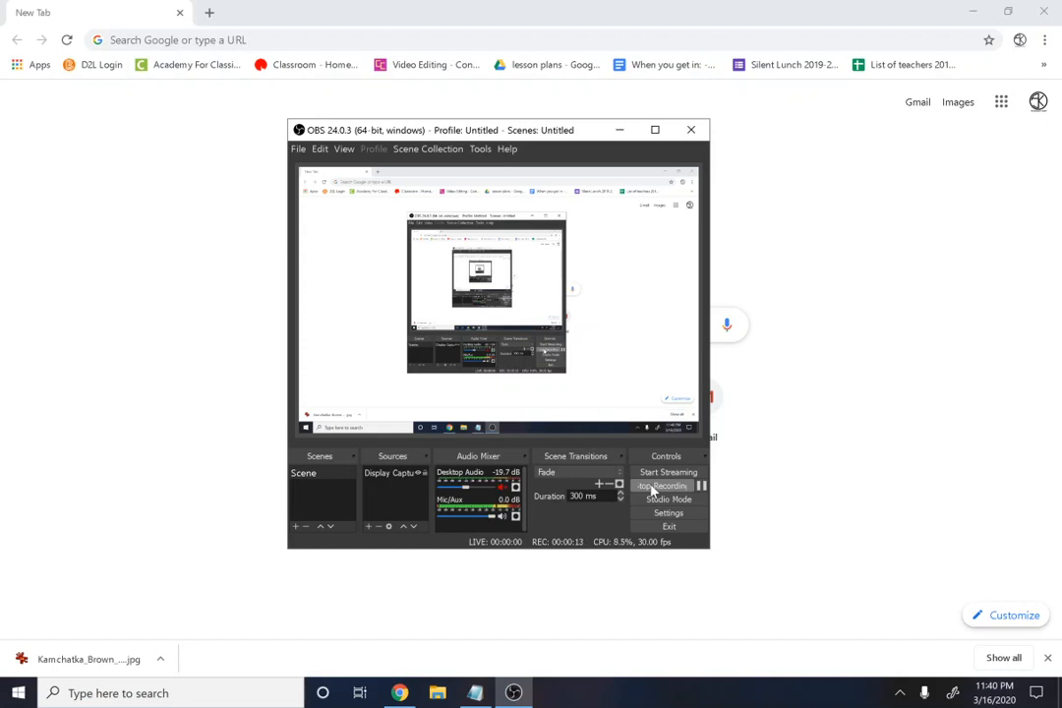
Step: Open vectr.com in the browser and launch the free online version of the vector editor
click(849, 451)
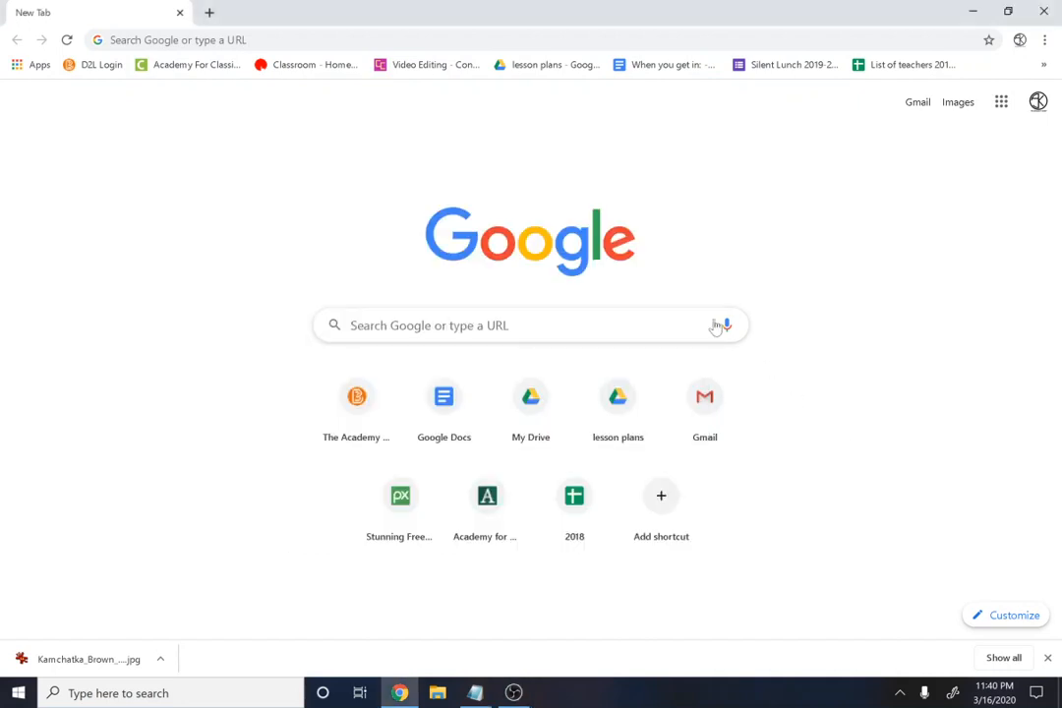
click(177, 41)
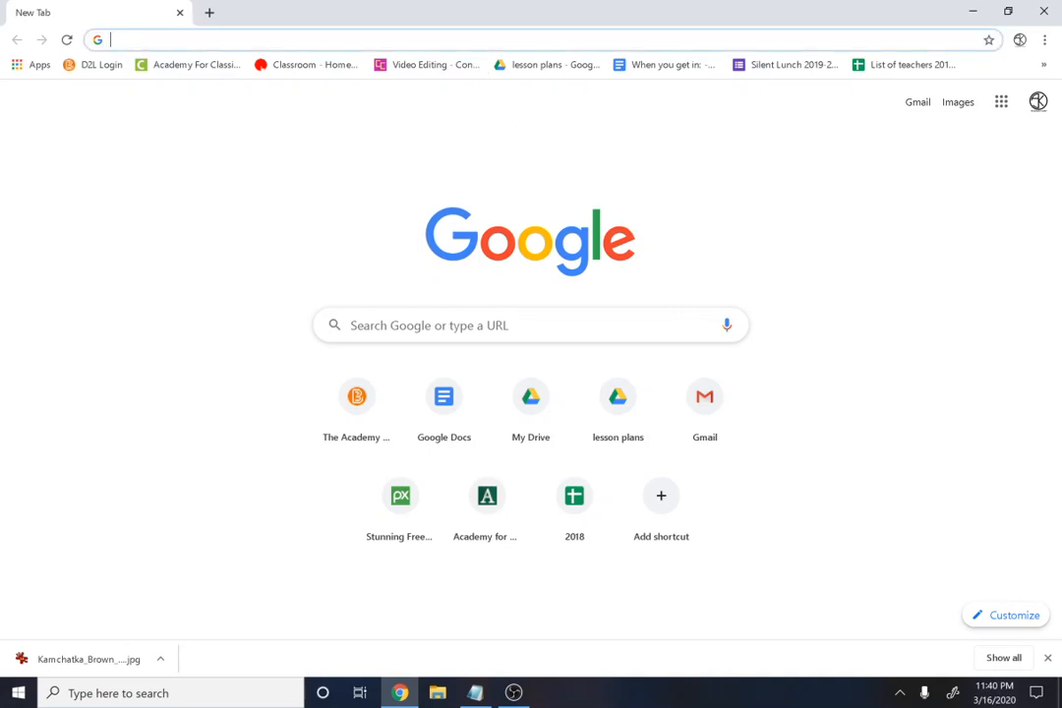
text(vectr.com)
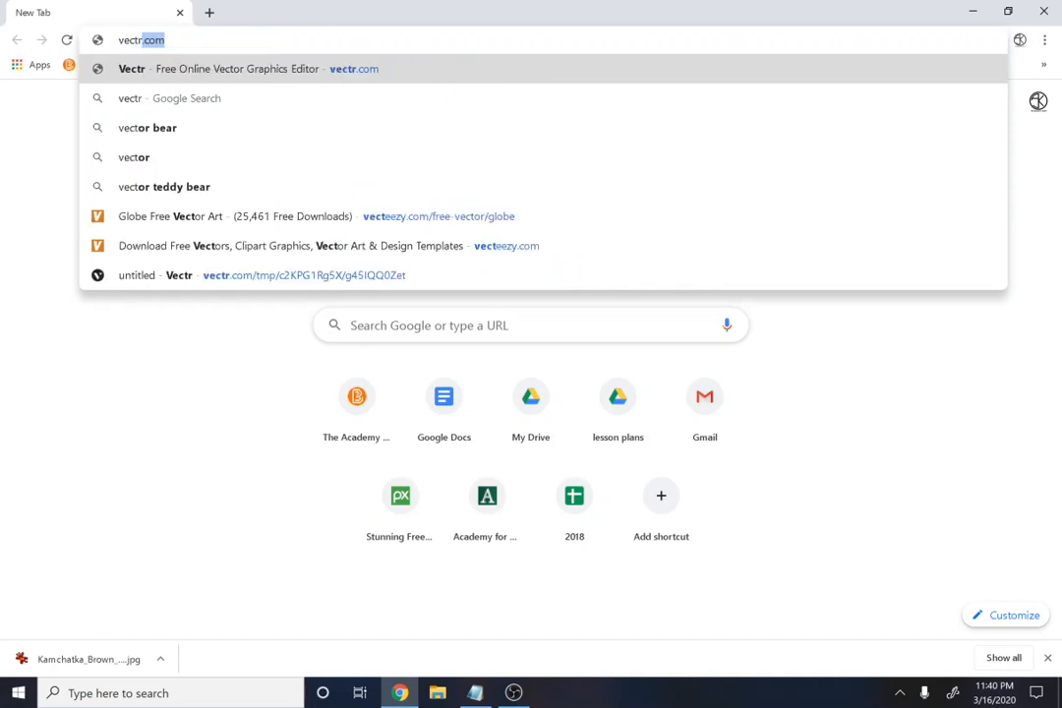
key(Return)
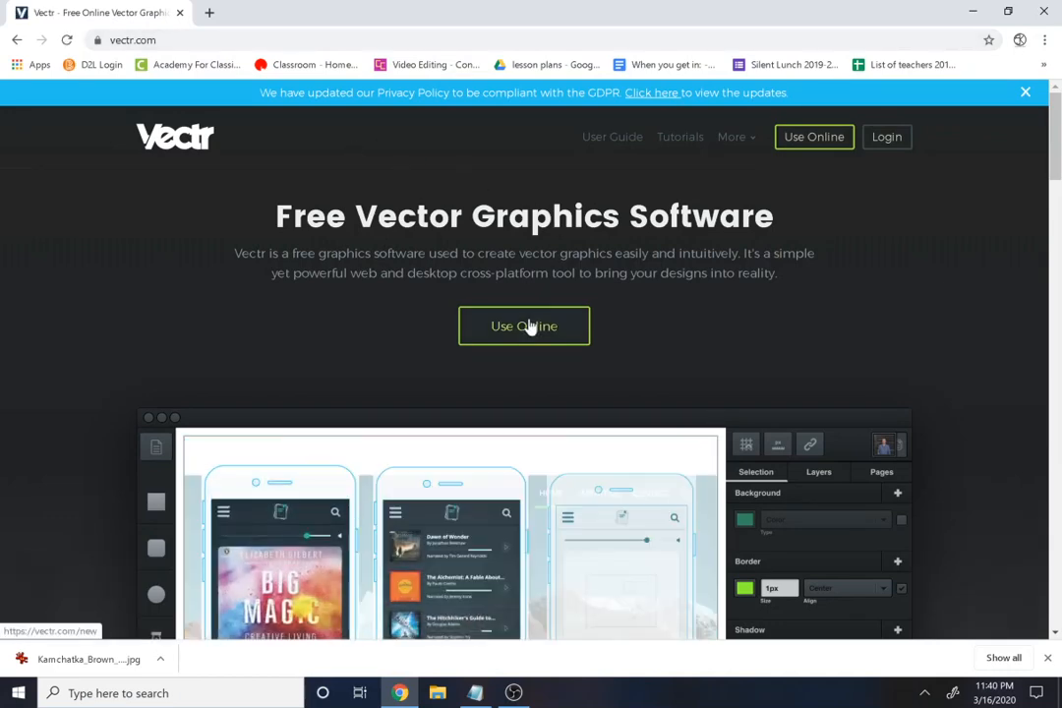
click(529, 326)
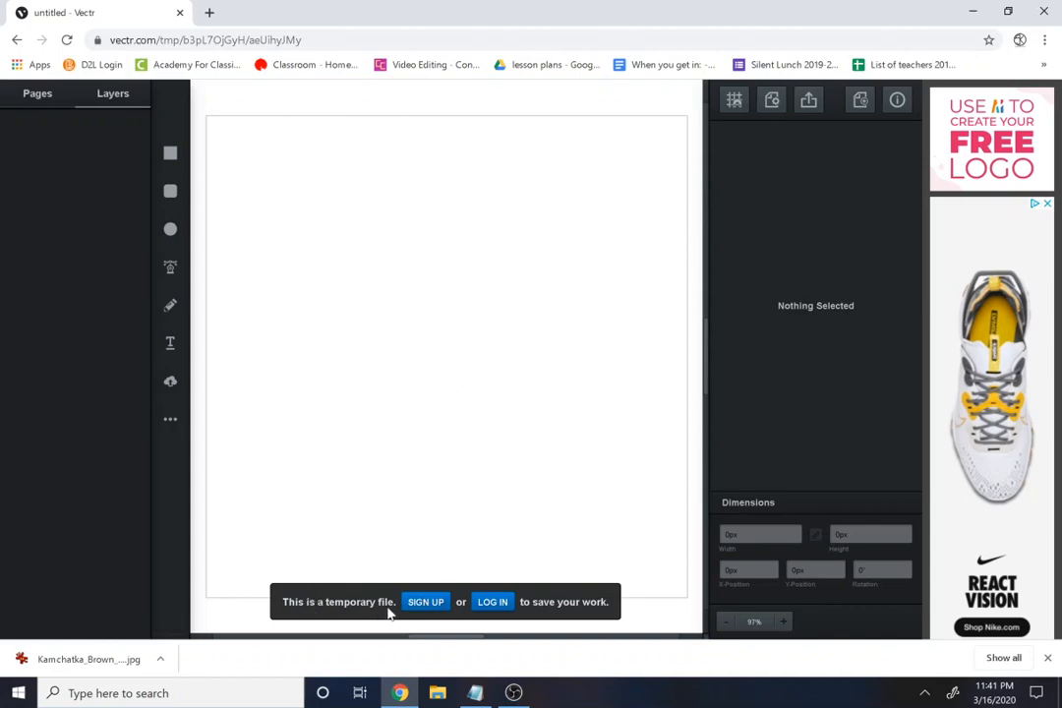
Step: Log in through Google using the work account so the drawing can be saved
click(492, 604)
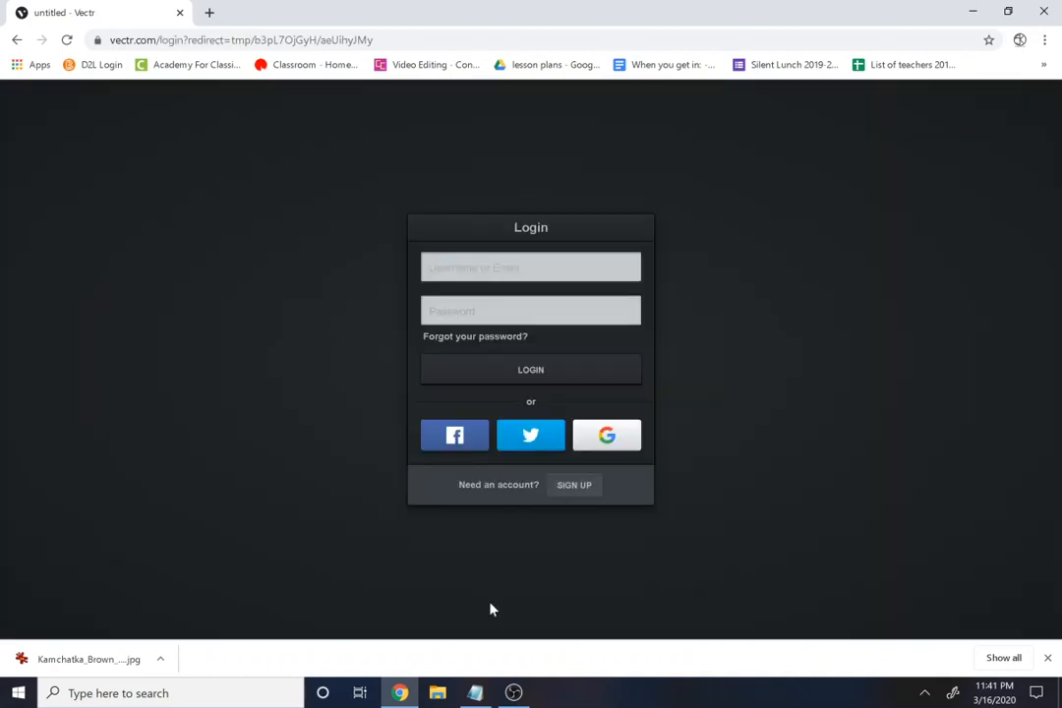
click(607, 441)
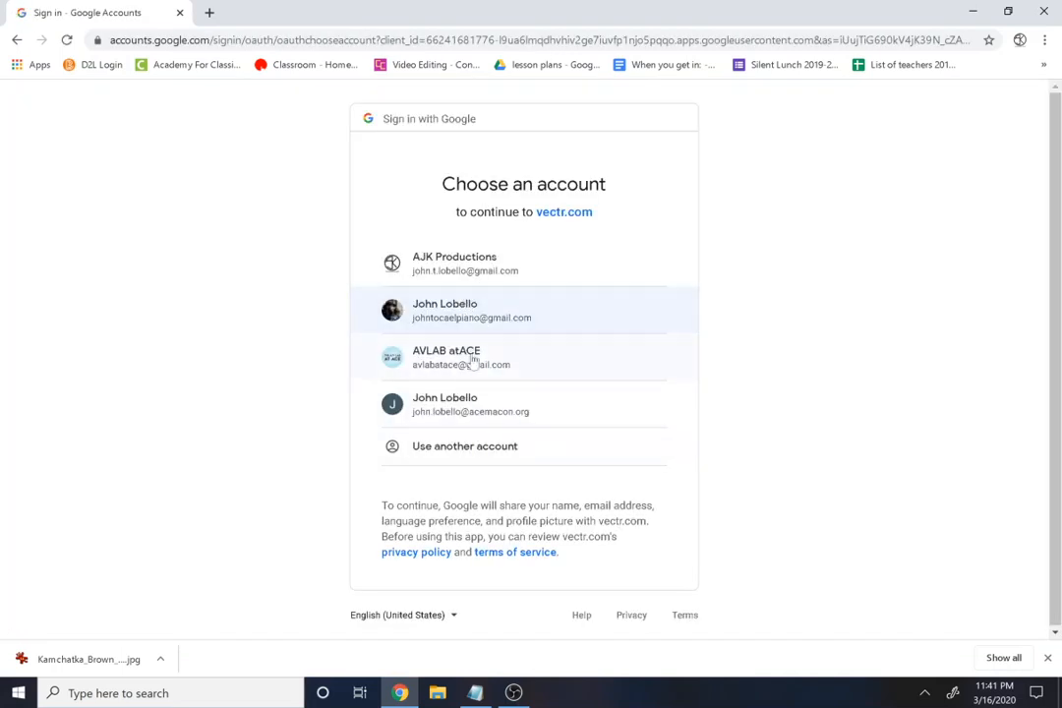
click(487, 419)
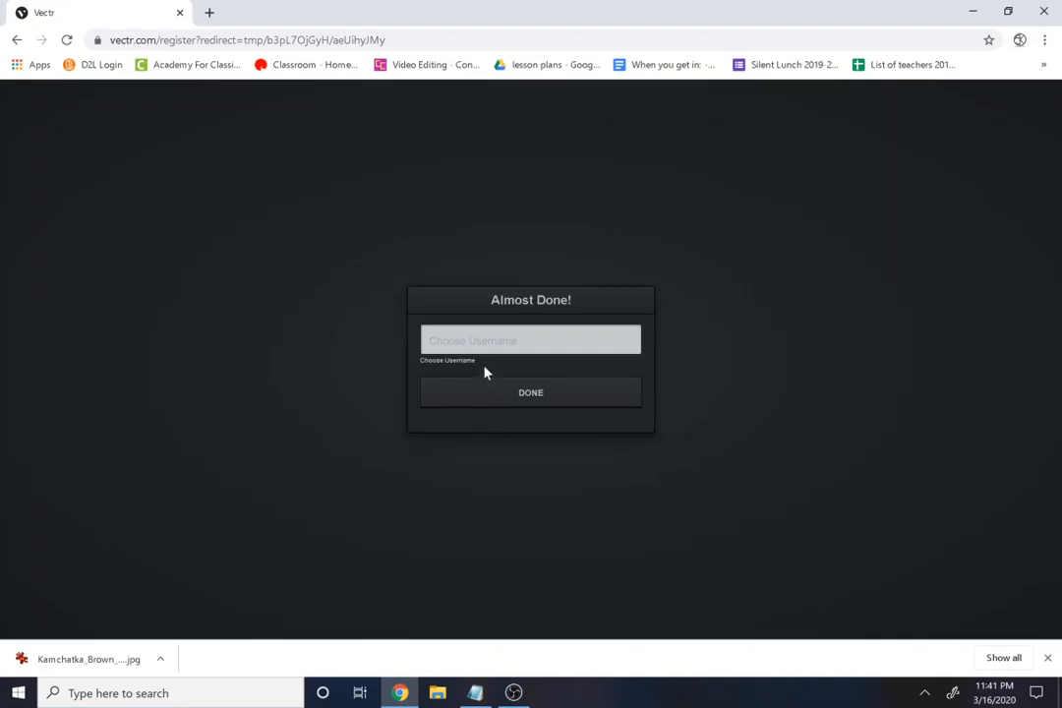
Step: Register the chosen username, accept United States of America as the country, and copy the temporary file to the account
text(mrlobello)
click(496, 397)
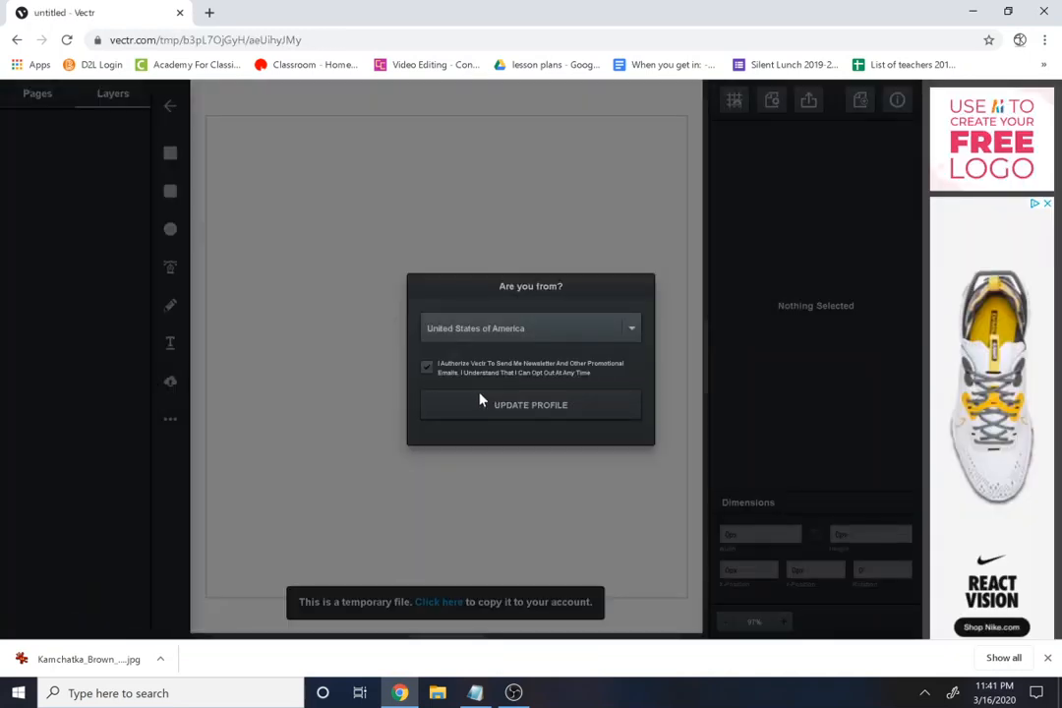
click(480, 403)
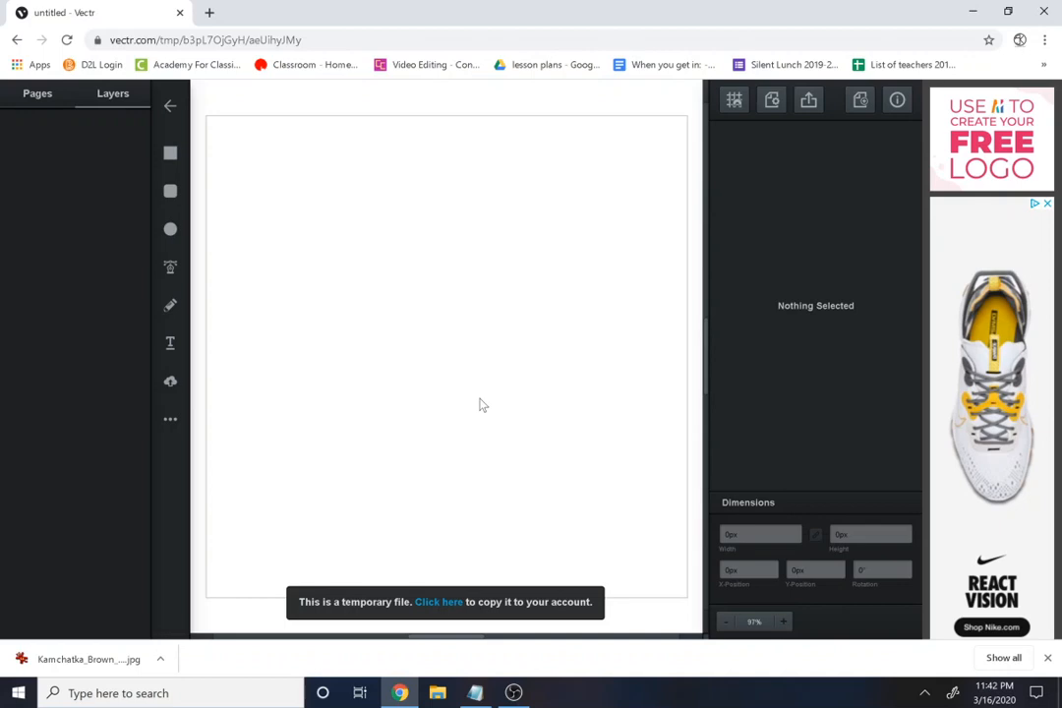
click(423, 602)
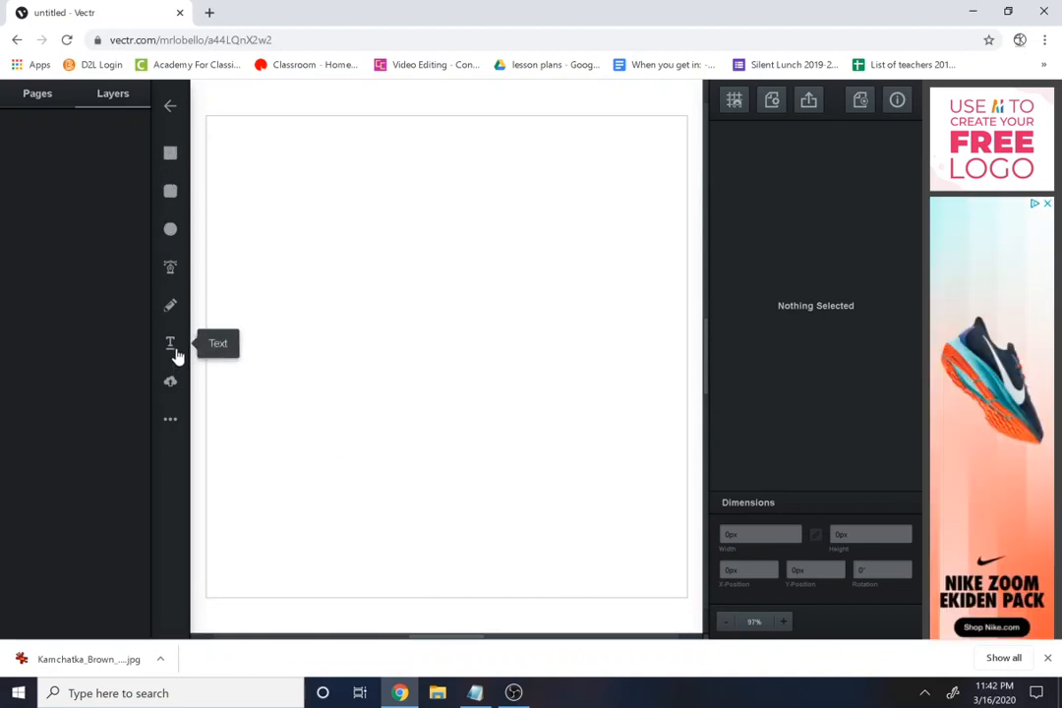
Step: Draw a row of four separate squares, each about 70 to 79 px wide and 76 px high, near the page's upper edge
click(169, 157)
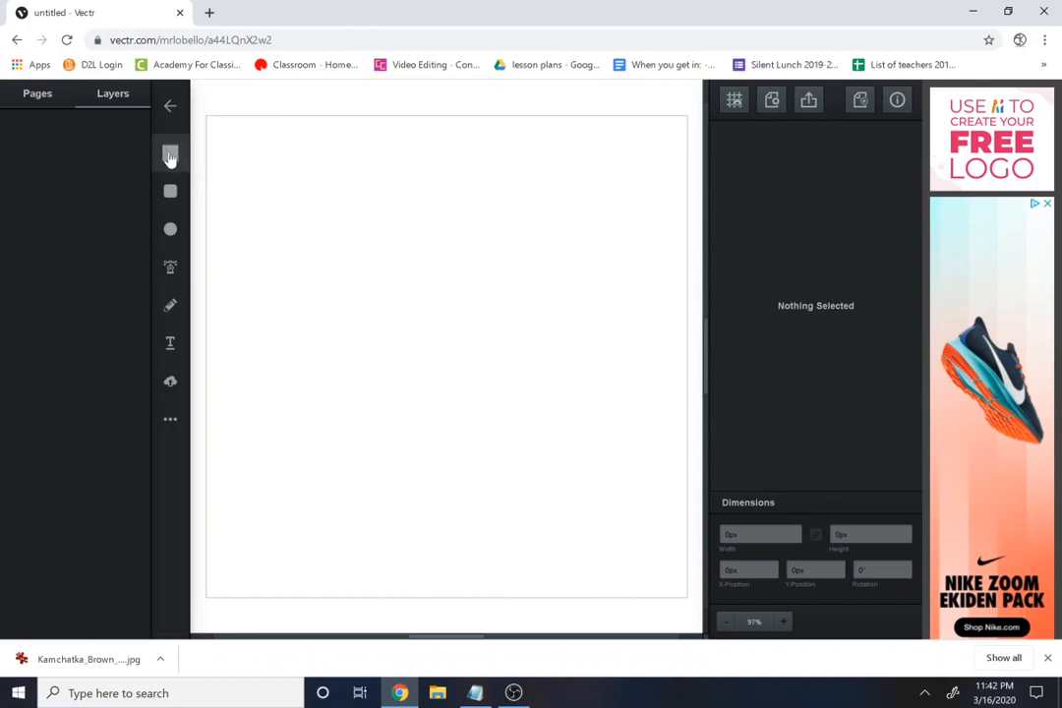
drag(252, 167, 305, 223)
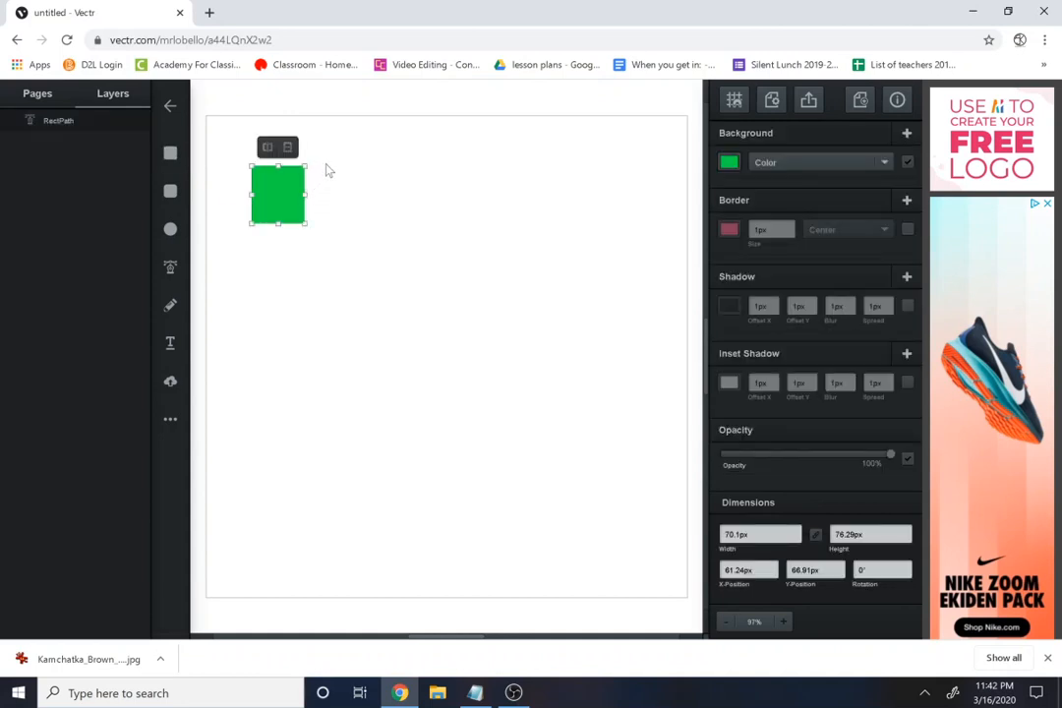
drag(327, 165, 384, 227)
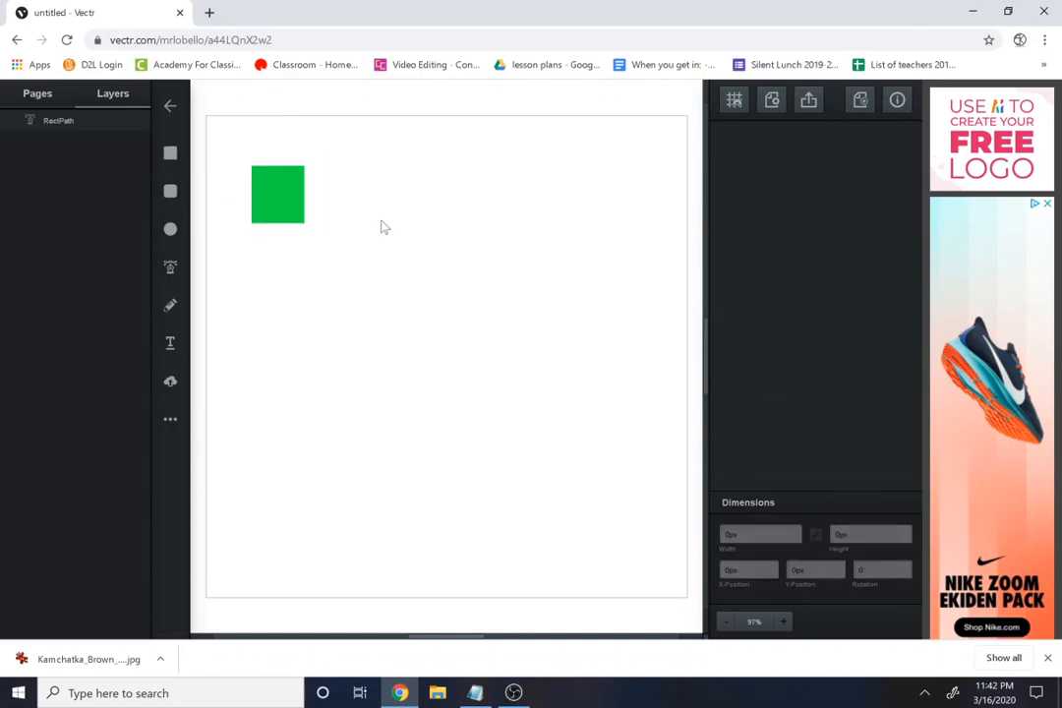
click(177, 165)
drag(318, 169, 375, 228)
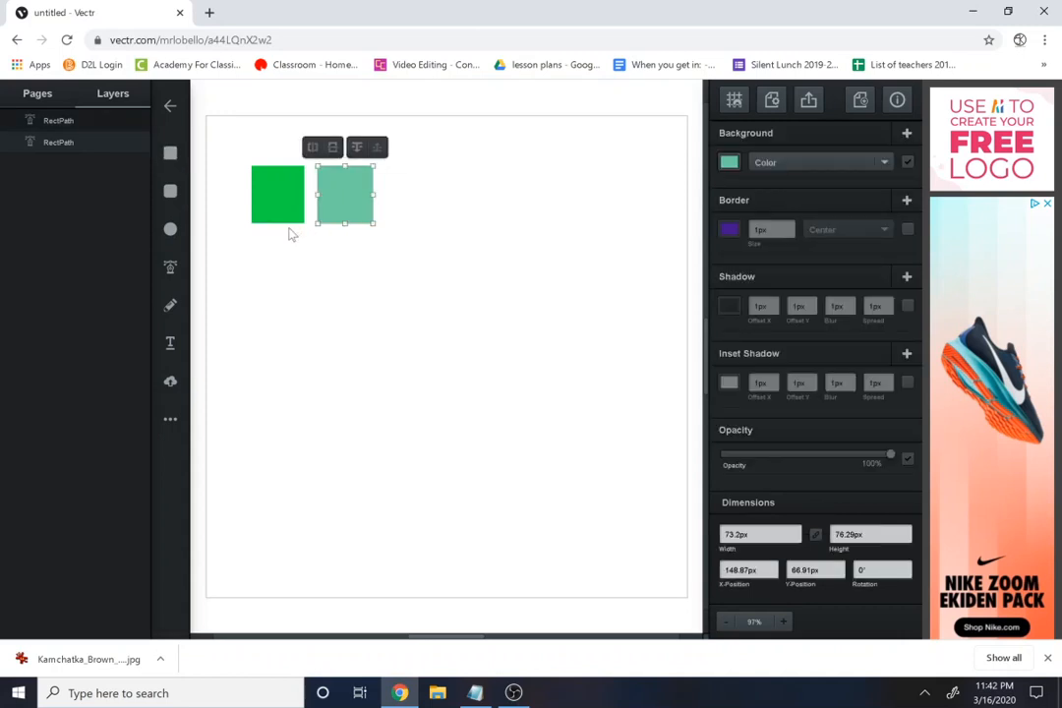
click(170, 155)
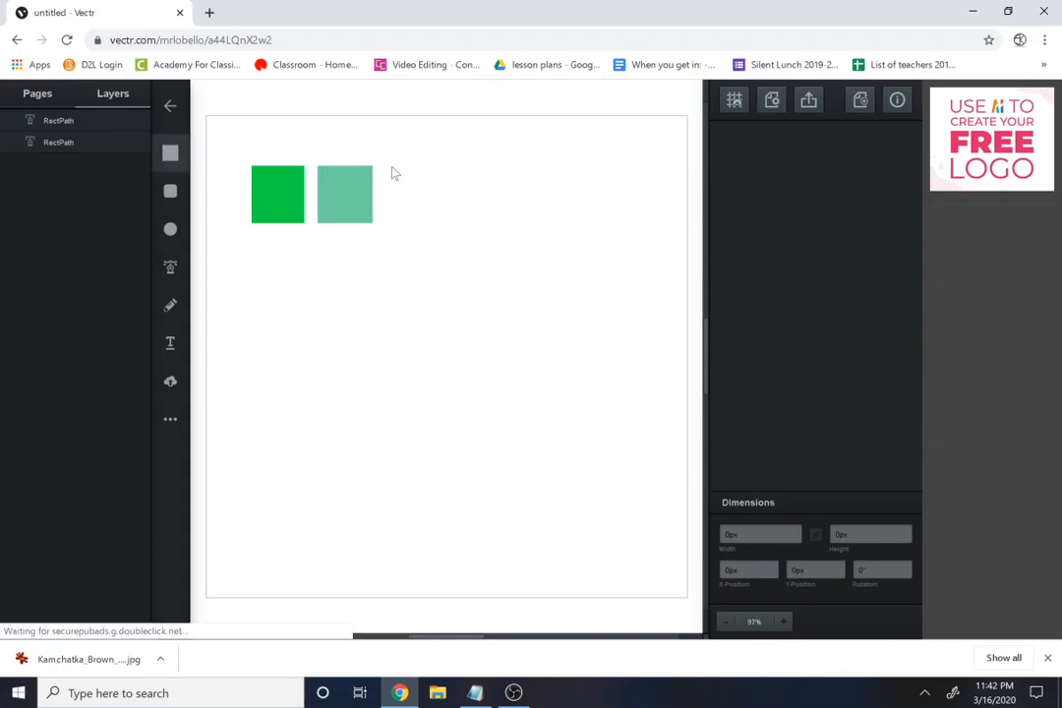
drag(390, 174, 447, 232)
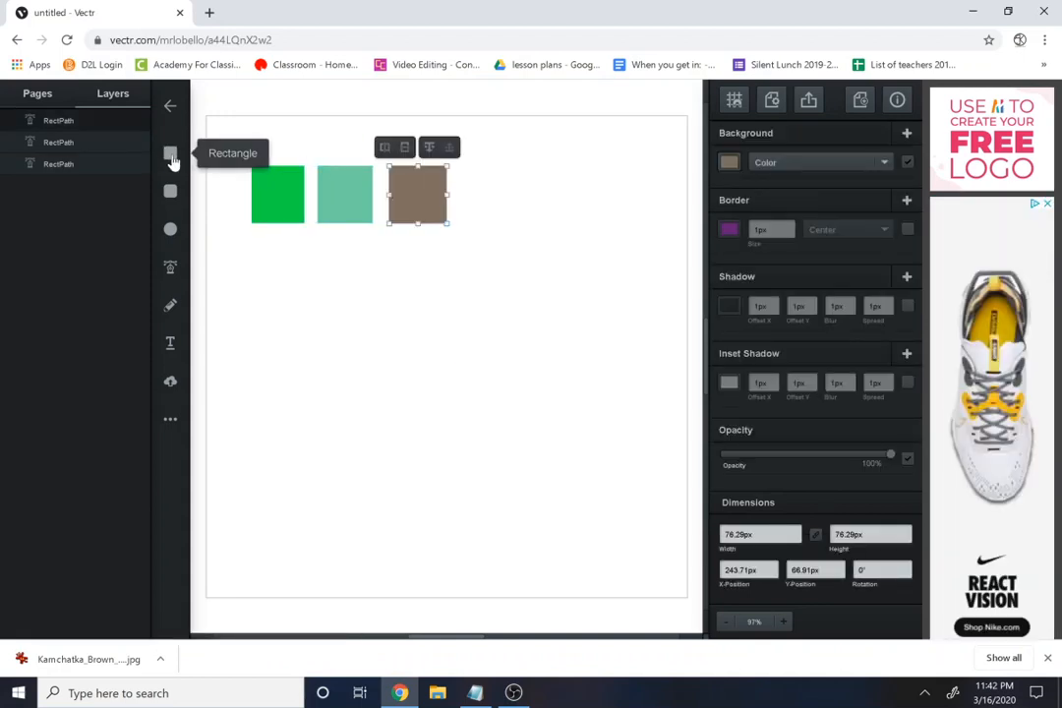
click(171, 156)
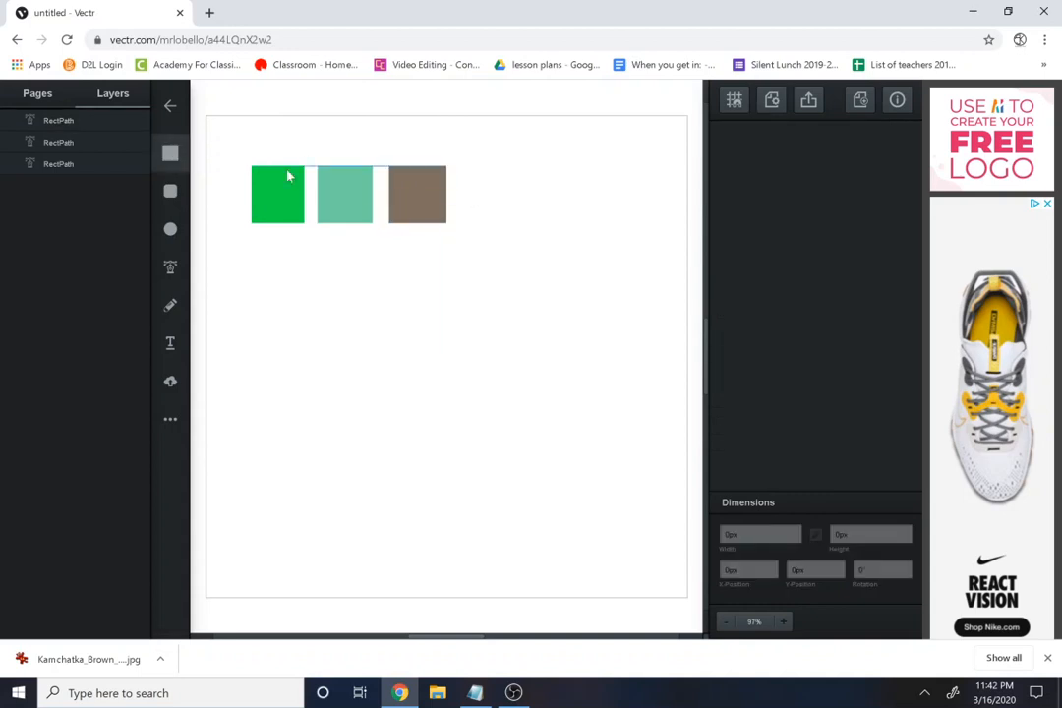
drag(468, 166, 531, 227)
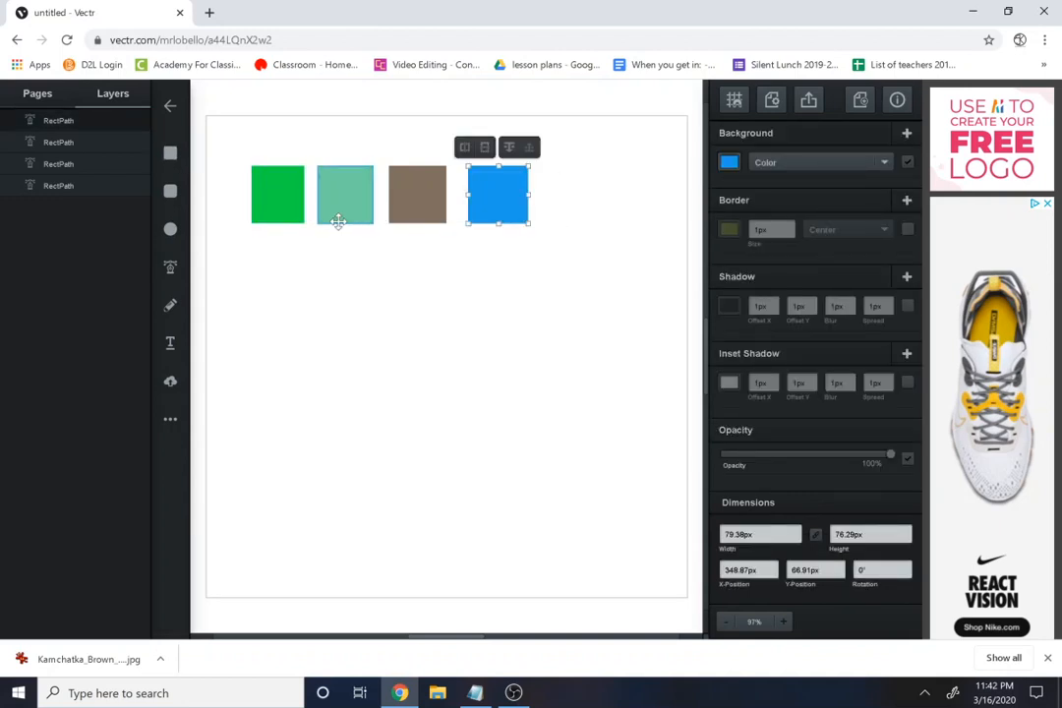
Step: Try several background colours on the first square in the row and give it a light purple fill
click(279, 195)
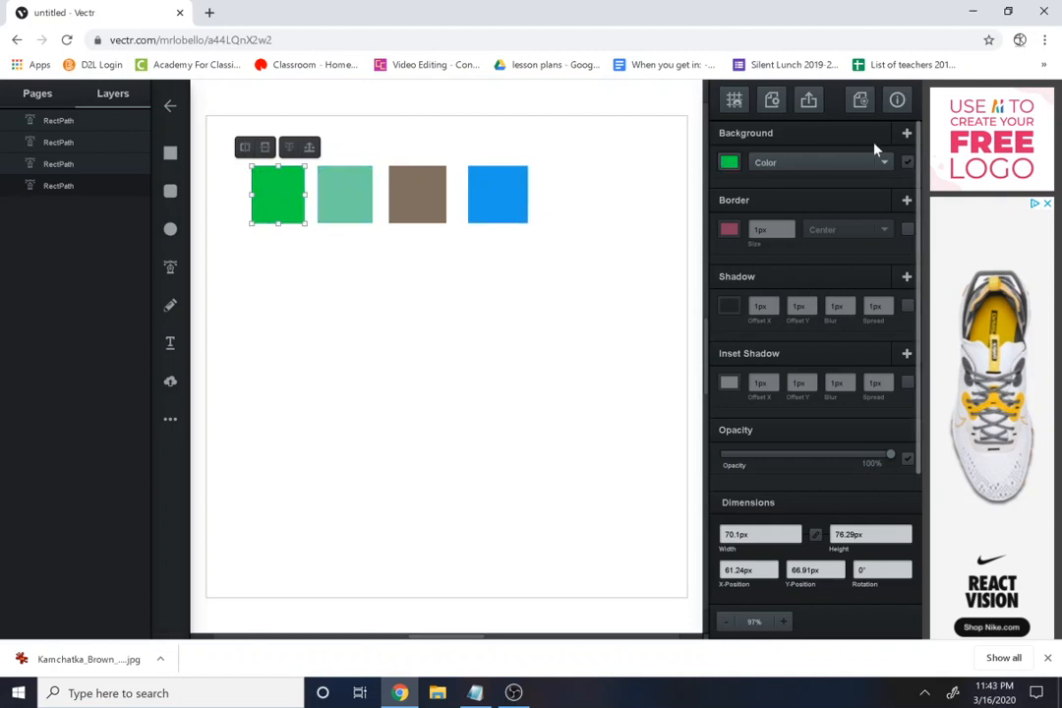
click(728, 164)
mouse_move(700, 197)
mouse_down()
mouse_move(696, 162)
mouse_move(701, 178)
mouse_move(622, 144)
mouse_move(641, 116)
mouse_move(680, 129)
mouse_move(630, 120)
mouse_move(662, 152)
mouse_move(606, 139)
mouse_move(598, 122)
mouse_move(639, 120)
mouse_move(698, 140)
mouse_up()
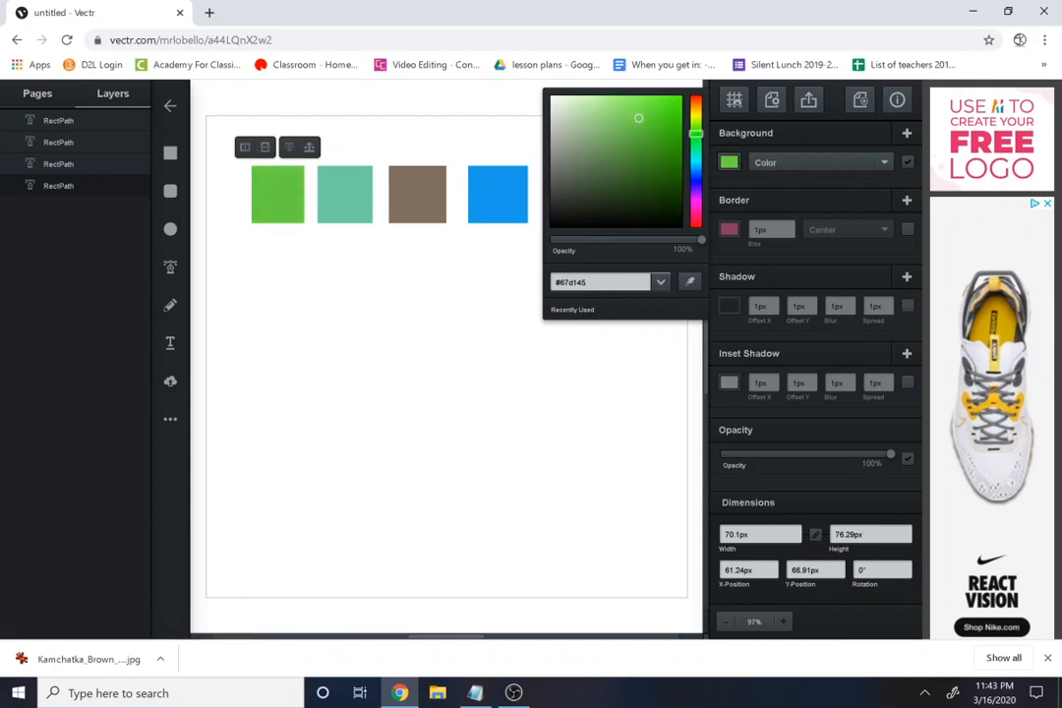
click(585, 282)
drag(657, 178, 668, 163)
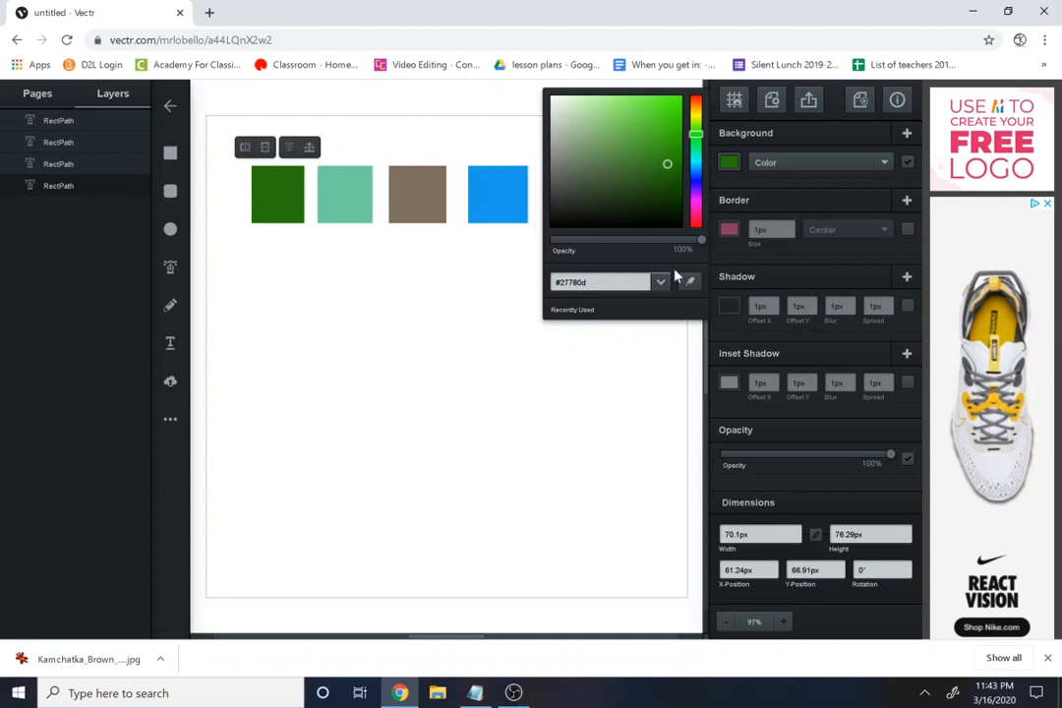
click(697, 191)
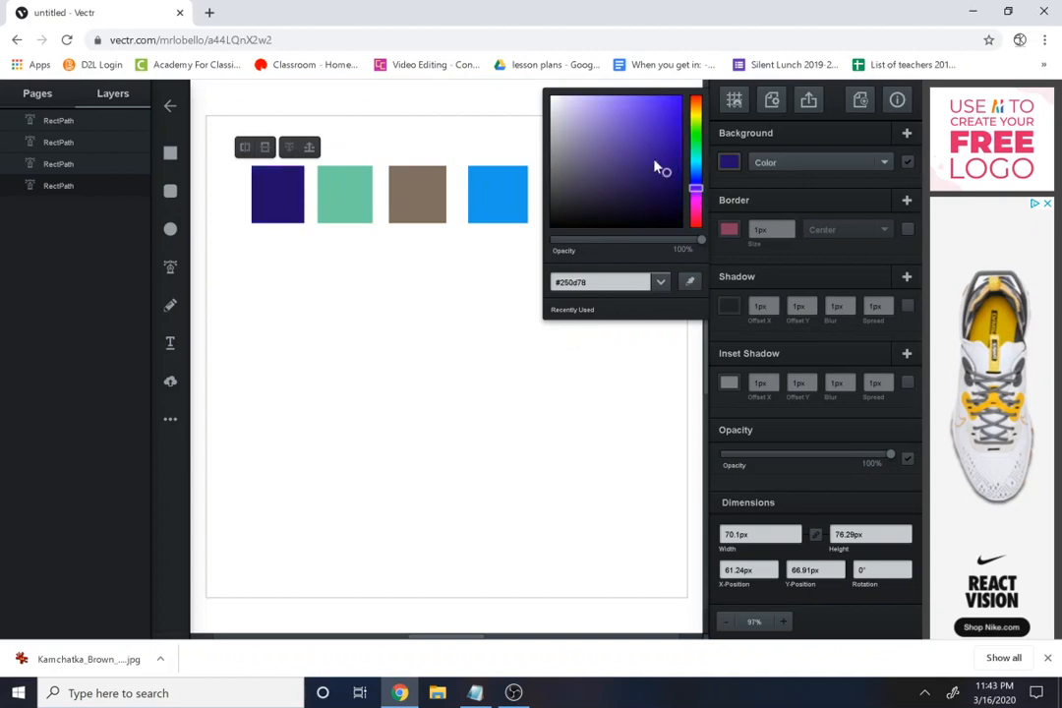
drag(657, 169, 628, 116)
click(353, 197)
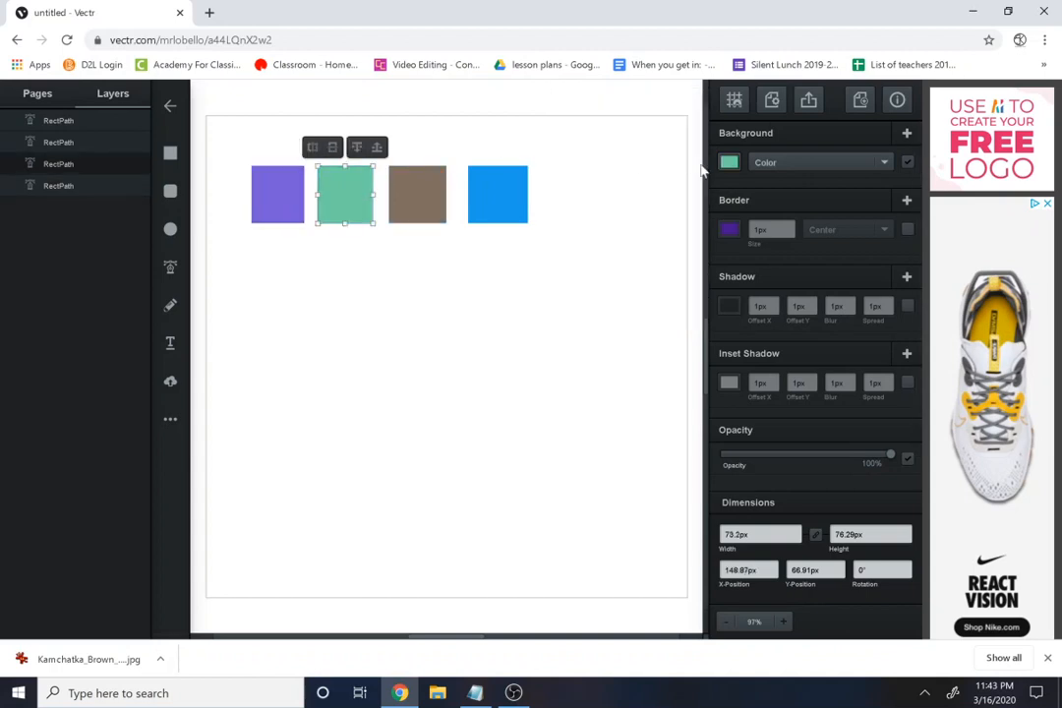
Step: Draw a rounded square about 85 px wide below the first square and give it an 8 px border
click(165, 195)
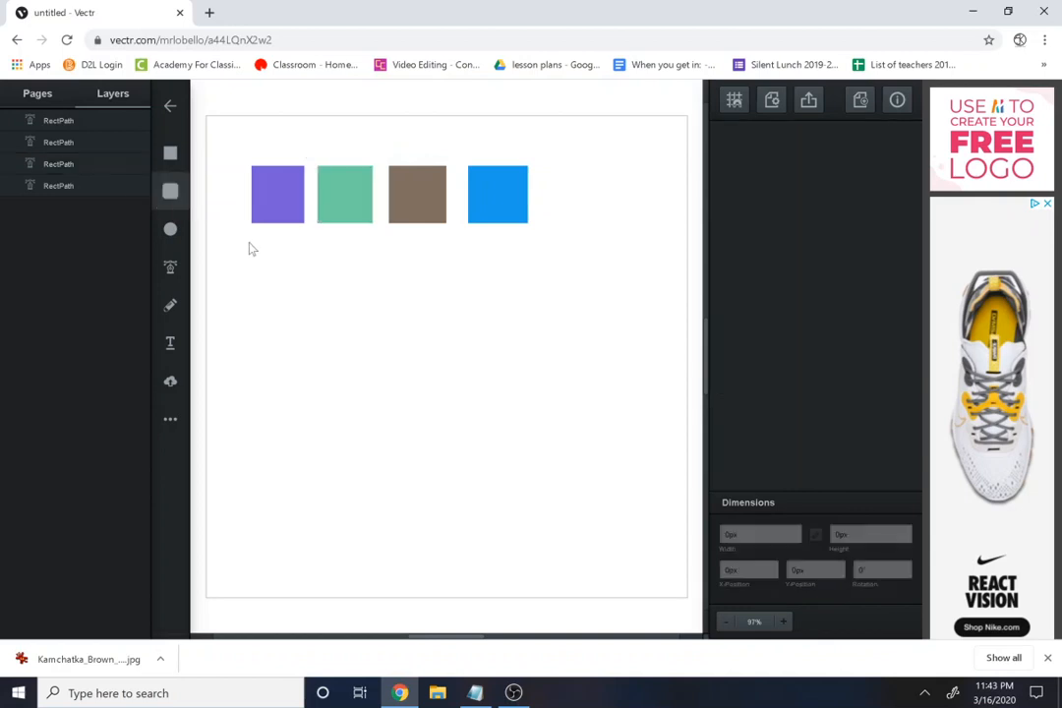
drag(252, 238, 316, 307)
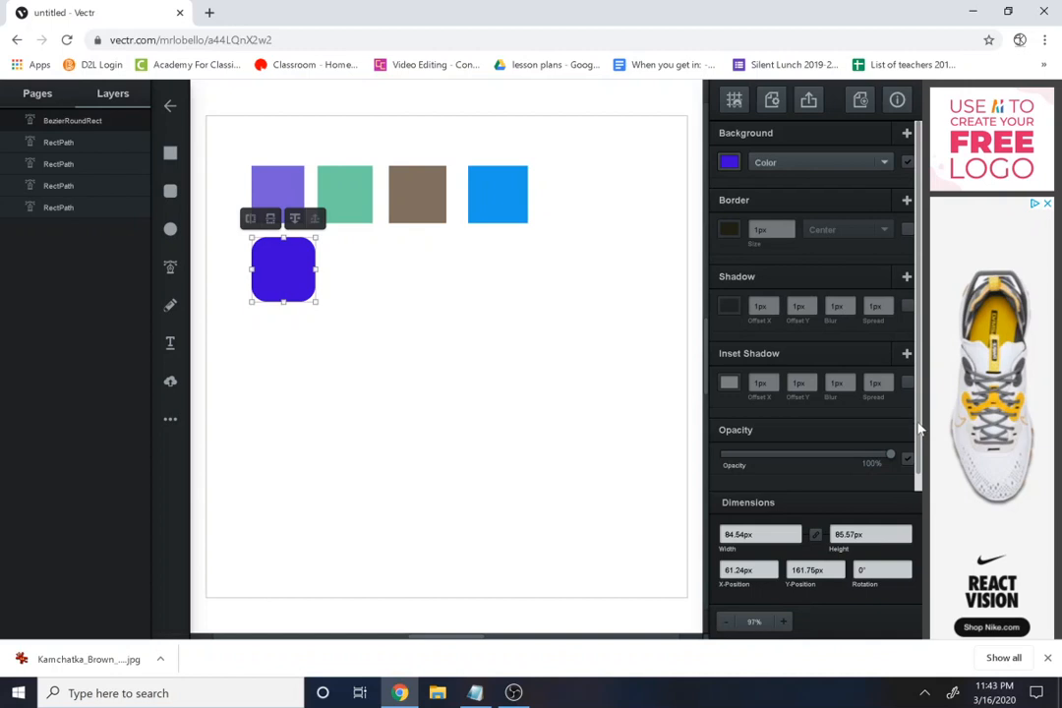
drag(917, 425, 897, 368)
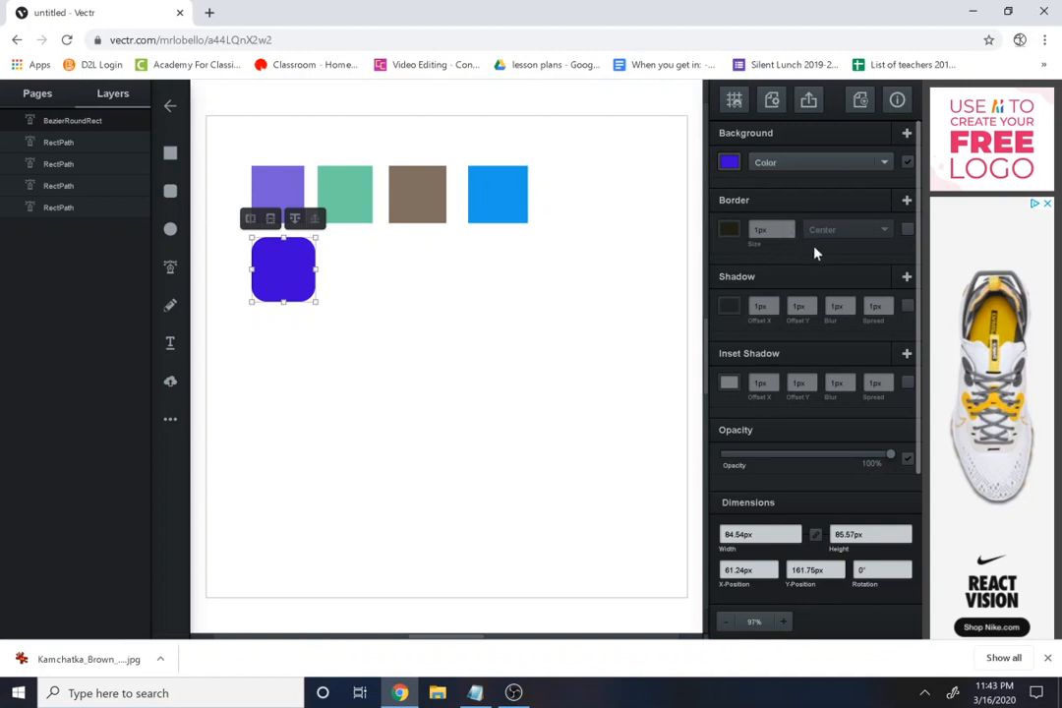
click(789, 228)
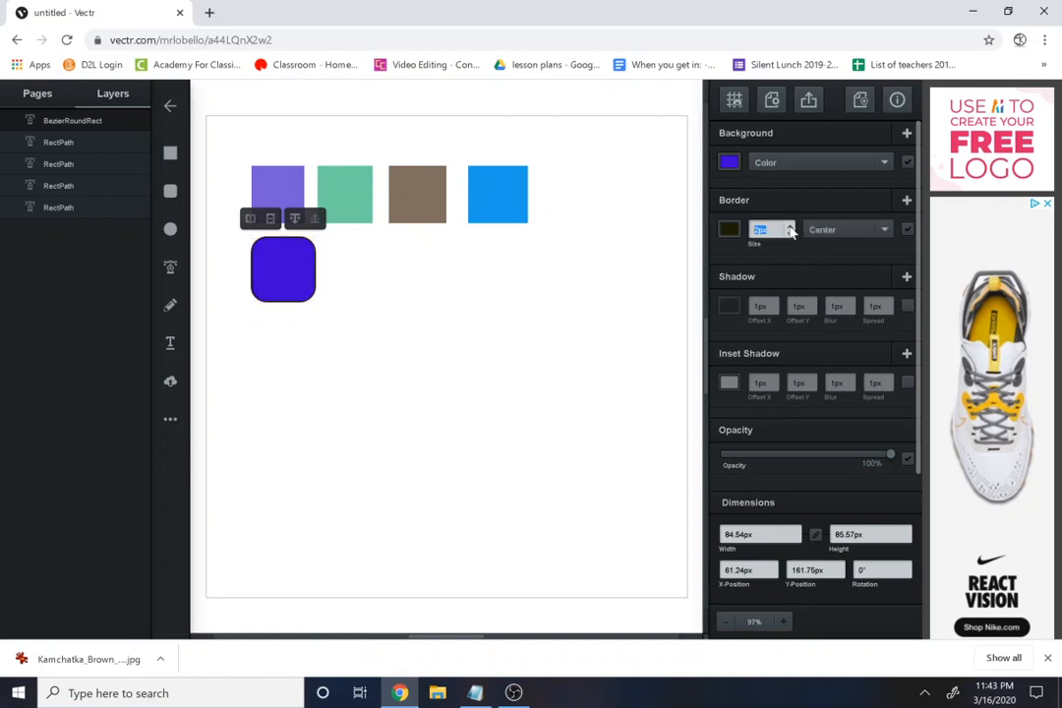
click(789, 227)
click(790, 227)
click(790, 227)
click(790, 228)
click(789, 227)
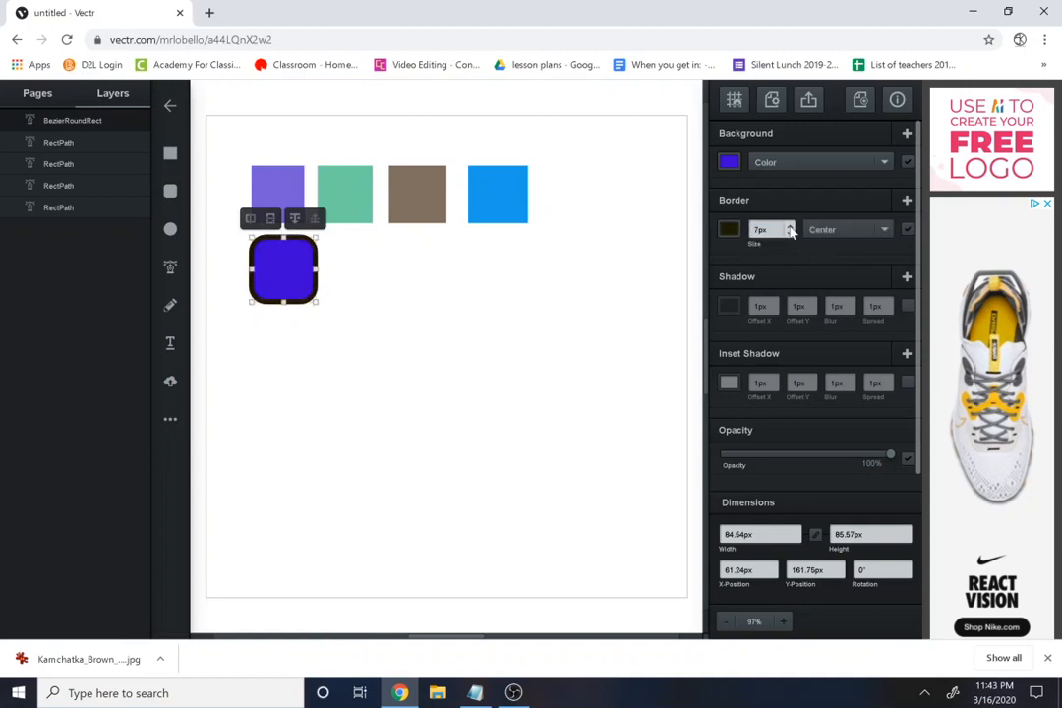
click(790, 227)
Step: Try other border alignments such as Inside on the rounded square, ending on Center
click(829, 232)
click(826, 258)
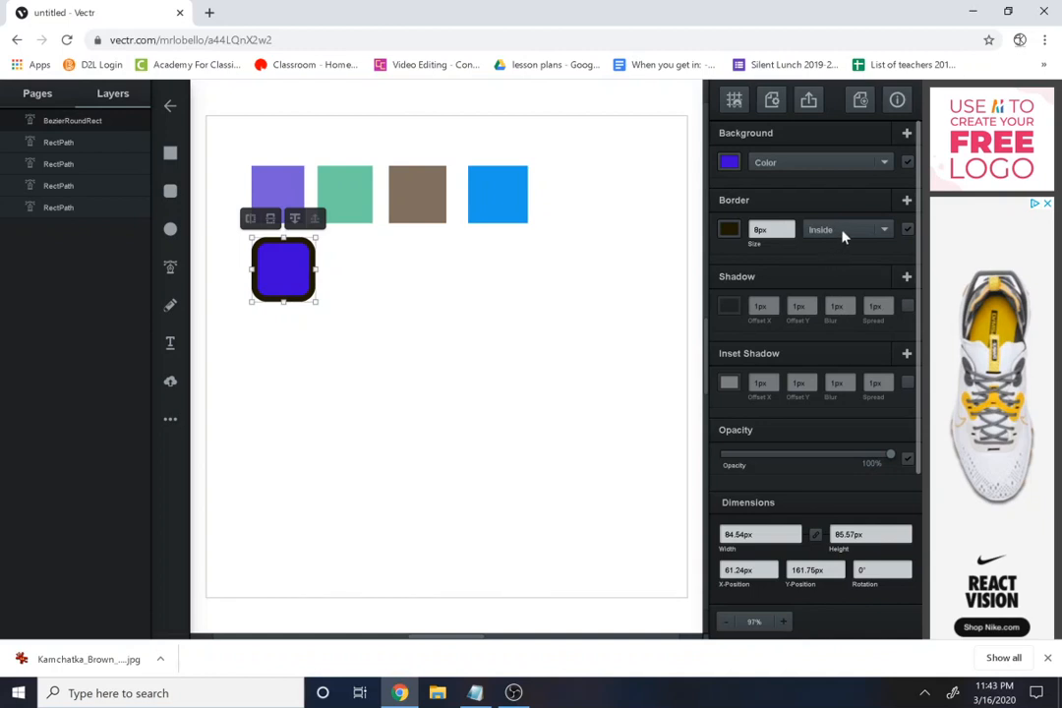
click(841, 232)
click(838, 300)
click(842, 232)
click(838, 275)
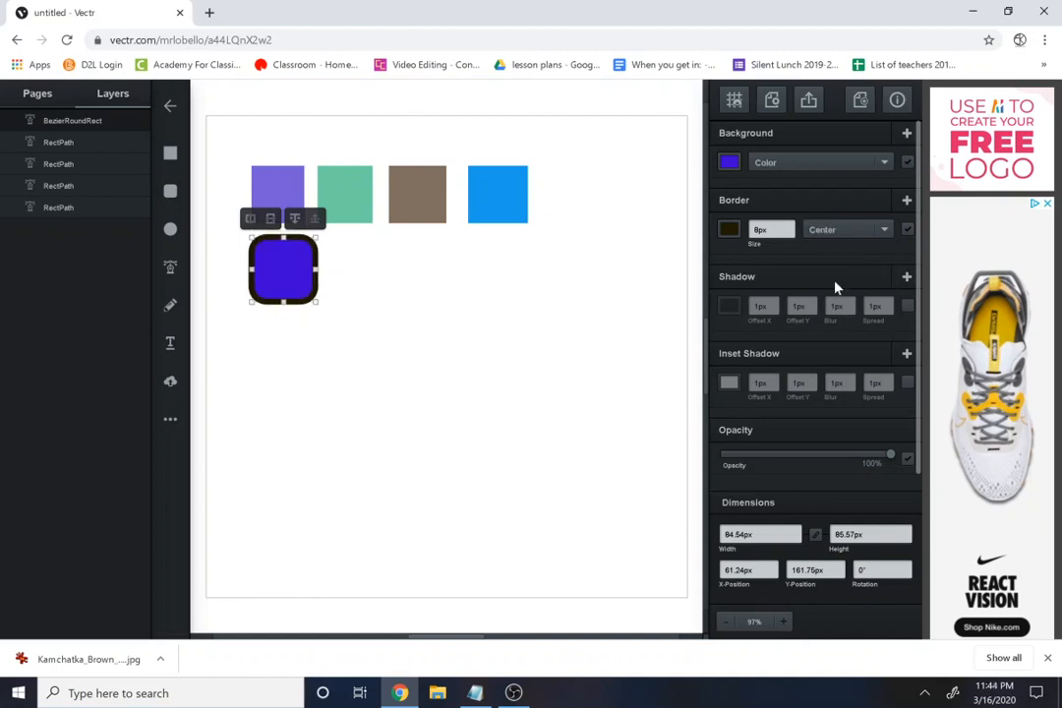
Step: Draw an ellipse about 197 by 118 px in the middle of the page and shift it slightly up and left
click(170, 229)
mouse_move(382, 282)
mouse_down()
mouse_move(465, 373)
mouse_move(526, 312)
mouse_move(489, 301)
mouse_move(448, 353)
mouse_move(493, 396)
mouse_move(469, 379)
mouse_move(564, 375)
mouse_move(449, 325)
mouse_move(569, 387)
mouse_move(380, 311)
mouse_move(543, 464)
mouse_move(534, 378)
mouse_up()
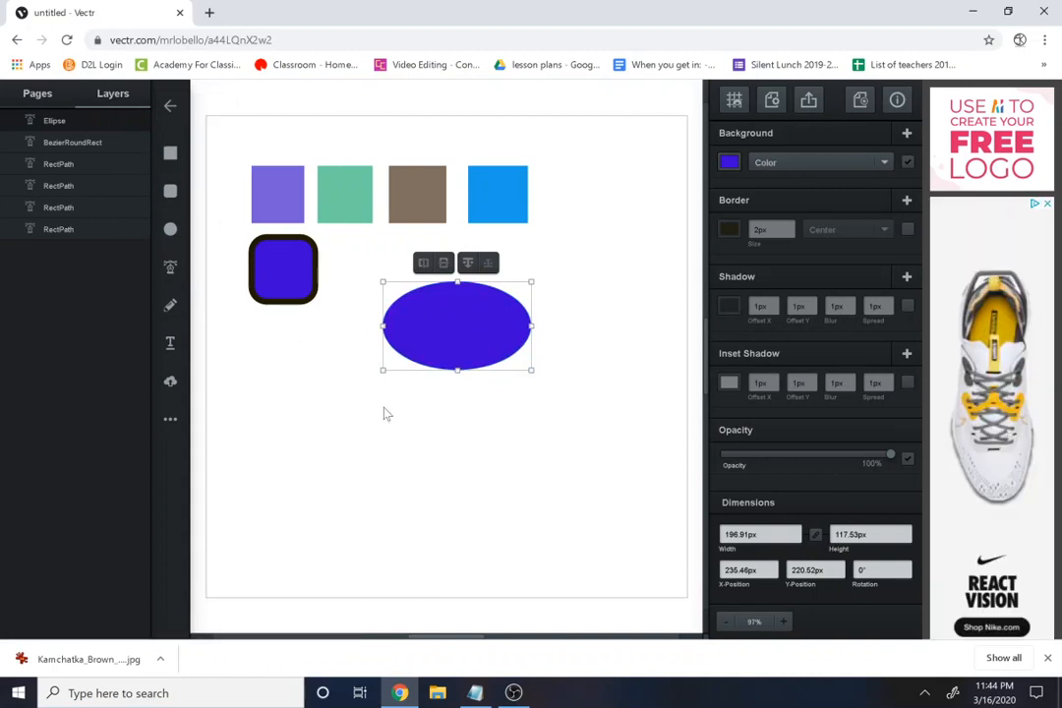
drag(436, 348, 410, 335)
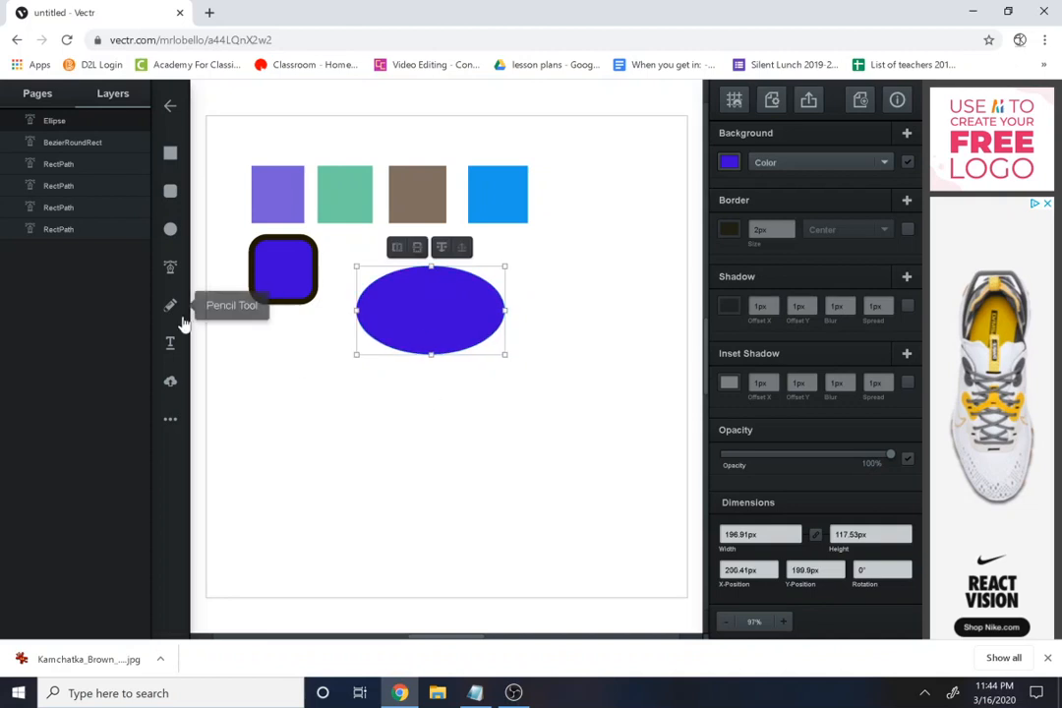
Step: Draw a small rectangle in the lower half of the page and move the ellipse down to its left
click(170, 153)
mouse_move(271, 390)
mouse_down()
mouse_move(342, 451)
mouse_move(489, 448)
mouse_up()
drag(440, 331, 354, 423)
Step: Move the brown and blue squares to the middle of the page so they overlap, and select them together with the ellipse
drag(415, 184, 444, 320)
drag(513, 200, 459, 316)
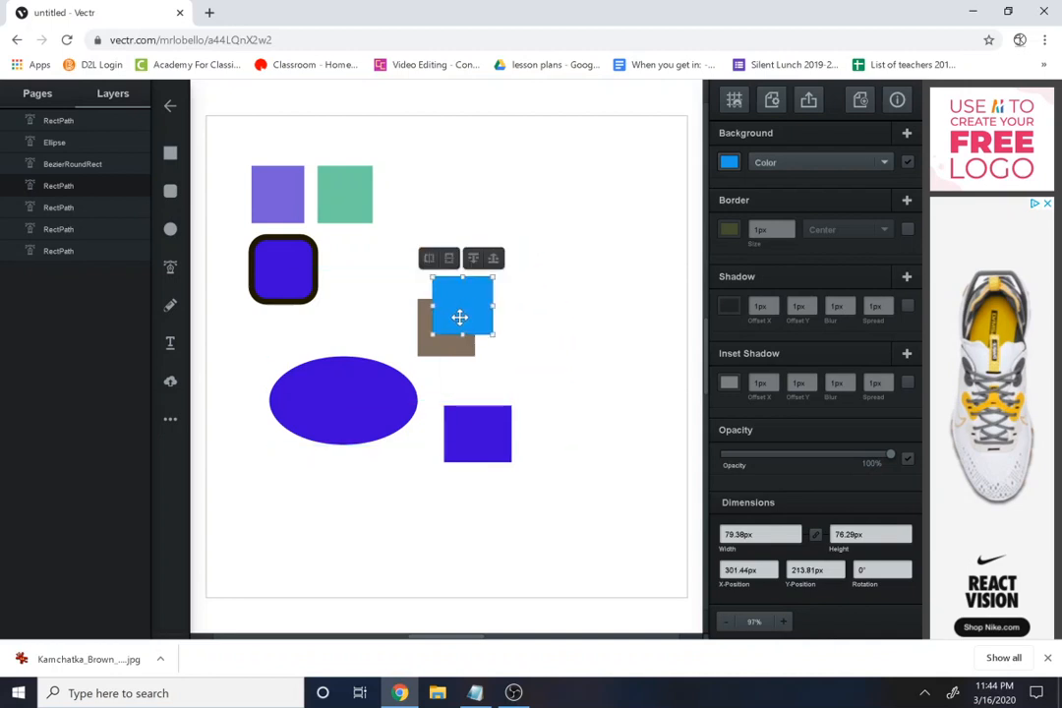
drag(526, 369, 405, 265)
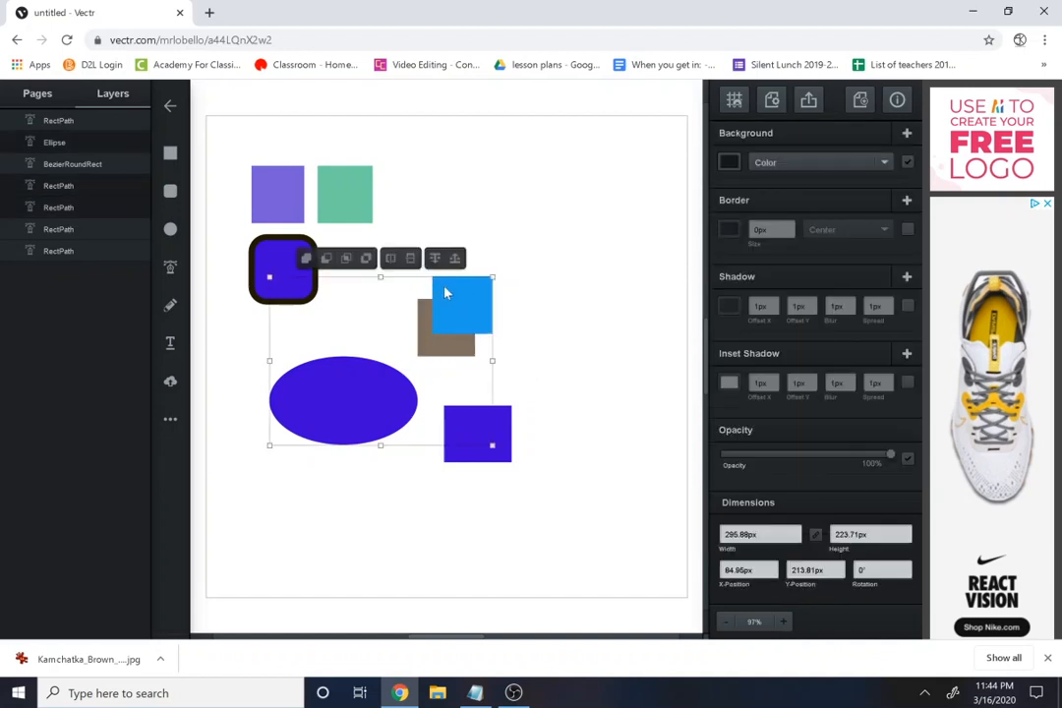
Step: Move the selected blue square, brown square and ellipse up and to the right together, and reselect them as a group
drag(459, 300, 512, 276)
click(606, 360)
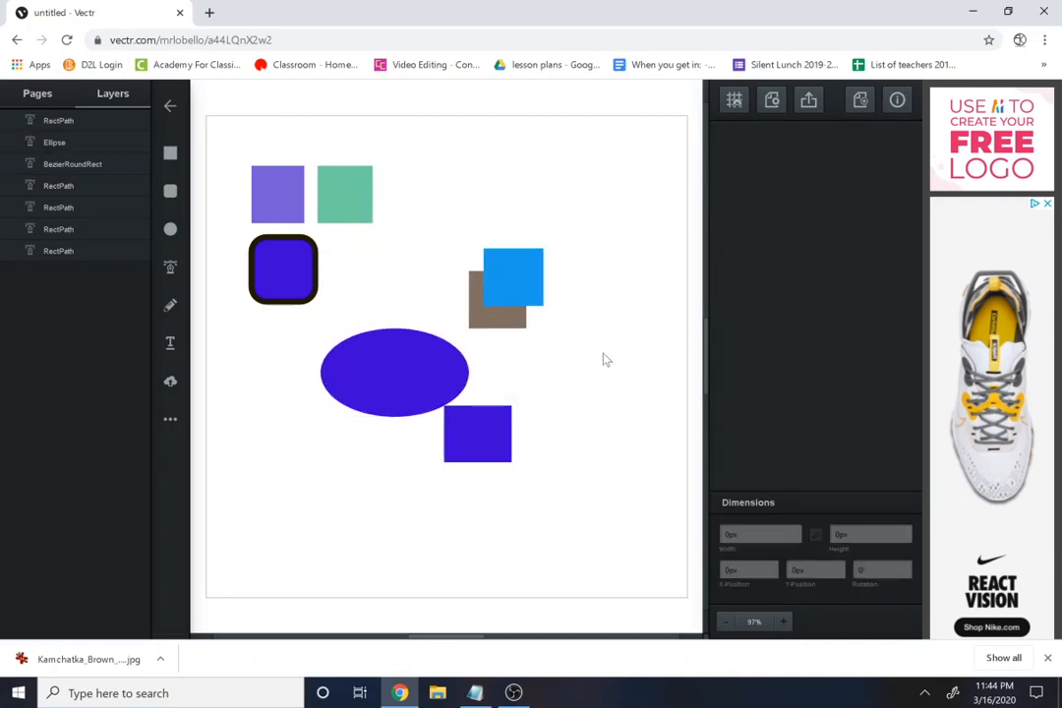
drag(617, 367, 499, 245)
click(568, 353)
drag(591, 334, 449, 231)
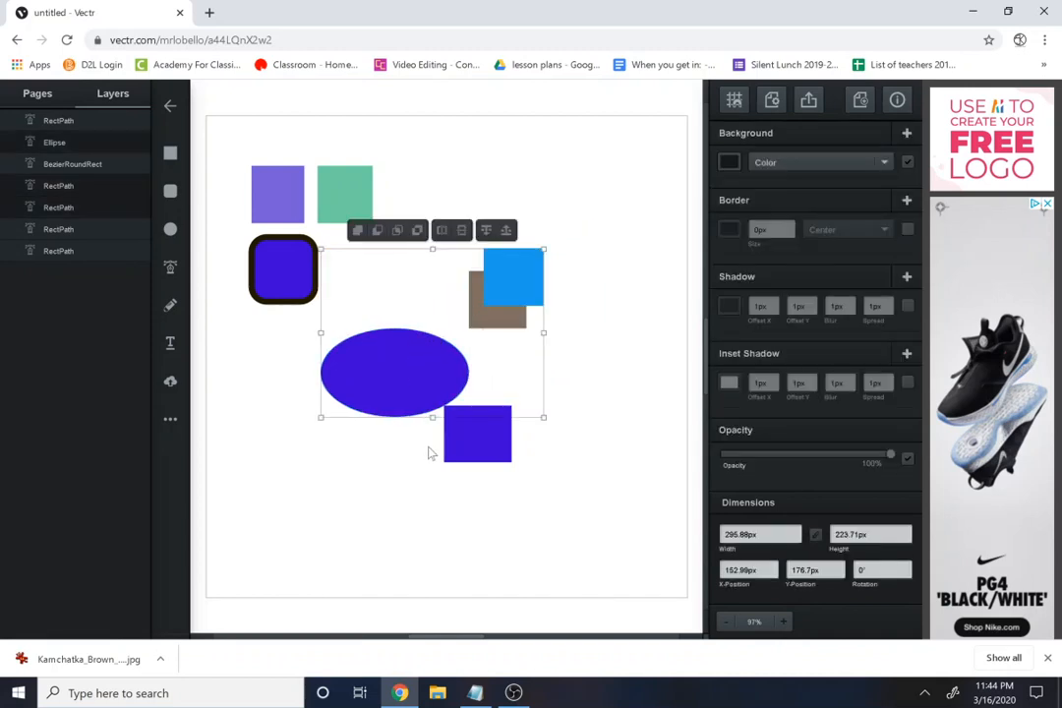
Step: Select the overlapping blue and brown squares without the ellipse and move the pair up and to the left
click(345, 454)
click(368, 346)
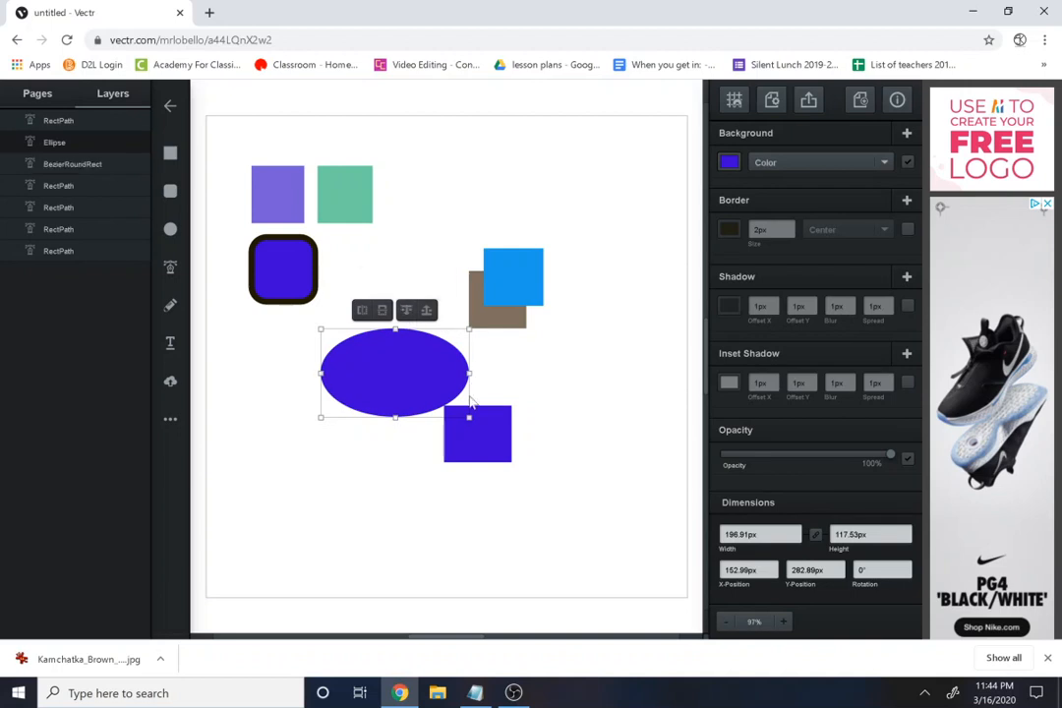
drag(580, 360, 477, 232)
drag(519, 282, 486, 239)
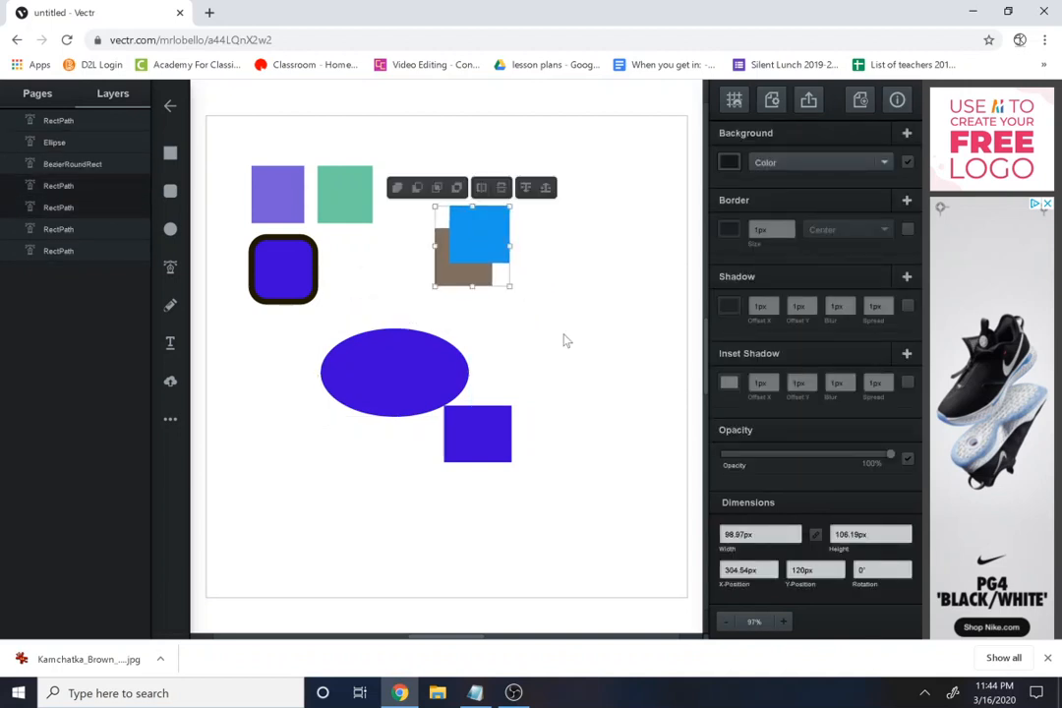
Step: Practise multiple selection: the purple, green and rounded squares as an area, and the blue square together with individually added shapes
click(429, 304)
drag(371, 279, 252, 173)
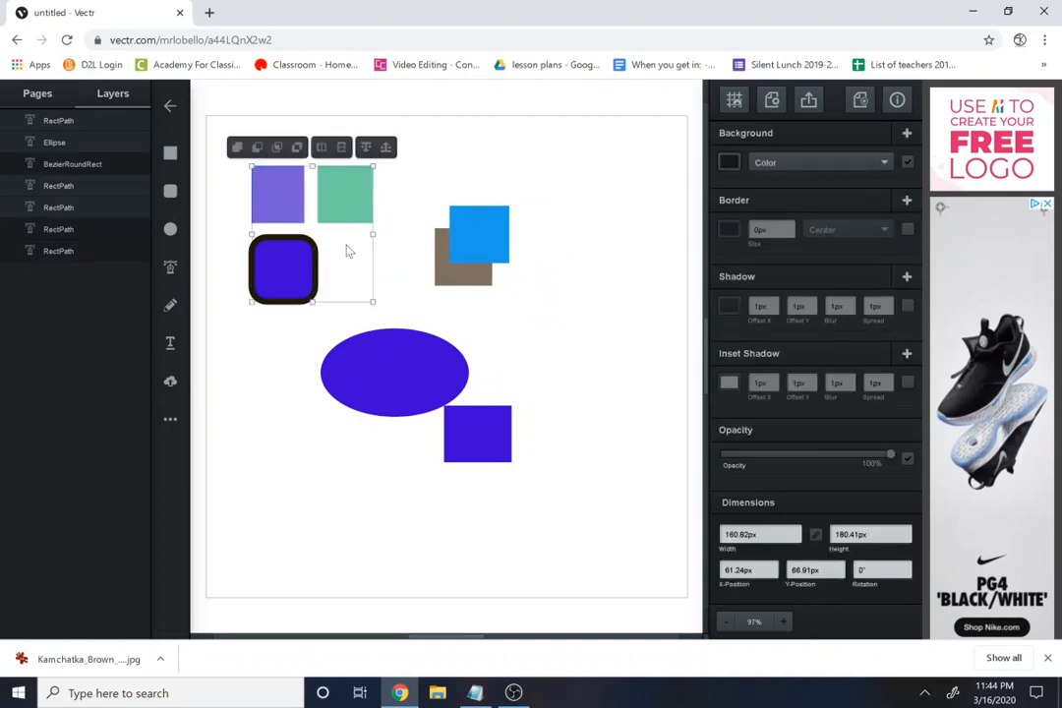
click(472, 311)
click(481, 230)
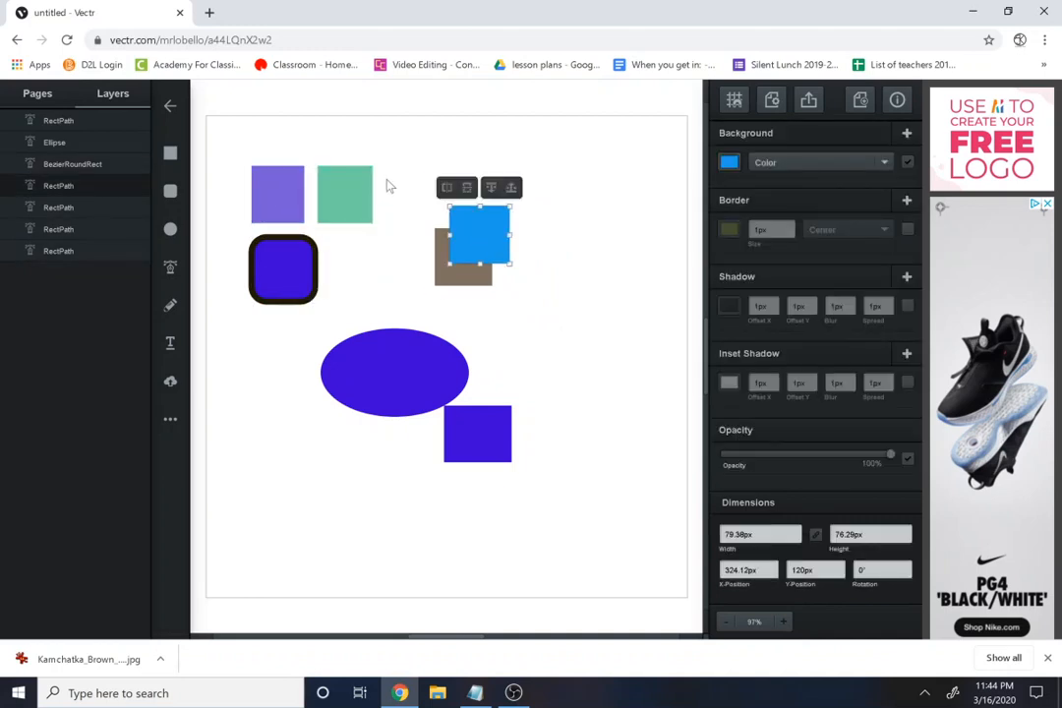
shift+click(358, 190)
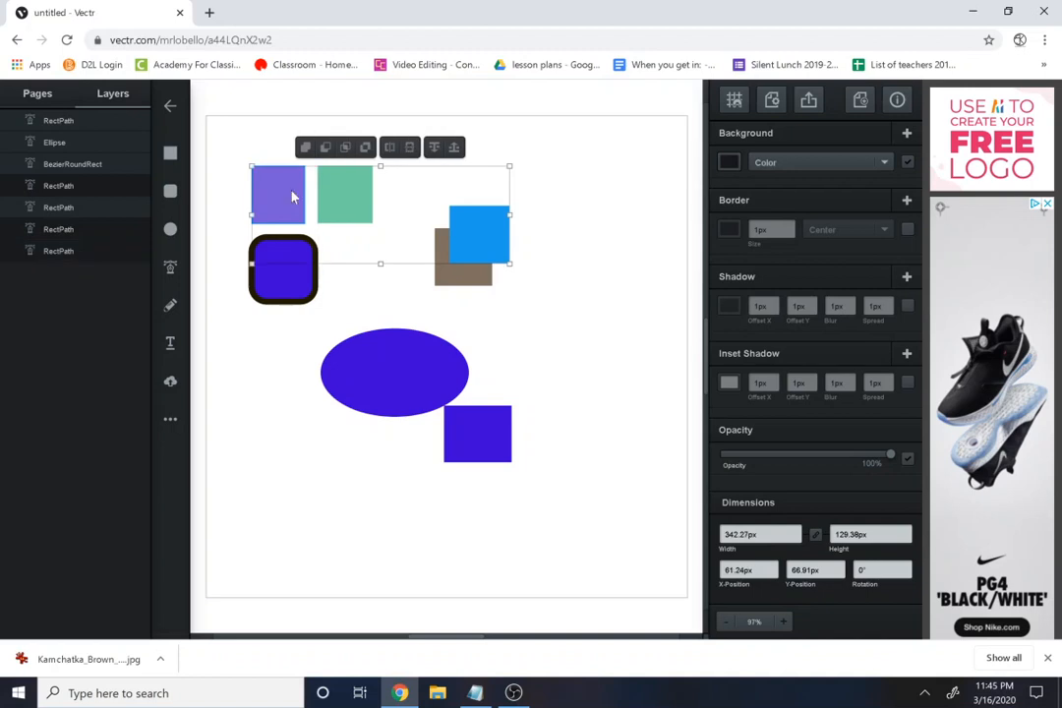
click(343, 198)
click(289, 277)
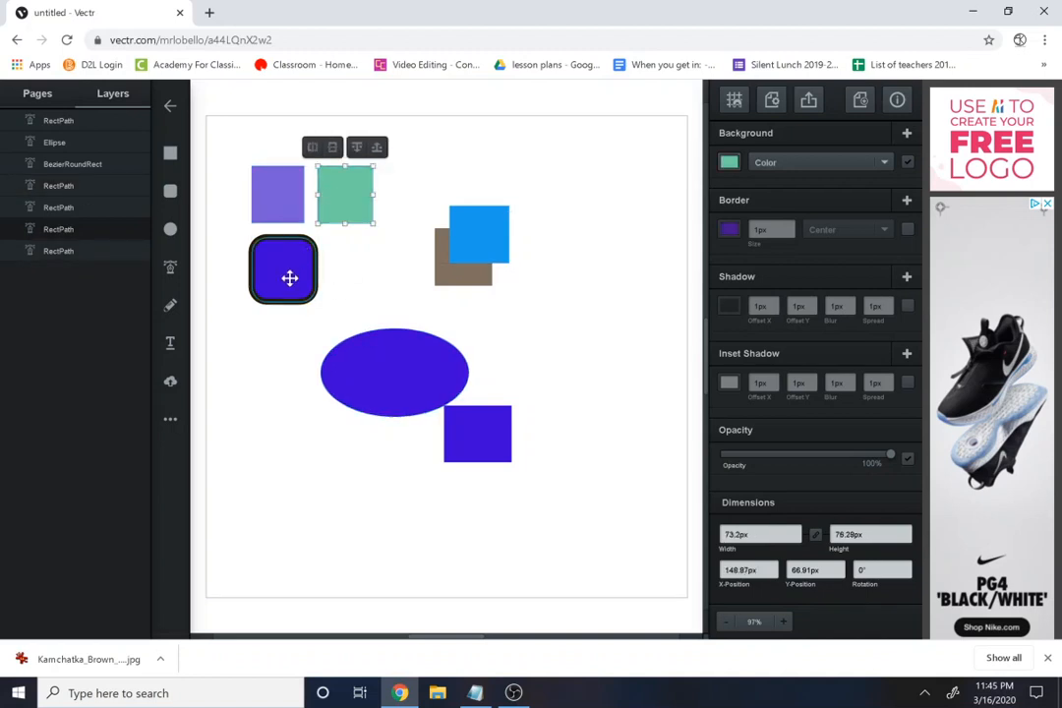
shift+click(474, 233)
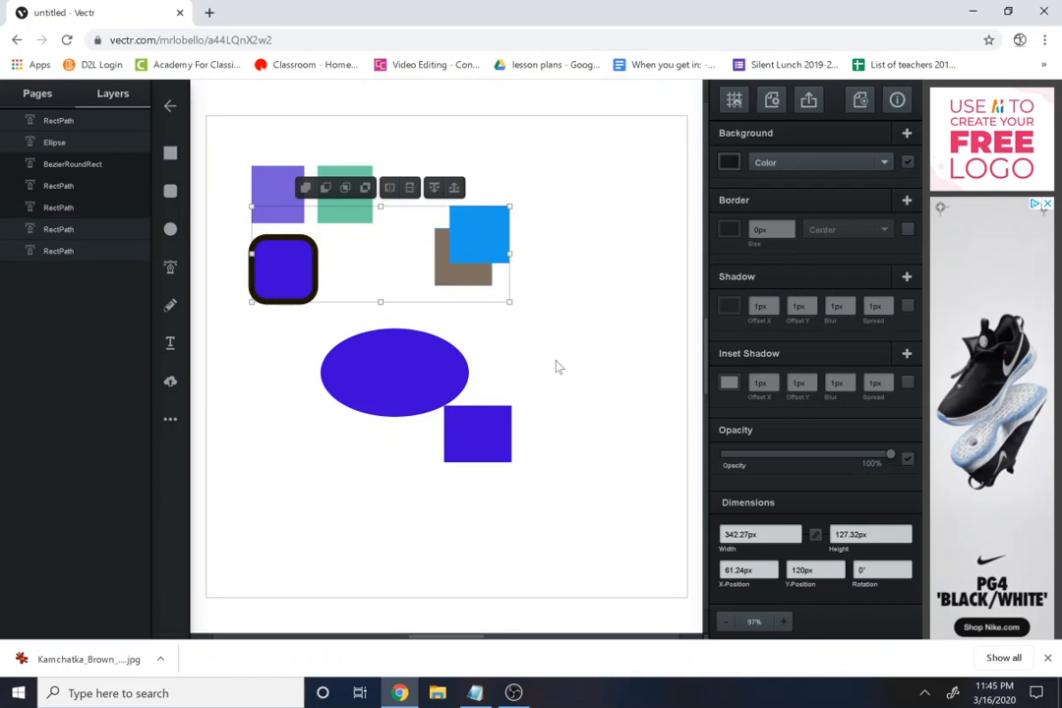
Step: Compare Unite/Add, Subtract and Exclude on the overlapping blue and brown squares, and keep the blue square subtracted from the brown one
click(536, 310)
drag(578, 300, 463, 209)
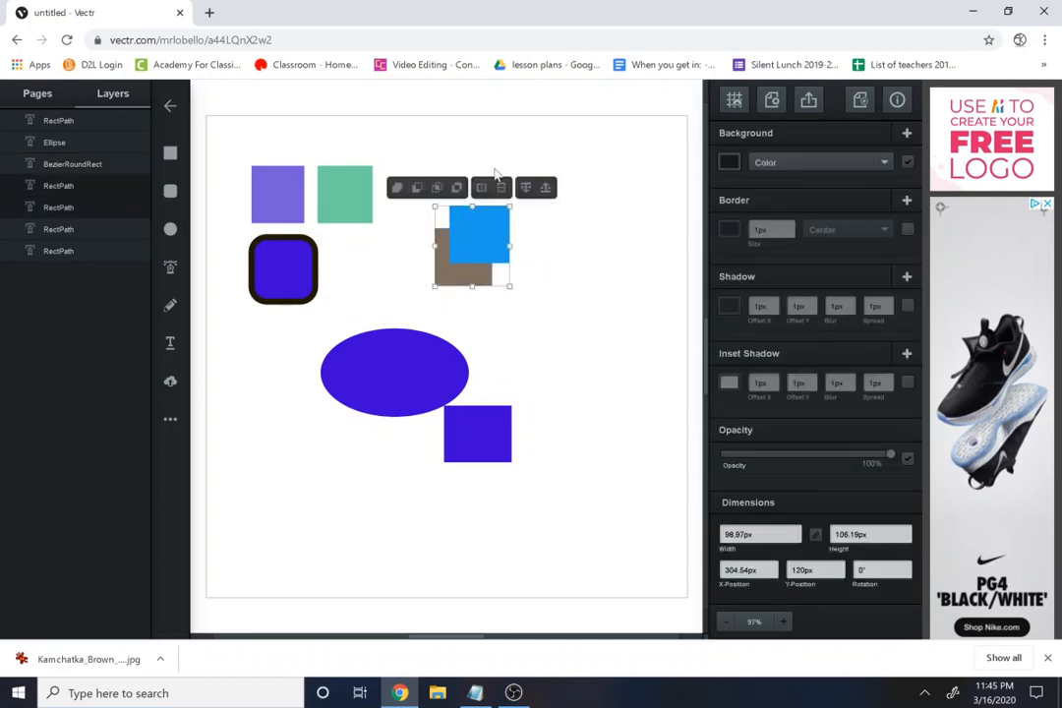
click(398, 188)
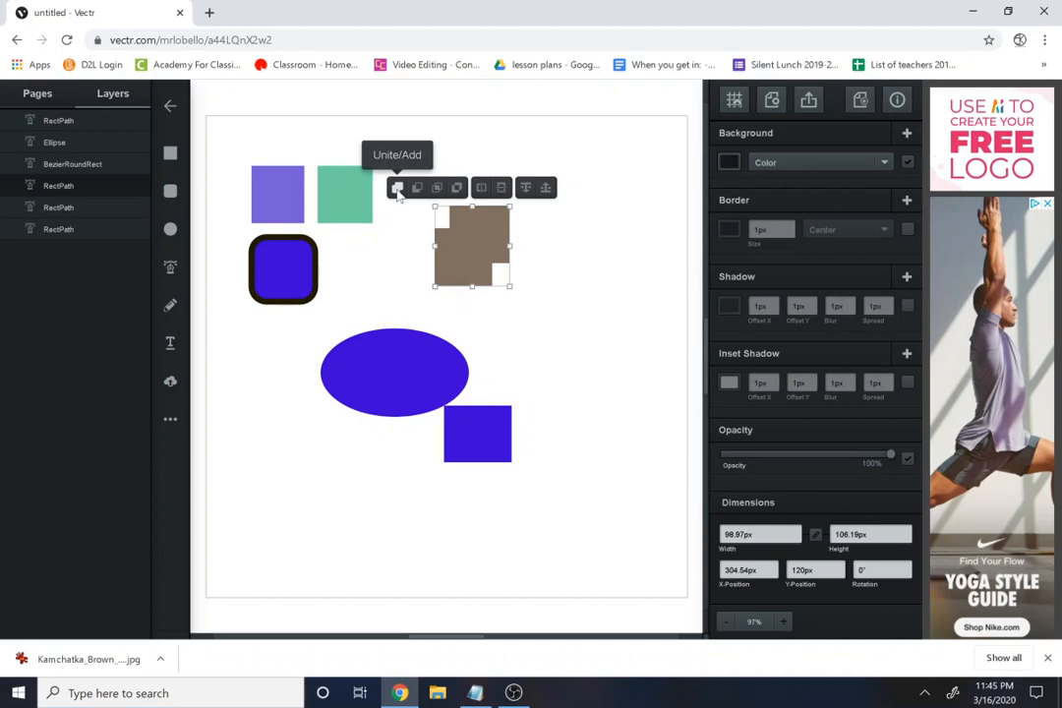
click(418, 191)
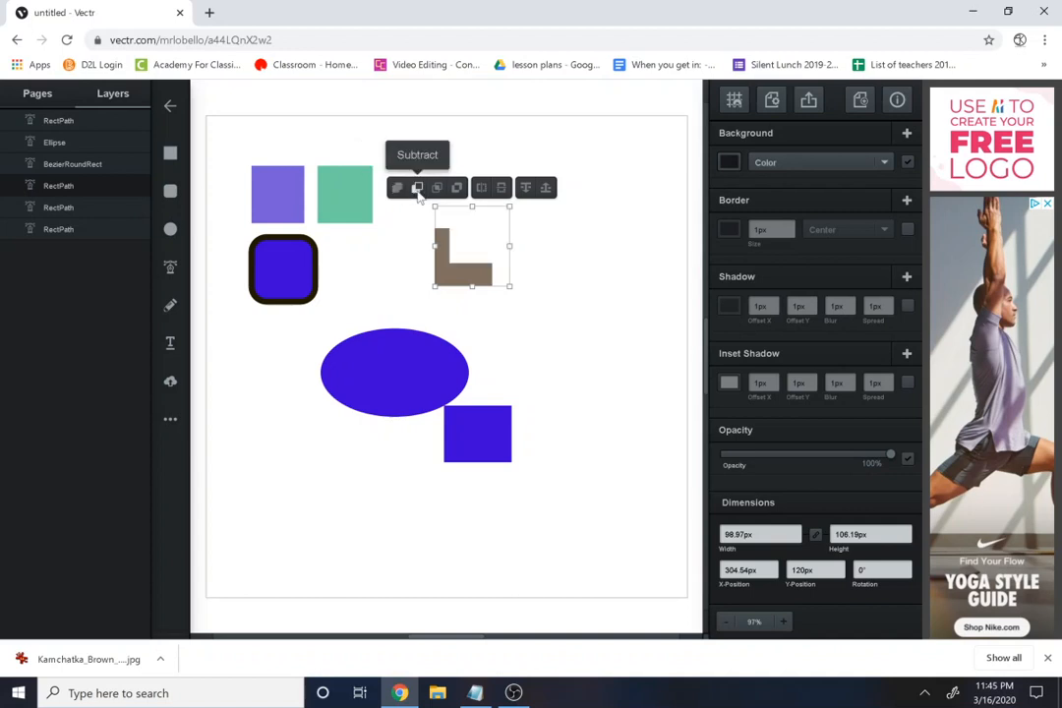
click(437, 188)
click(457, 188)
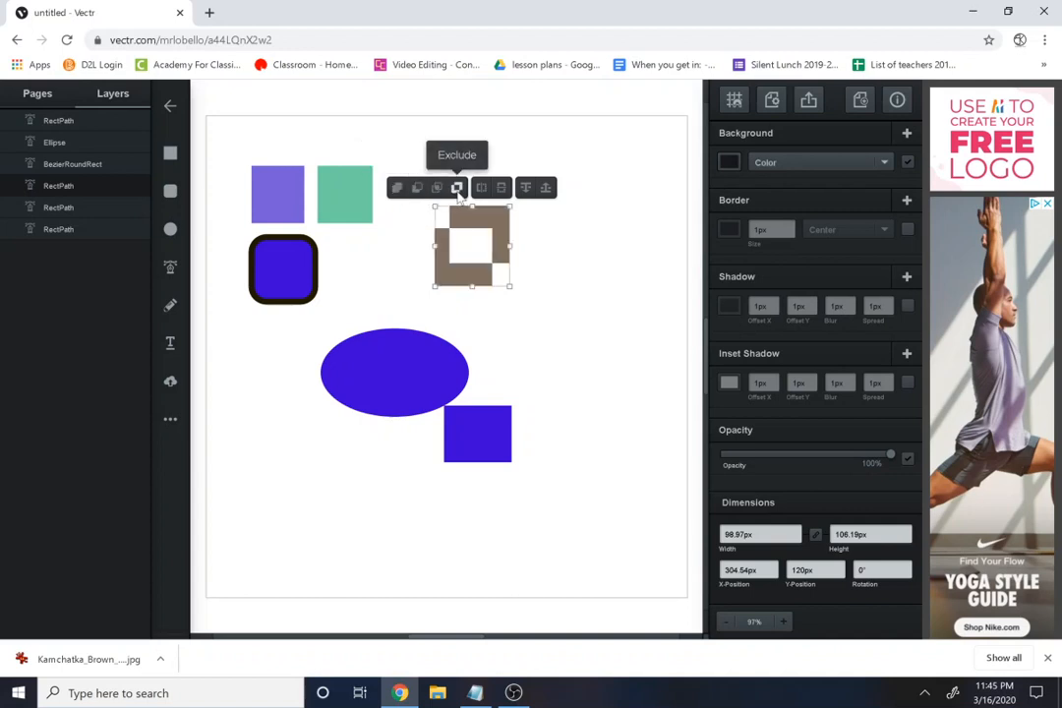
click(417, 188)
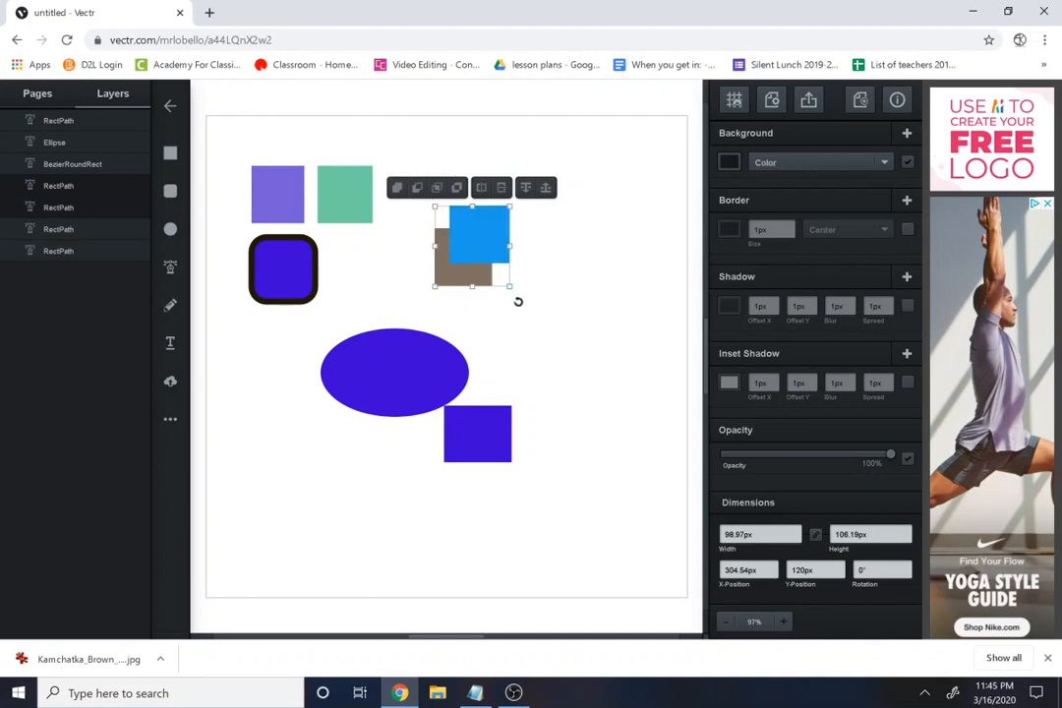
click(397, 188)
click(417, 190)
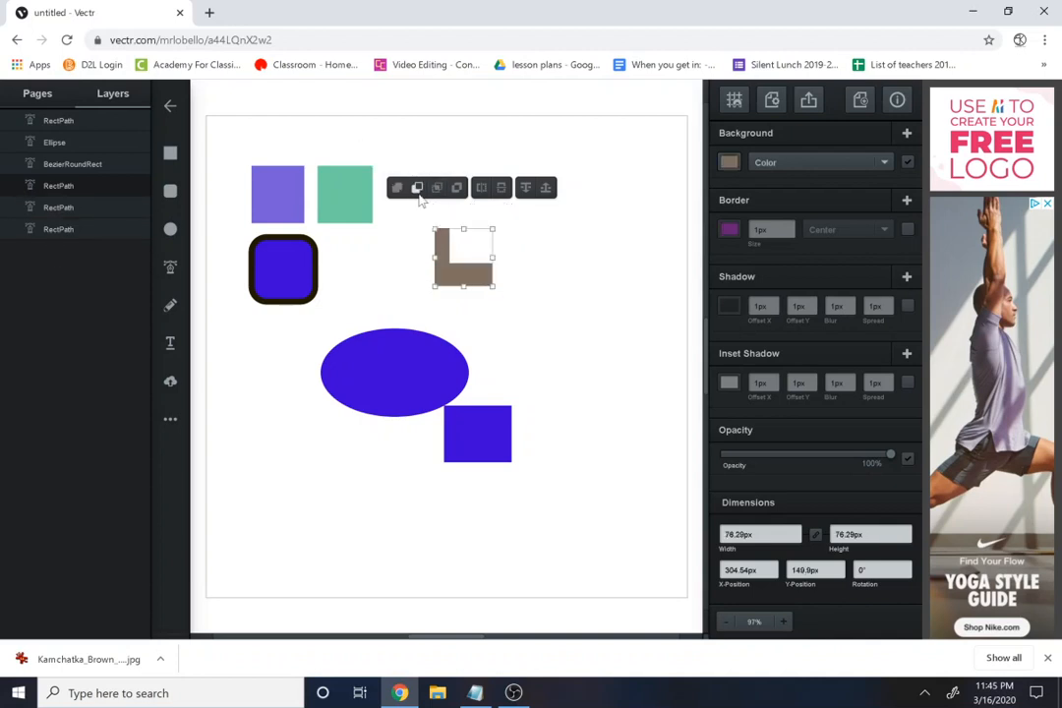
click(575, 357)
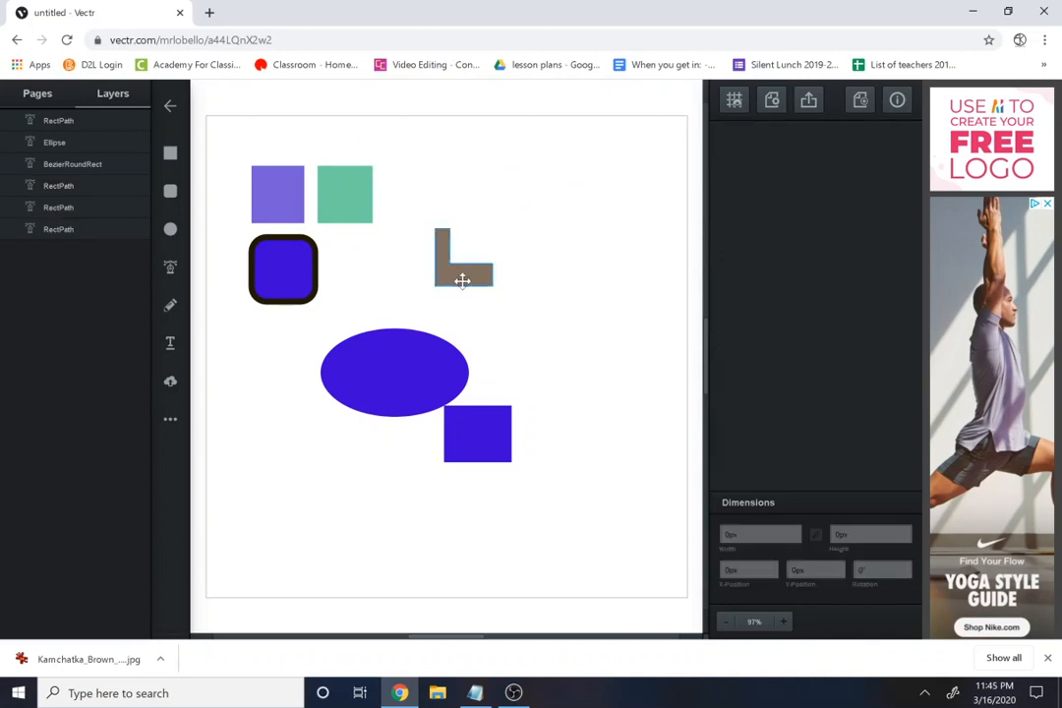
Step: Move the brown L-shape onto the green square and subtract it from the green square
drag(460, 278, 365, 189)
drag(429, 254, 340, 131)
click(321, 118)
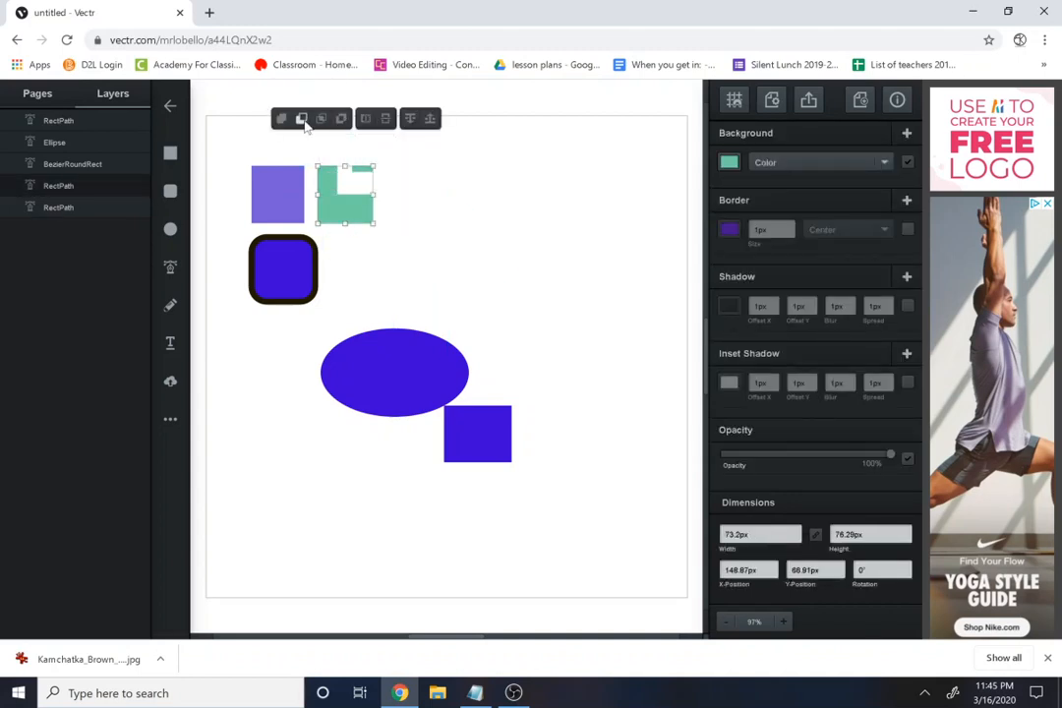
click(411, 228)
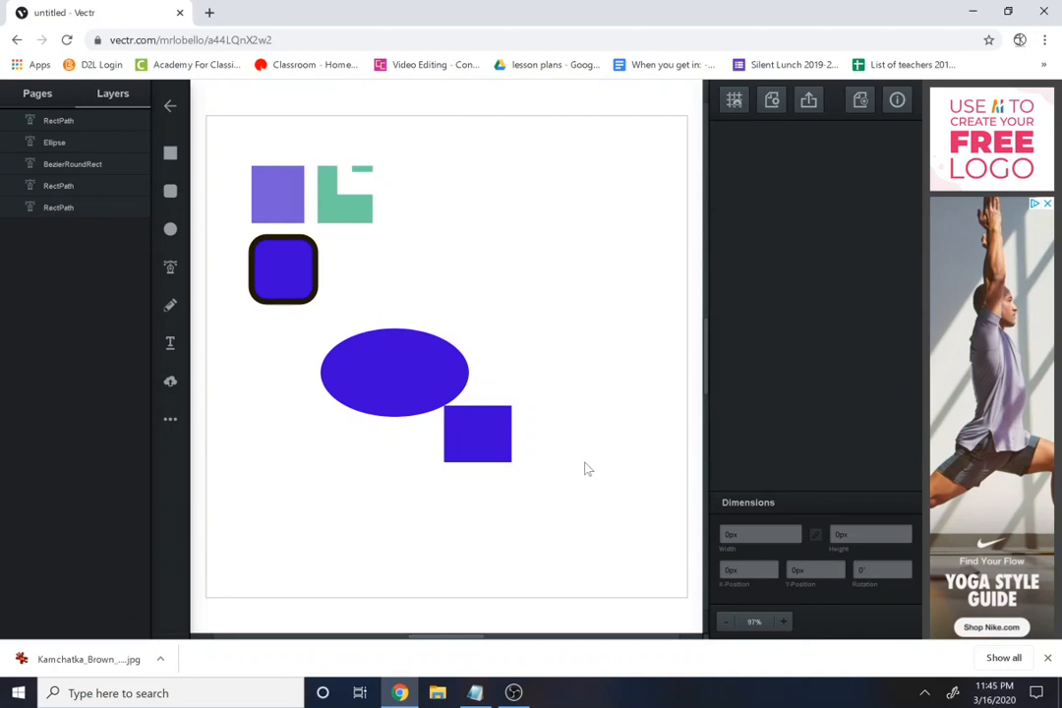
Step: Select all the shapes on the page and delete them
drag(584, 469, 273, 170)
key(Delete)
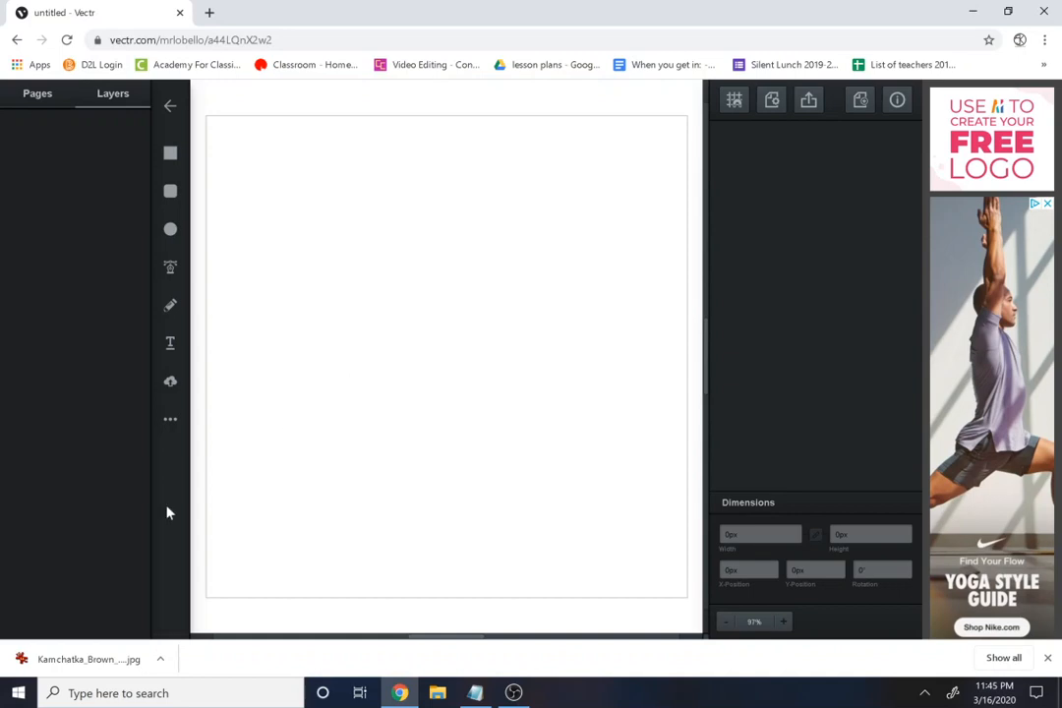
Step: Open the downloaded Kamchatka brown bear photo in the image viewer to look at it, and close the viewer
click(83, 669)
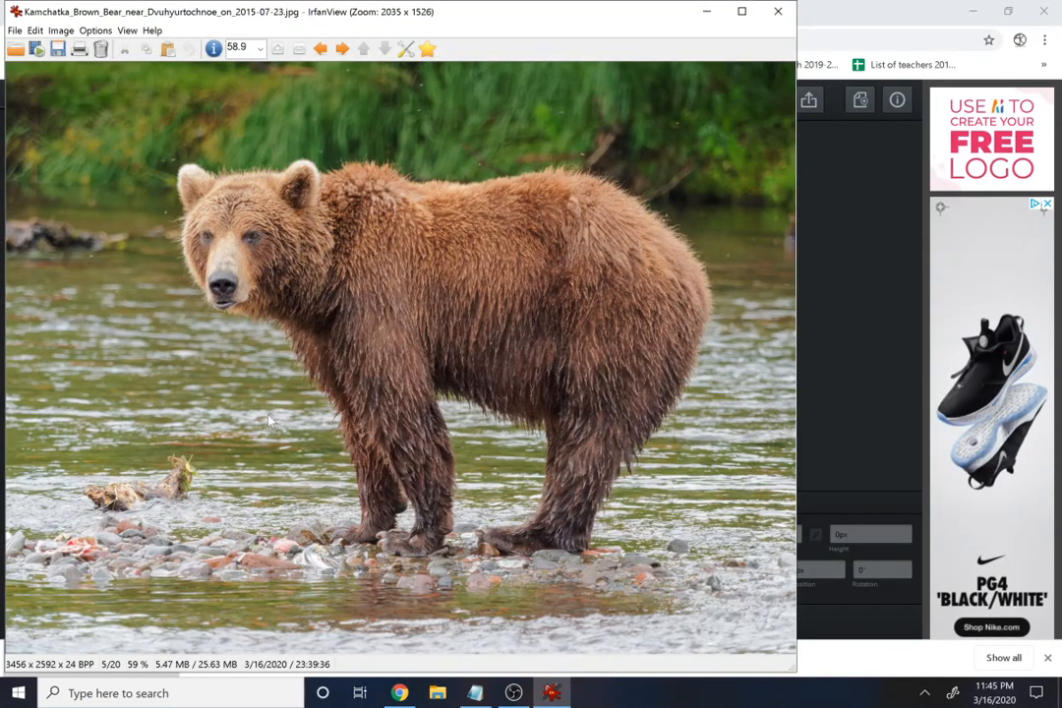
click(777, 12)
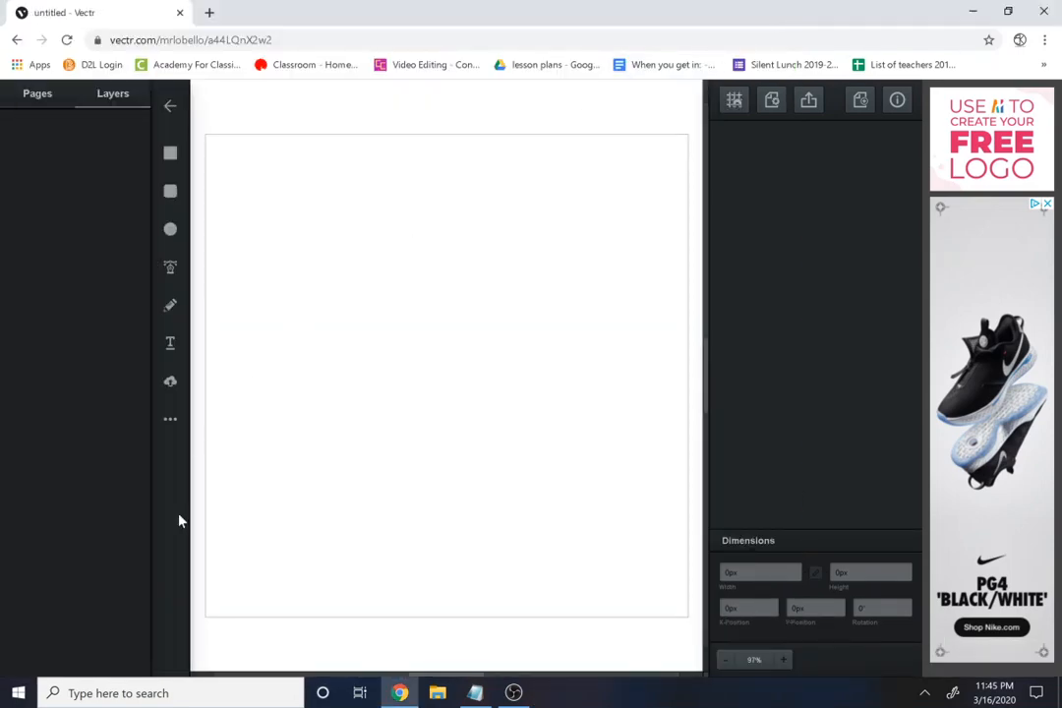
click(169, 381)
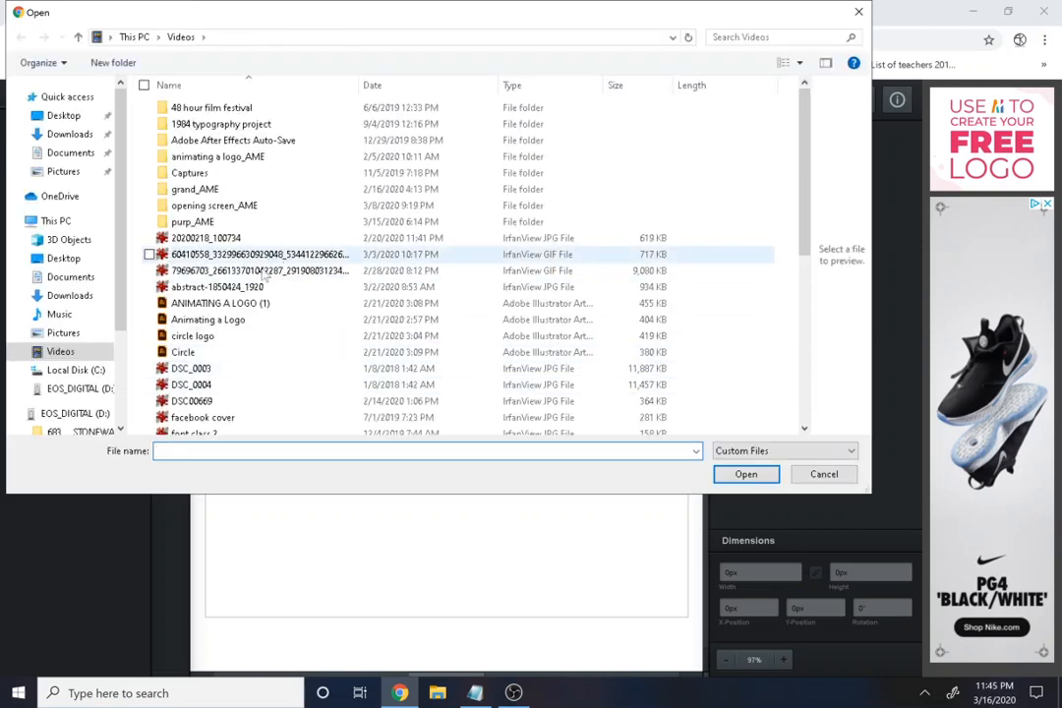
click(217, 286)
key(k)
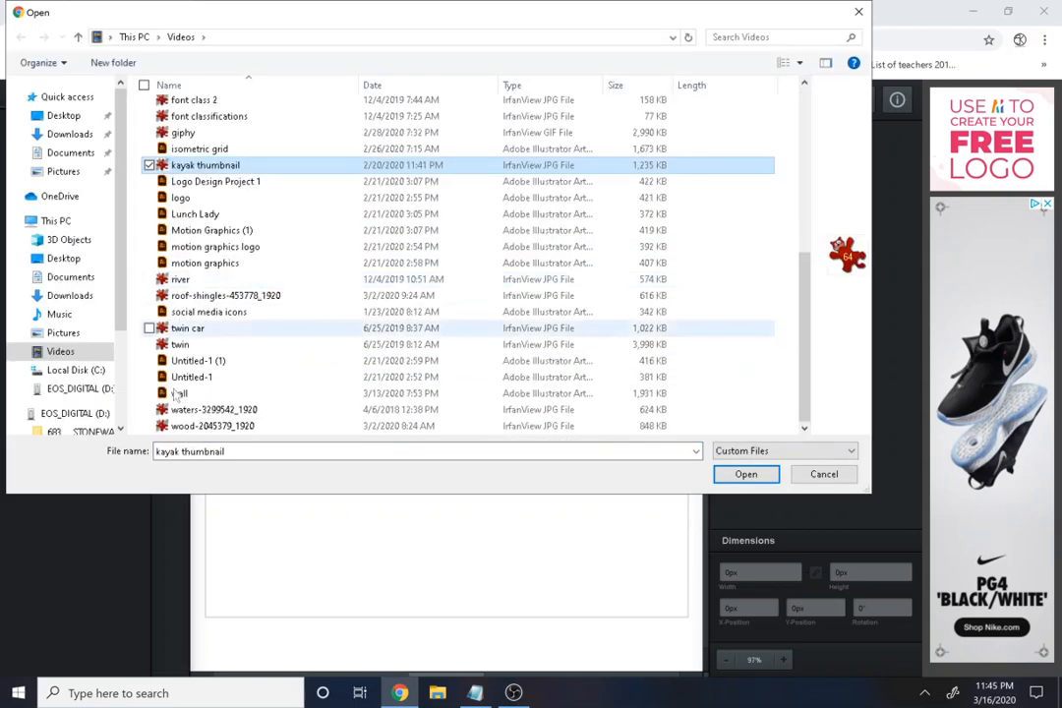
click(806, 472)
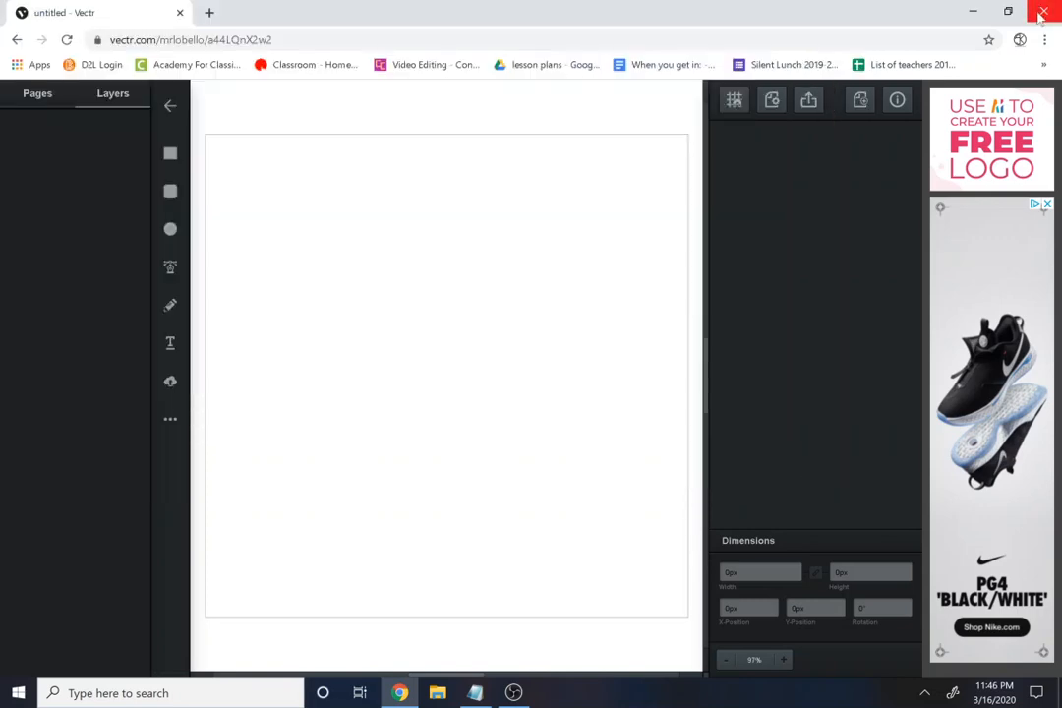
Step: Open Chrome's downloads list and show the Kamchatka brown bear photo in its folder to find where it is saved
click(1044, 40)
click(911, 174)
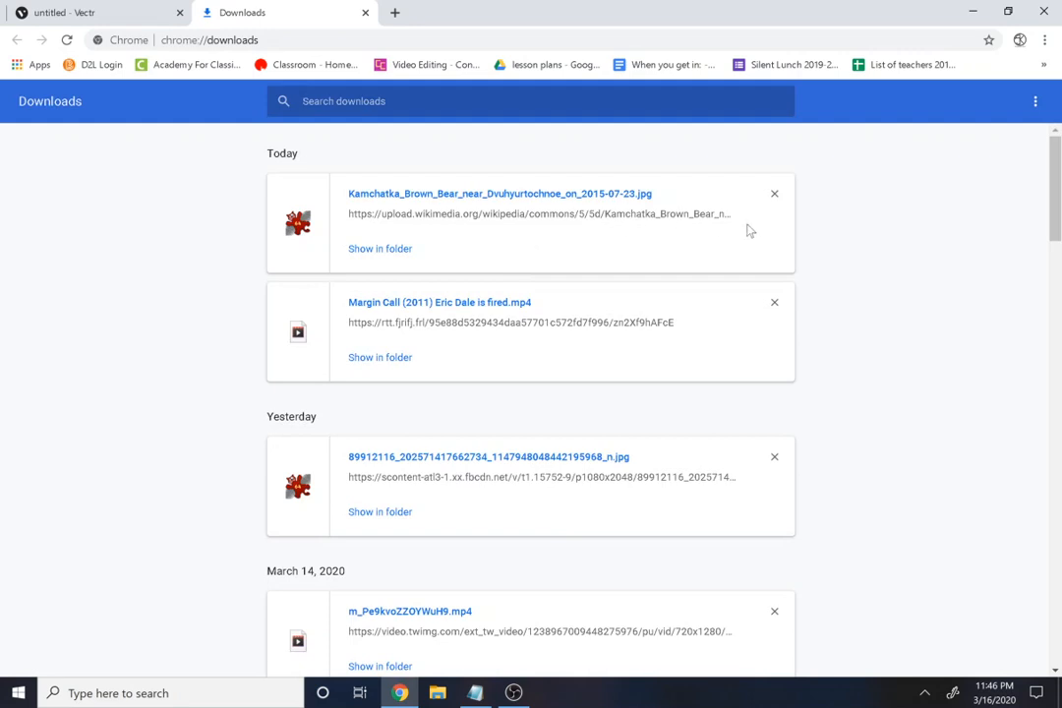
click(395, 250)
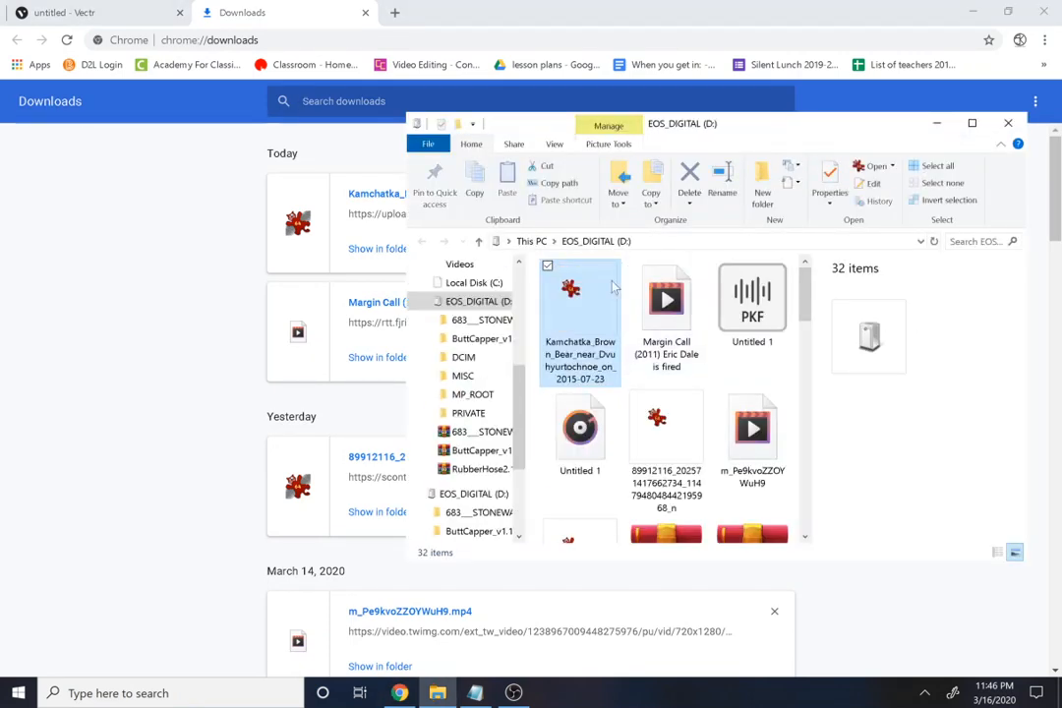
Step: Switch back to Vectr and import the Kamchatka brown bear JPG from the EOS_DIGITAL (D:) drive onto the page
click(136, 10)
click(169, 381)
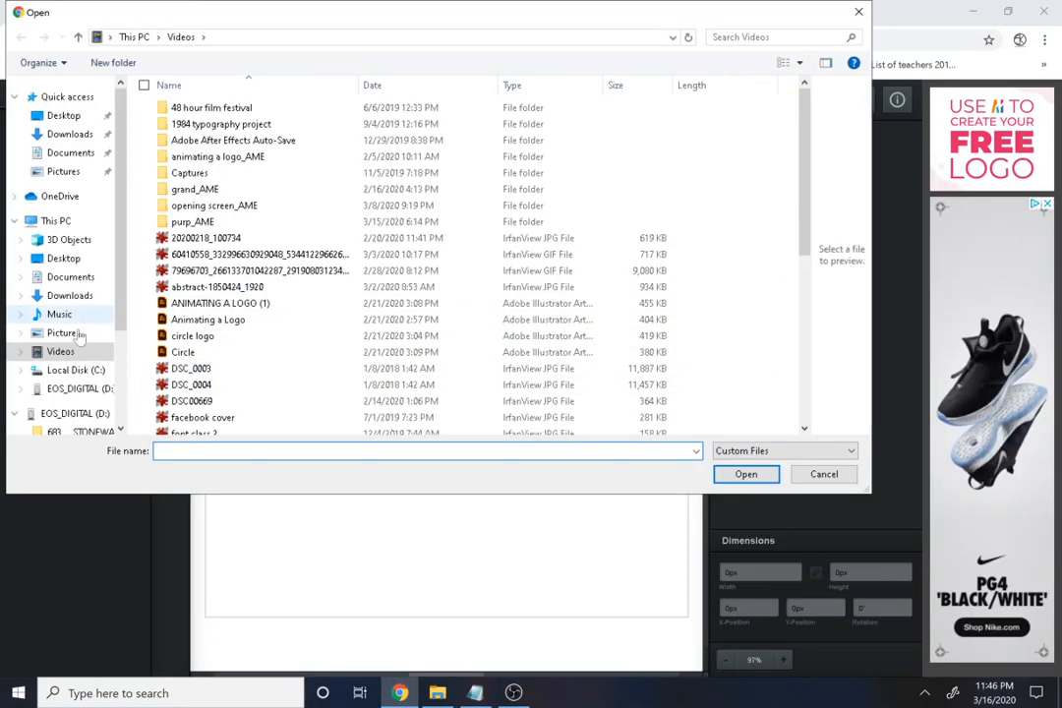
click(83, 389)
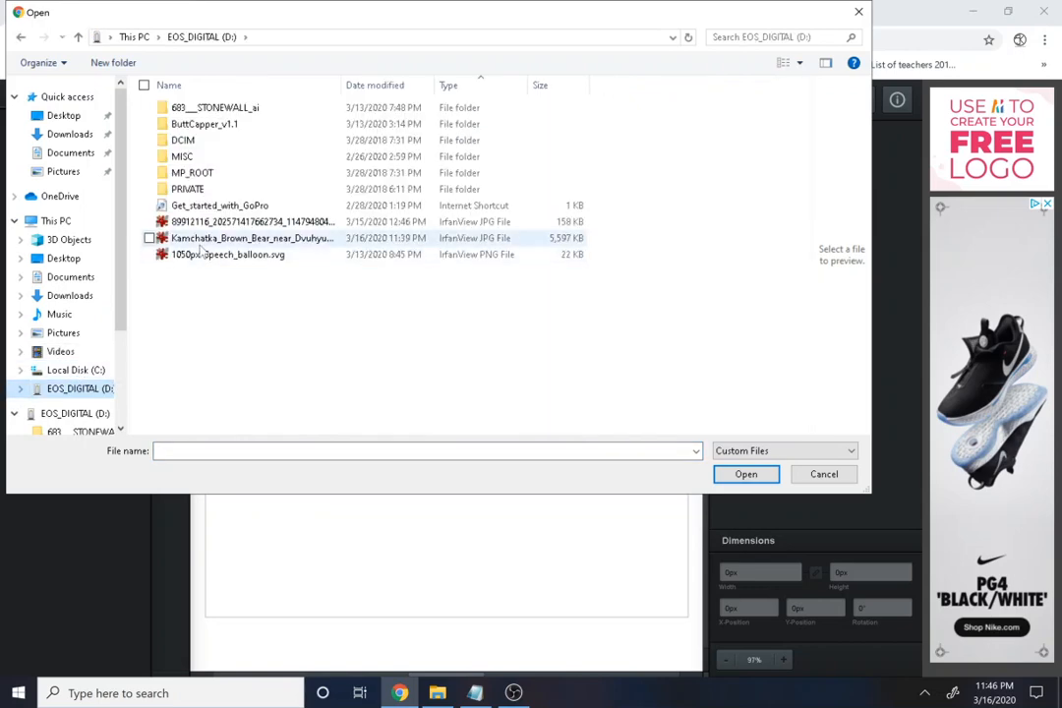
double_click(201, 253)
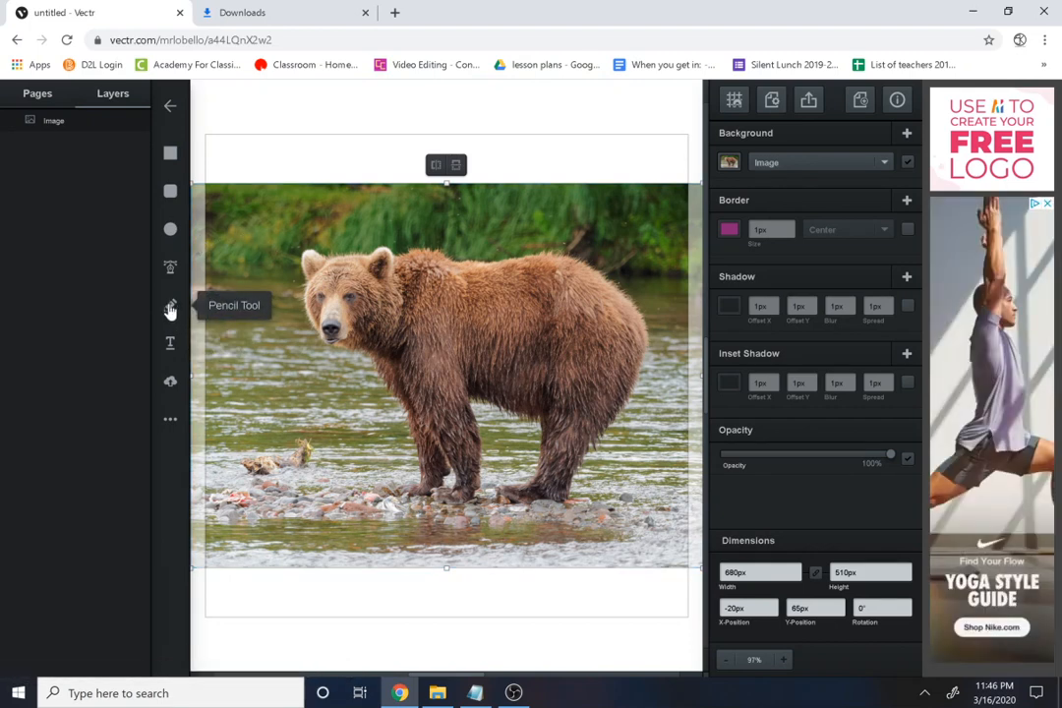
Step: Start a Pen tool path at the toe of the bear's far front paw and curve it over the top of the paw
click(169, 267)
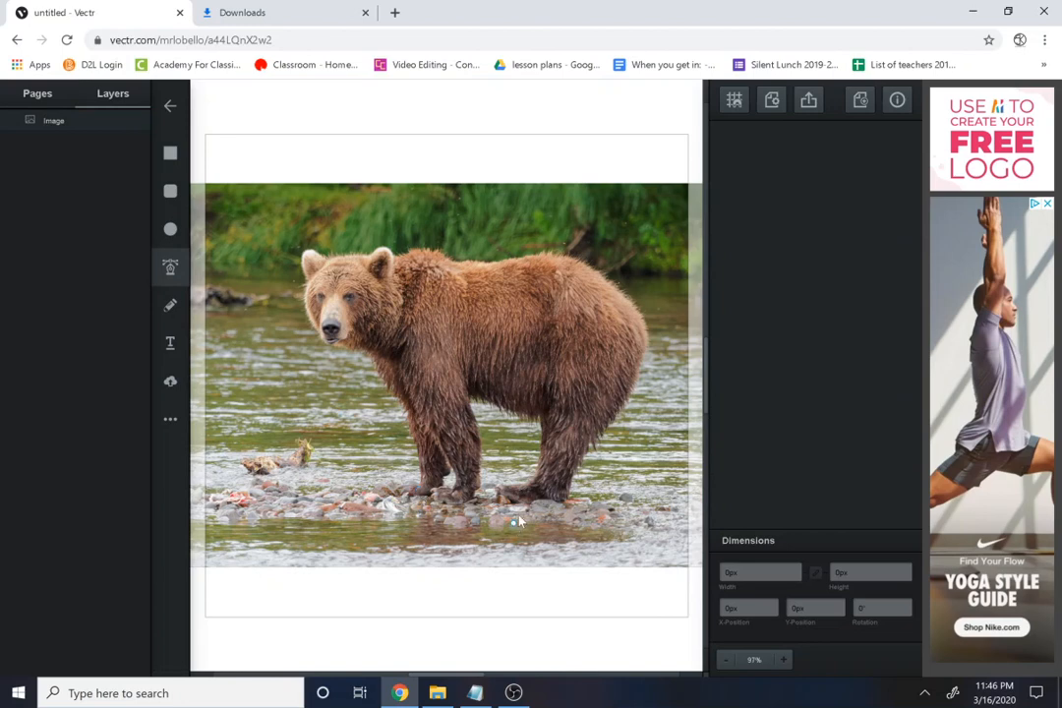
click(782, 666)
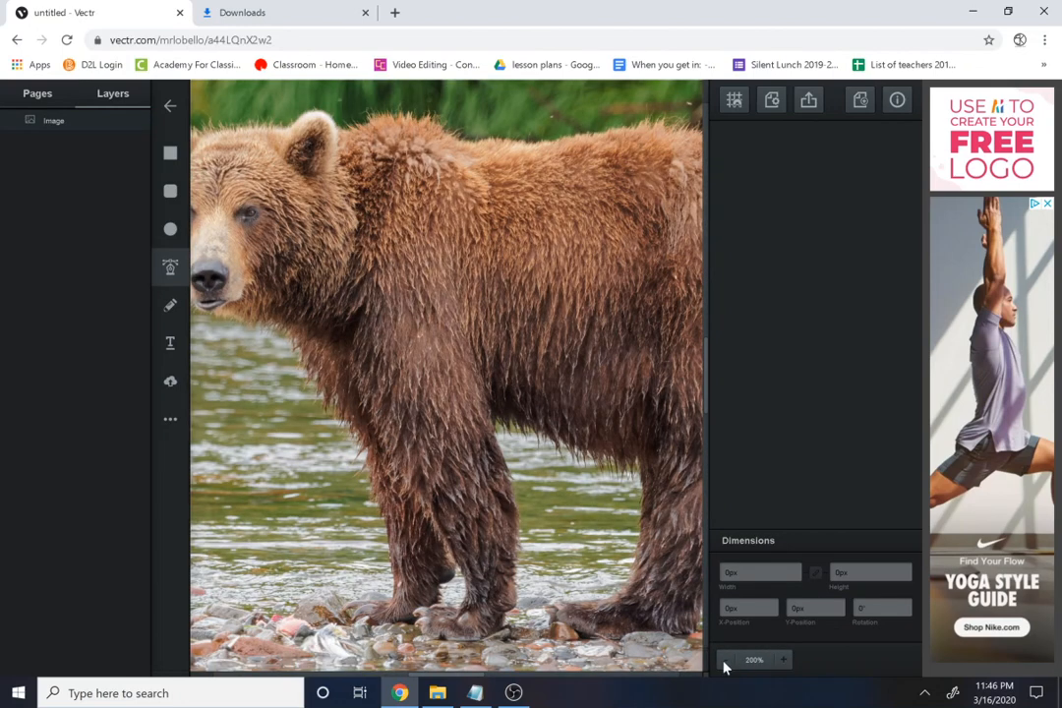
click(724, 666)
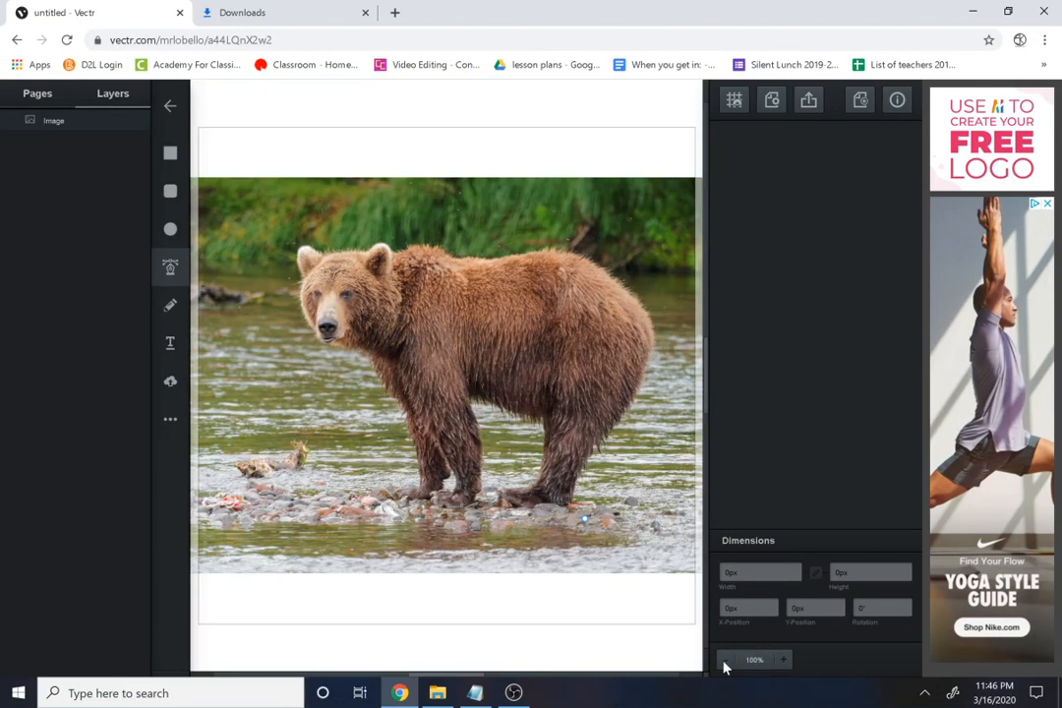
click(783, 662)
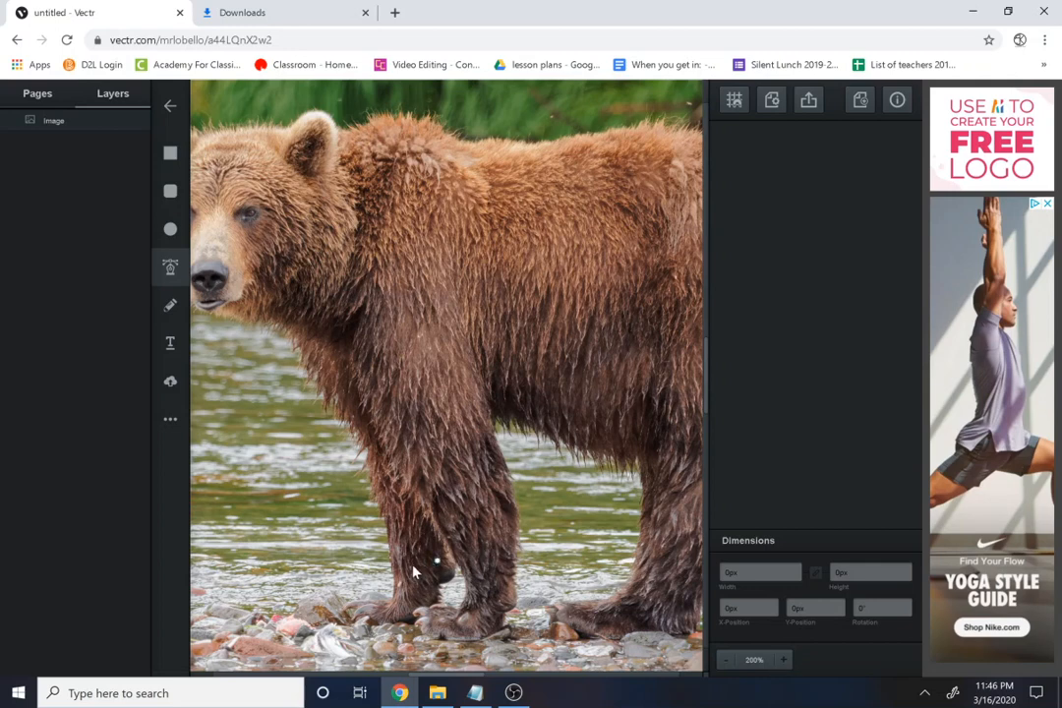
click(359, 625)
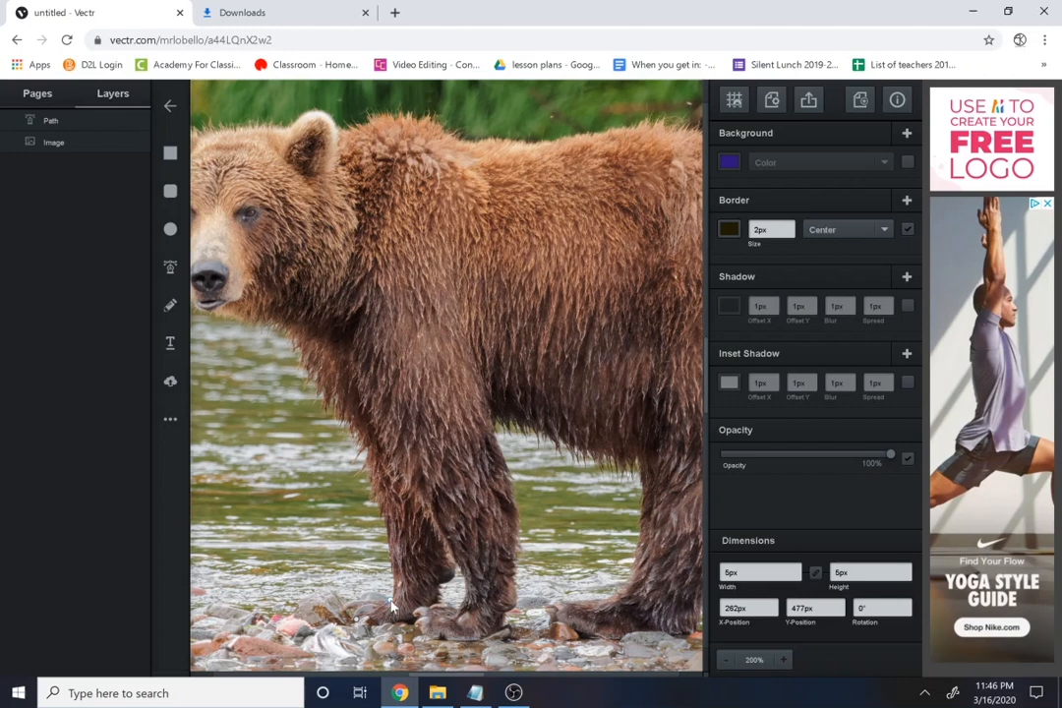
drag(393, 603, 429, 611)
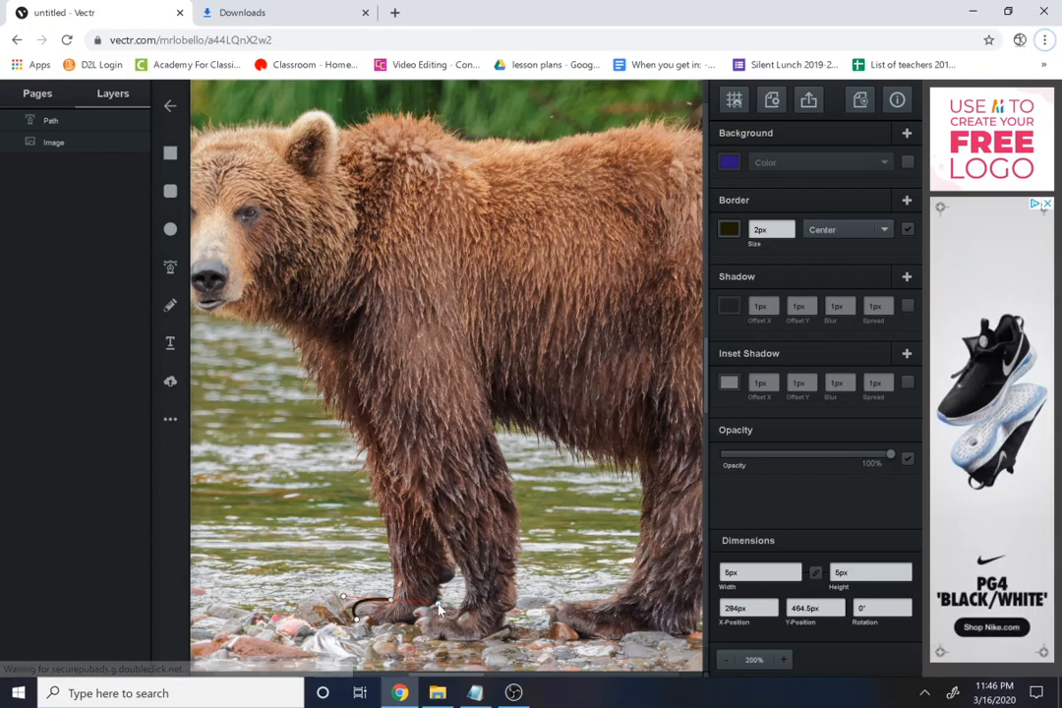
drag(436, 586, 428, 613)
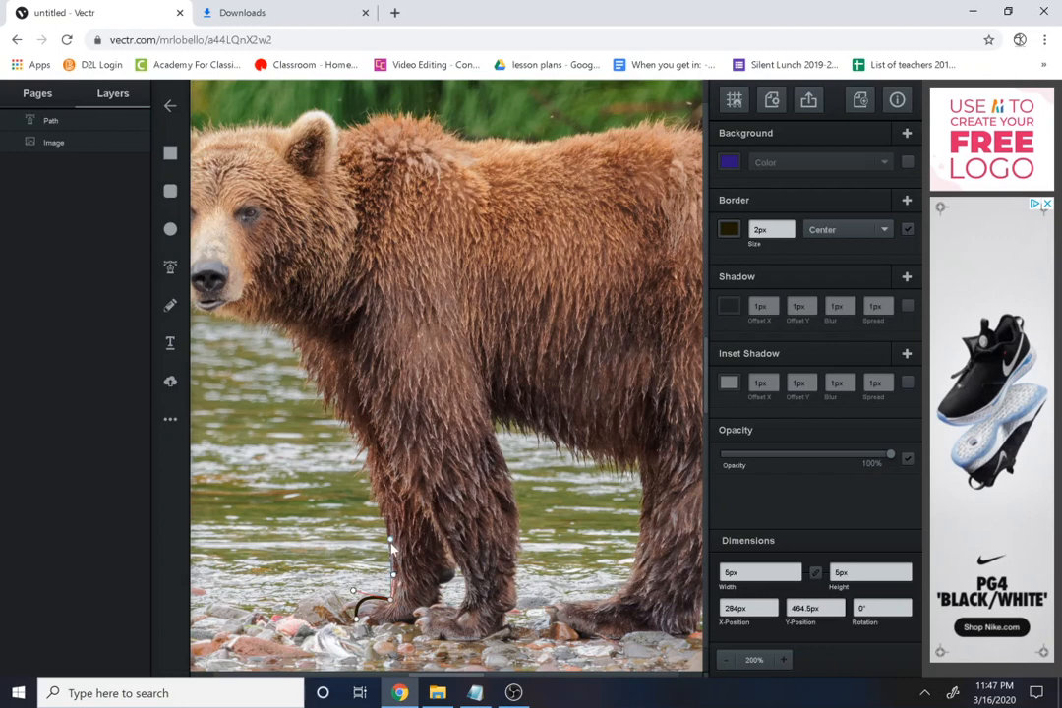
Step: Continue the path up the front leg and chest to the throat, undoing the misplaced curve beyond the throat
drag(379, 508, 371, 499)
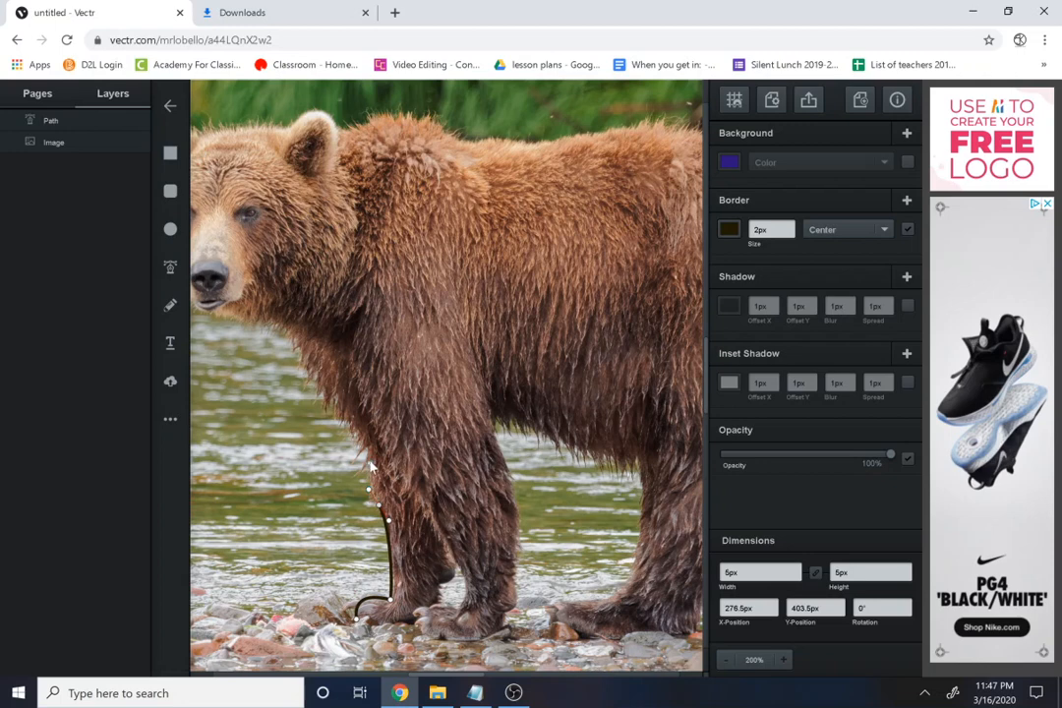
click(366, 456)
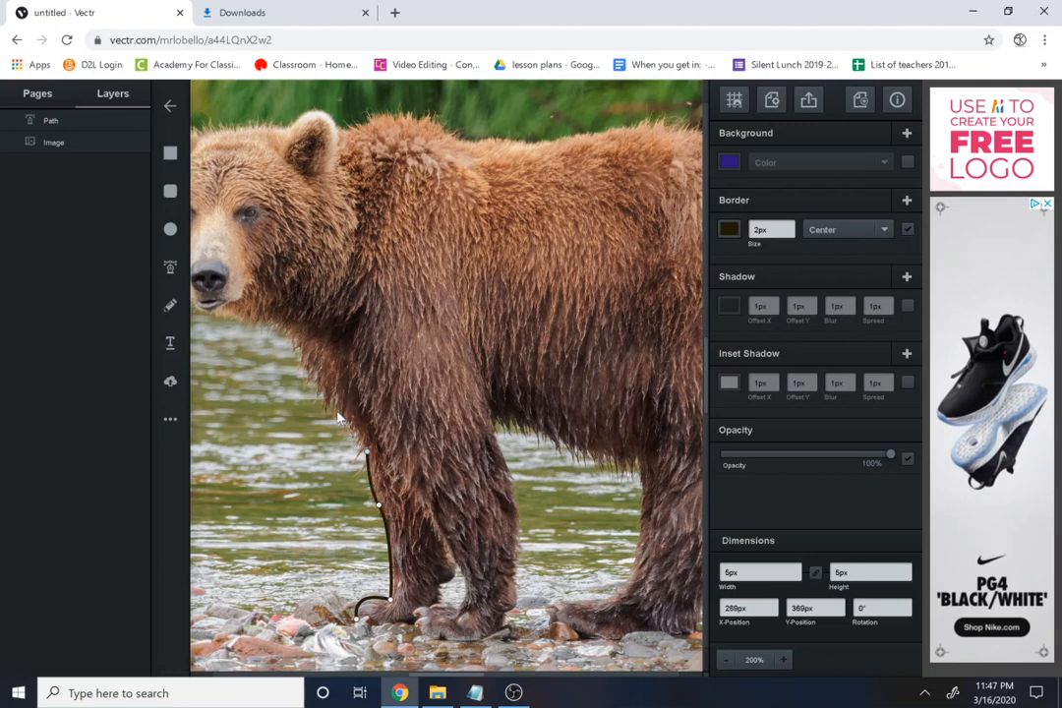
click(303, 376)
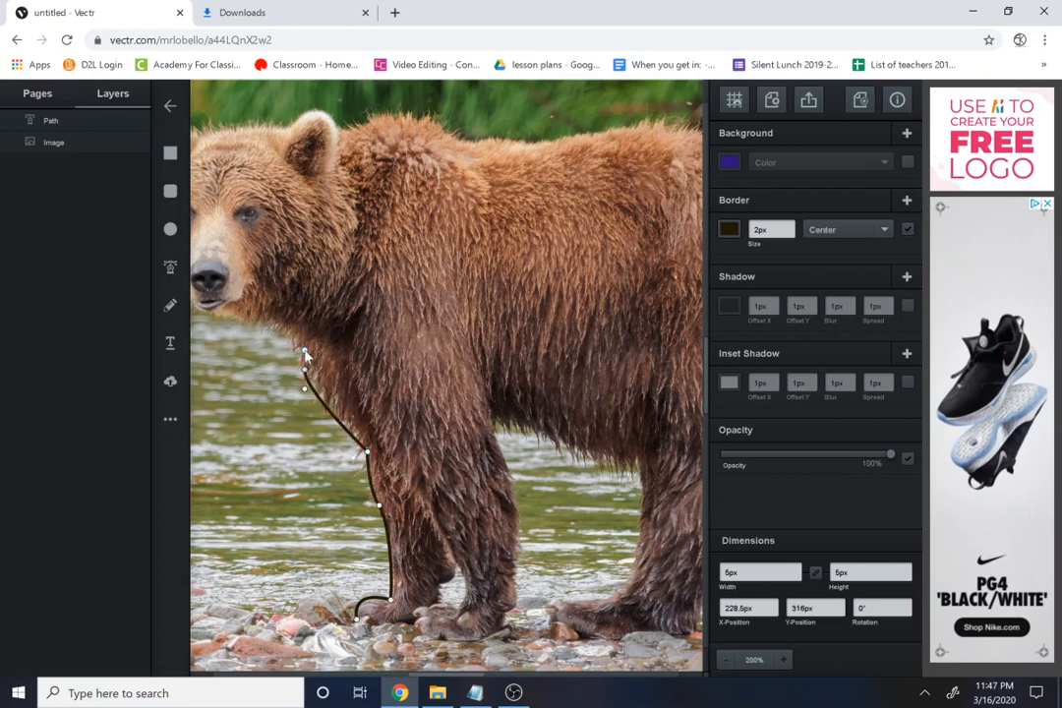
click(292, 331)
mouse_move(298, 350)
mouse_down()
mouse_move(238, 282)
mouse_move(257, 324)
mouse_move(309, 355)
mouse_move(308, 368)
mouse_up()
key(ctrl+z)
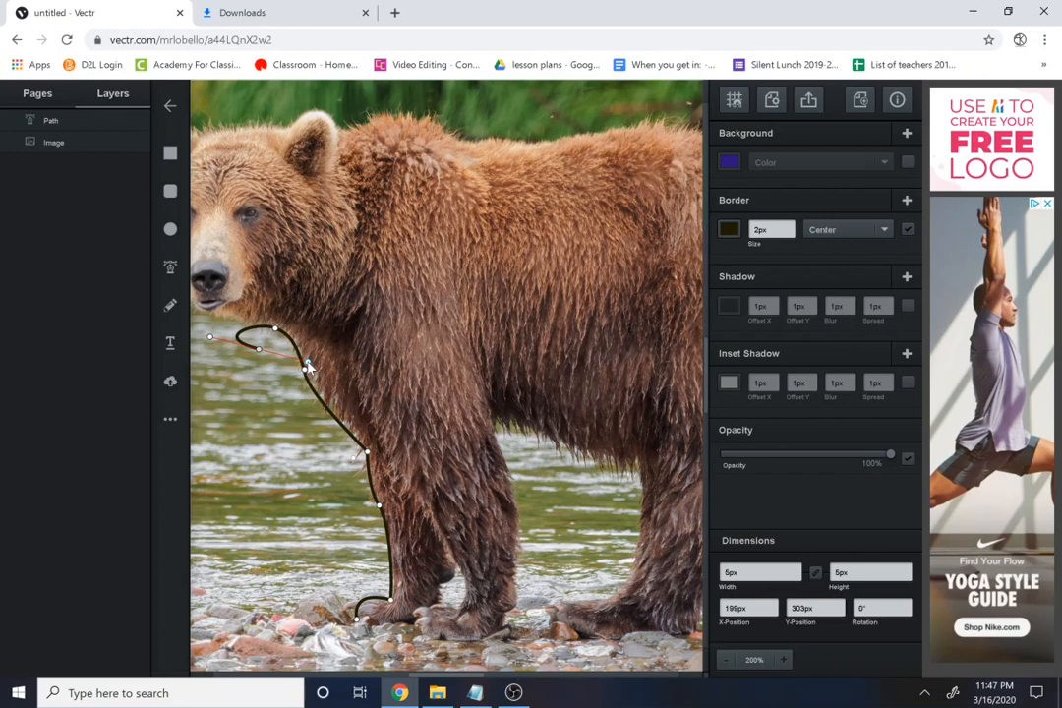
key(ctrl+z)
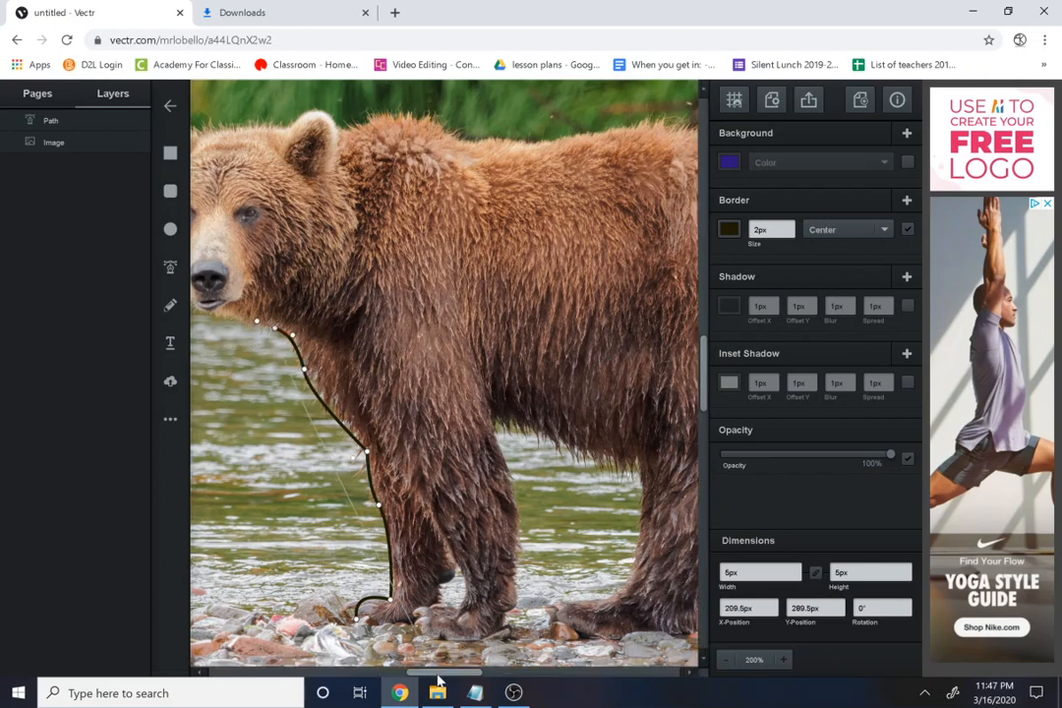
Step: Trace the path from the throat under the chin and up the side of the face to the top of the first ear
drag(438, 671, 375, 609)
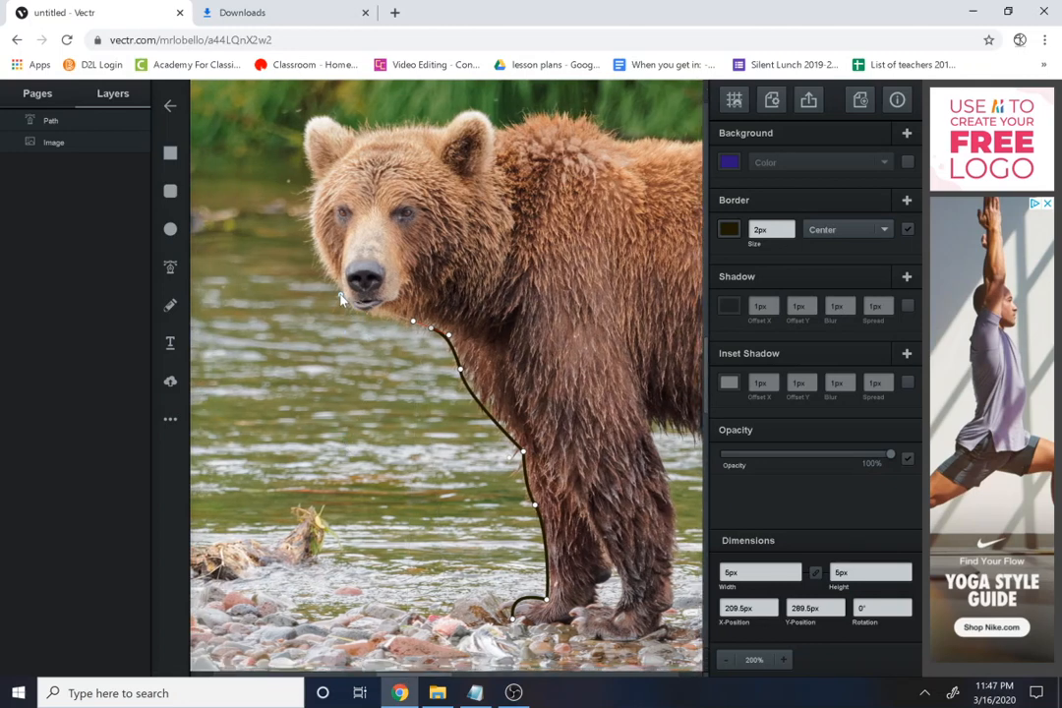
drag(338, 286, 325, 250)
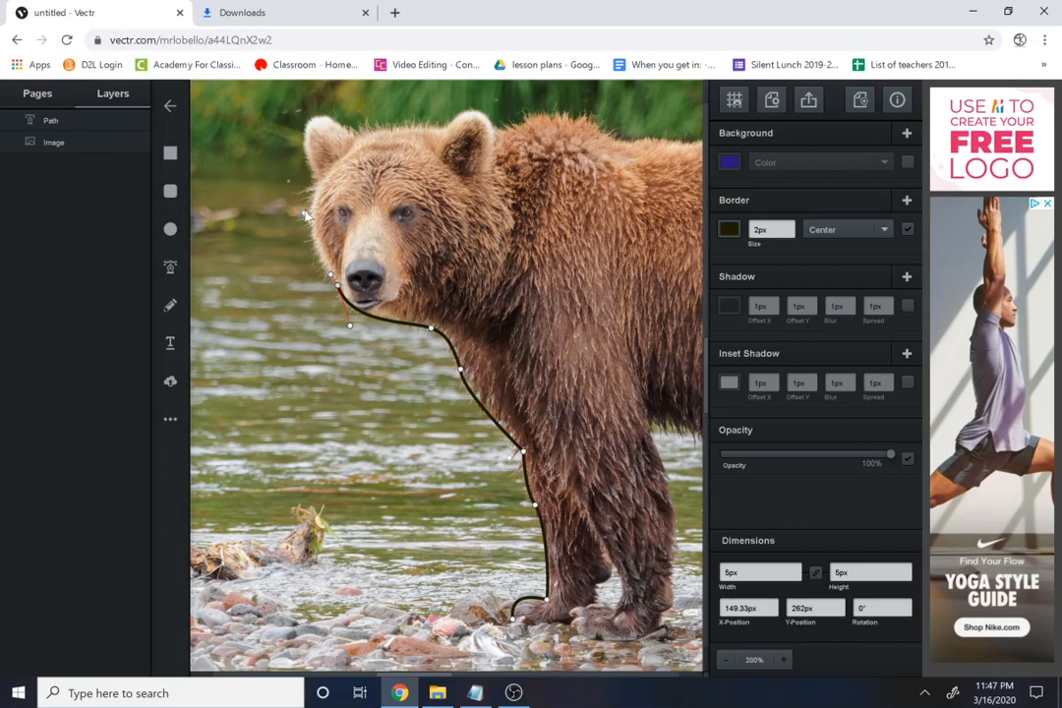
drag(314, 190, 331, 151)
drag(308, 167, 329, 116)
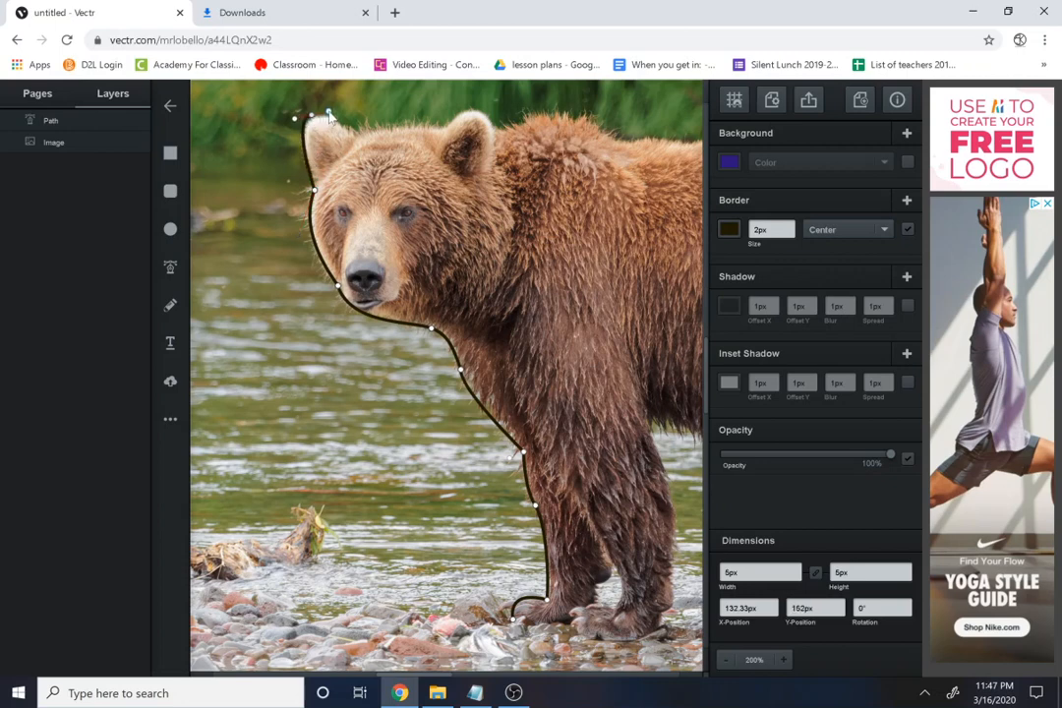
Step: Trace across the forehead, redo the curve around the second ear, and continue over the shoulder hump
click(357, 137)
mouse_move(446, 128)
mouse_down()
mouse_move(492, 140)
mouse_move(467, 115)
mouse_move(499, 125)
mouse_up()
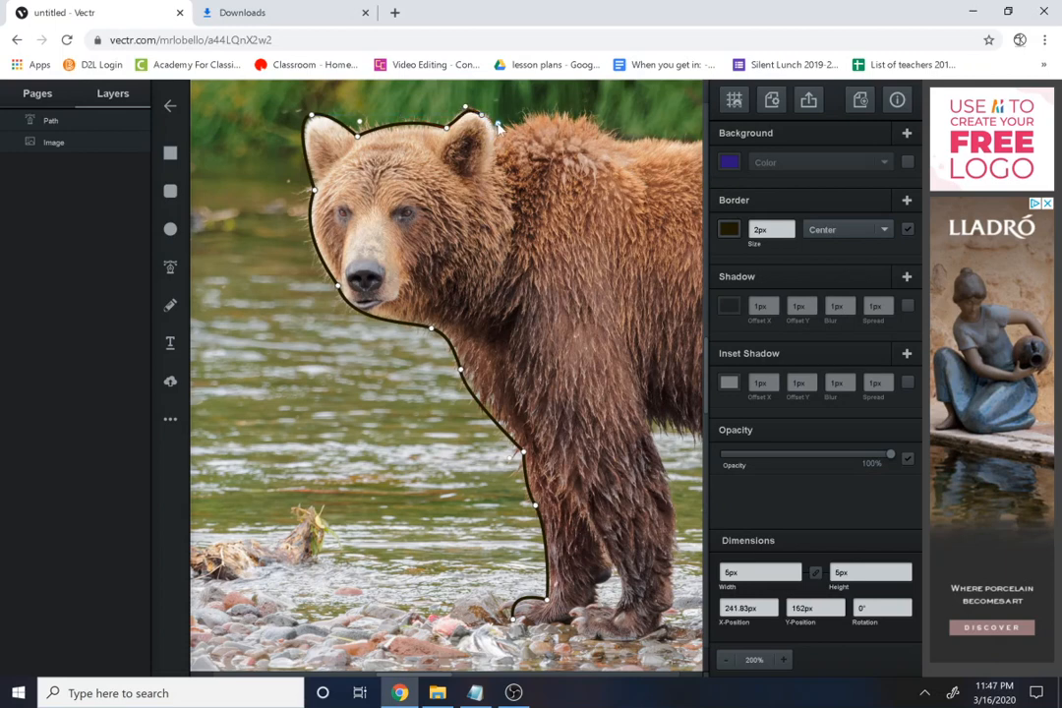
key(ctrl+z)
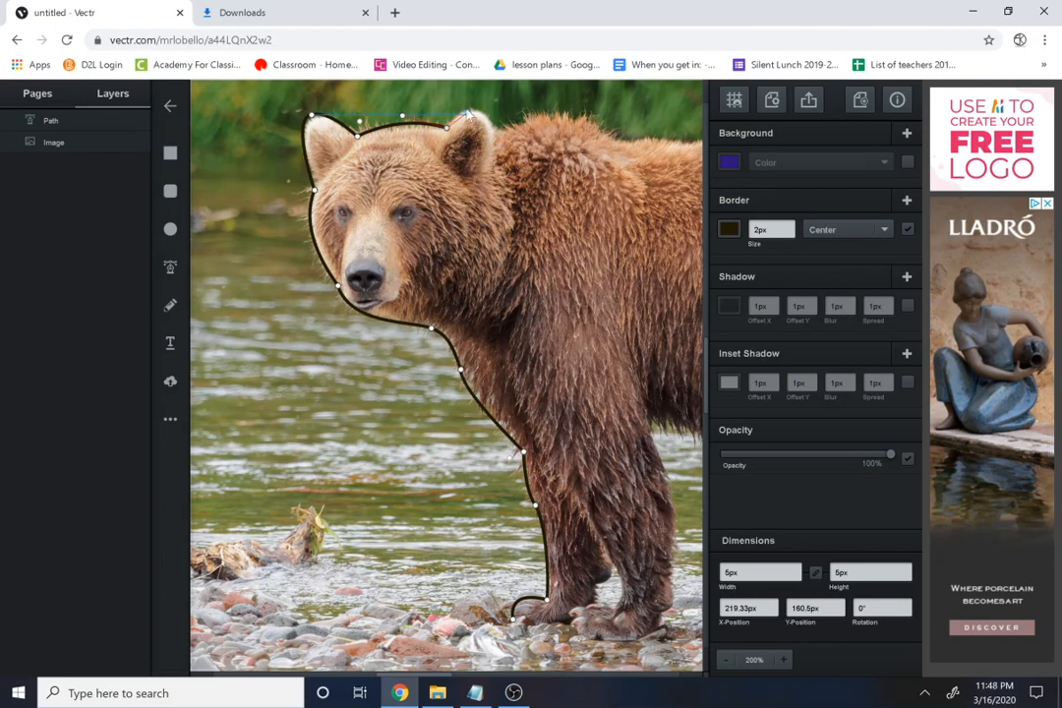
click(497, 130)
mouse_move(497, 130)
mouse_down()
mouse_move(517, 167)
mouse_move(514, 121)
mouse_up()
drag(604, 139, 626, 166)
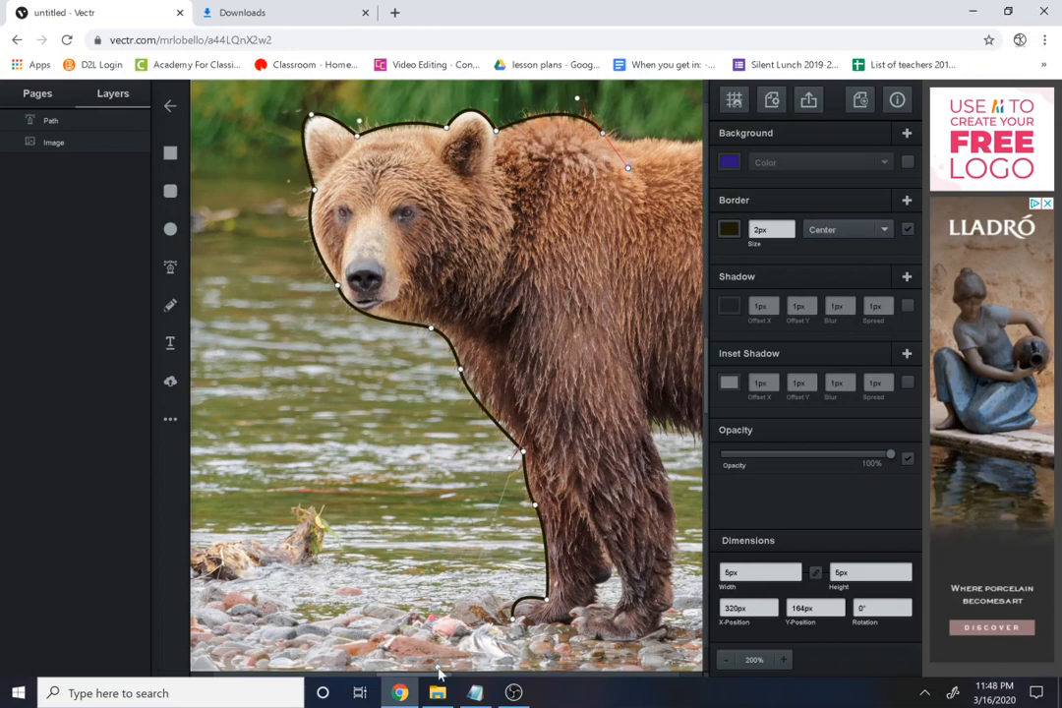
Step: Continue the path from the shoulder hump along the dip and curve of the back to the top of the rump
drag(434, 675, 475, 680)
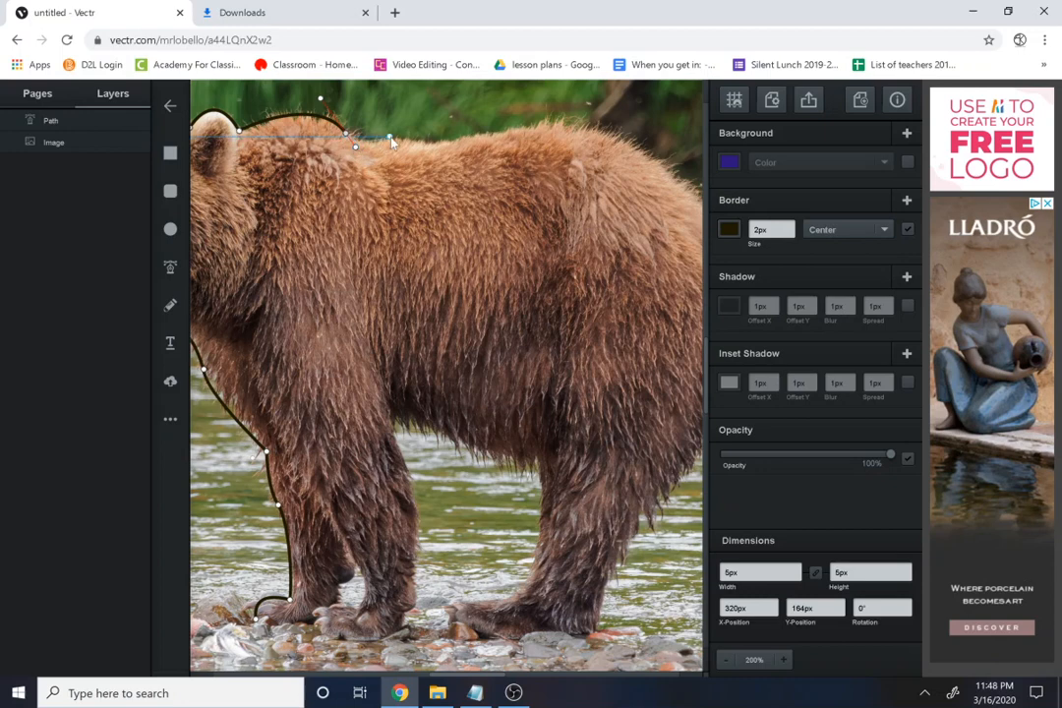
click(434, 143)
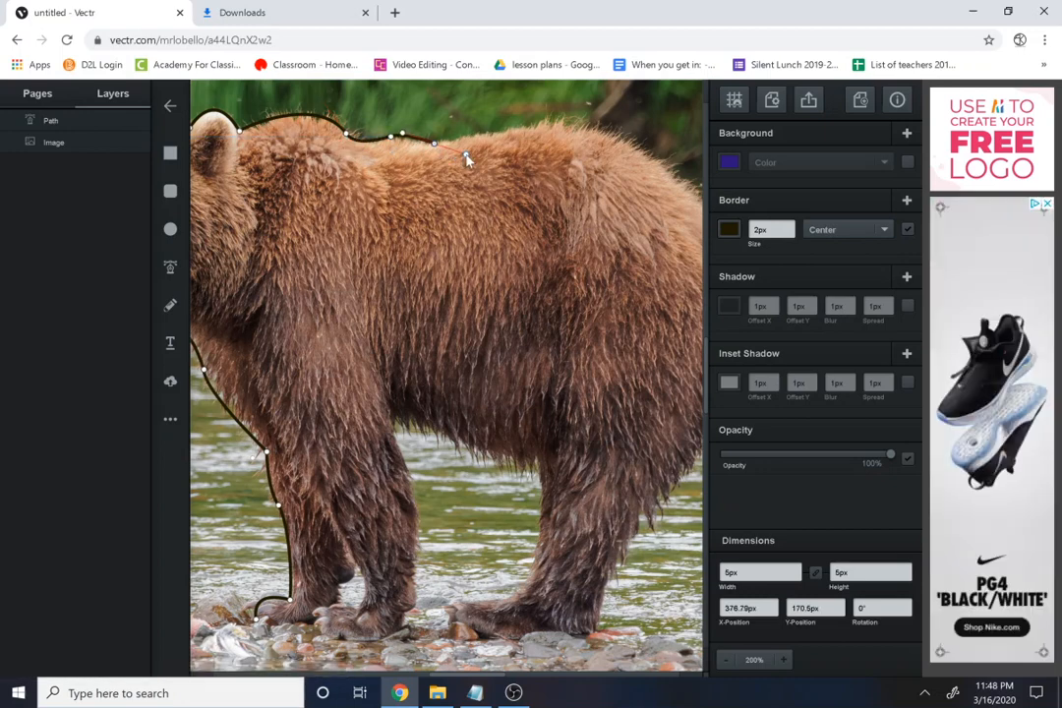
drag(466, 155, 468, 161)
drag(467, 160, 461, 140)
drag(620, 138, 669, 170)
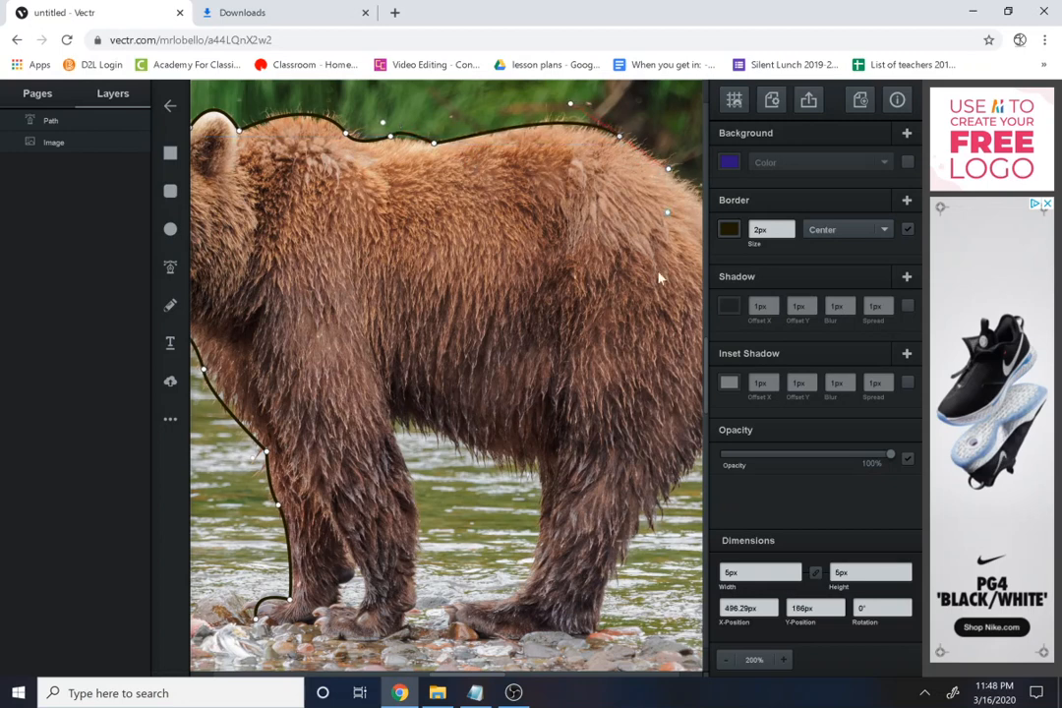
Step: Curve the path around the rump and down the back of the hind leg to the heel
drag(481, 677, 515, 679)
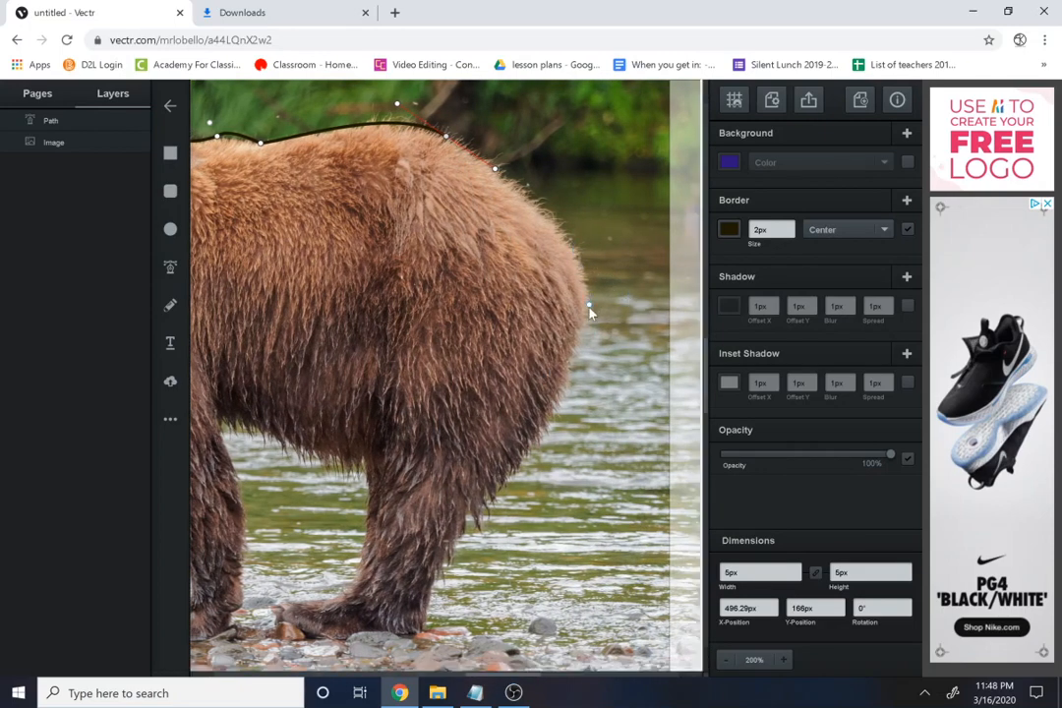
drag(588, 310, 586, 392)
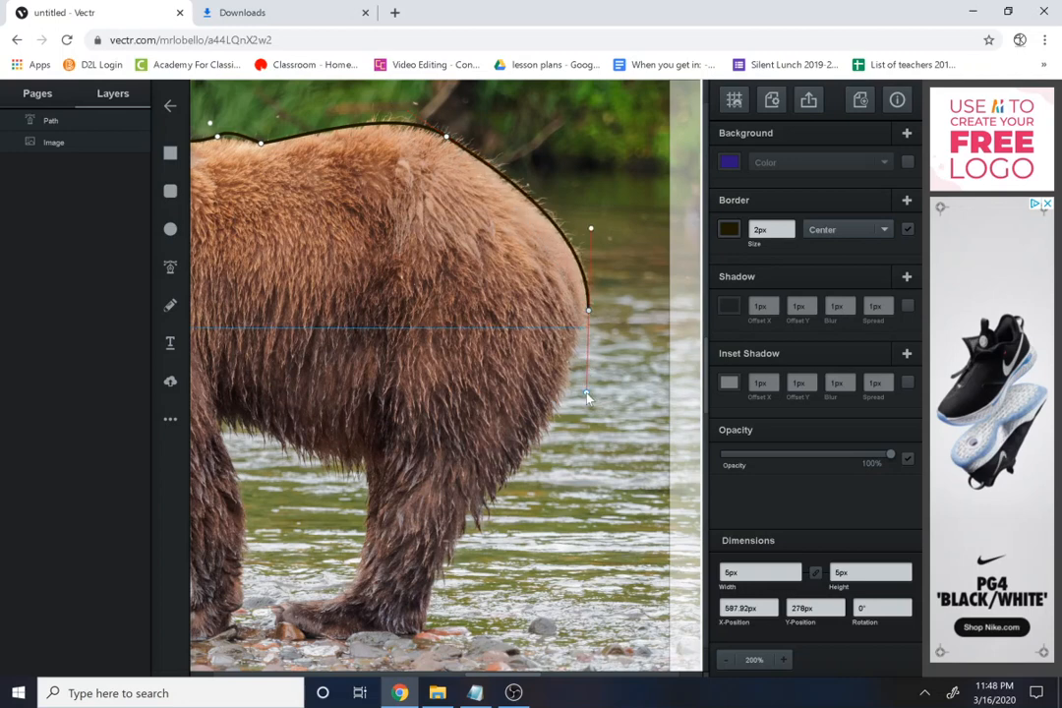
drag(465, 523, 477, 530)
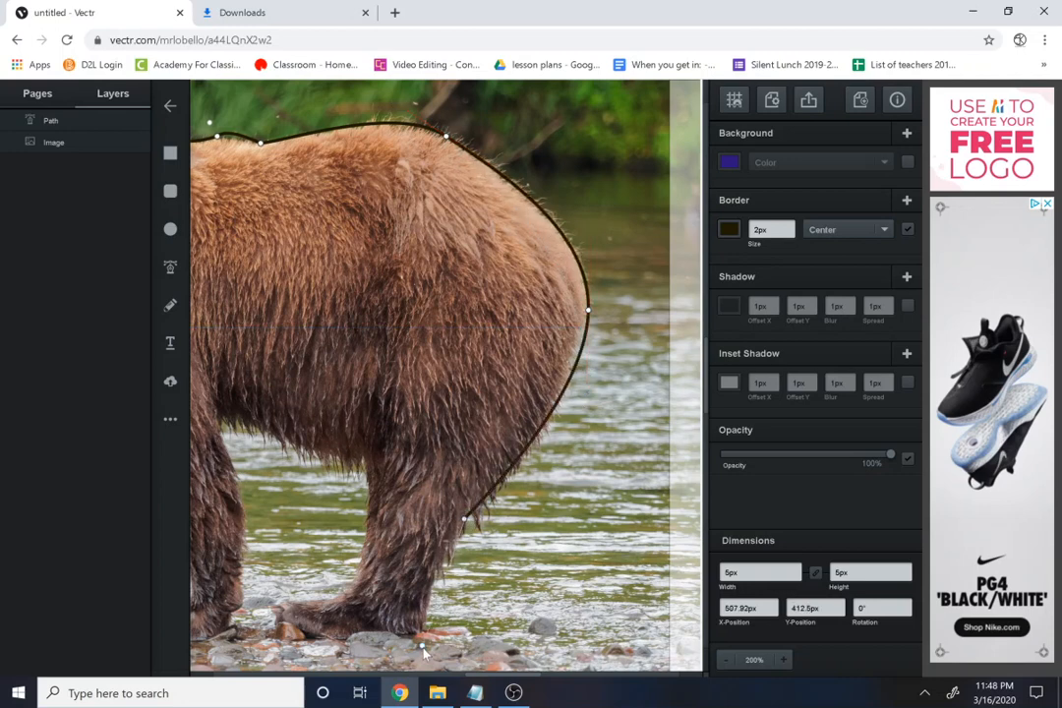
drag(426, 633, 432, 660)
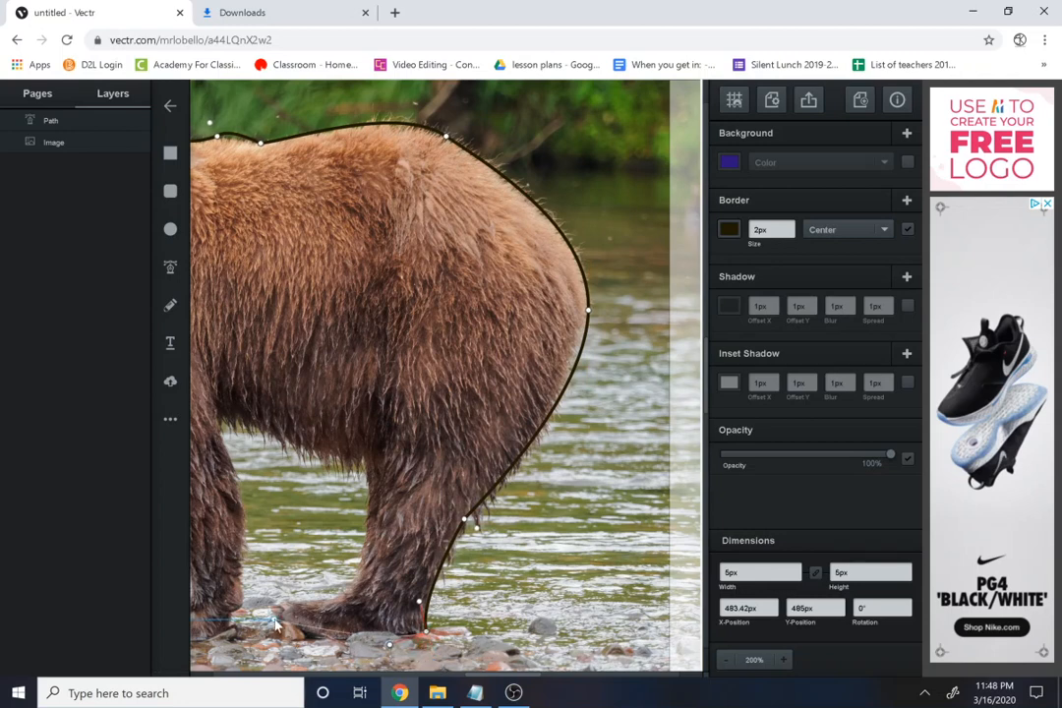
Step: Trace around the hind paw, up the front of the hind leg, and along the belly to the front leg
drag(275, 619, 279, 596)
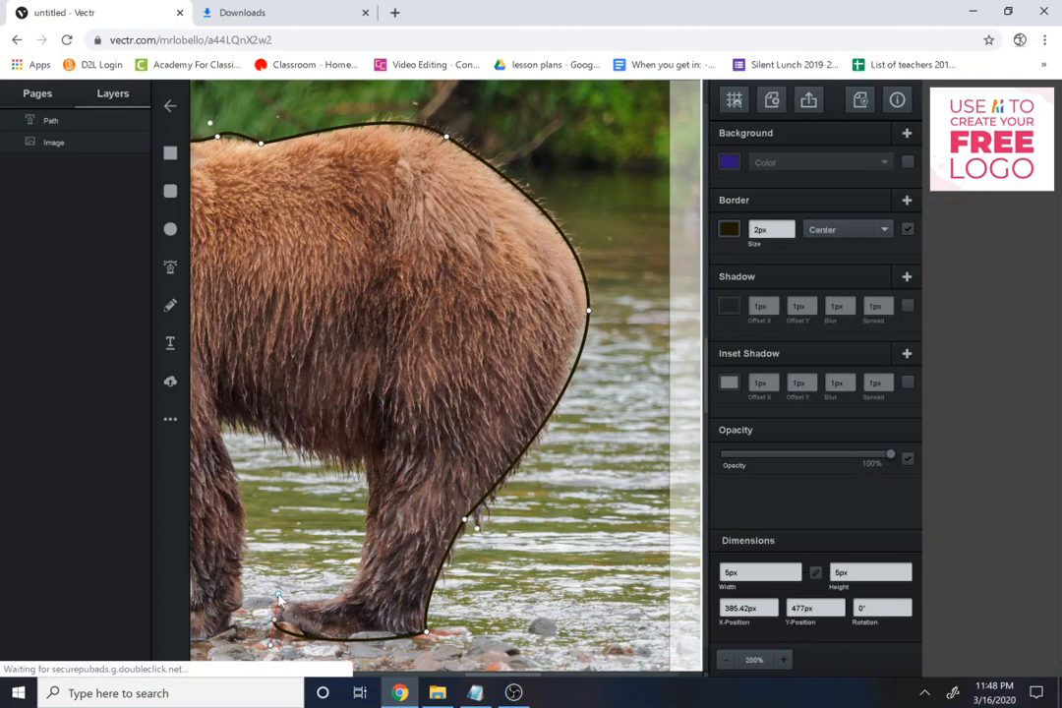
drag(348, 592, 359, 573)
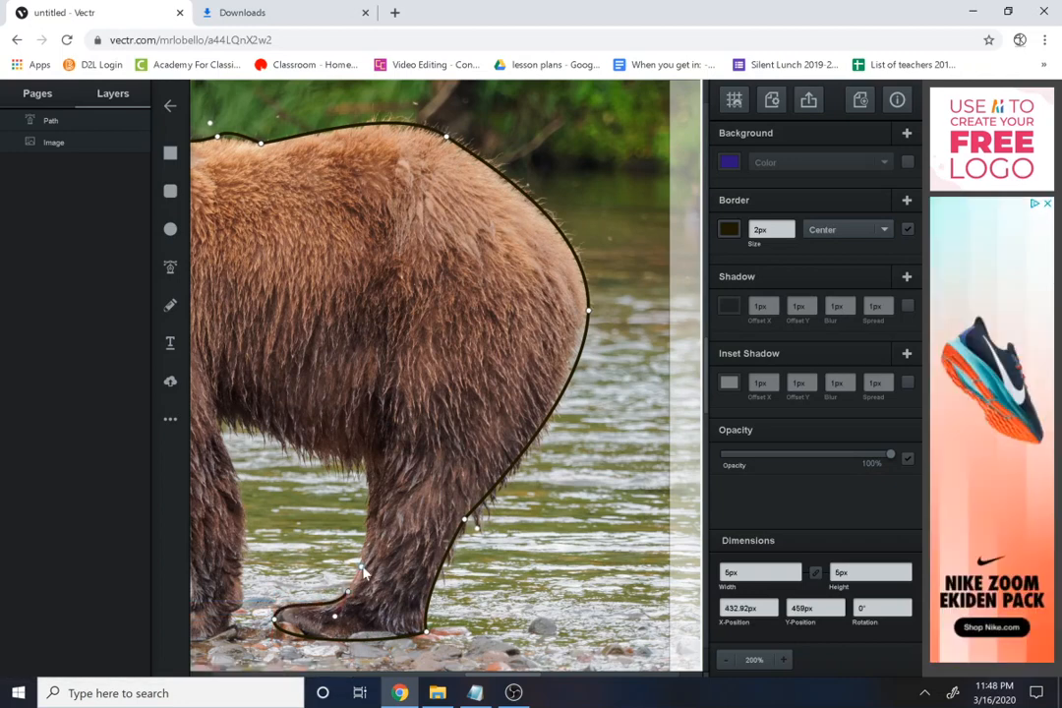
click(361, 457)
drag(362, 458, 351, 425)
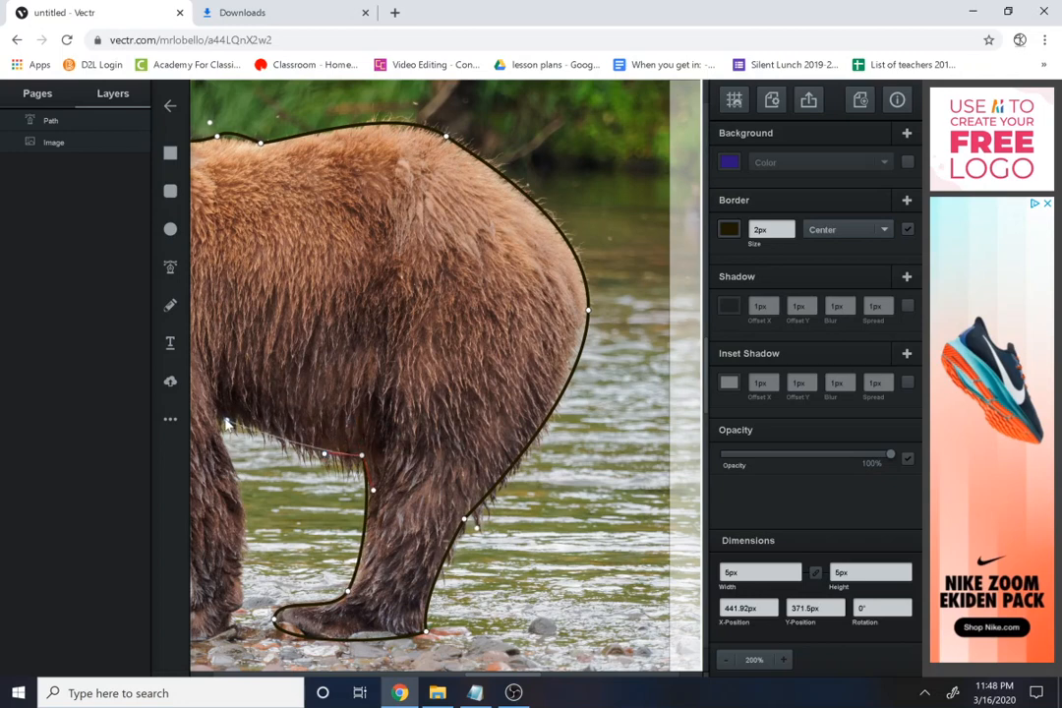
drag(219, 413, 208, 402)
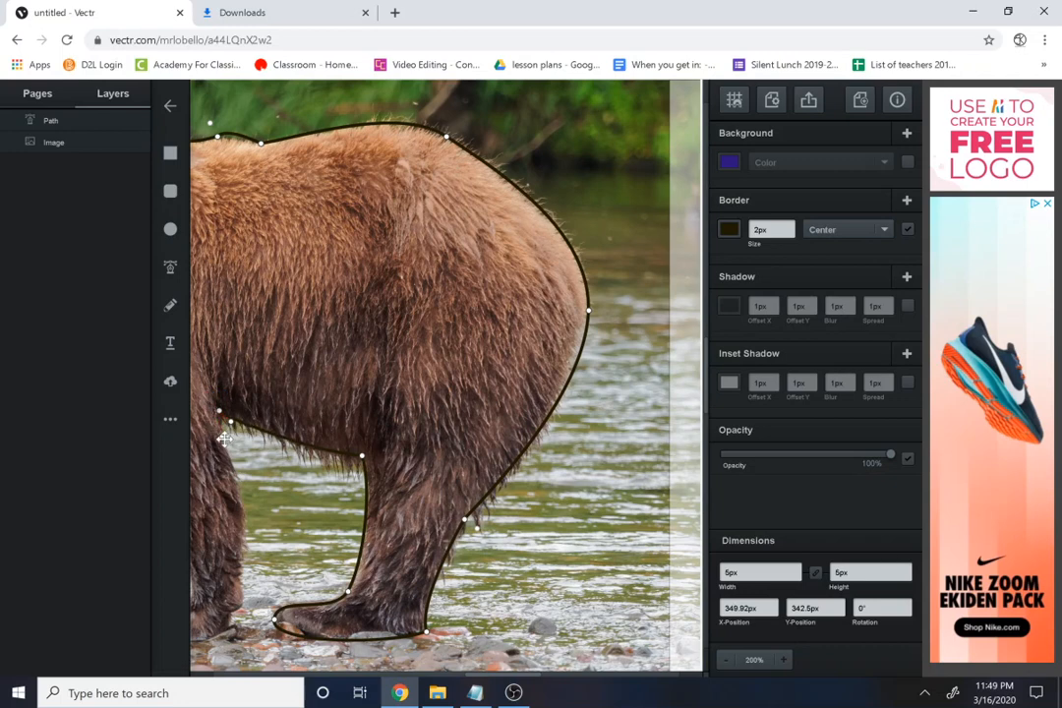
Step: Trace down the back of the near front leg and under both front paws, closing the outline at its starting point
drag(236, 602, 217, 637)
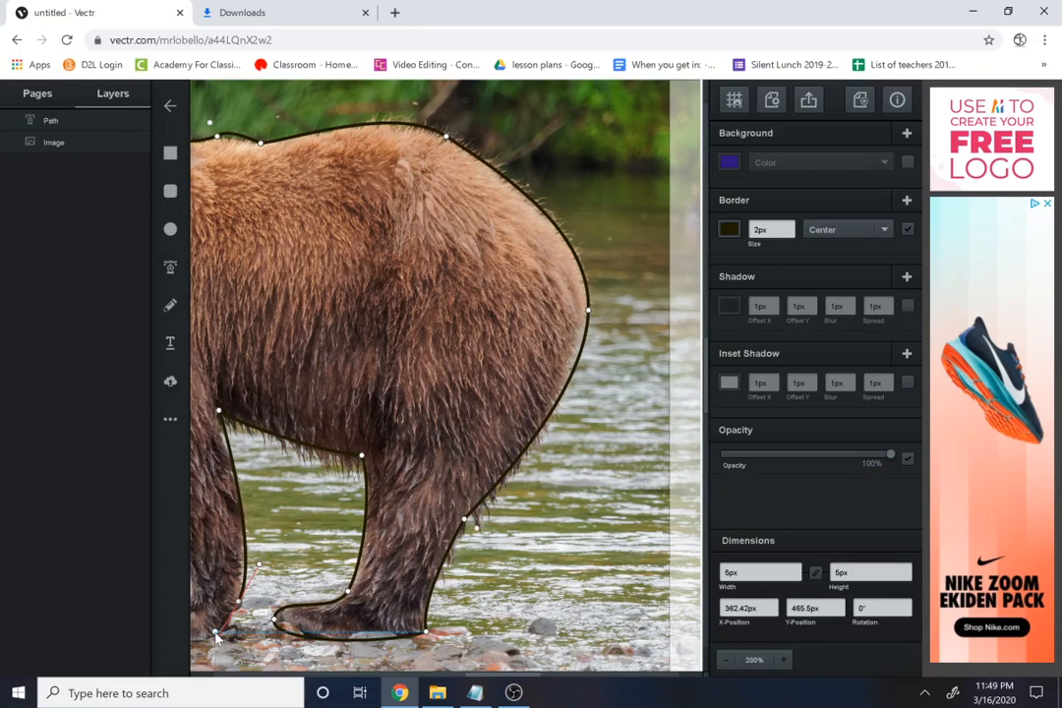
click(217, 634)
drag(493, 673, 457, 677)
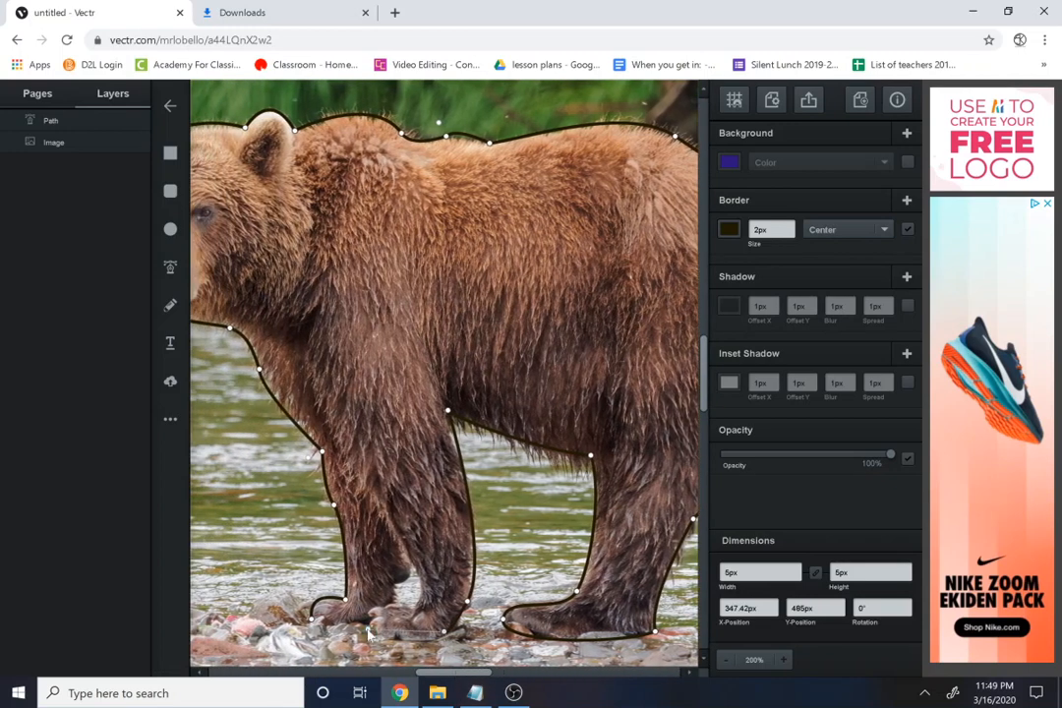
drag(369, 623, 352, 593)
key(ctrl+z)
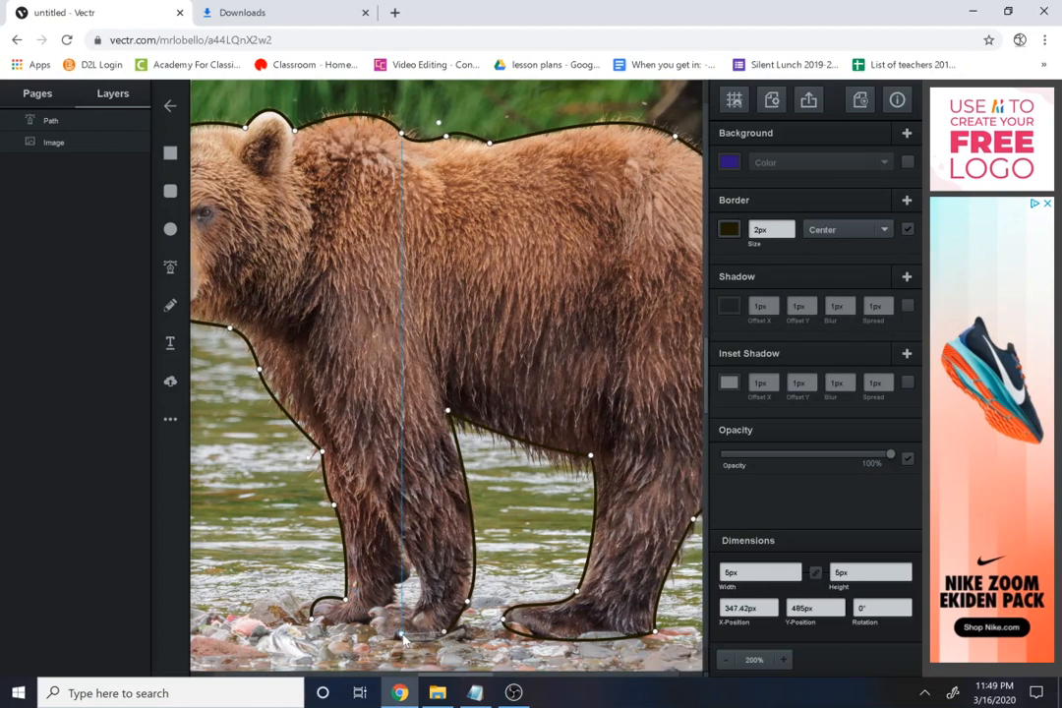
drag(394, 637, 355, 631)
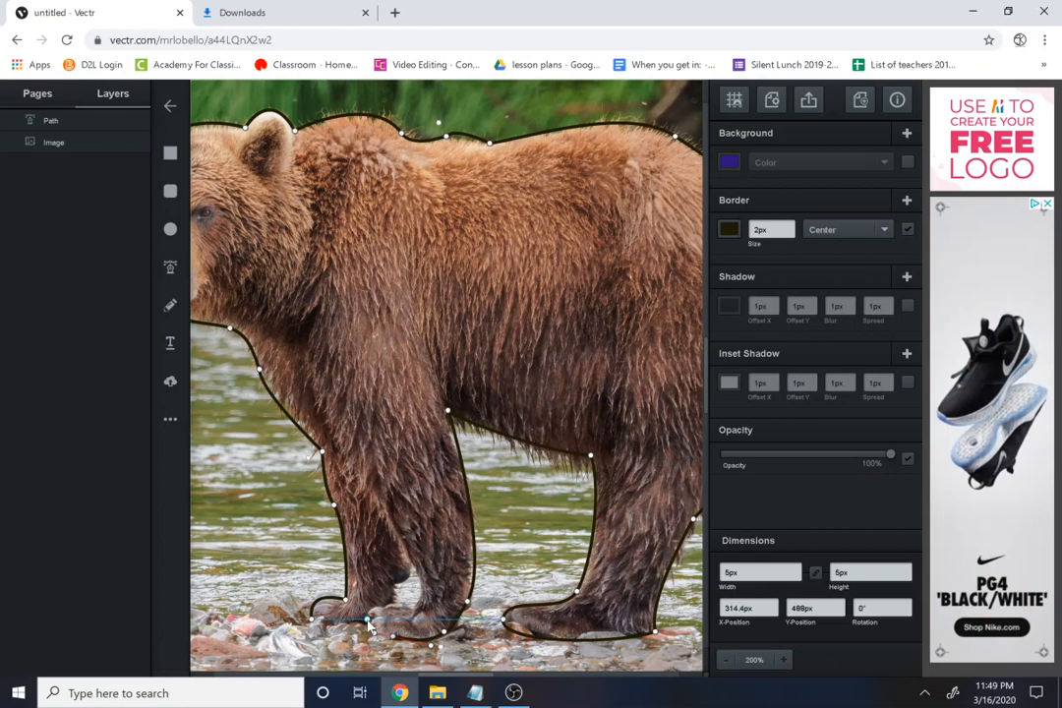
click(367, 622)
click(312, 621)
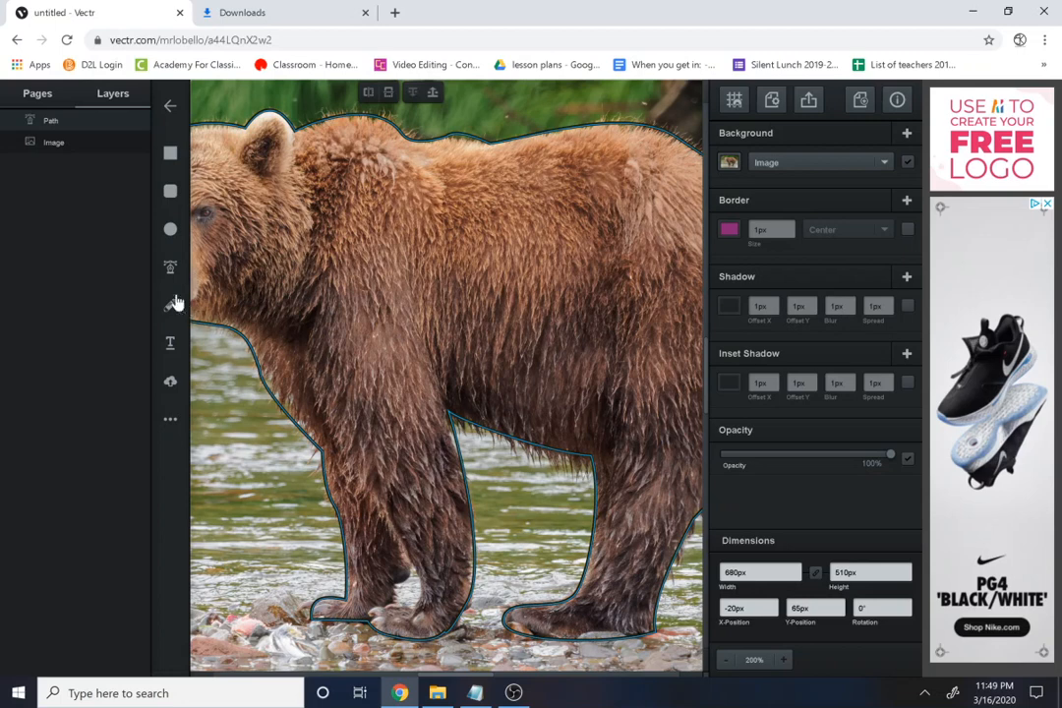
click(168, 267)
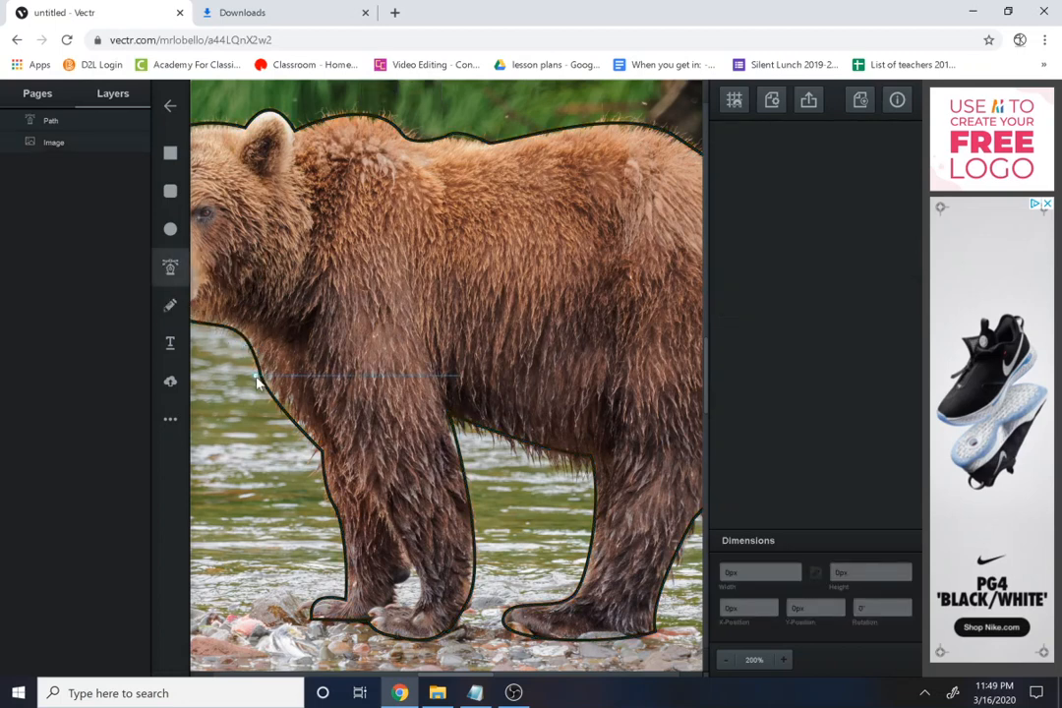
click(316, 356)
click(170, 154)
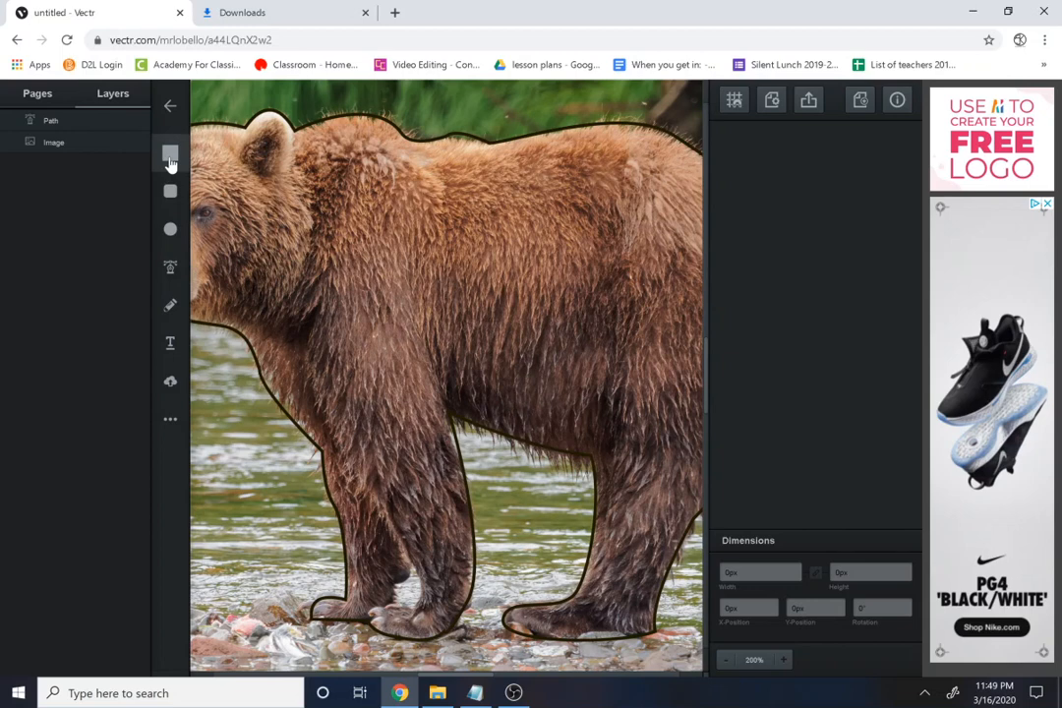
Step: Fill the traced bear path with a solid dark blue and set its border size to 0px
click(59, 123)
click(59, 124)
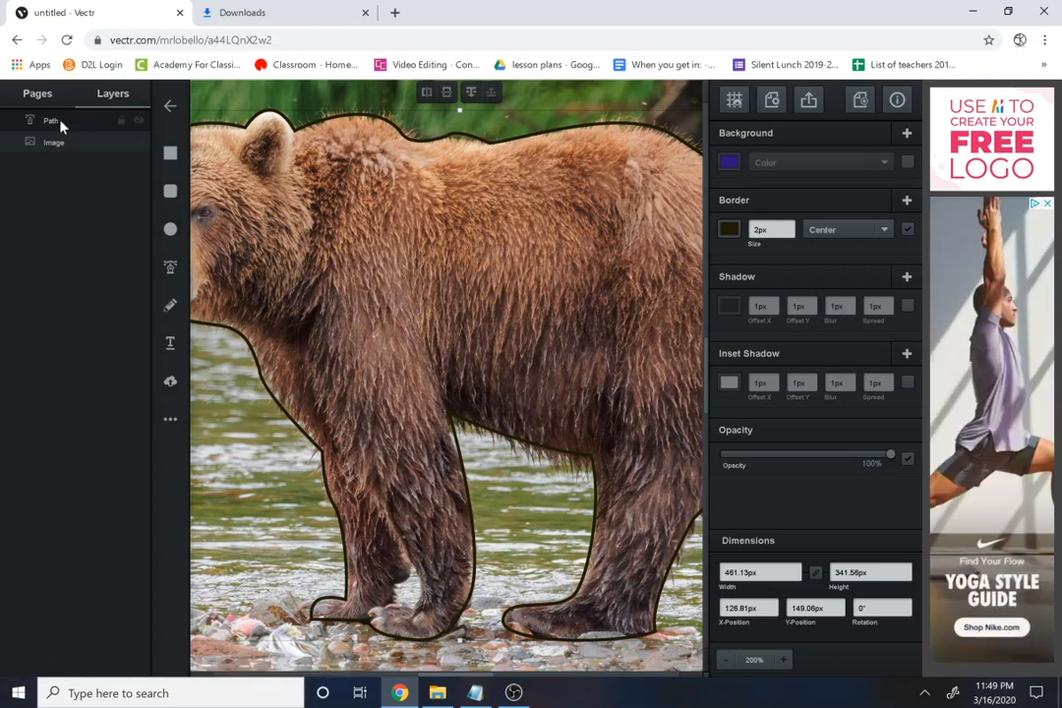
click(728, 665)
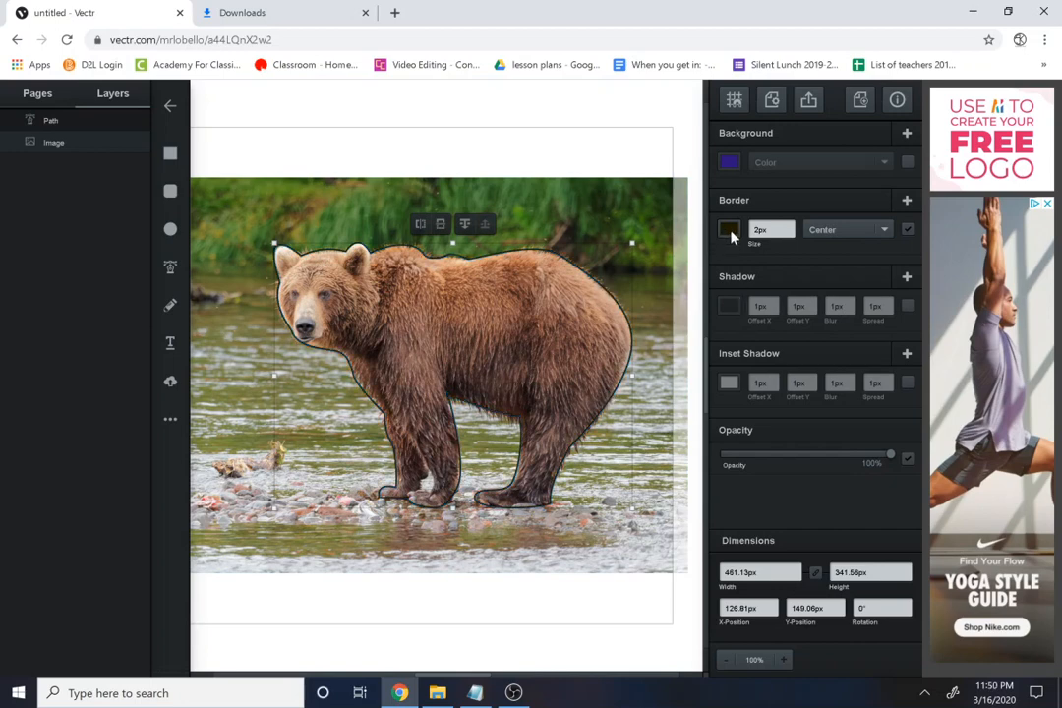
click(733, 165)
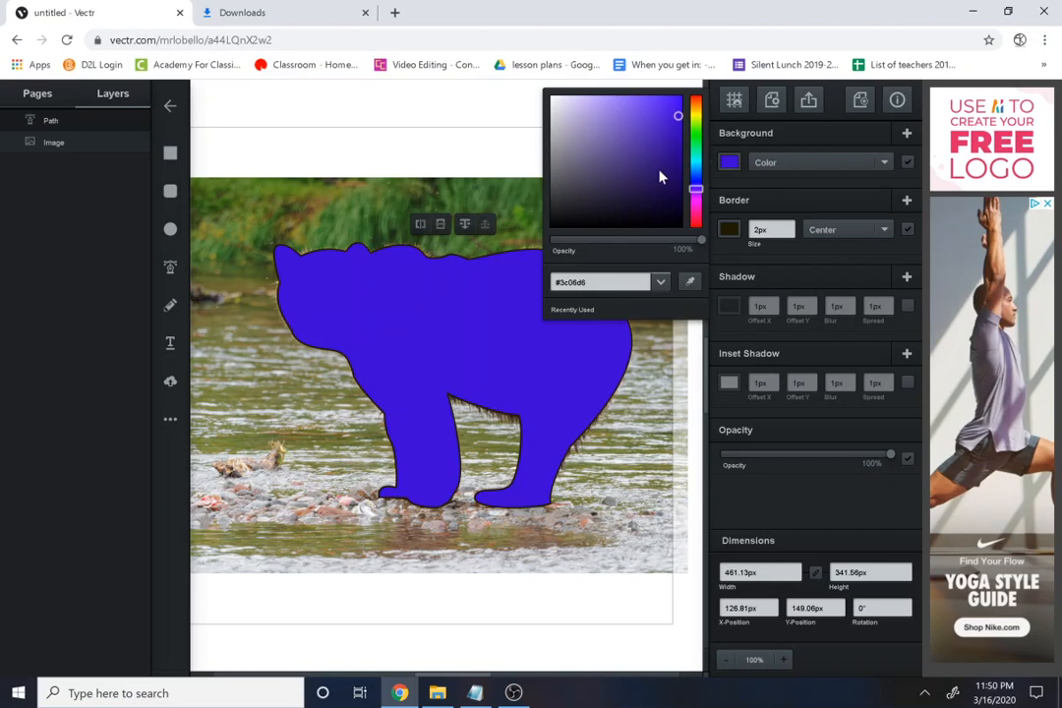
mouse_move(662, 145)
mouse_down()
mouse_move(628, 112)
mouse_move(684, 99)
mouse_move(673, 146)
mouse_move(649, 108)
mouse_move(693, 160)
mouse_move(691, 173)
mouse_up()
click(694, 175)
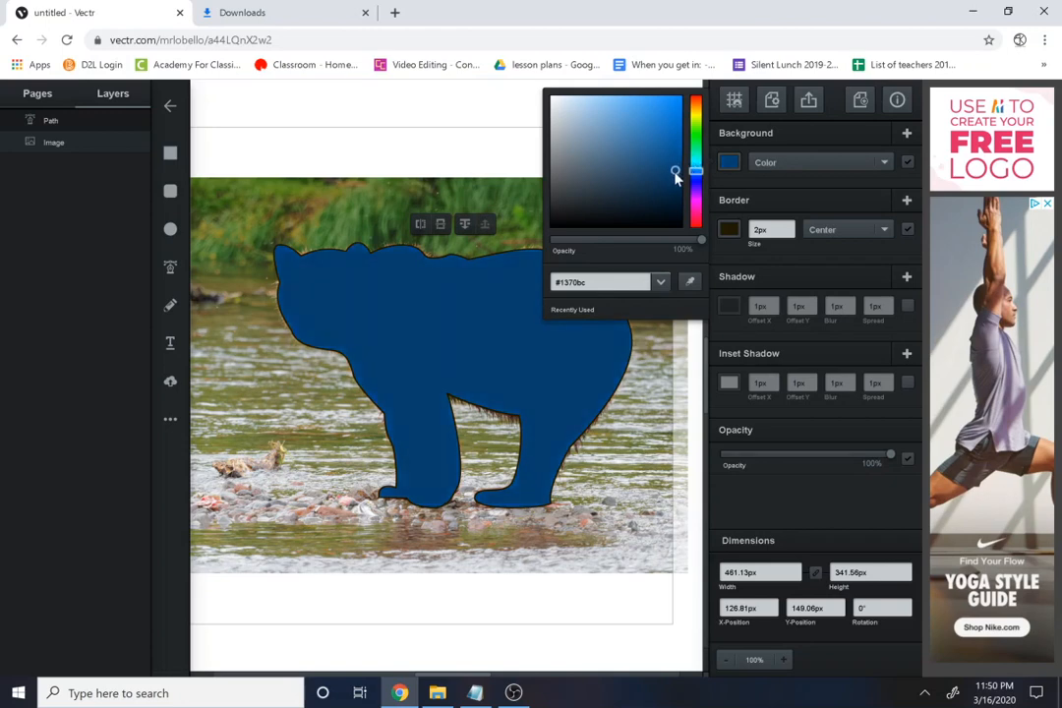
click(764, 218)
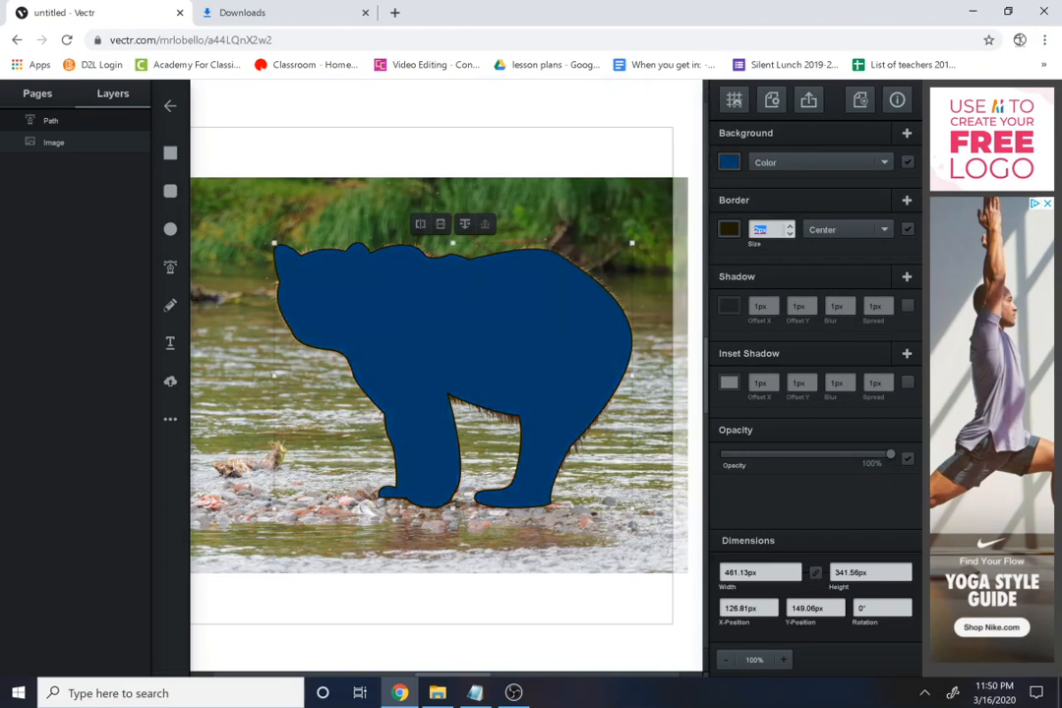
text(0)
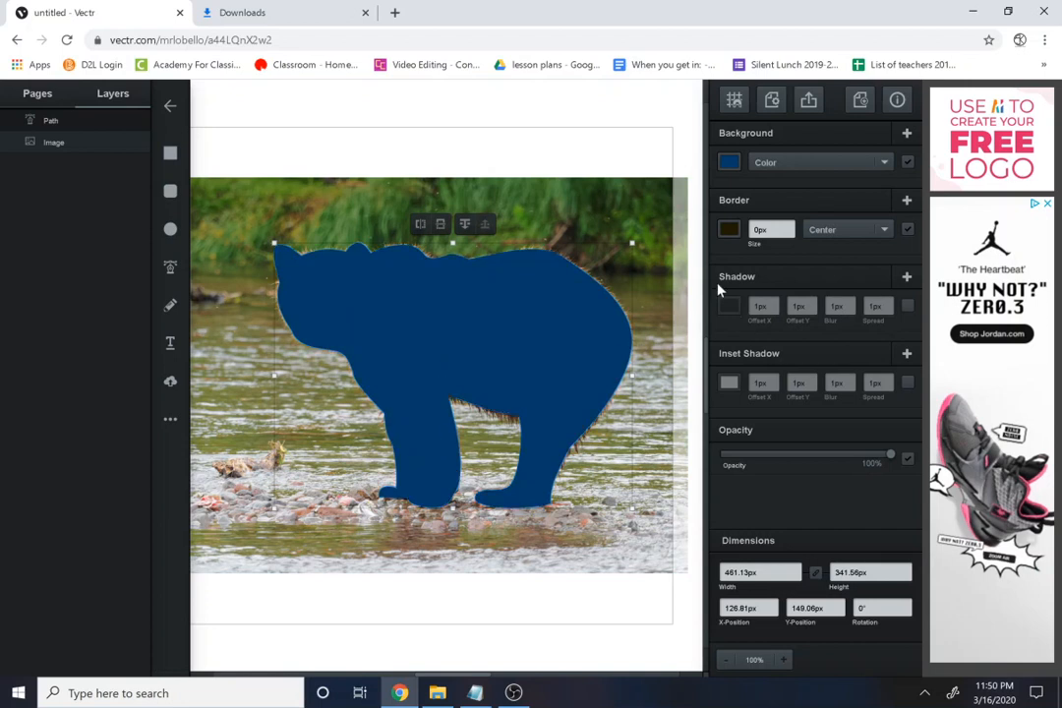
Step: Try an Image background on the bear shape, and switch it back to Color
click(732, 163)
click(736, 177)
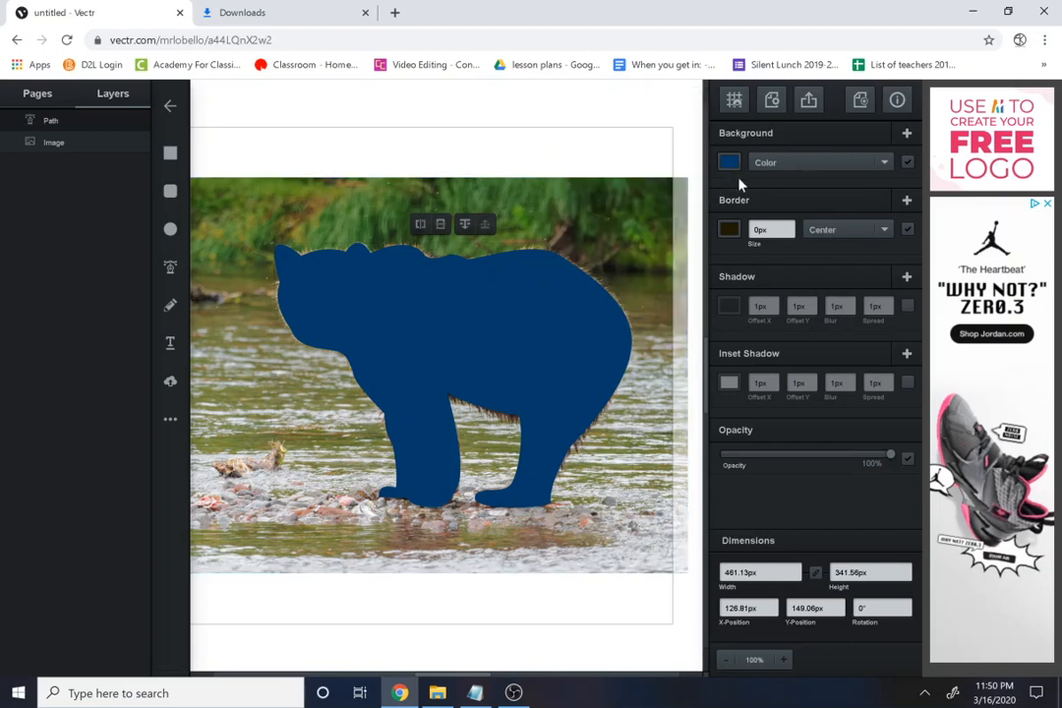
click(885, 164)
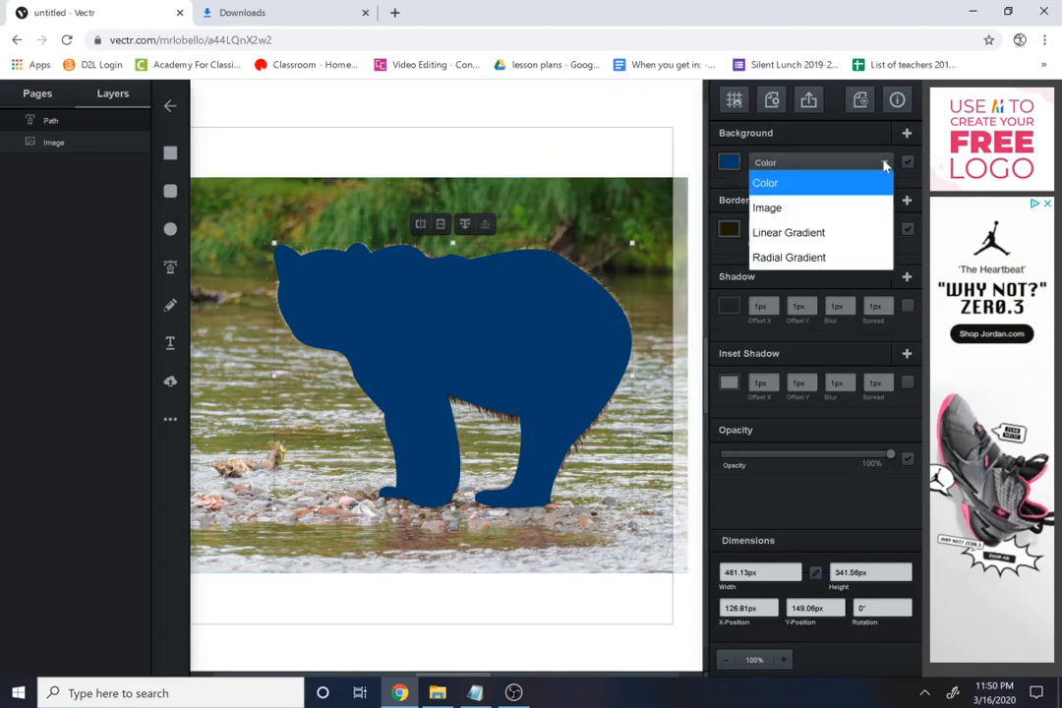
click(788, 210)
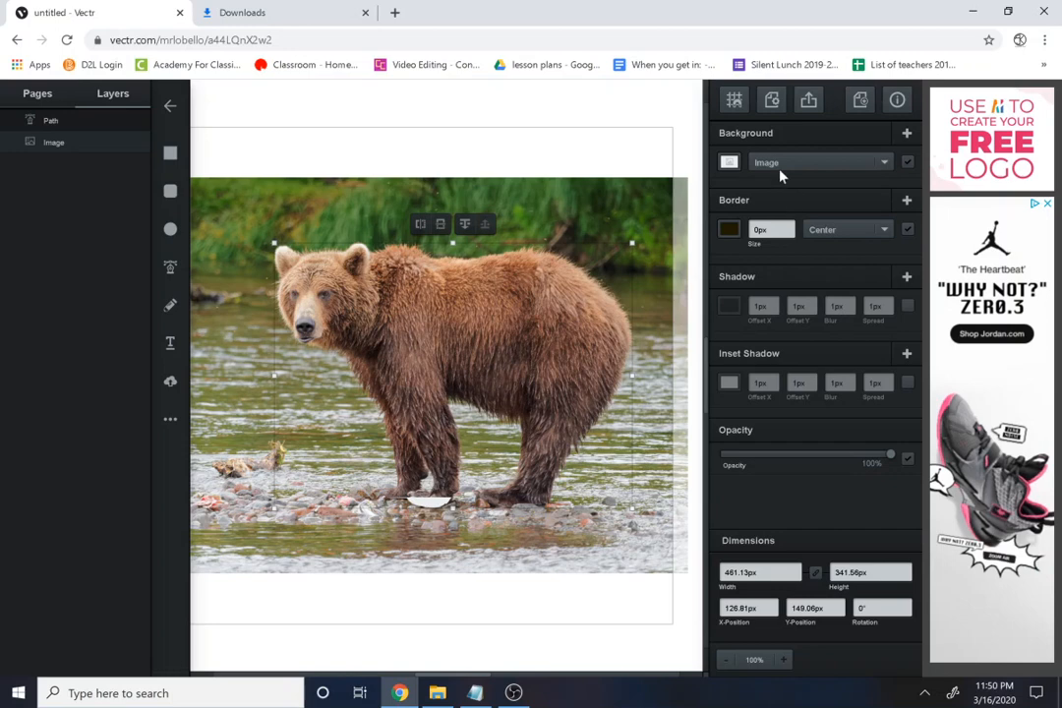
click(780, 167)
click(769, 183)
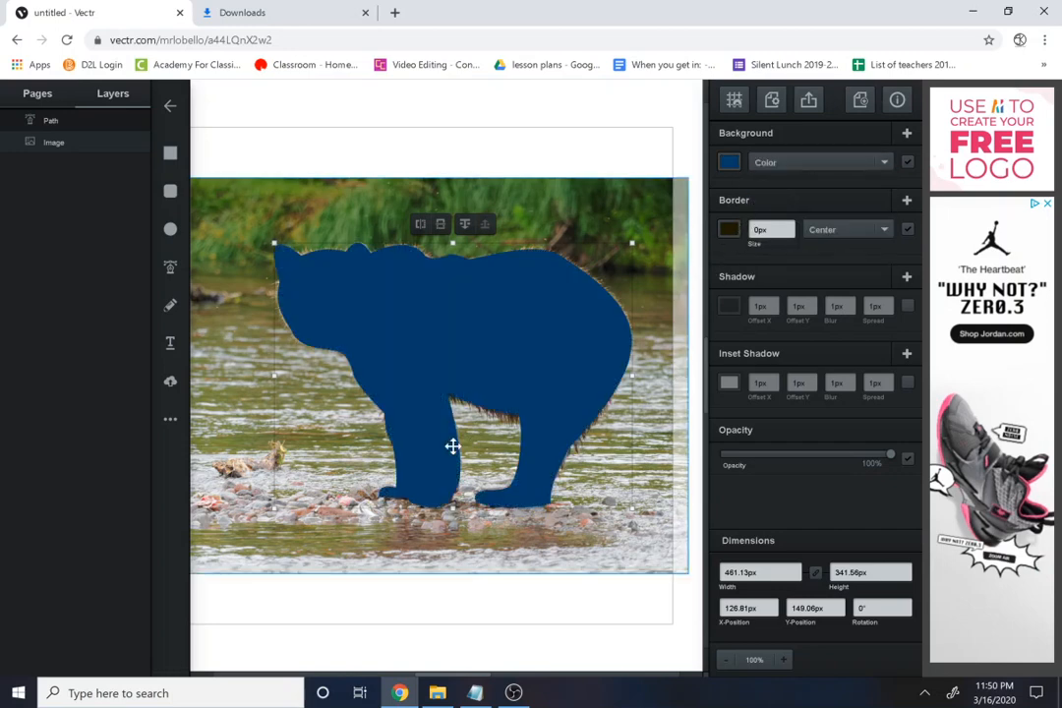
Step: Move the blue silhouette off the photographed front legs and trace the gap between the front paws with a small curved Pen path
drag(412, 477, 481, 467)
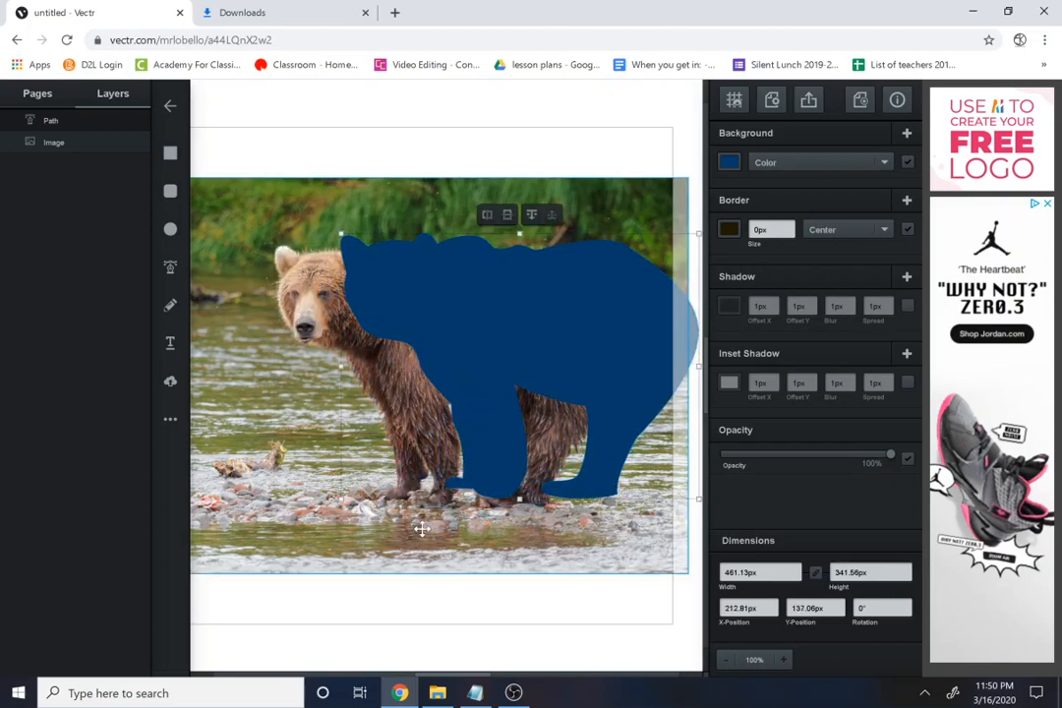
click(171, 269)
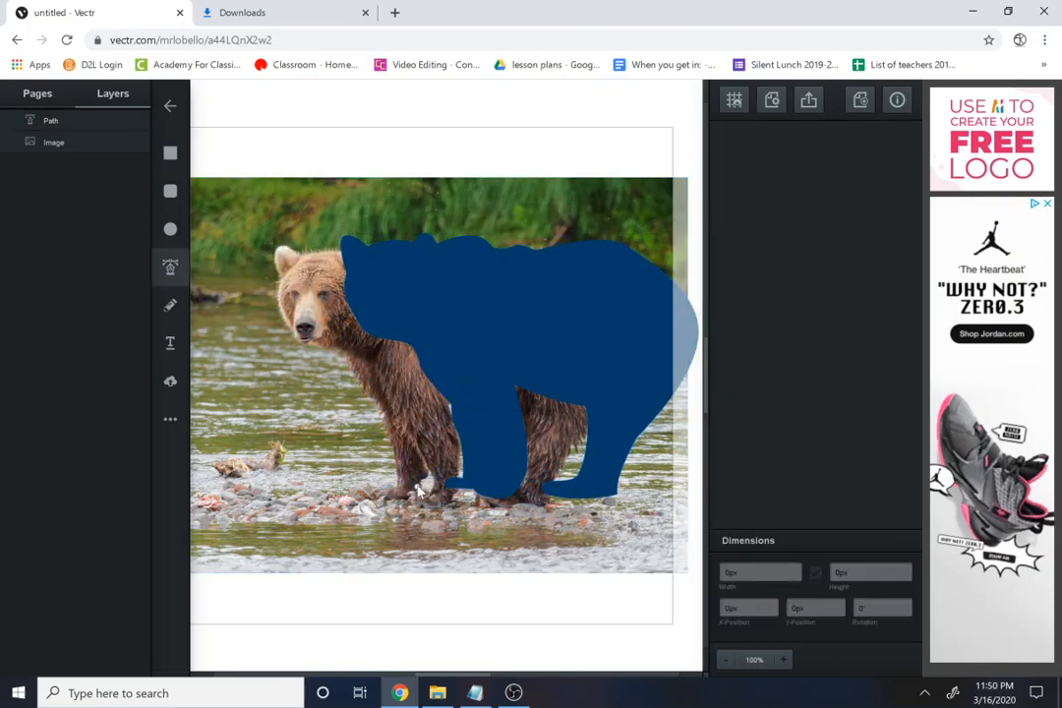
click(423, 496)
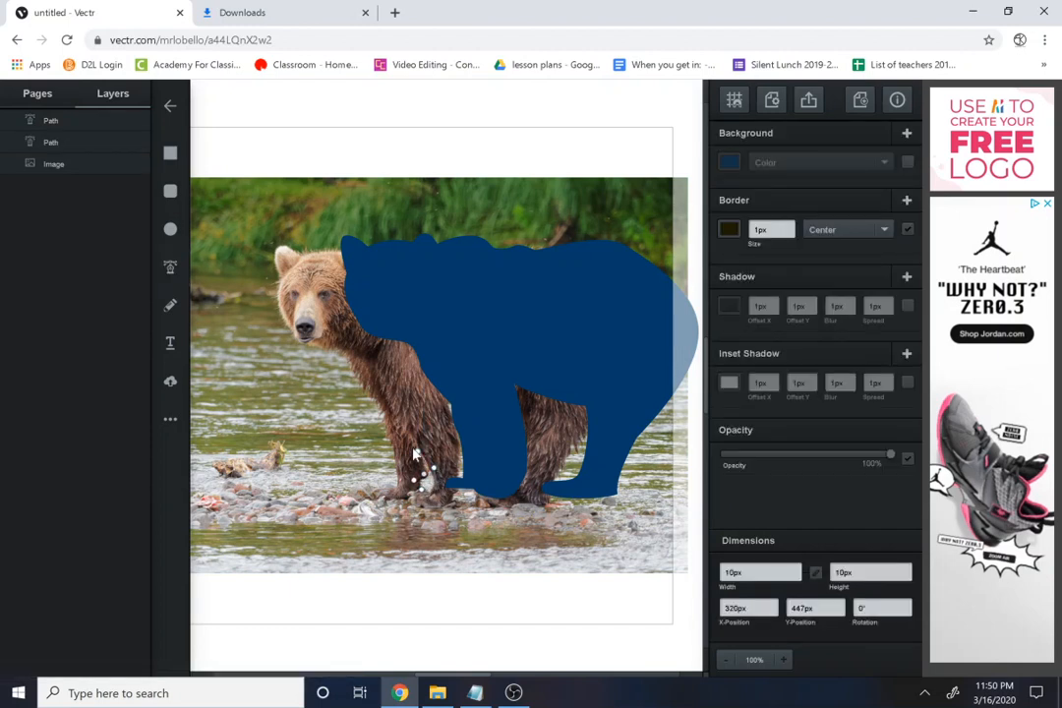
click(414, 447)
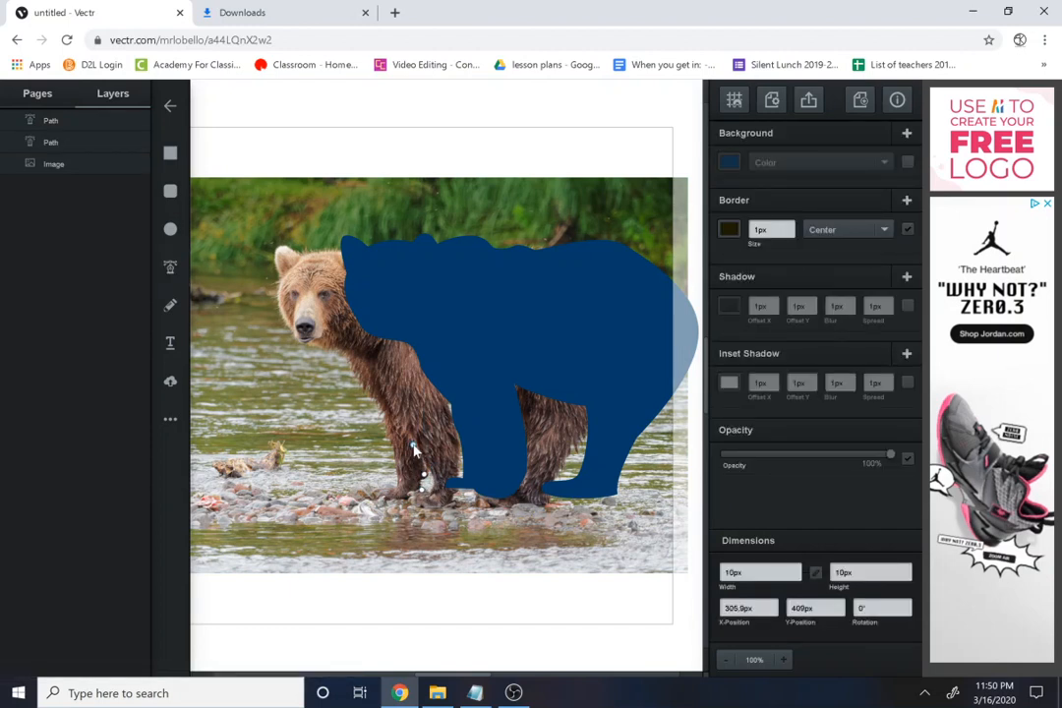
click(424, 511)
key(Escape)
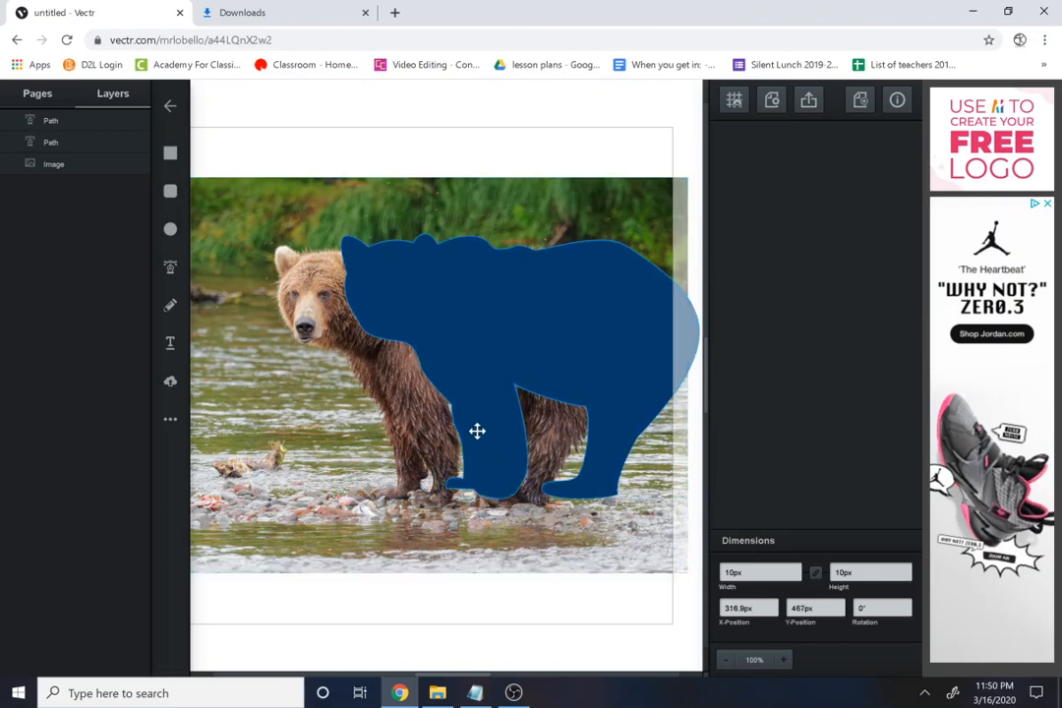
Step: Move the silhouette back over the photographed bear and subtract the small gap shape from its front legs
drag(474, 428, 406, 437)
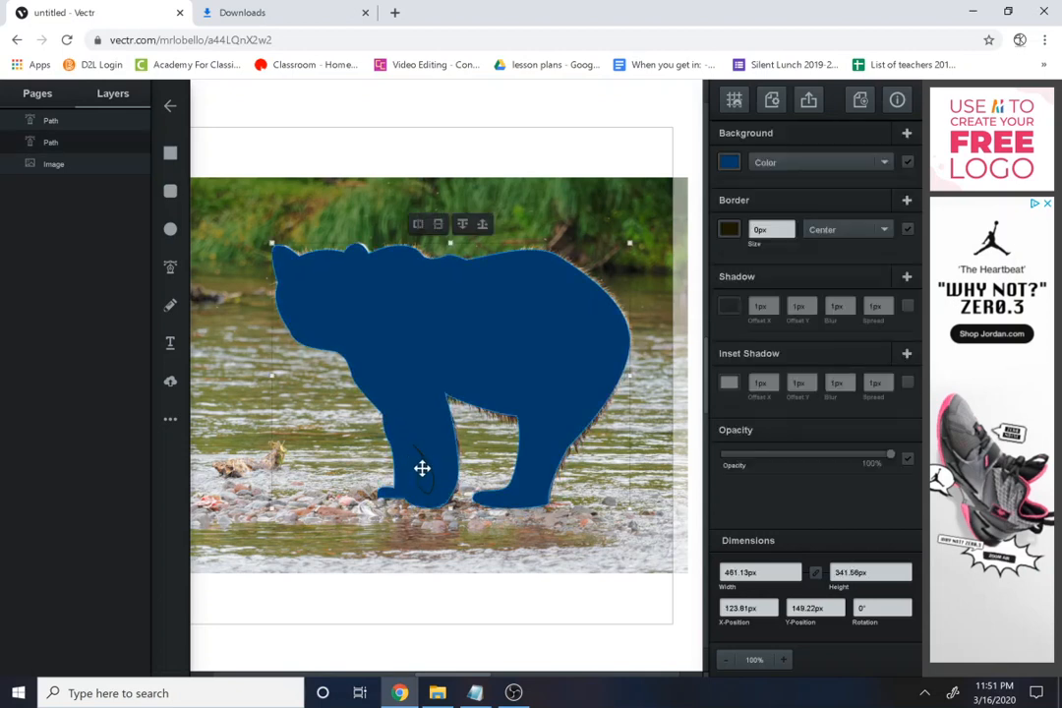
drag(447, 478, 448, 479)
click(439, 469)
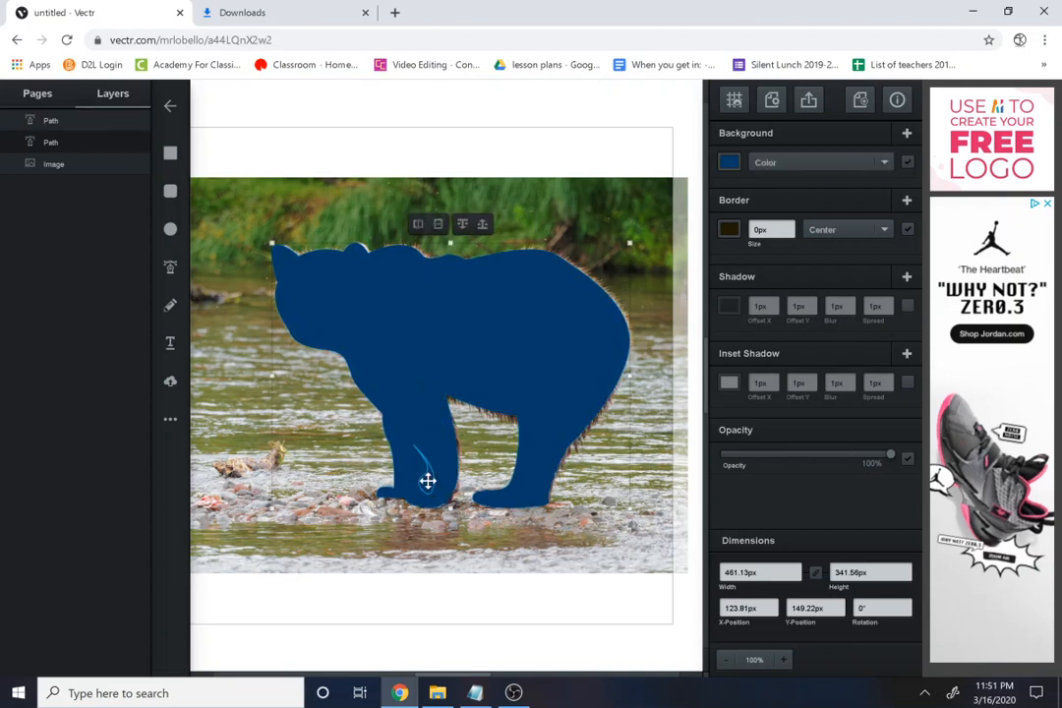
click(425, 479)
shift+click(435, 365)
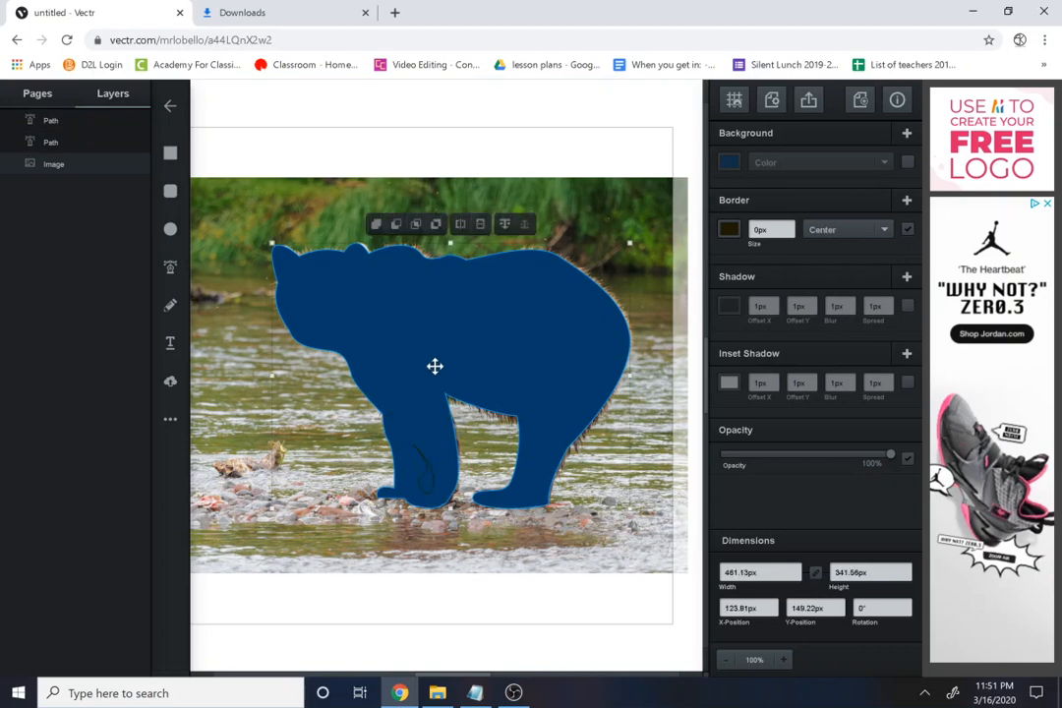
click(396, 225)
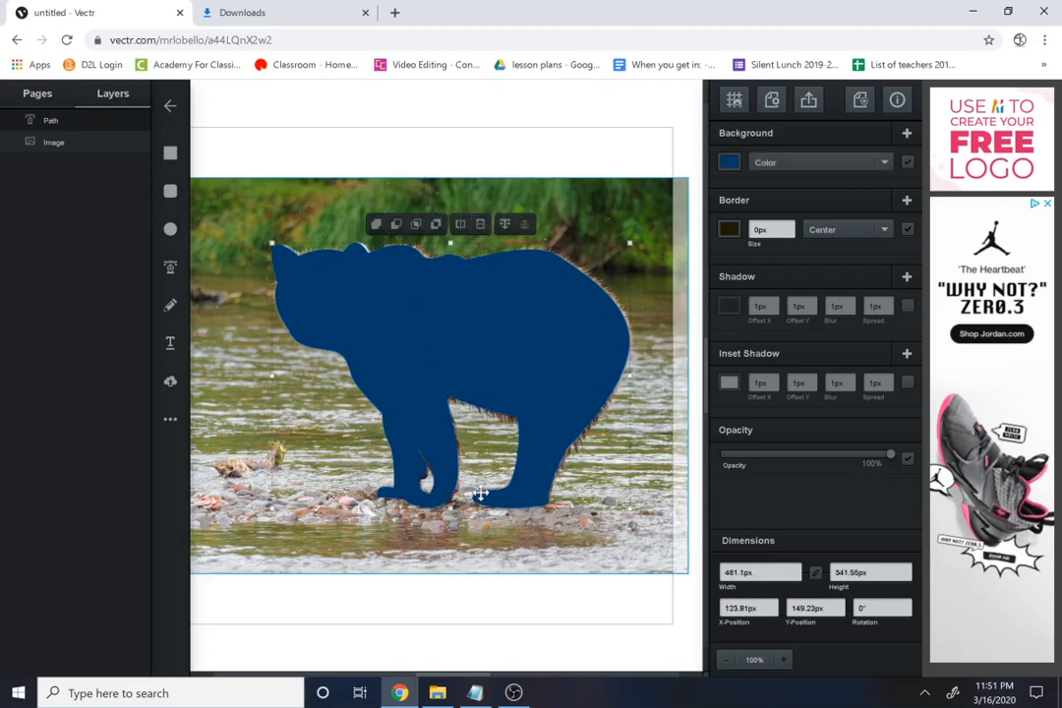
Step: Delete the bear photo behind the silhouette
click(553, 546)
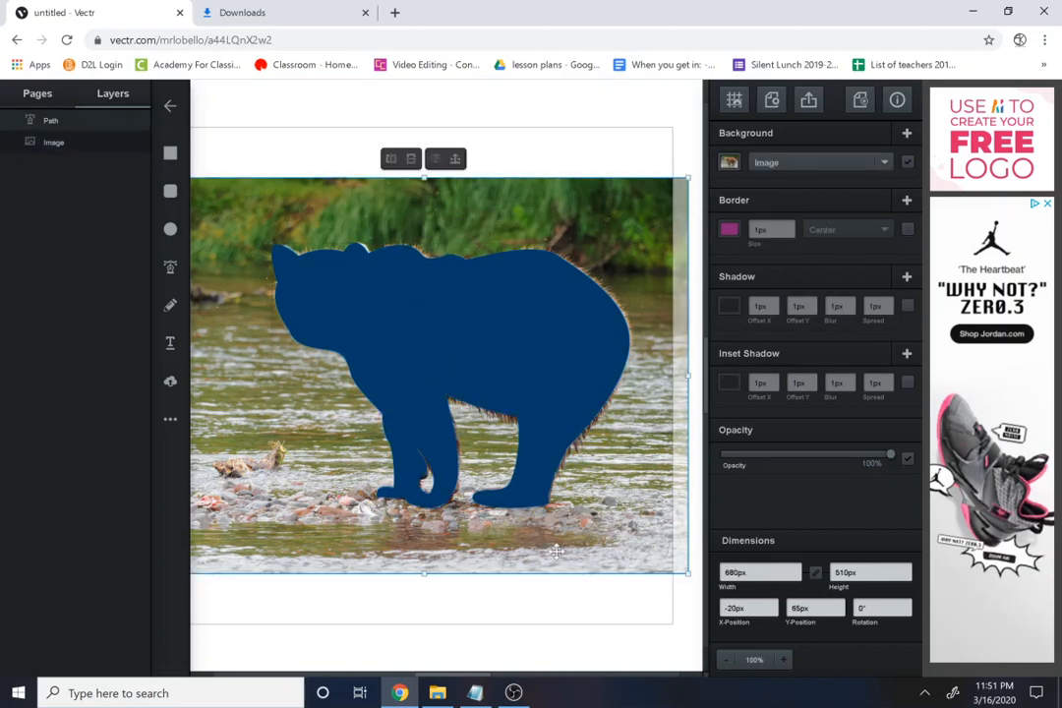
drag(561, 532, 254, 511)
key(Delete)
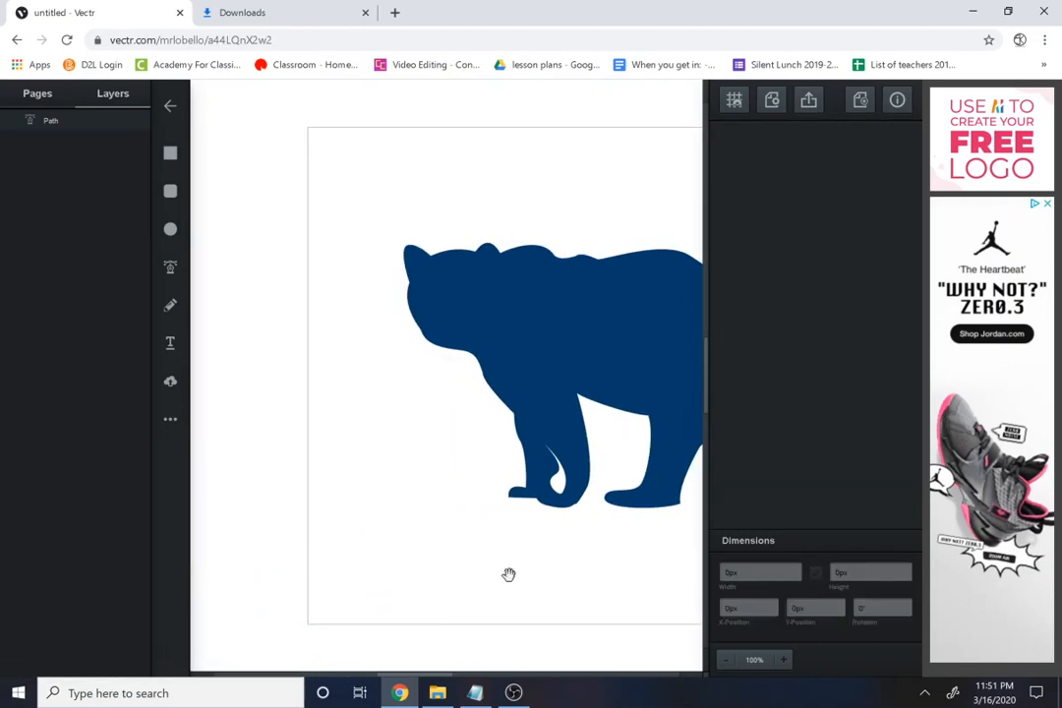
drag(508, 574, 356, 583)
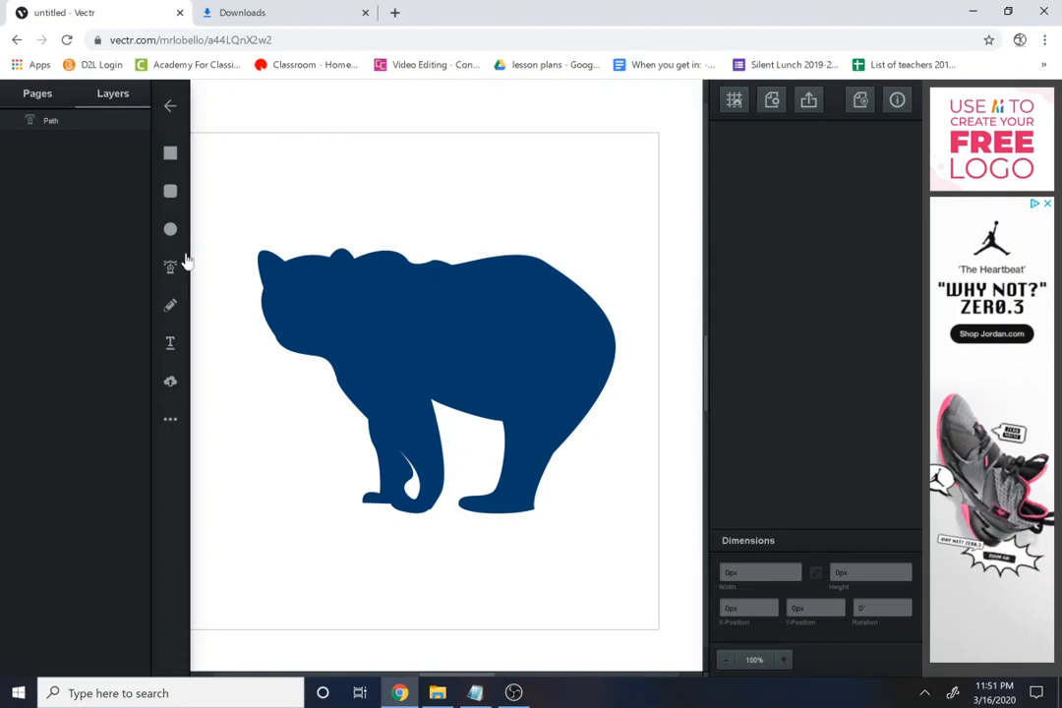
Step: Draw a freehand B-like outline about 108 by 162 px on the bear's shoulder with the Pencil tool
click(173, 306)
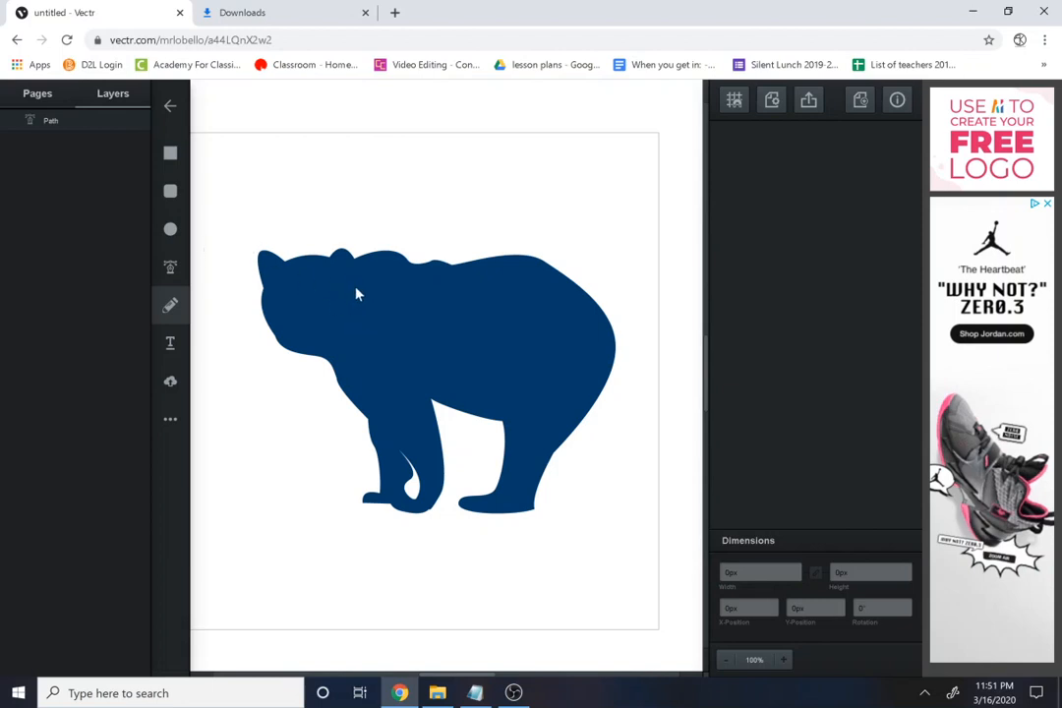
drag(344, 282, 360, 322)
click(346, 293)
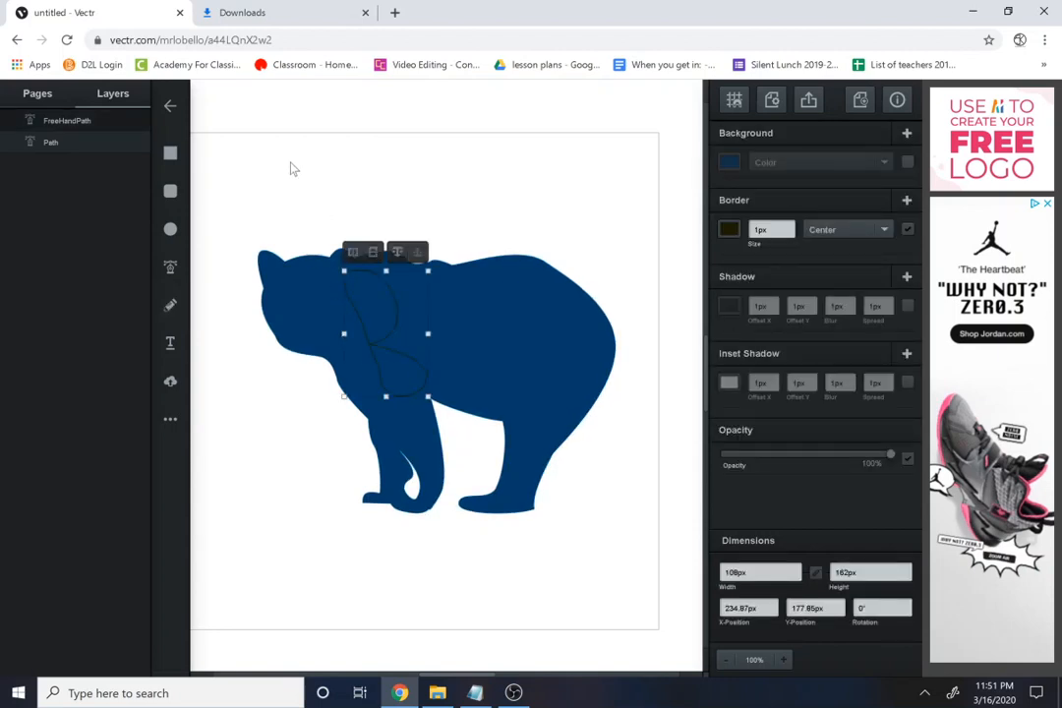
drag(291, 158, 300, 220)
Step: Draw two freehand strokes in front of the bear's legs: a line about 27 by 139 px and a bow about 120 by 63 px
click(170, 306)
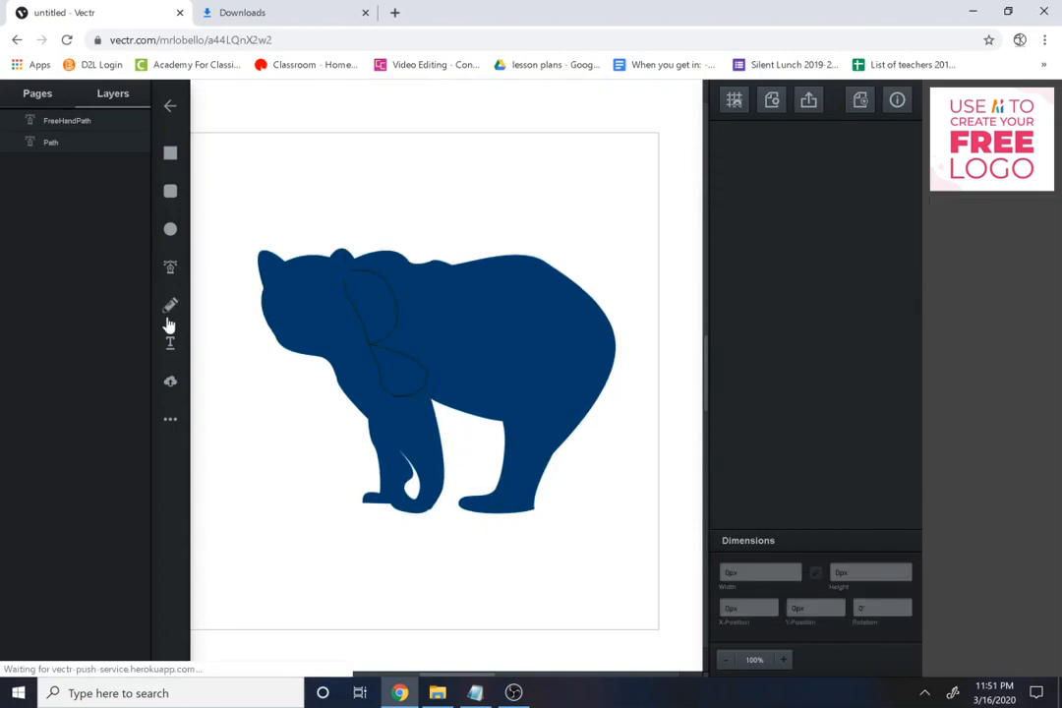
mouse_move(263, 415)
mouse_down()
mouse_move(287, 533)
mouse_move(285, 524)
mouse_up()
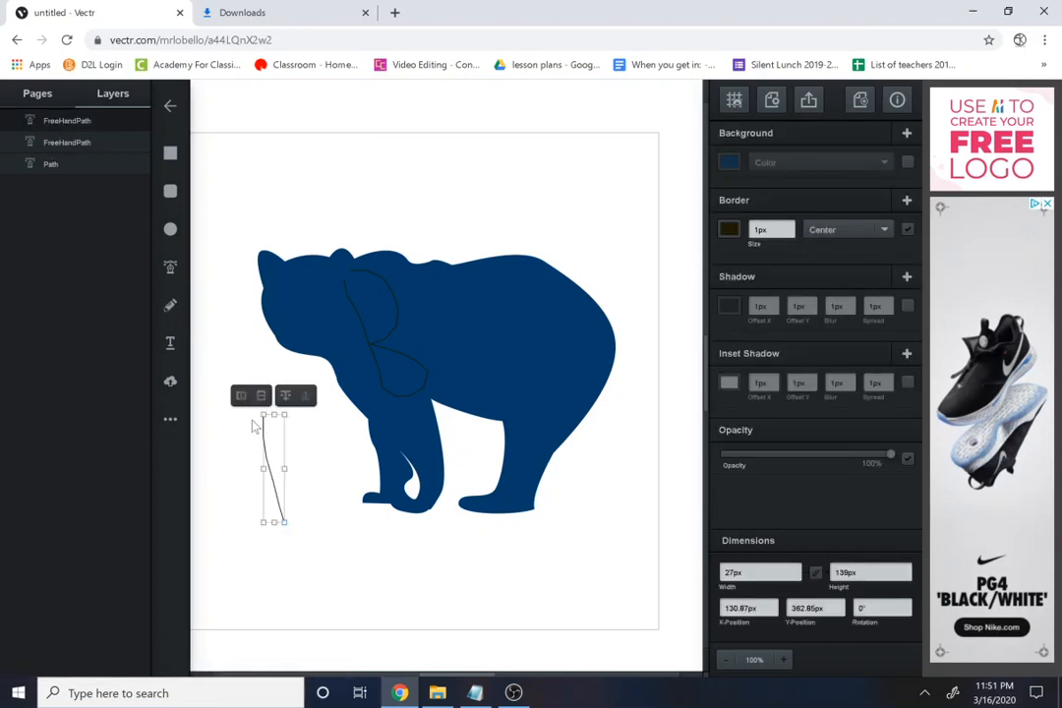
mouse_move(254, 425)
mouse_down()
mouse_move(294, 419)
mouse_move(309, 453)
mouse_up()
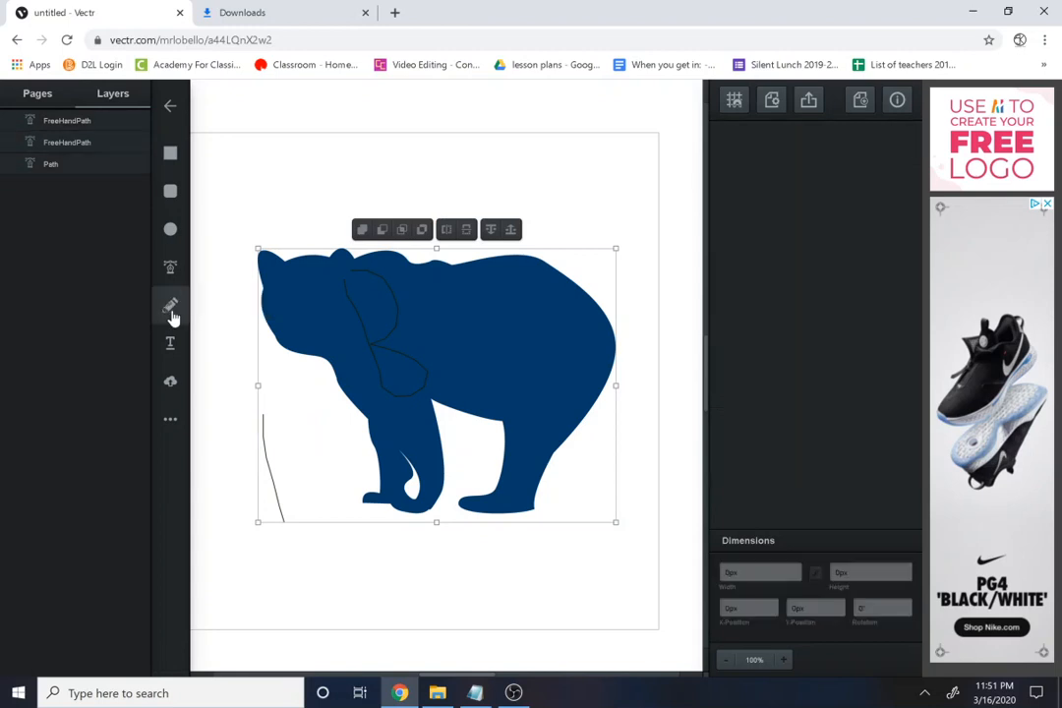
click(172, 316)
mouse_move(218, 403)
mouse_down()
mouse_move(306, 422)
mouse_move(300, 446)
mouse_move(263, 450)
mouse_up()
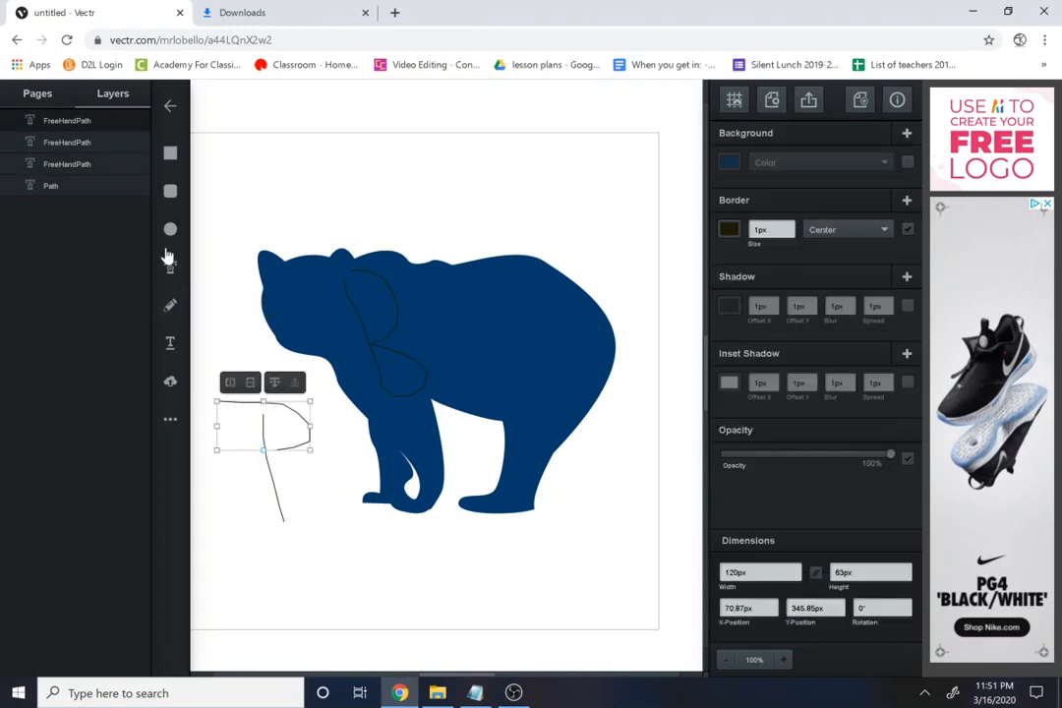
Step: Delete both freehand strokes in the empty area in front of the bear's legs
double_click(84, 120)
key(Return)
key(Delete)
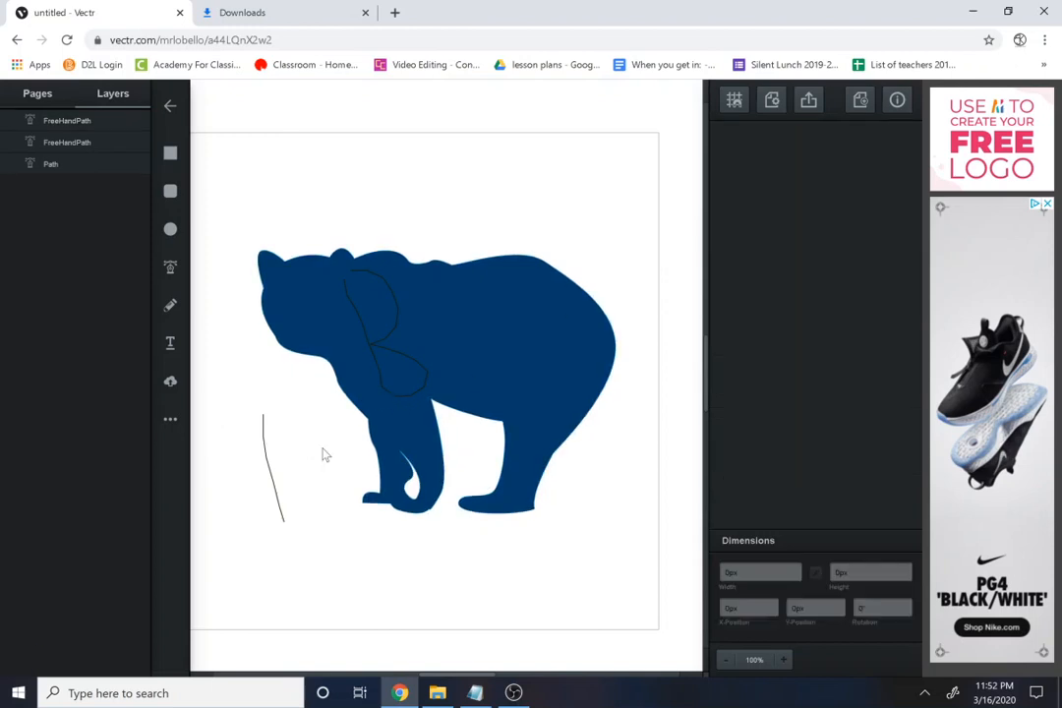
click(269, 470)
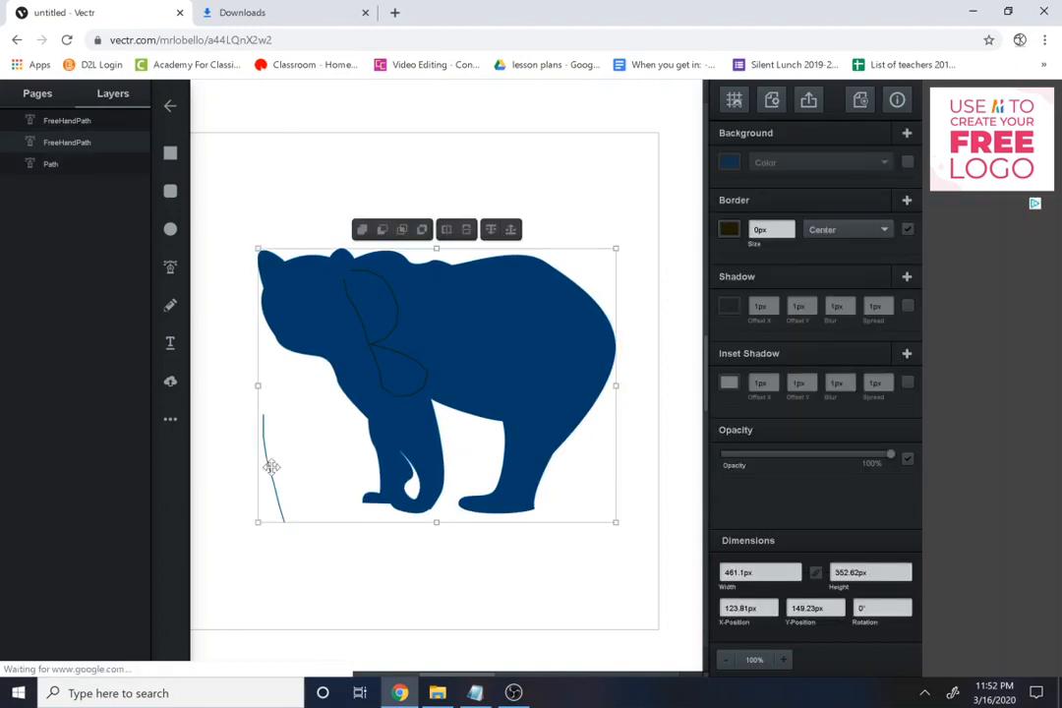
click(287, 568)
click(276, 493)
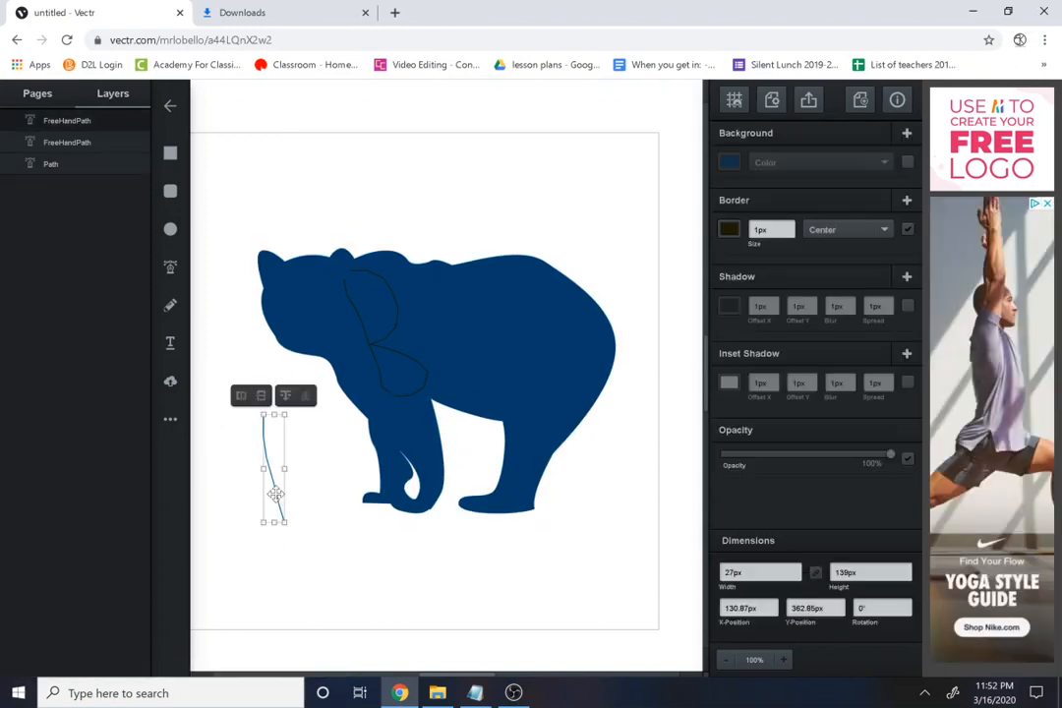
key(Delete)
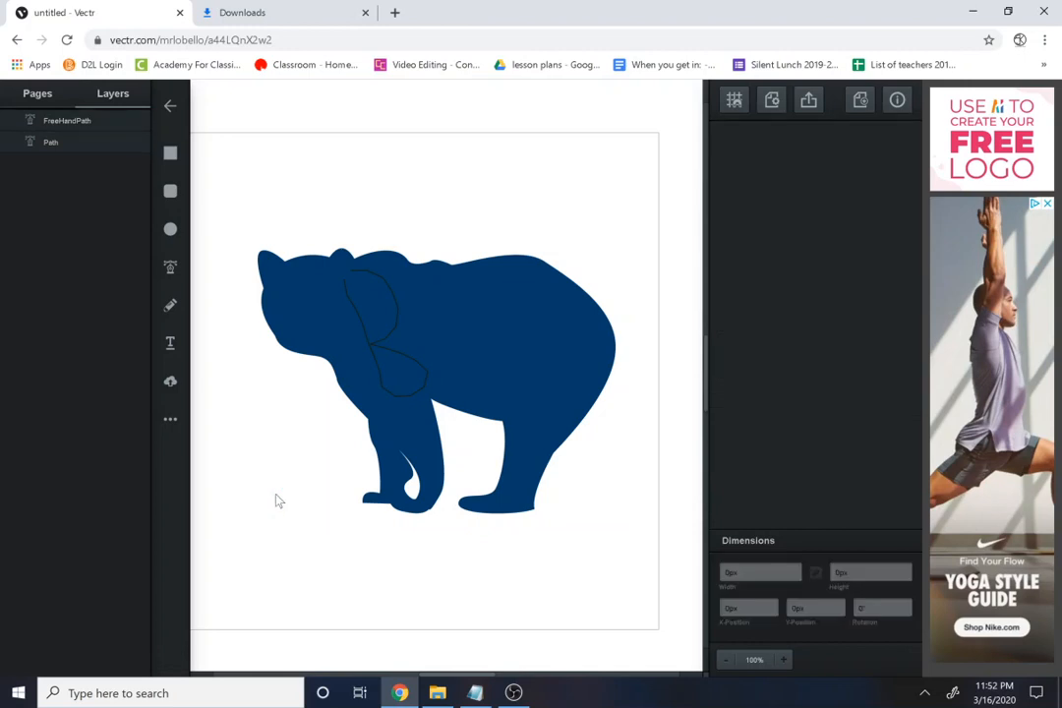
Step: Delete the freehand B-like outline on the bear's shoulder
click(372, 348)
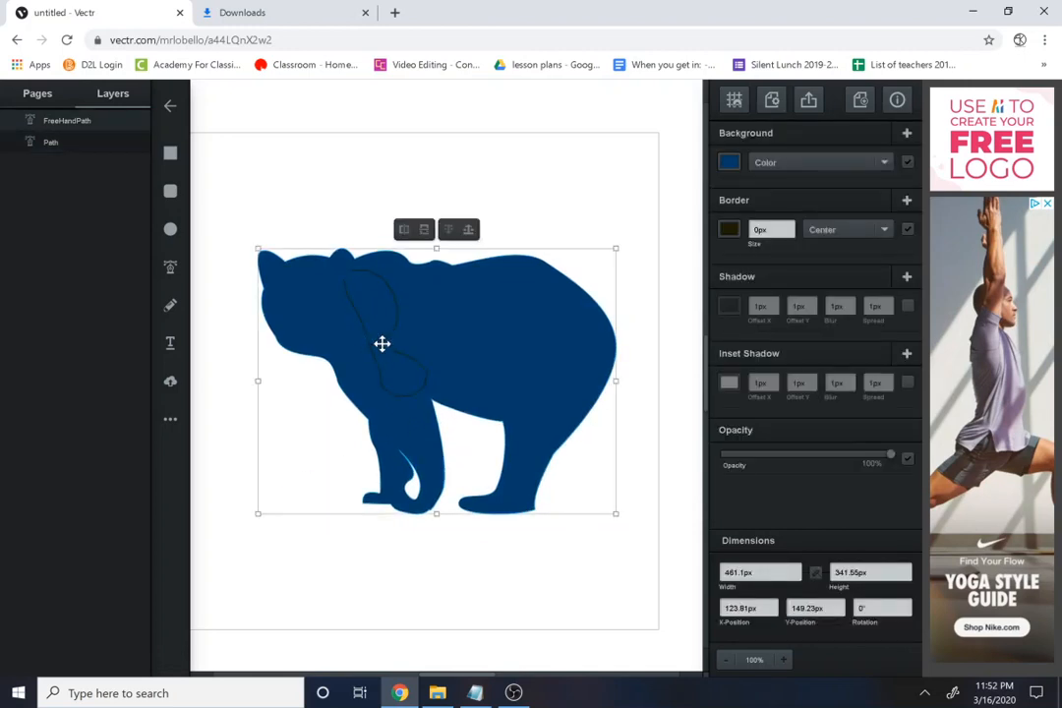
click(375, 346)
key(Delete)
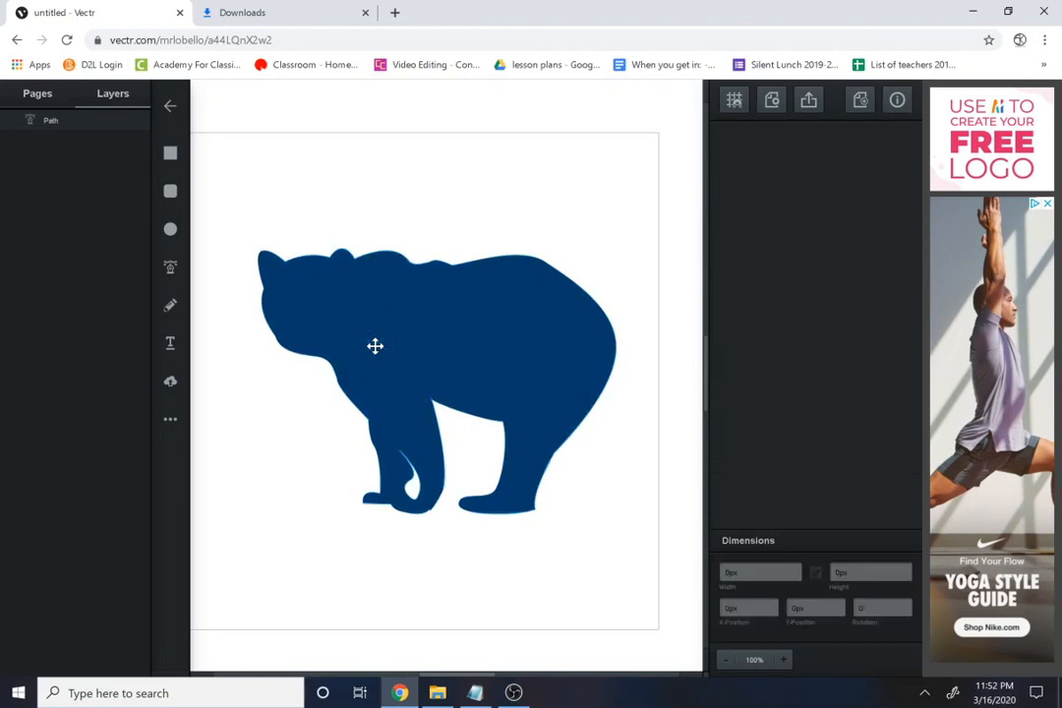
Step: Draw a freehand letter B about 122 by 174 px on the bear's shoulder with the Pencil tool
click(170, 306)
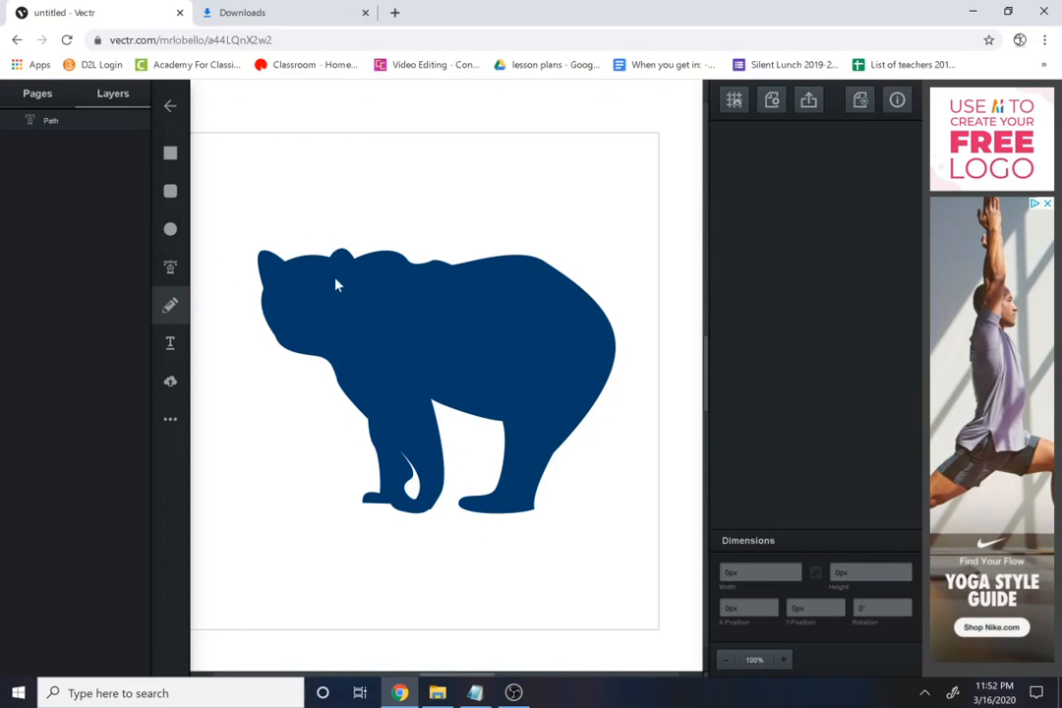
drag(331, 280, 355, 351)
drag(337, 265, 332, 277)
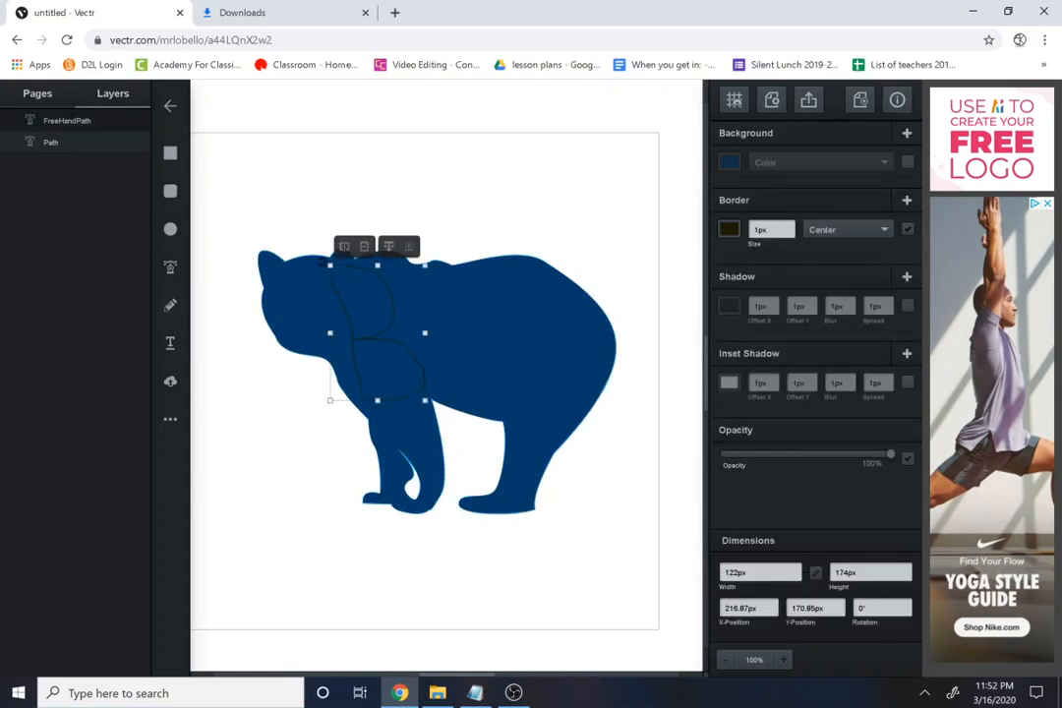
click(170, 305)
drag(414, 280, 418, 313)
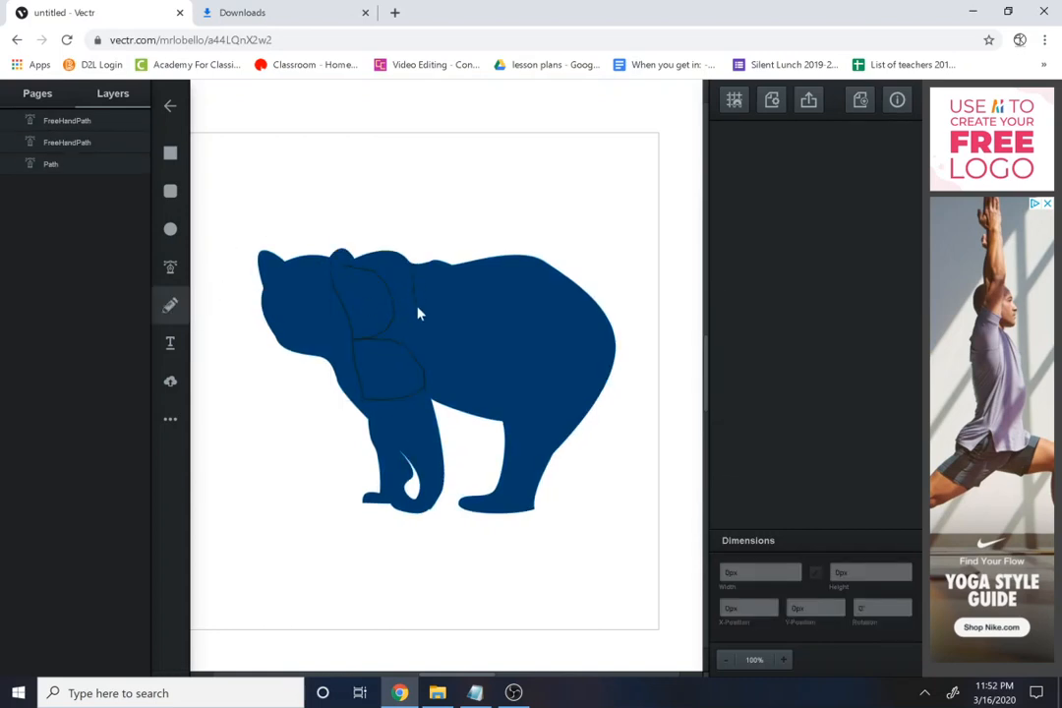
mouse_move(439, 365)
mouse_down()
mouse_move(441, 388)
mouse_move(470, 400)
mouse_up()
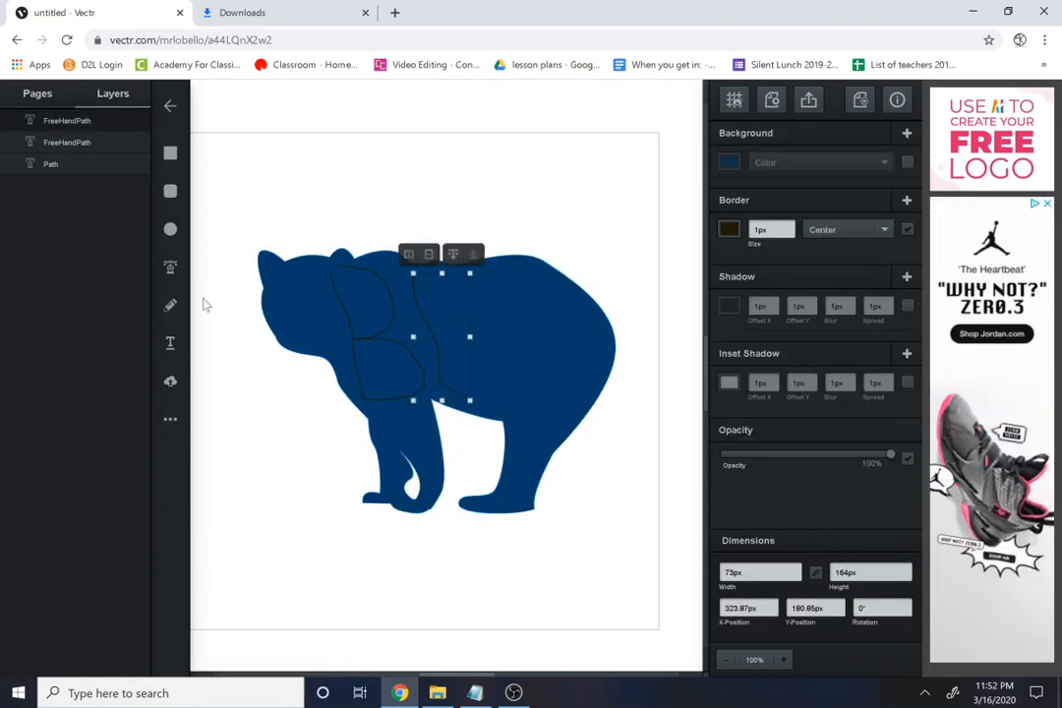
key(Delete)
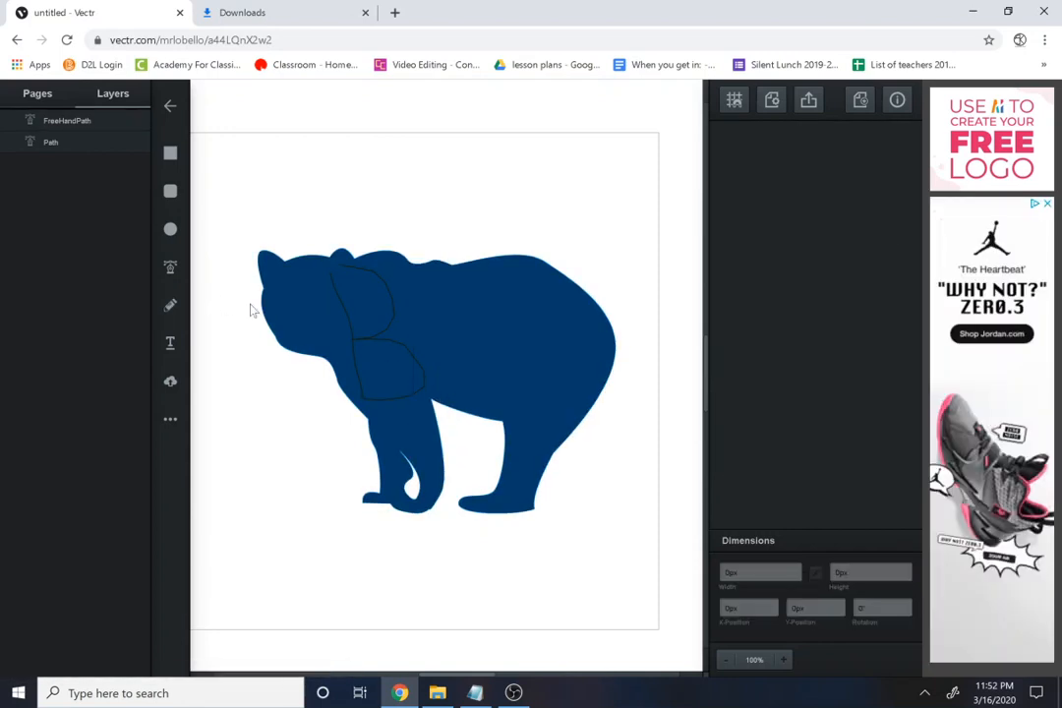
Step: Draw a freehand letter E about 65 by 154 px beside the B with the Pencil tool
click(172, 307)
drag(415, 285, 431, 327)
key(Escape)
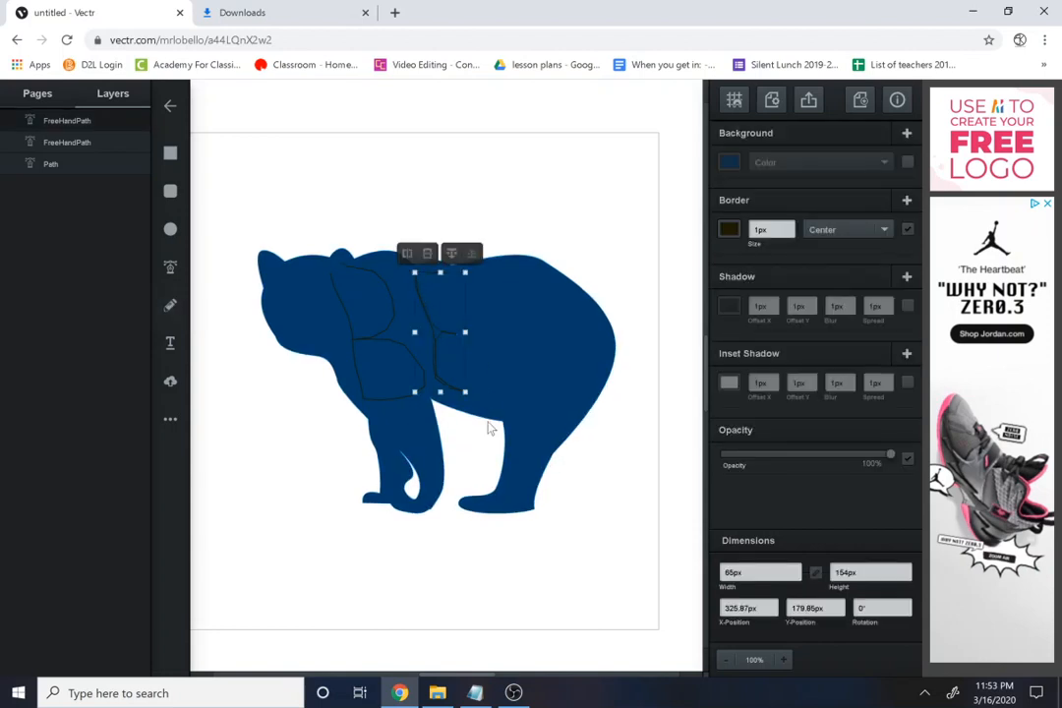
Step: Draw freehand letters A, about 86 by 166 px, and R, about 96 by 169 px, after the E to complete the word BEAR
click(170, 305)
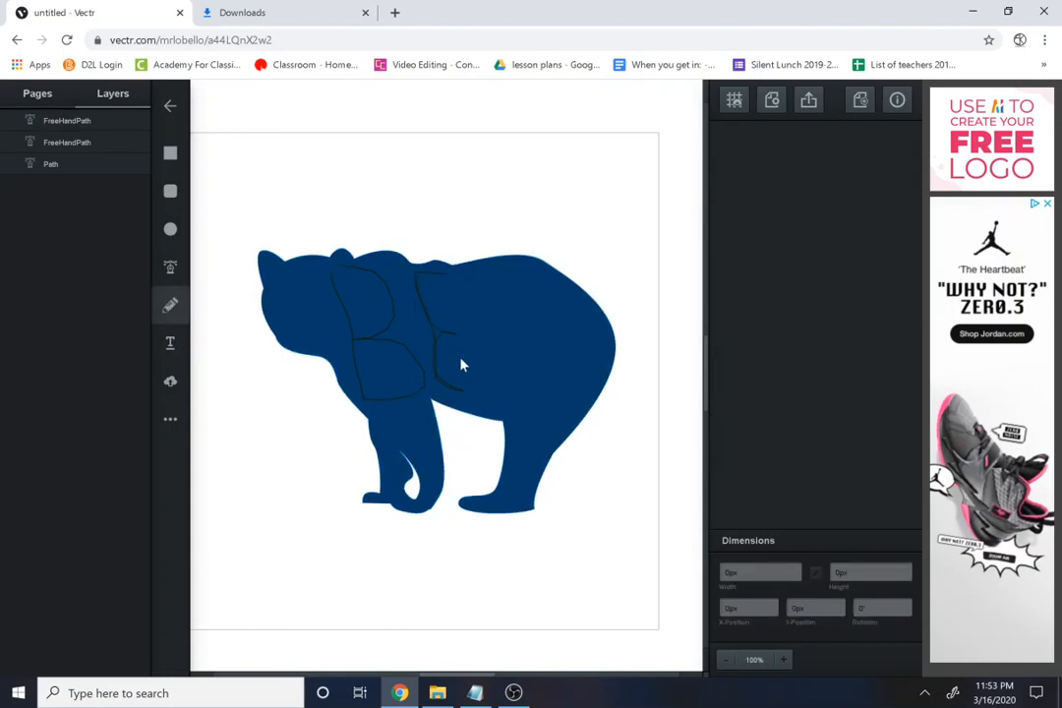
drag(475, 405, 482, 349)
drag(540, 354, 499, 367)
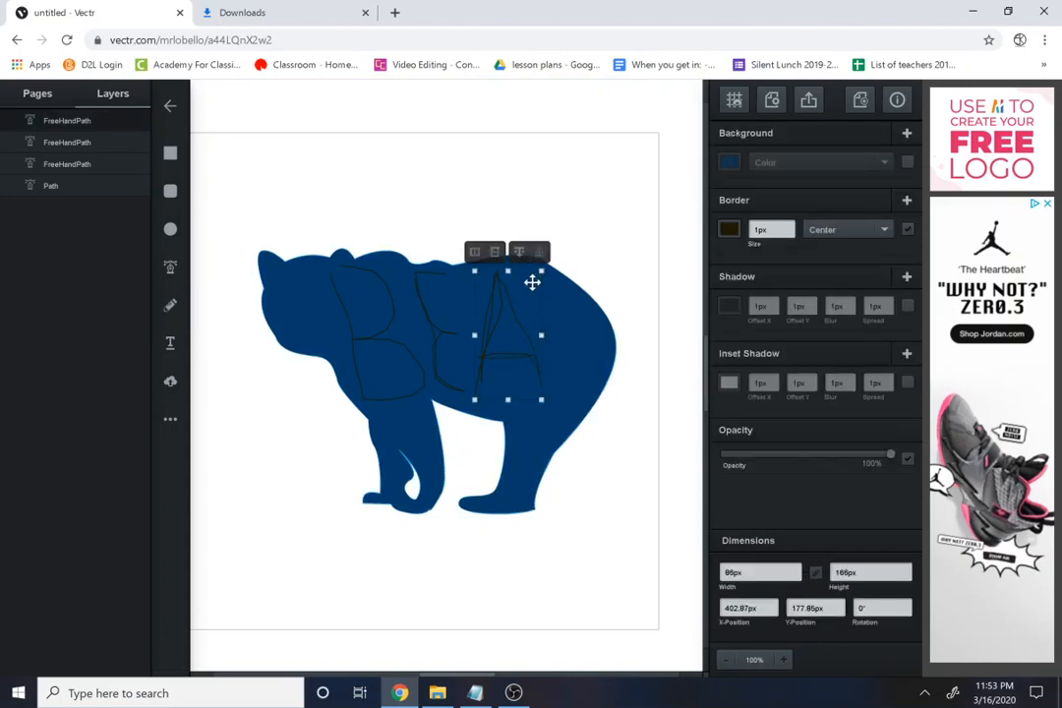
click(171, 311)
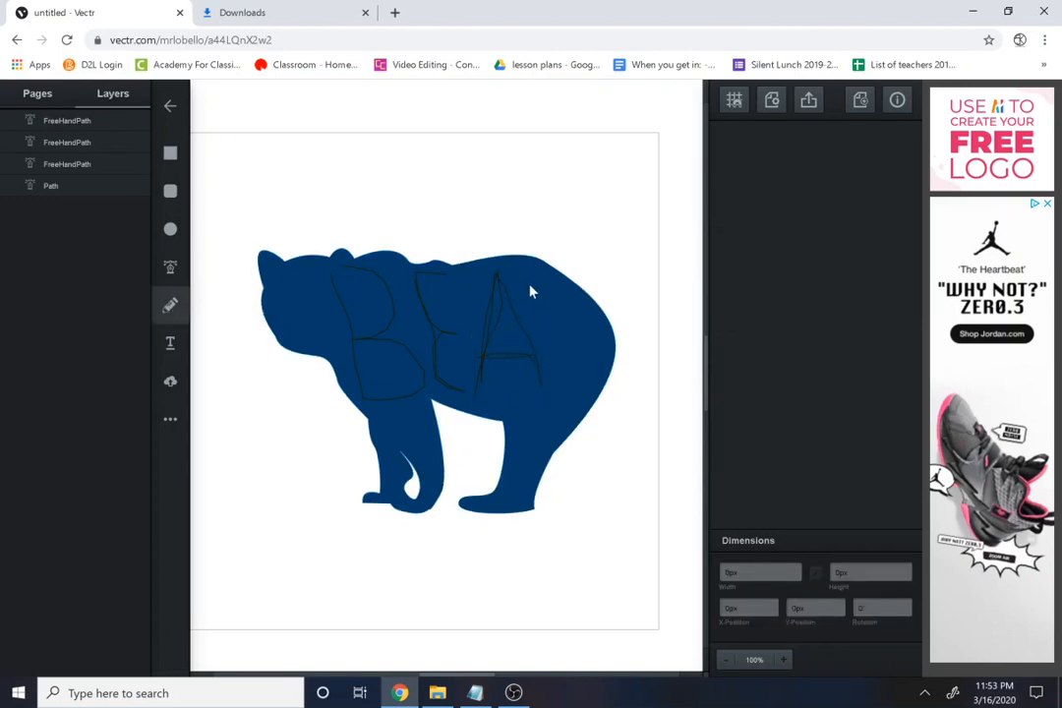
click(529, 292)
mouse_move(565, 335)
mouse_down()
mouse_move(585, 346)
mouse_move(602, 389)
mouse_up()
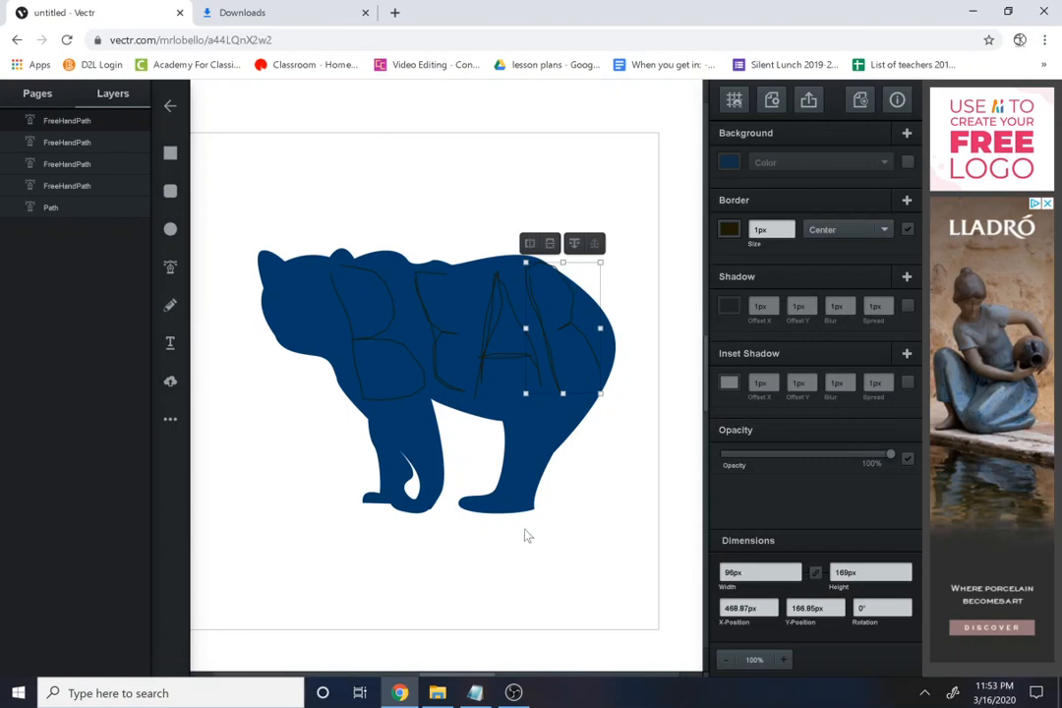
Step: Select all four freehand letters of BEAR and set their border size to 4px
shift+click(489, 358)
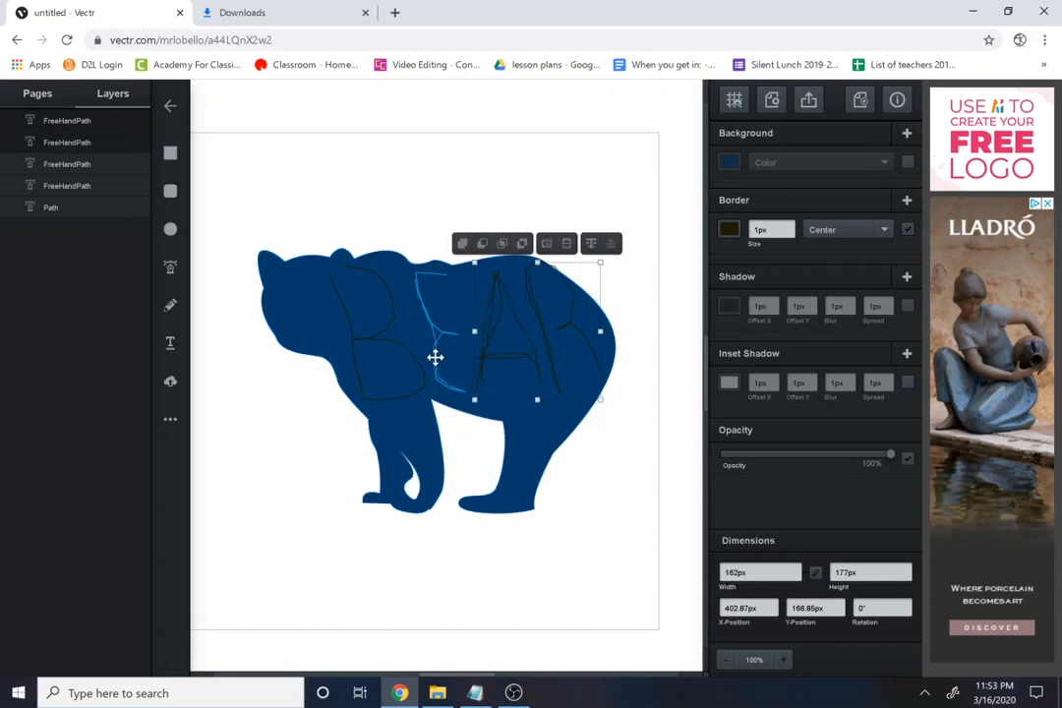
shift+click(417, 352)
shift+click(380, 339)
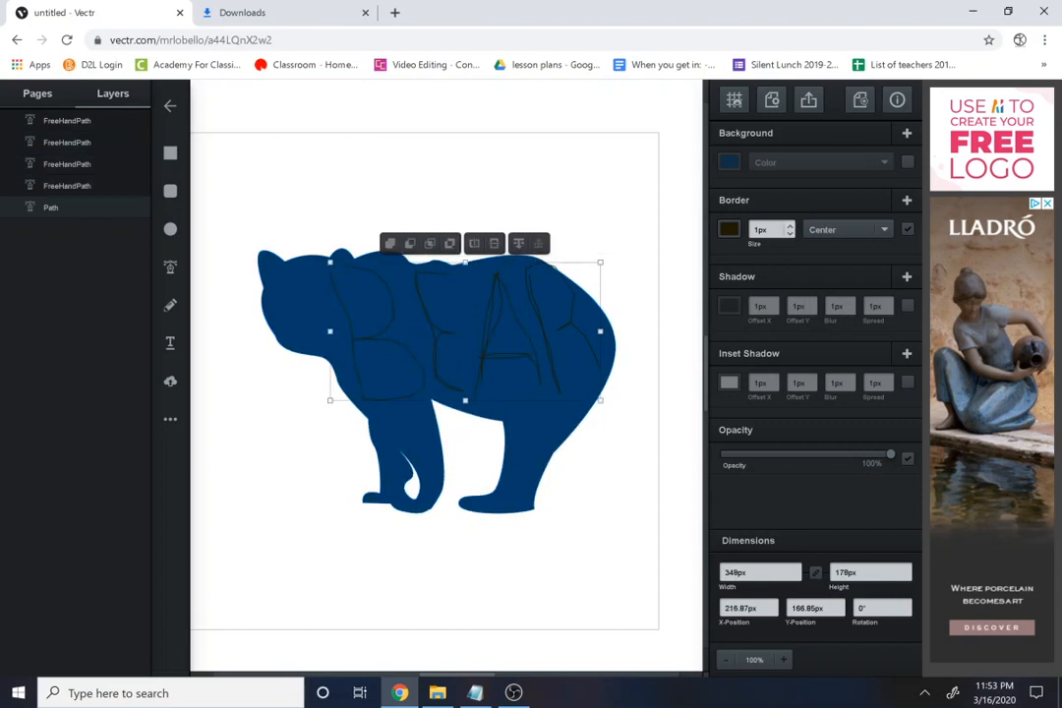
click(791, 226)
click(790, 226)
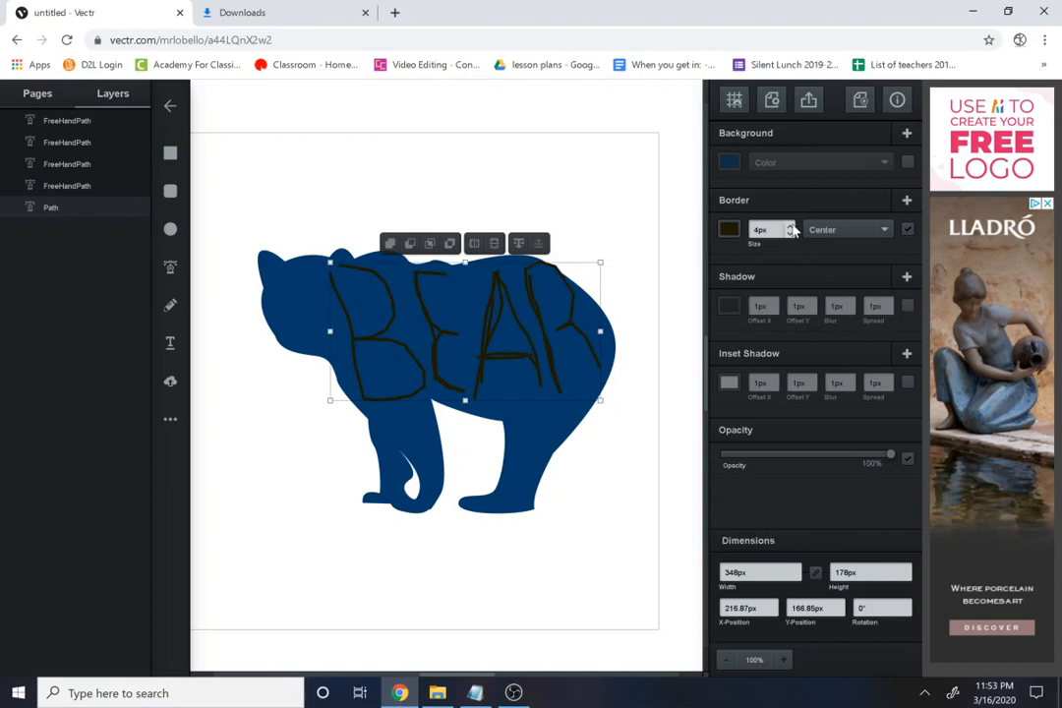
Step: Set the border colour of the four BEAR letters to red #ff004b and deselect them
click(729, 229)
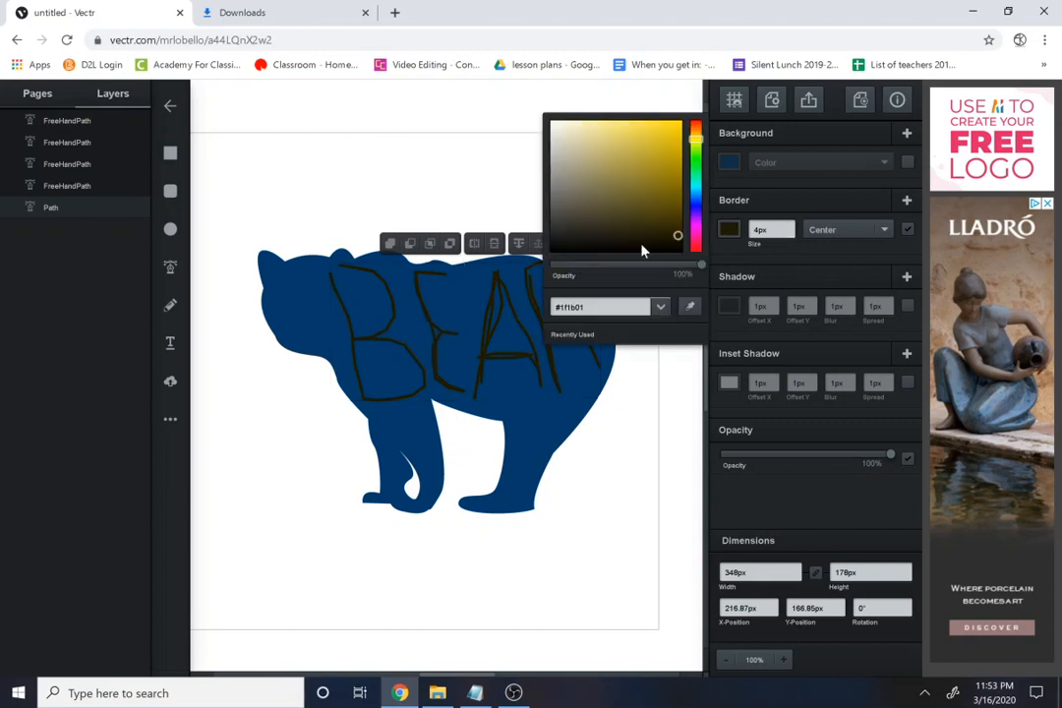
click(695, 229)
click(665, 126)
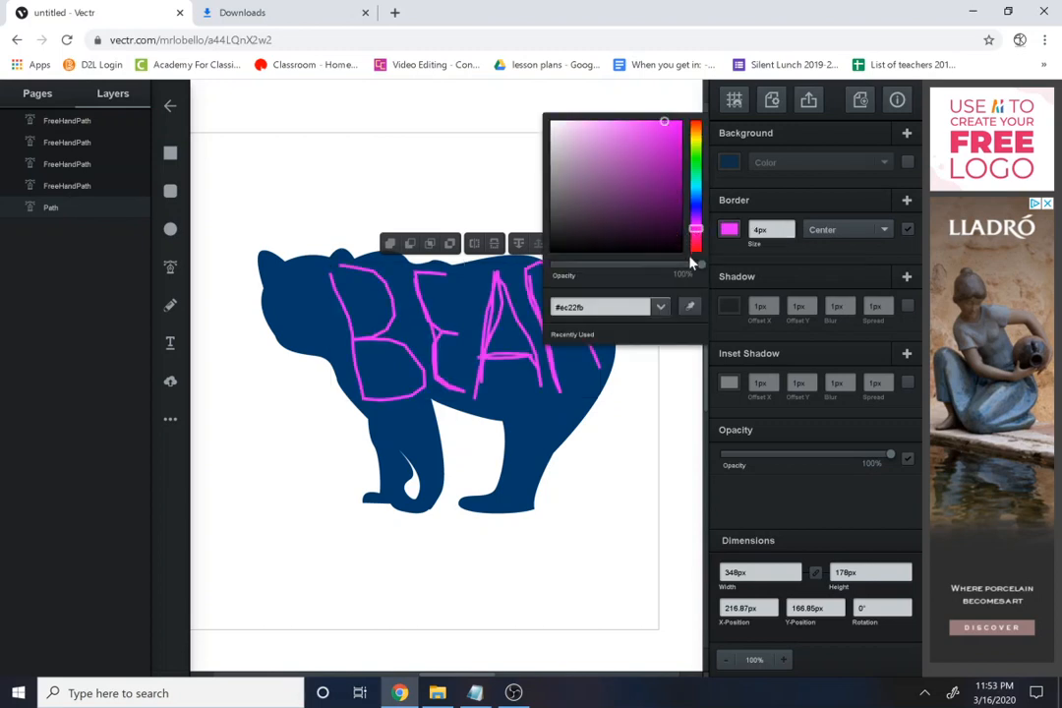
click(695, 245)
click(683, 119)
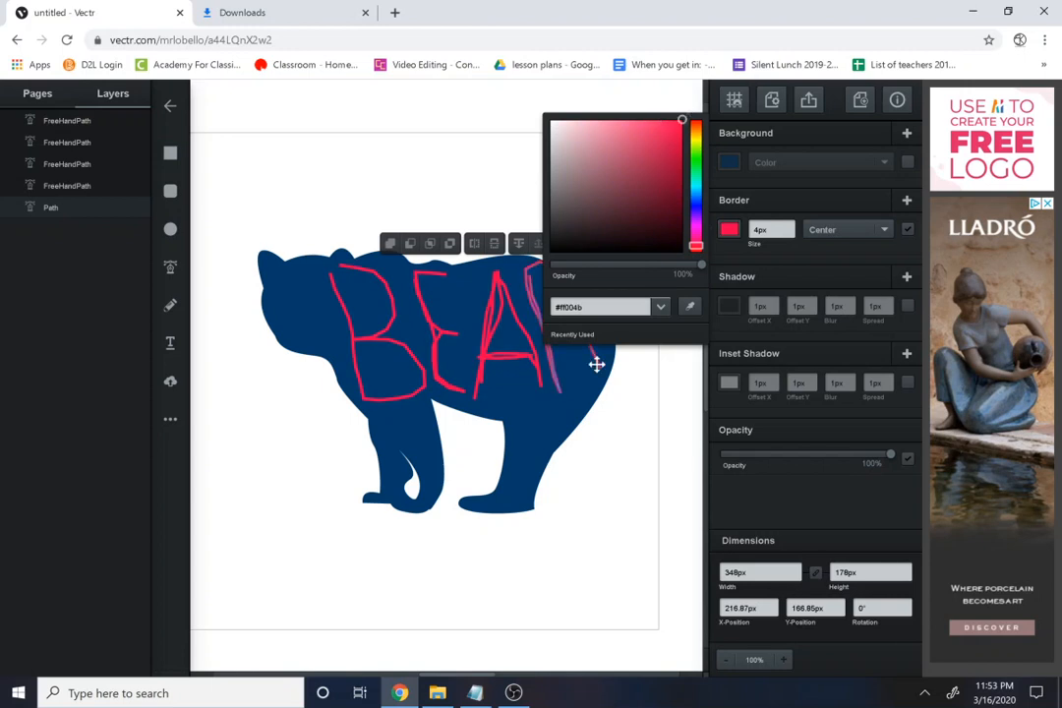
click(319, 450)
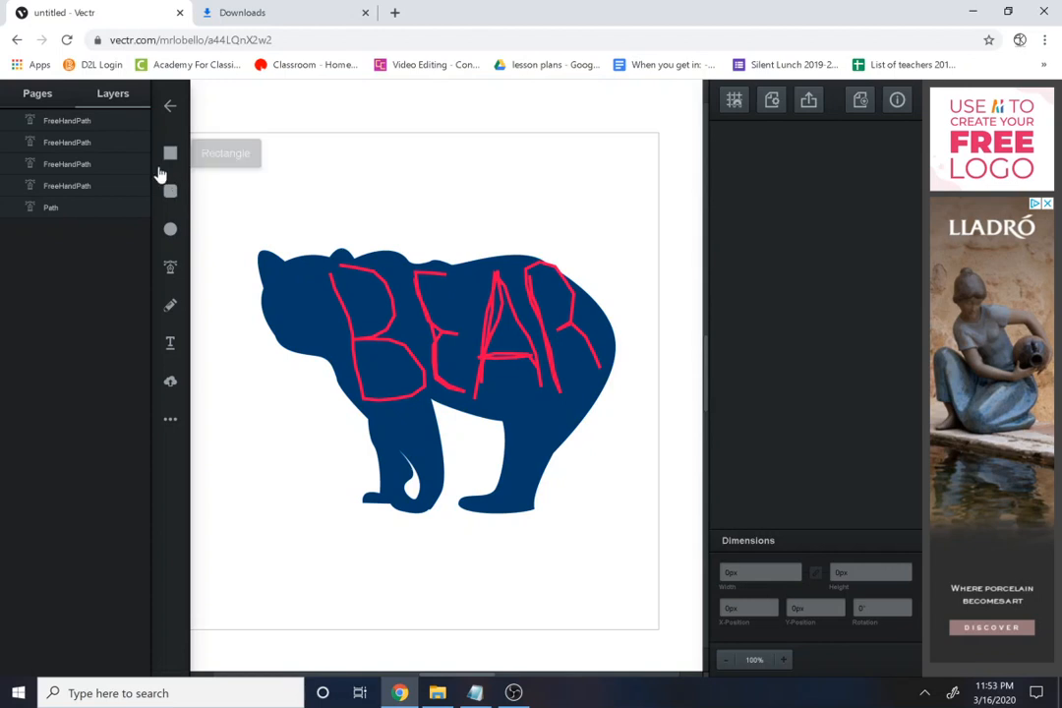
click(172, 270)
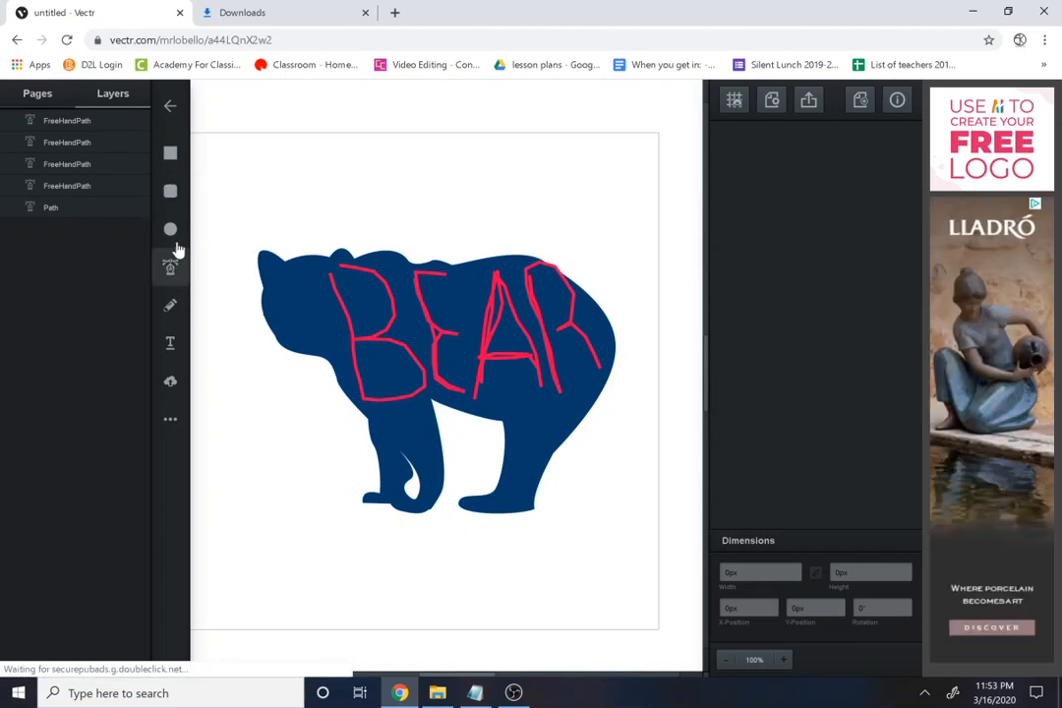
click(430, 378)
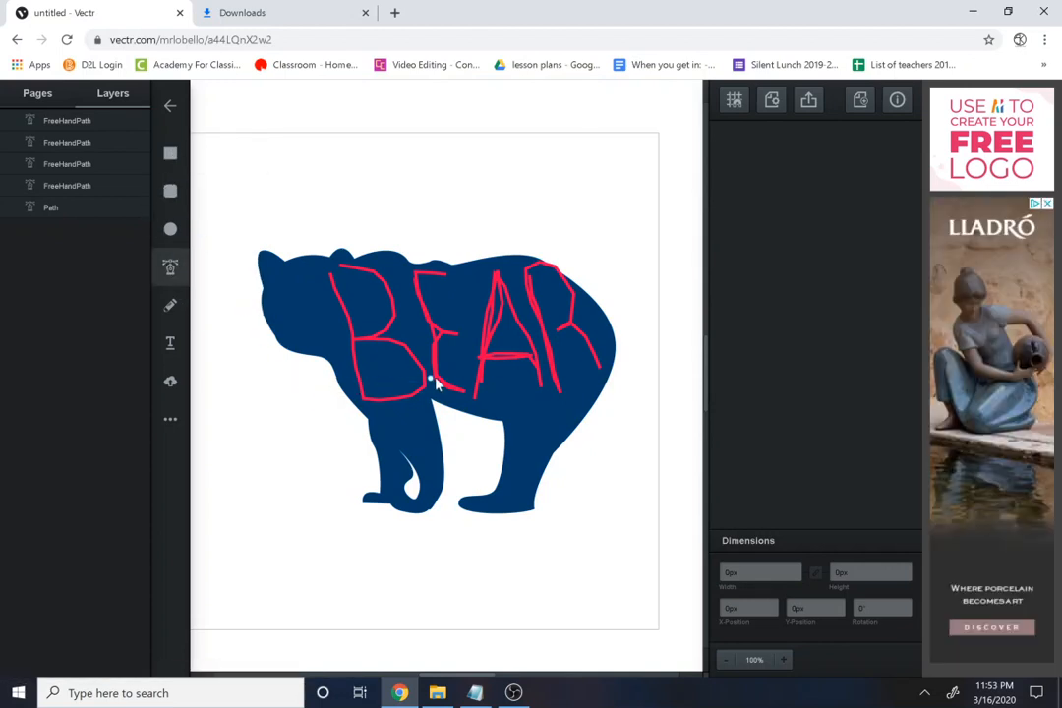
click(170, 267)
Step: Draw a closed narrow Pen tool sliver about 68 by 237 px along the head-side edge of the B, extending past the silhouette at both ends
click(784, 660)
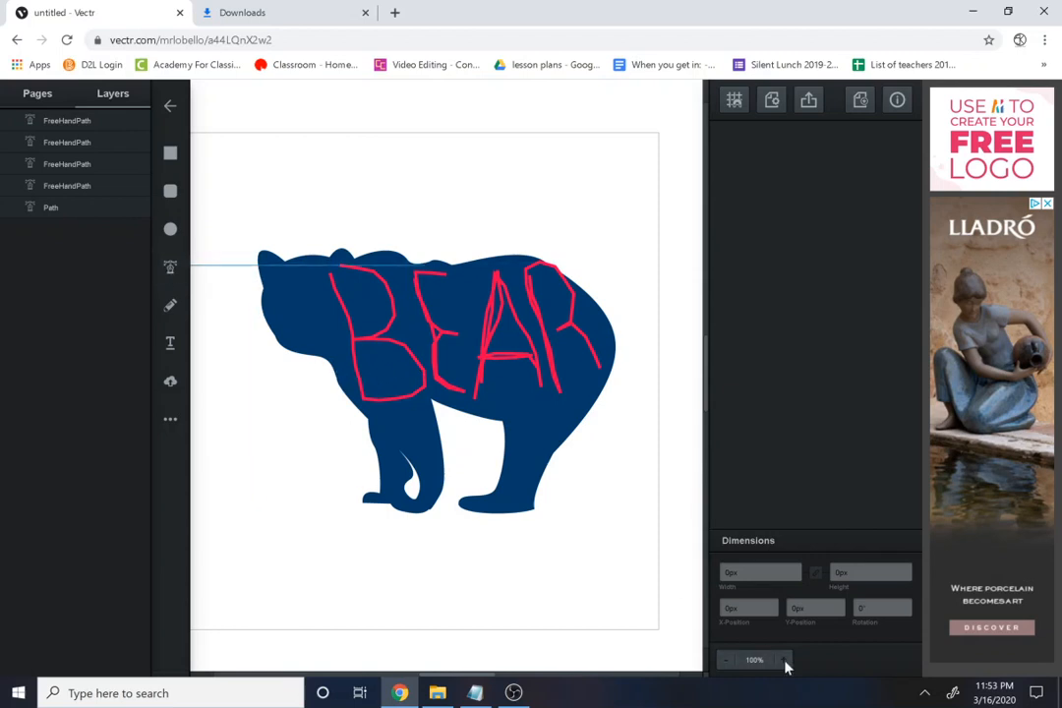
click(785, 661)
click(724, 661)
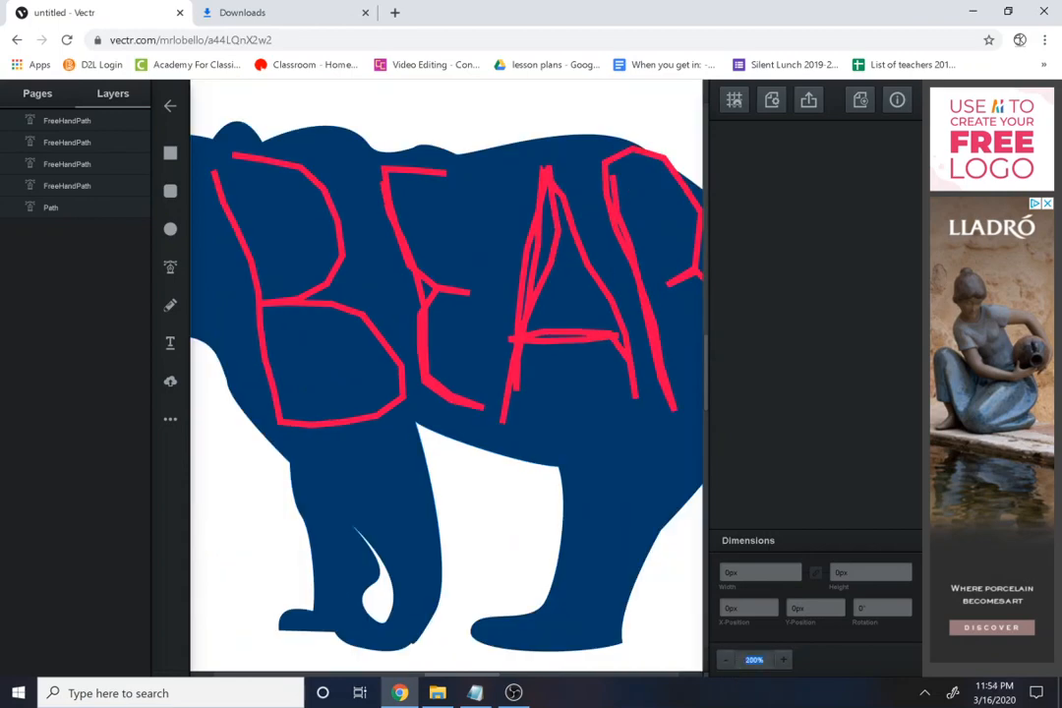
text(250)
key(Return)
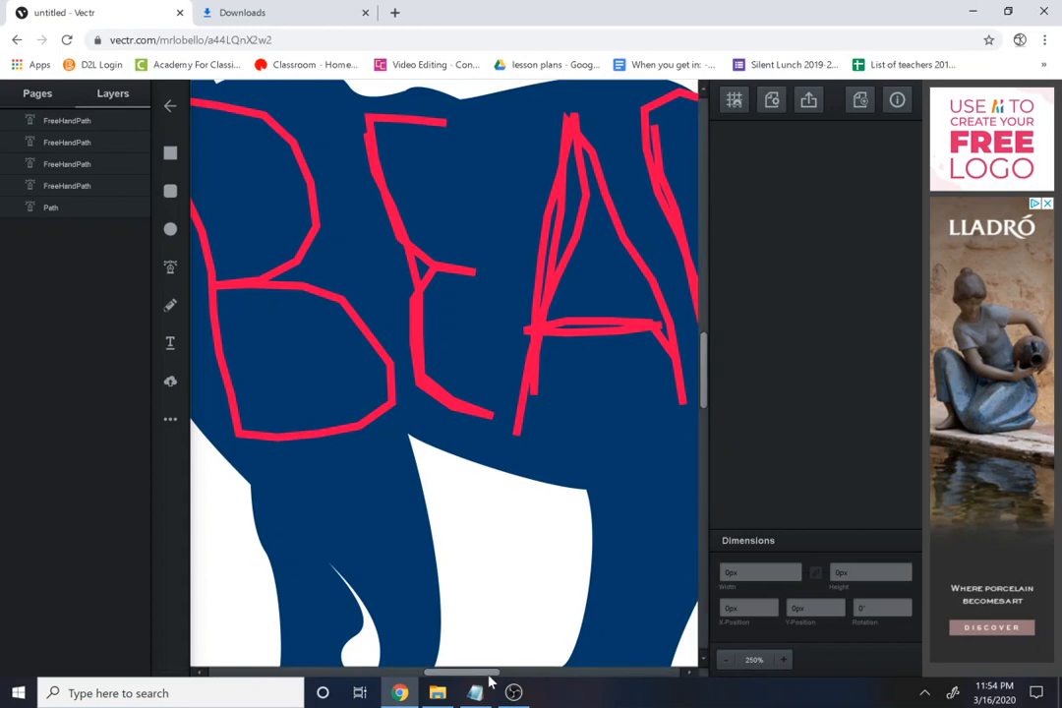
drag(489, 678, 422, 678)
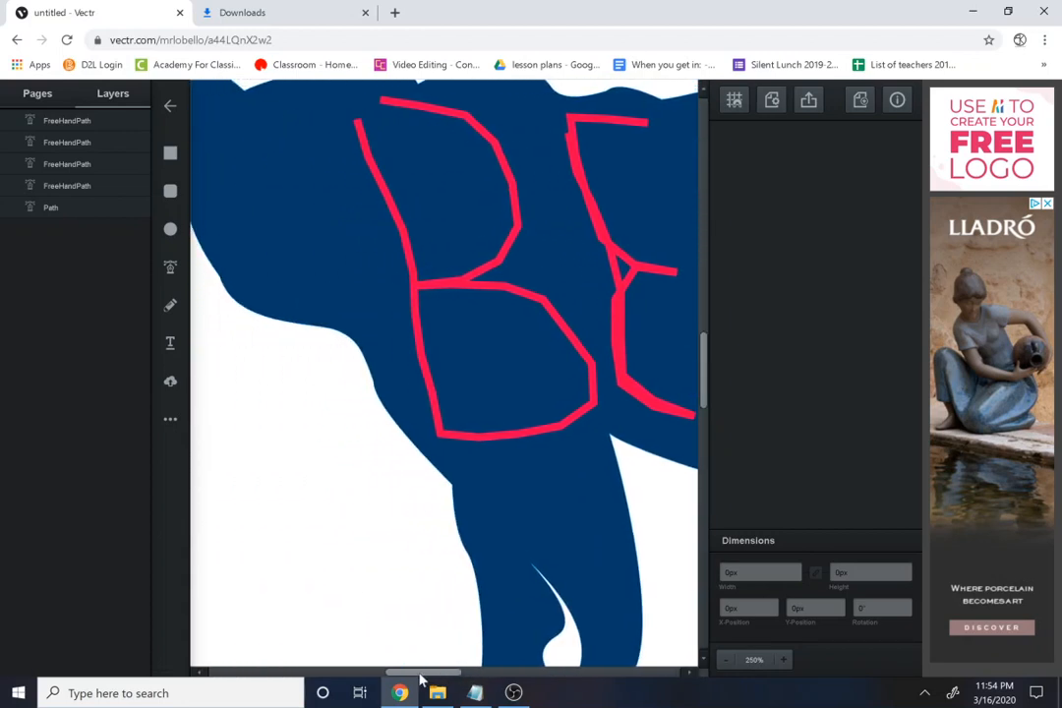
drag(704, 381, 697, 347)
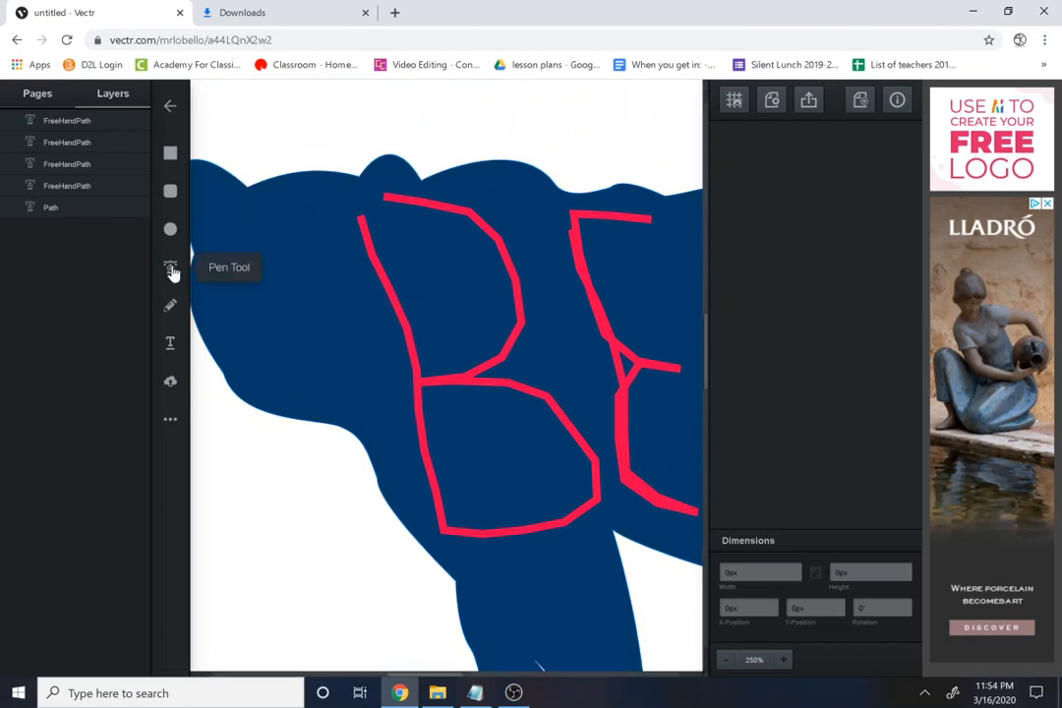
click(170, 268)
click(326, 157)
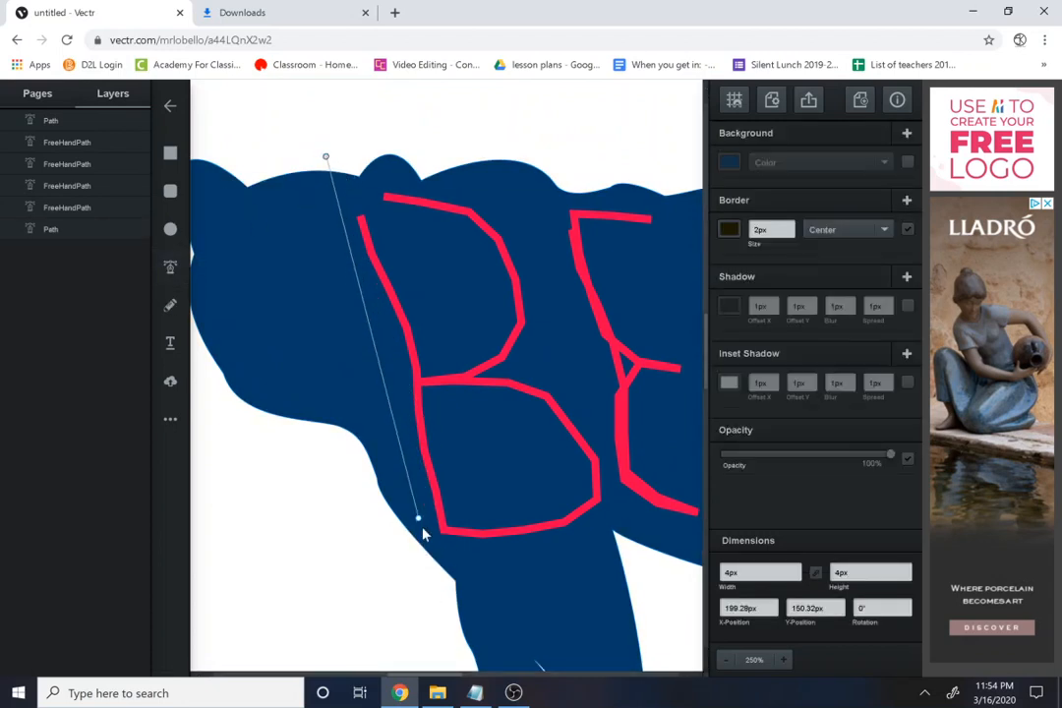
click(443, 592)
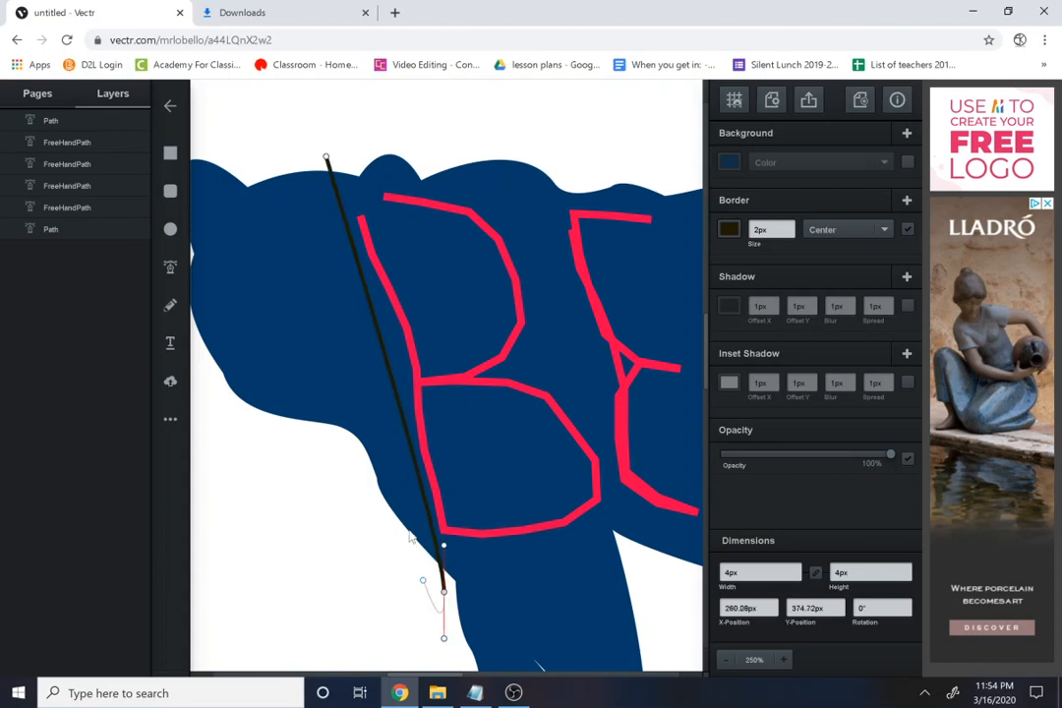
key(ctrl+z)
drag(406, 387, 403, 399)
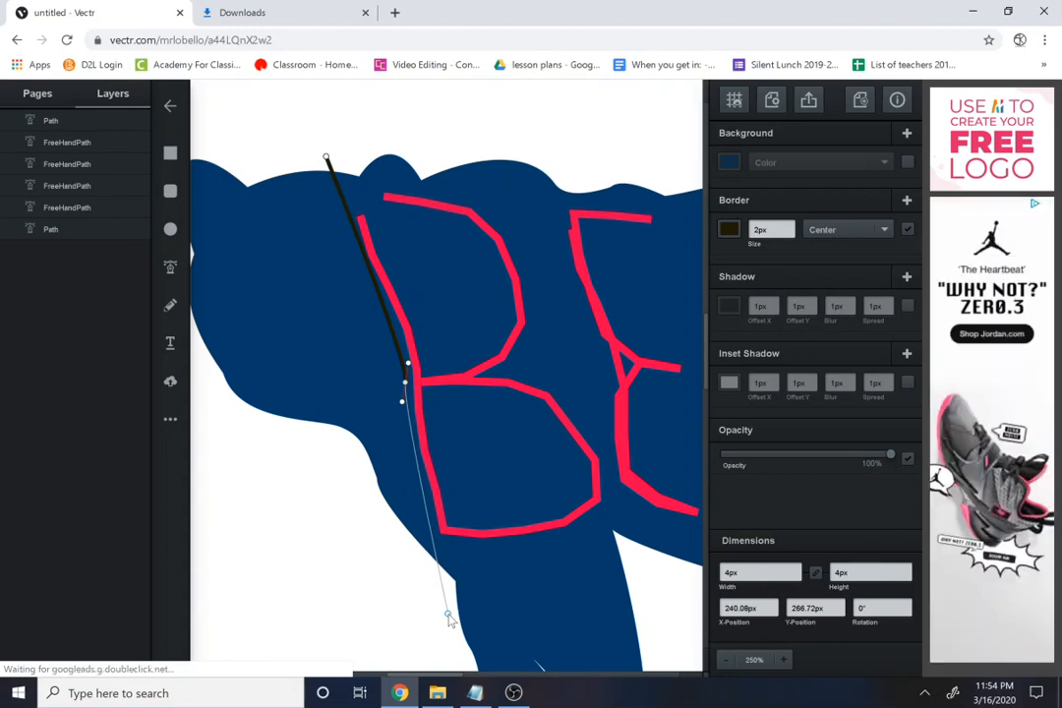
click(445, 612)
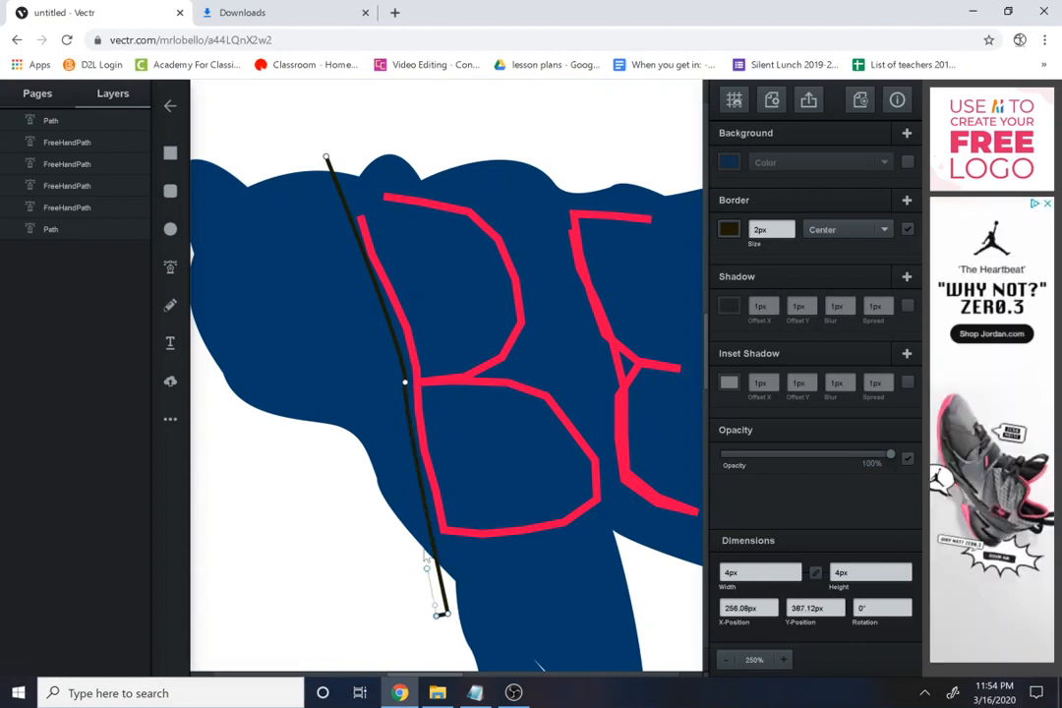
click(395, 384)
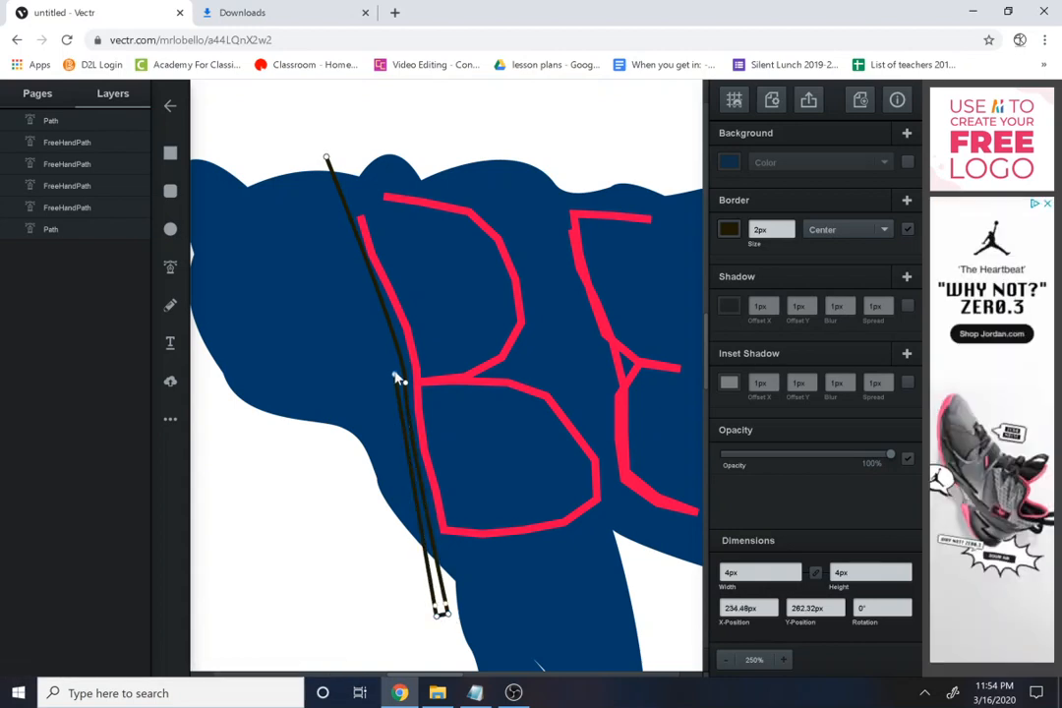
click(315, 162)
click(326, 157)
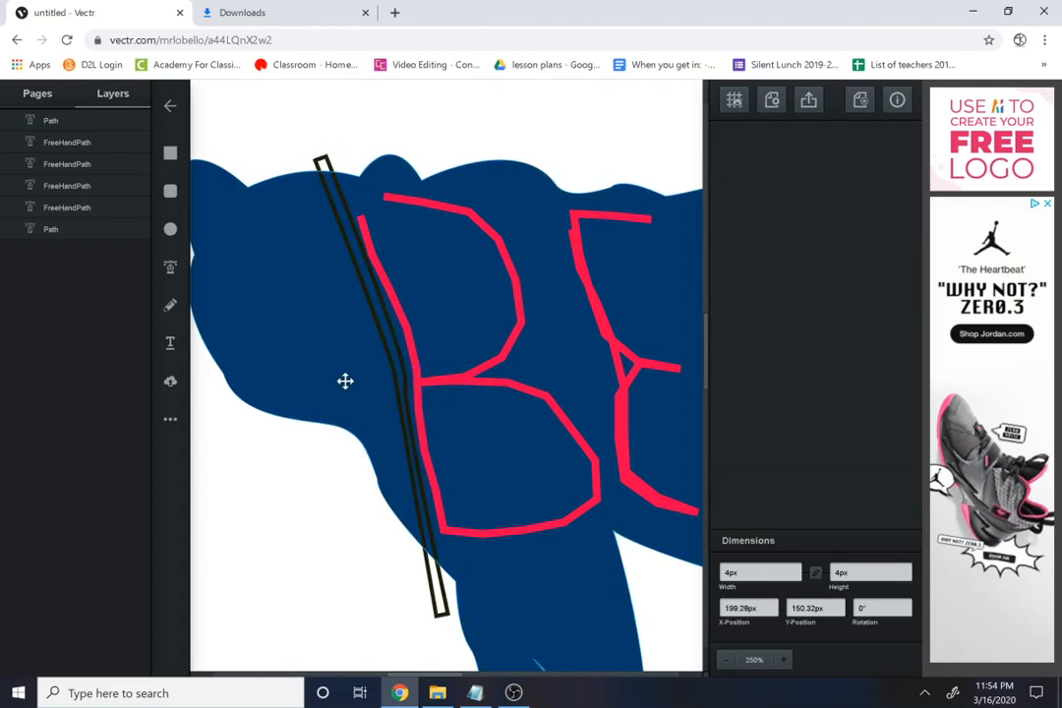
Step: Select the sliver together with the bear silhouette and subtract it, cutting a narrow gap beside the B
click(370, 313)
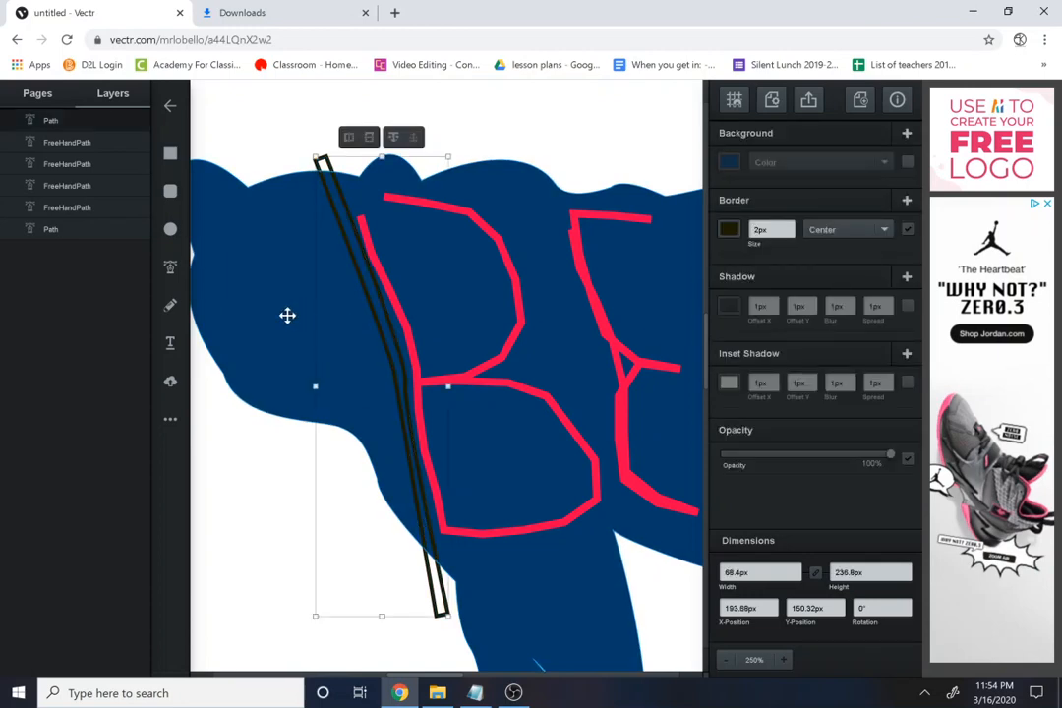
click(287, 314)
click(562, 135)
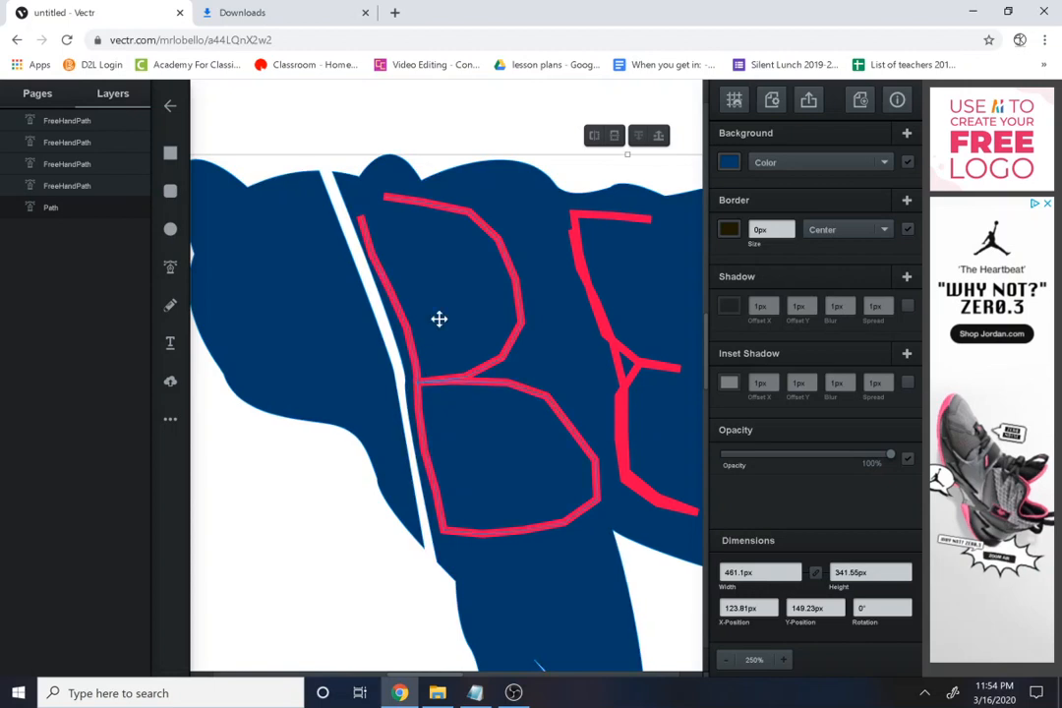
Step: Draw a closed narrow slanted Pen tool shape inside the upper half of the B, parallel to its spine
click(170, 269)
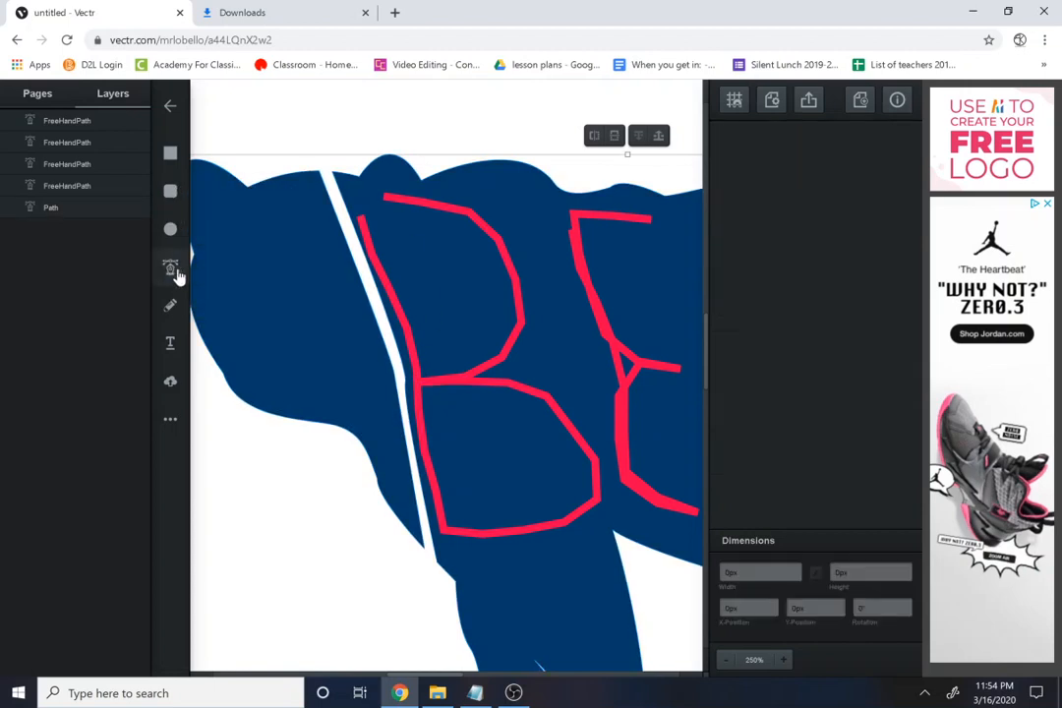
click(418, 249)
click(440, 330)
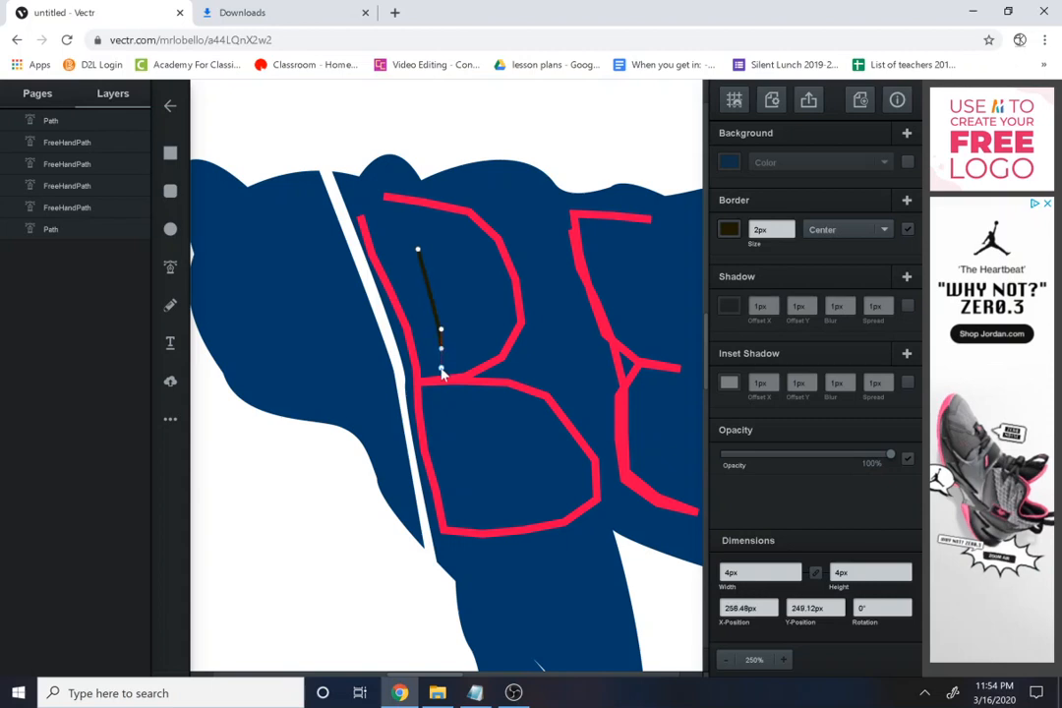
click(456, 353)
click(430, 248)
click(418, 243)
click(419, 248)
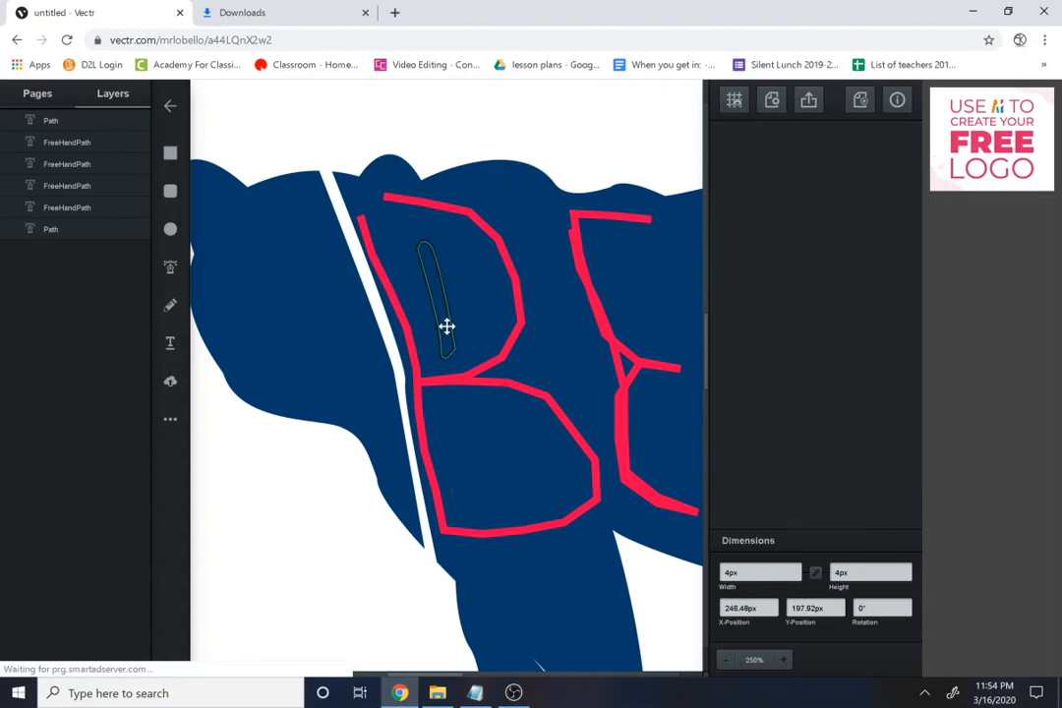
Step: Select the narrow shape together with the bear silhouette and subtract it to cut the B's upper counter
click(473, 315)
click(450, 204)
click(562, 136)
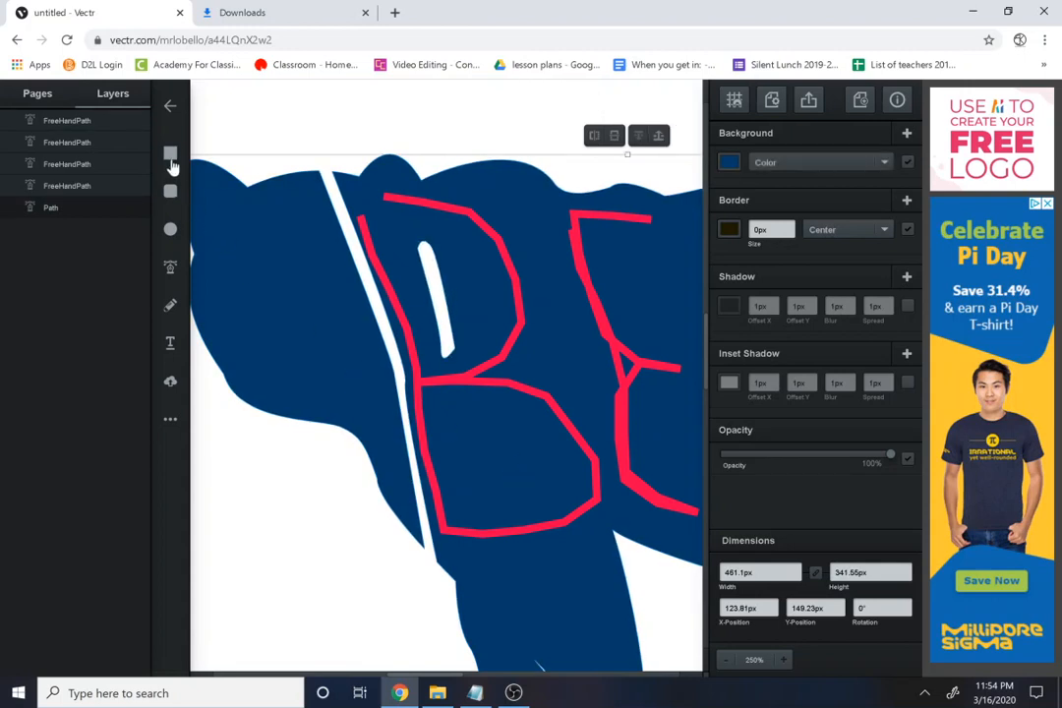
Step: Draw a closed narrow slanted Pen tool shape with rounded ends inside the lower half of the B
click(172, 268)
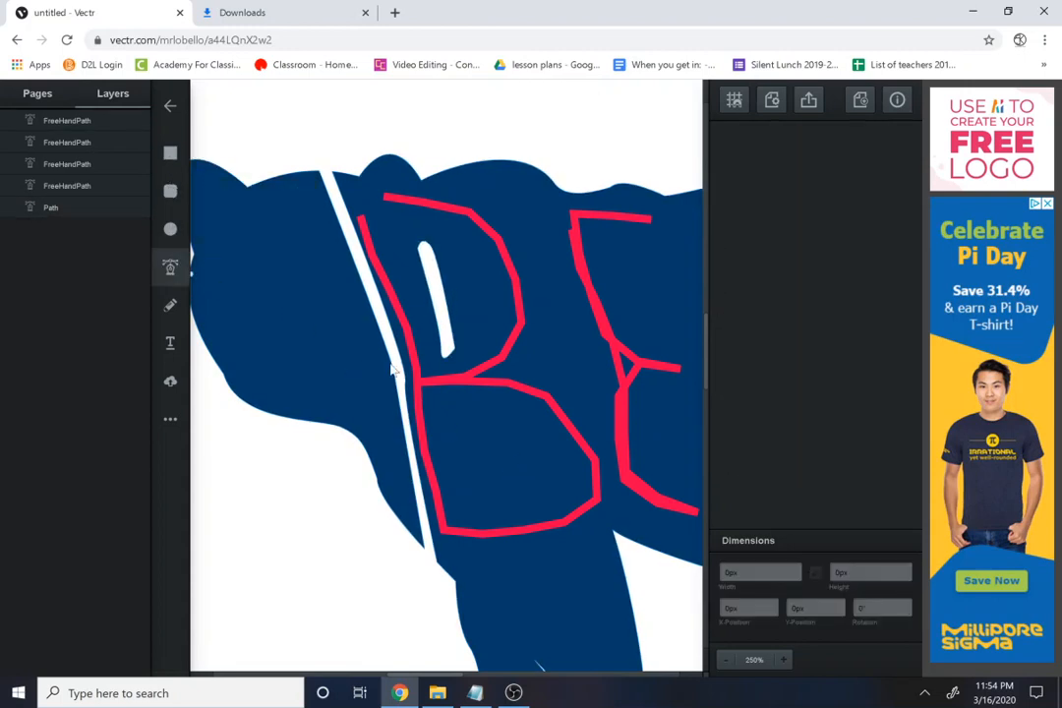
click(467, 431)
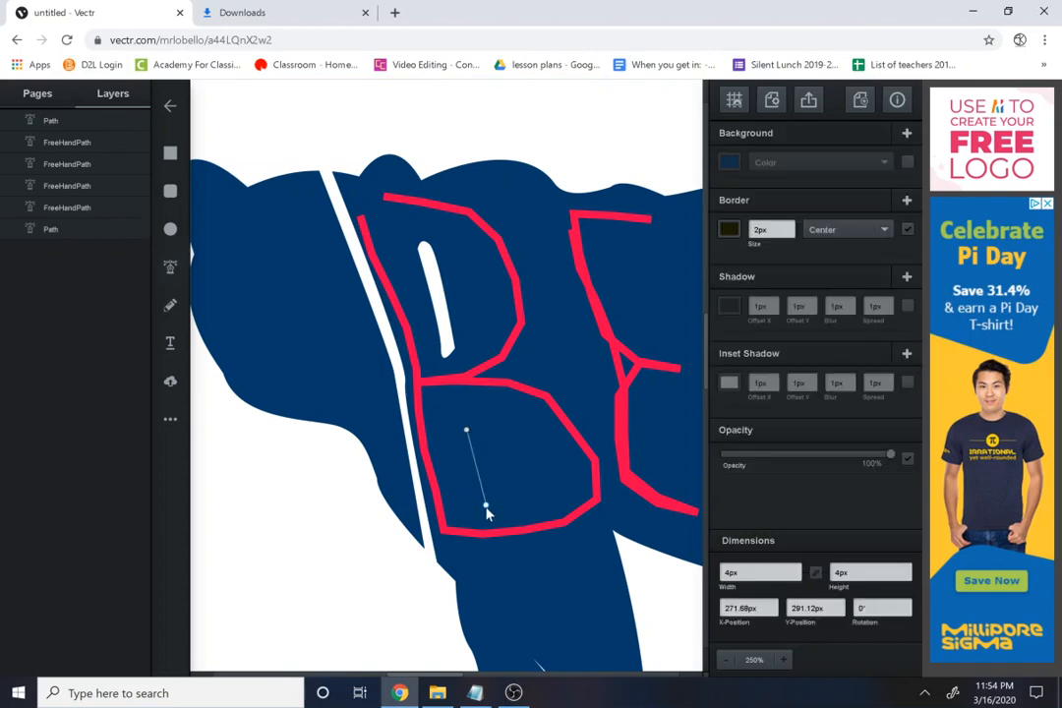
click(486, 514)
click(508, 518)
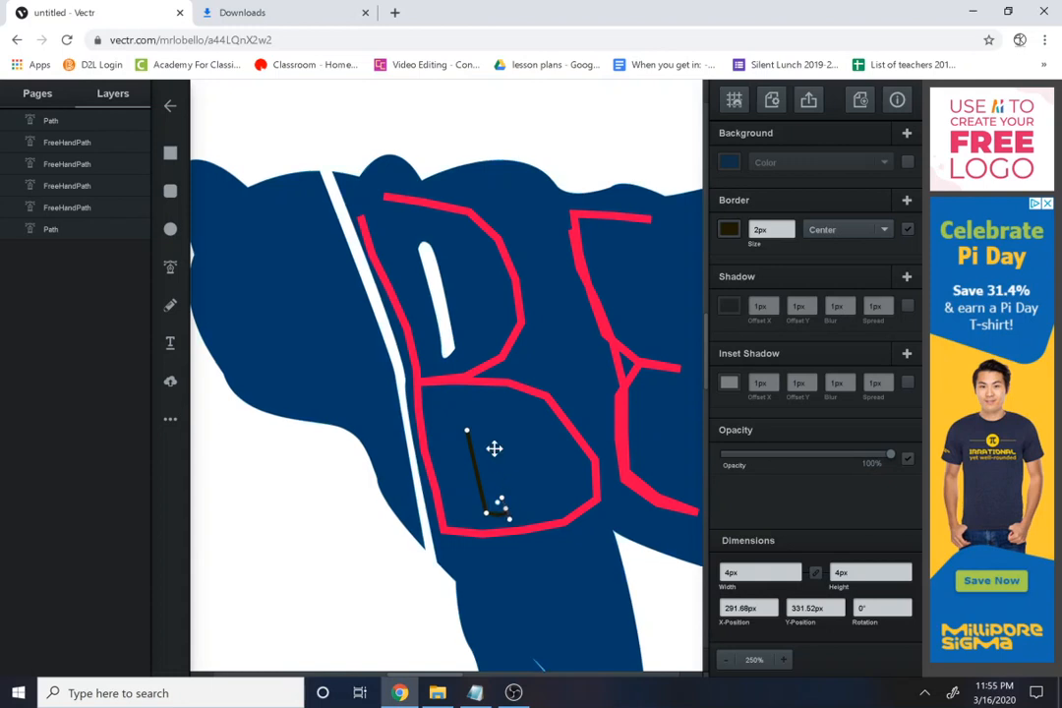
click(483, 428)
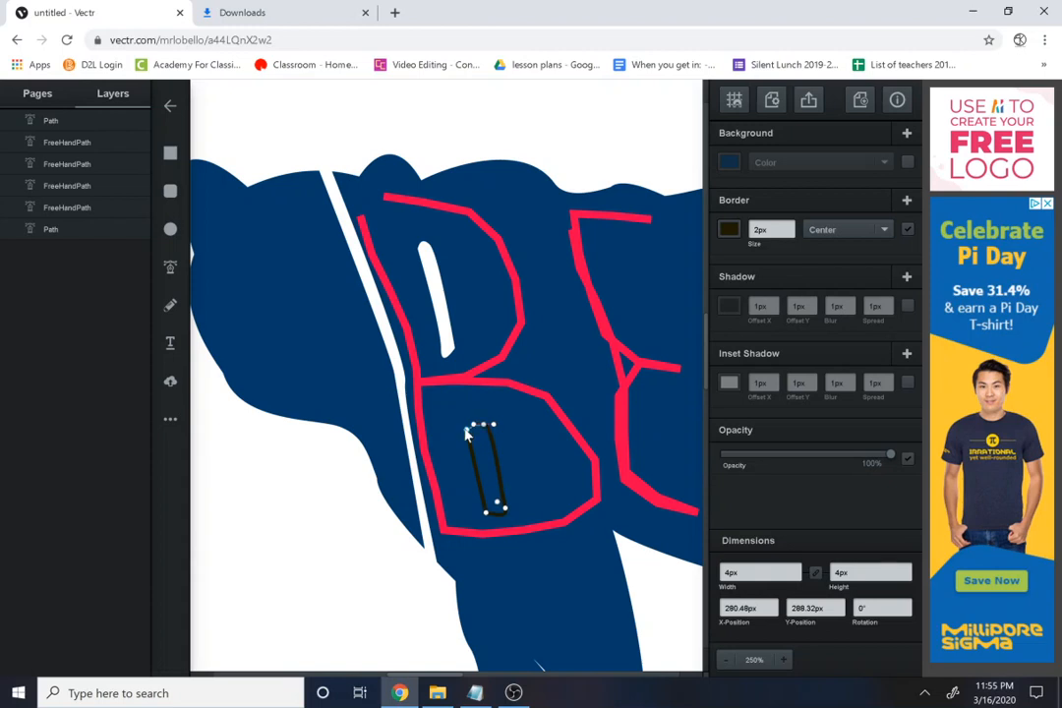
click(466, 430)
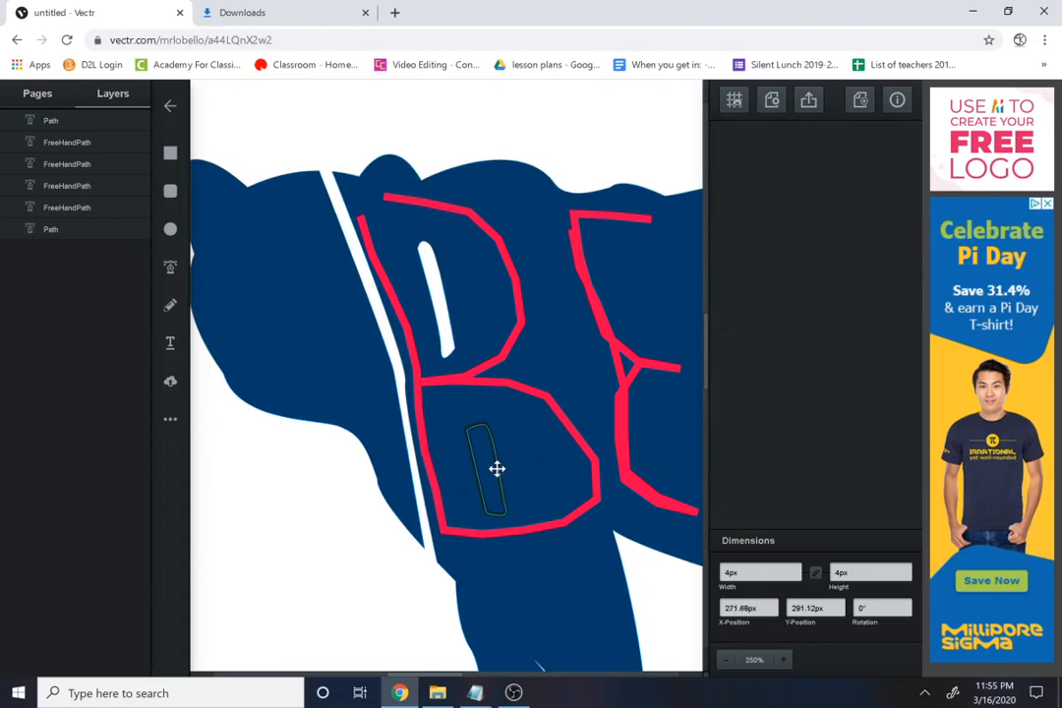
Step: Select the lower shape together with the bear silhouette and subtract it to cut the B's lower counter
click(496, 469)
shift+click(537, 468)
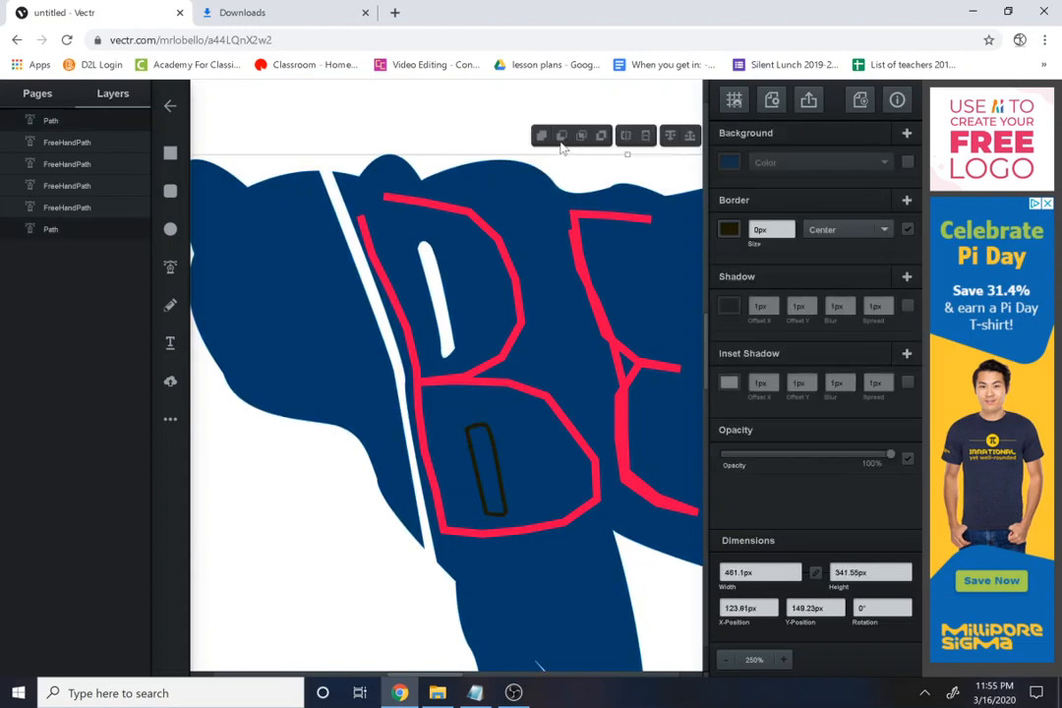
click(559, 138)
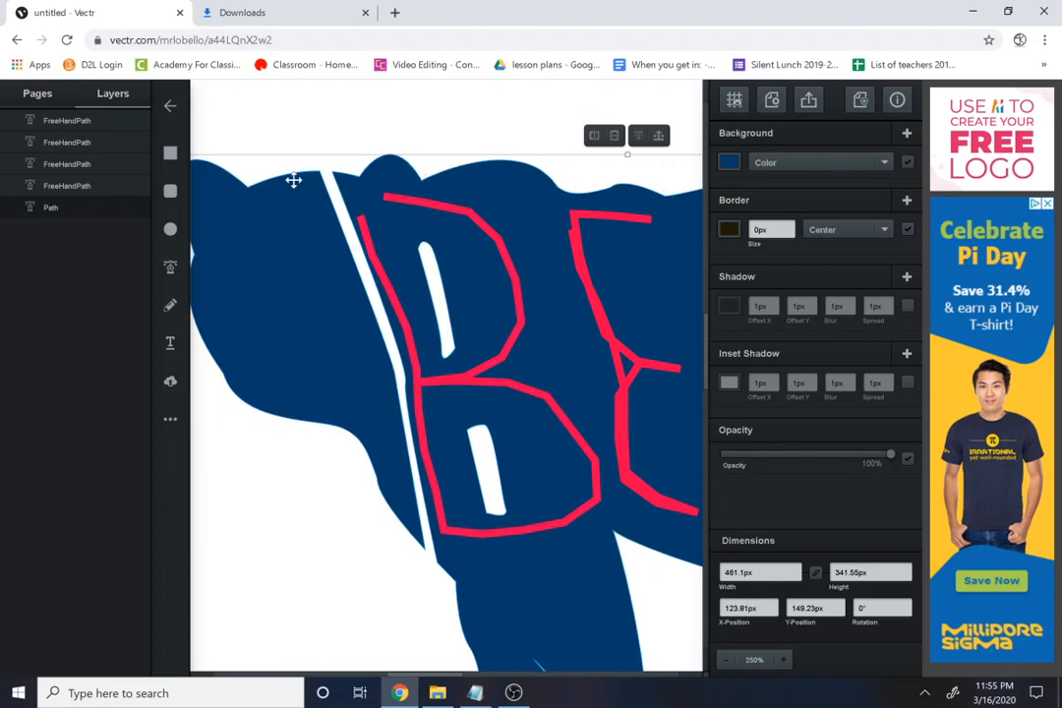
Step: Draw a closed narrow Pen tool divider between the B and E, with a notch into the B's waist and both ends beyond the silhouette
click(170, 267)
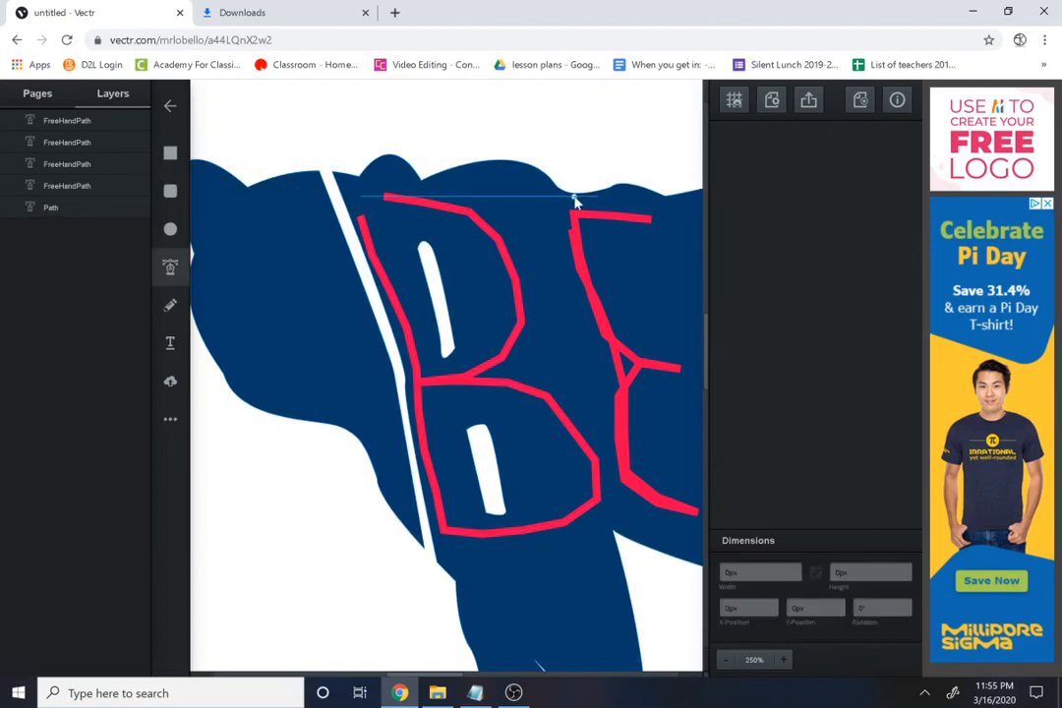
click(478, 147)
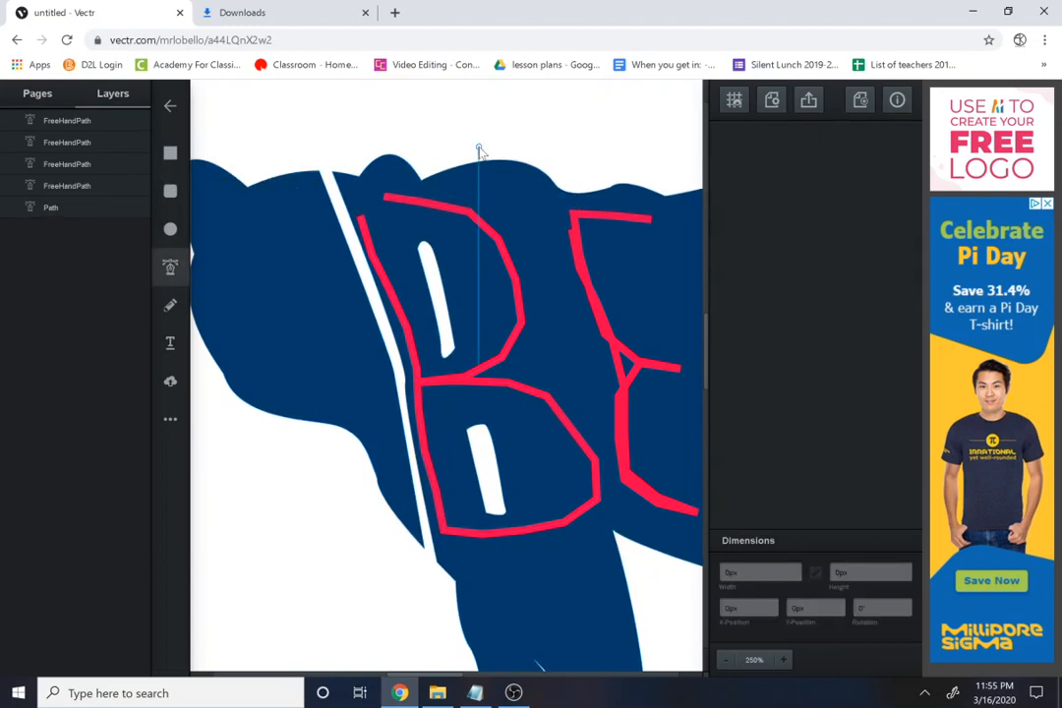
click(542, 317)
key(ctrl+z)
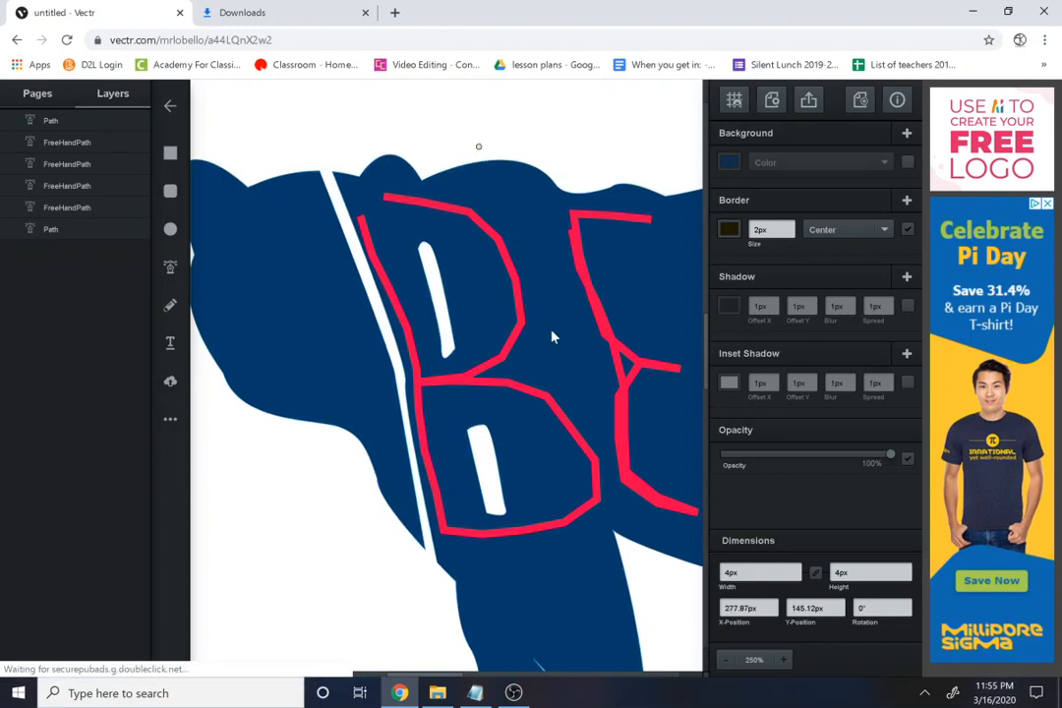
drag(548, 335, 544, 351)
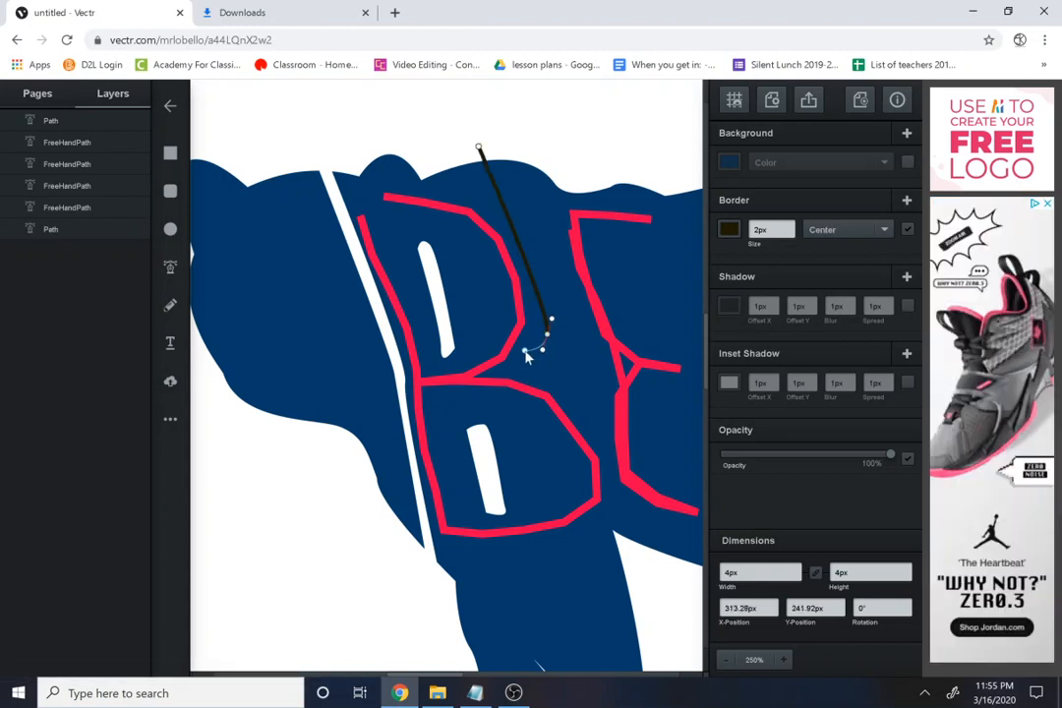
click(522, 356)
drag(526, 372, 552, 364)
click(553, 358)
drag(618, 542, 624, 605)
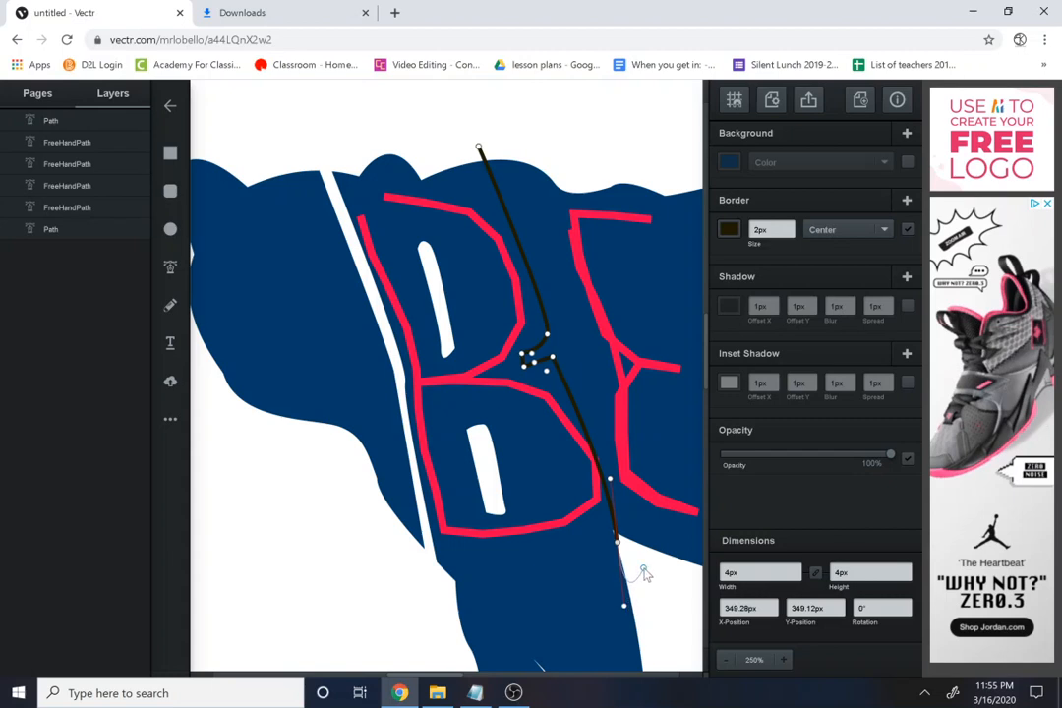
click(643, 570)
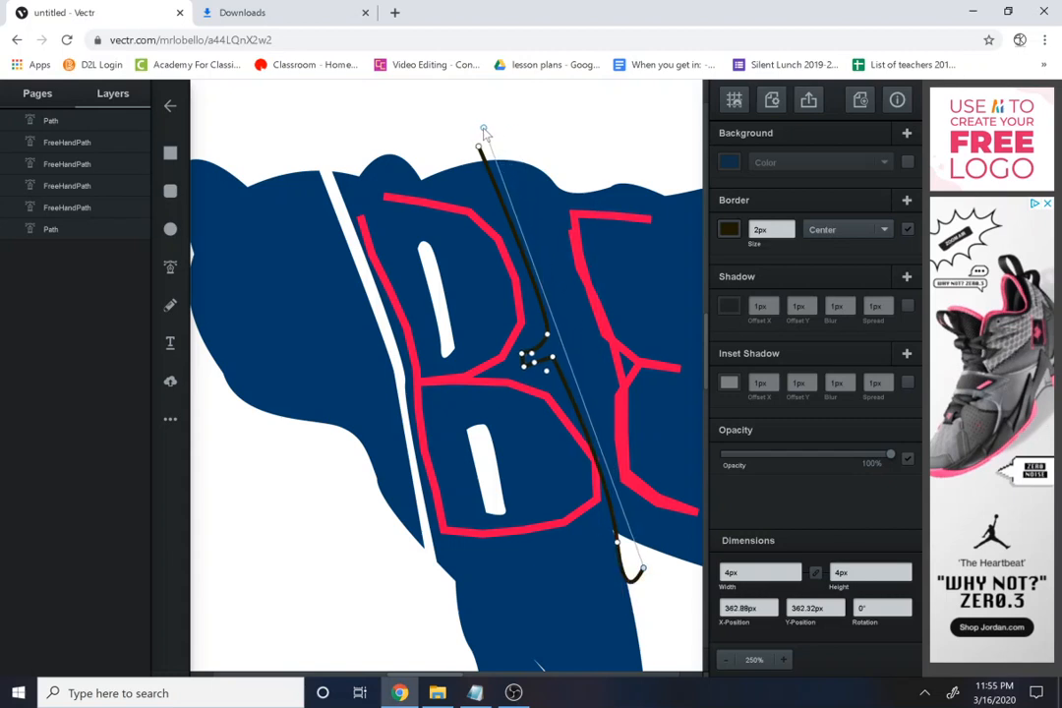
drag(482, 129, 456, 124)
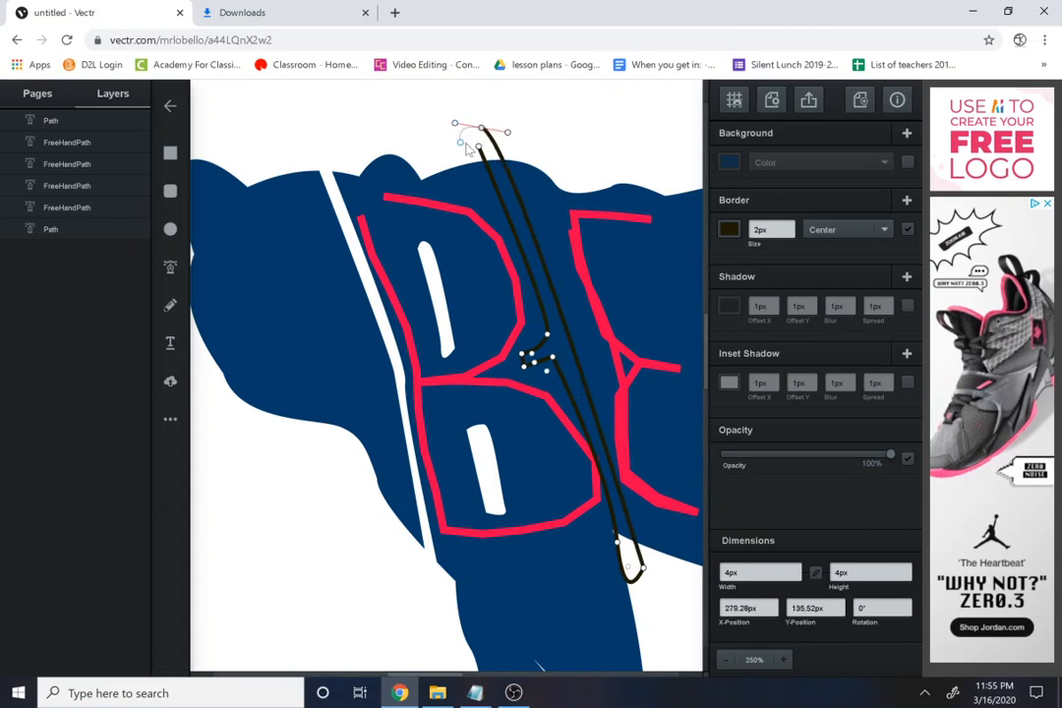
click(479, 146)
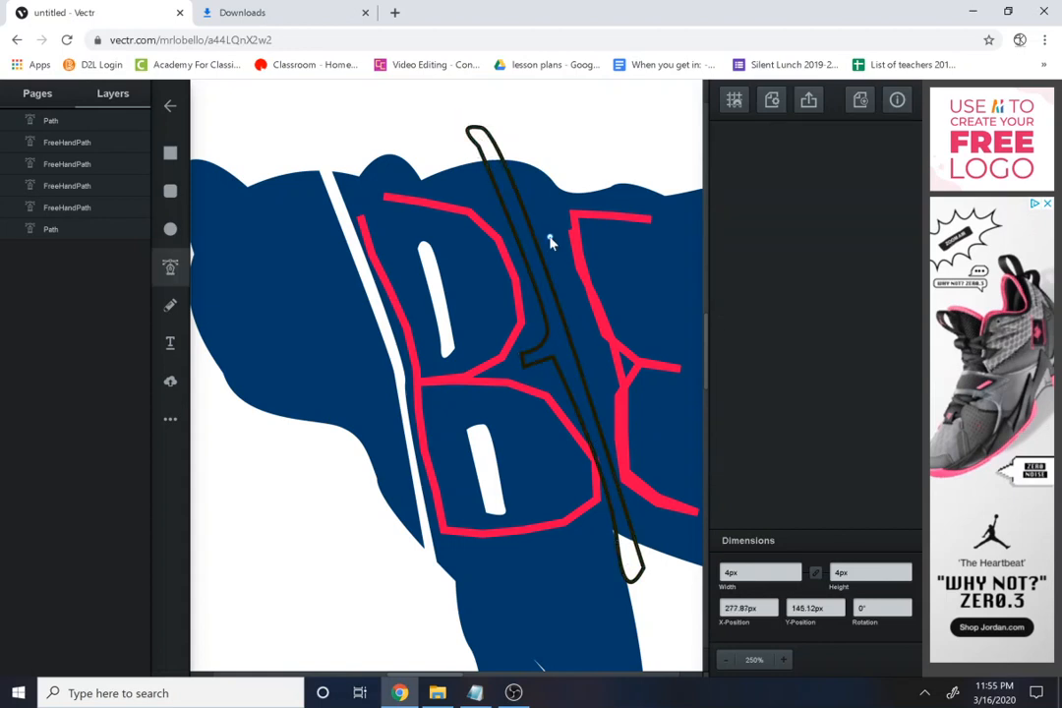
Step: Select the divider together with the bear silhouette and subtract it to separate the B from the E
click(544, 243)
key(Escape)
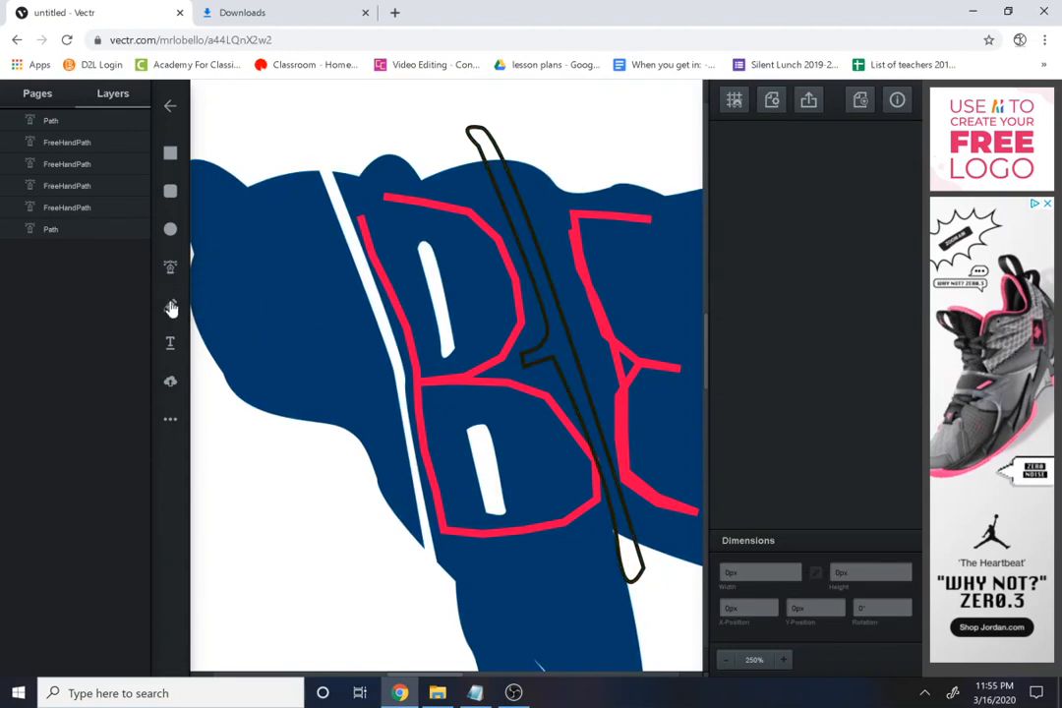
click(534, 212)
click(536, 210)
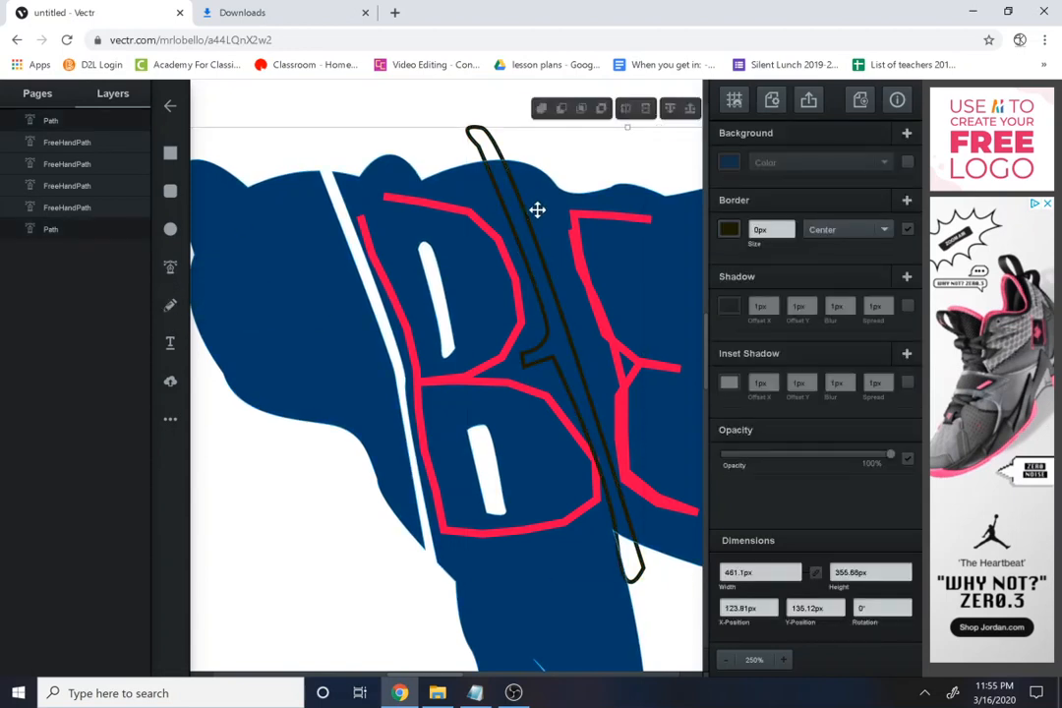
click(560, 108)
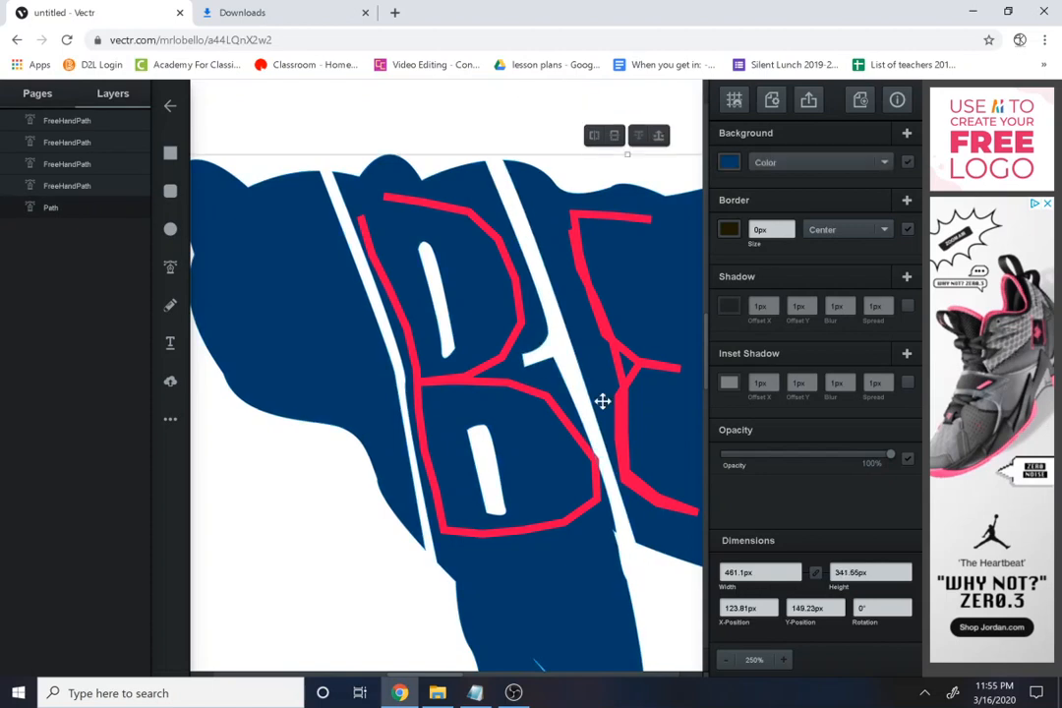
Step: Draw a thin tilted rectangle across the leg just beneath the B and subtract it from the bear silhouette
drag(562, 376, 475, 332)
click(483, 344)
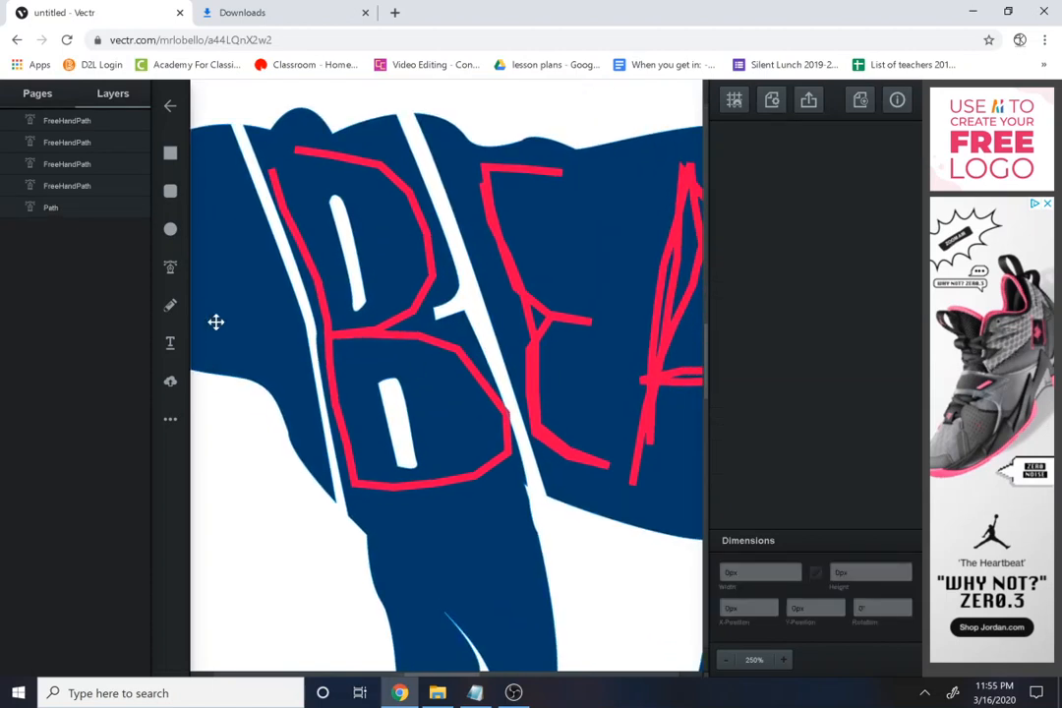
click(170, 153)
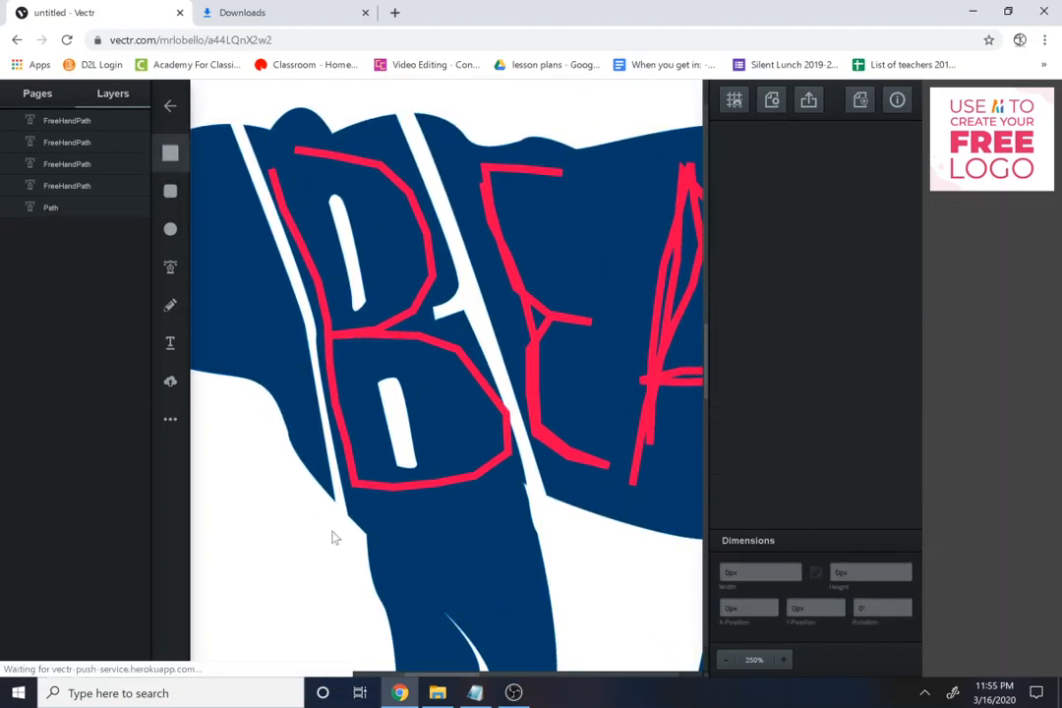
mouse_move(327, 512)
mouse_down()
mouse_move(457, 515)
mouse_move(561, 541)
mouse_move(543, 521)
mouse_move(548, 508)
mouse_up()
click(478, 576)
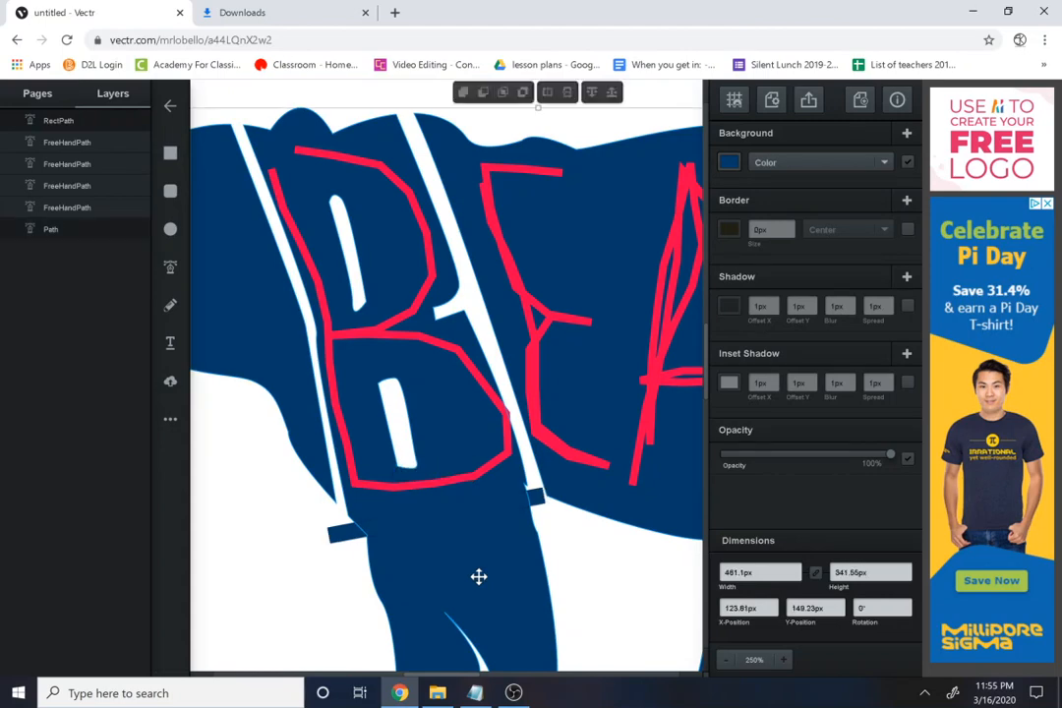
click(483, 93)
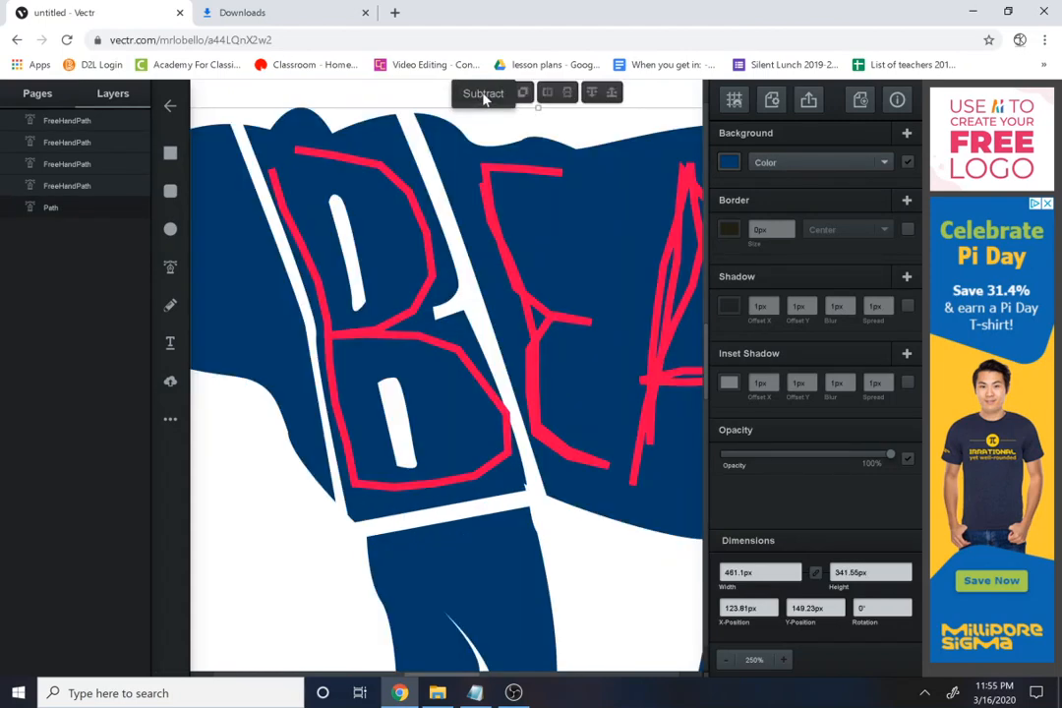
Step: Undo the cut beneath the B and the creation of its thin rectangle
mouse_move(501, 495)
mouse_down()
mouse_move(392, 540)
mouse_move(274, 519)
mouse_up()
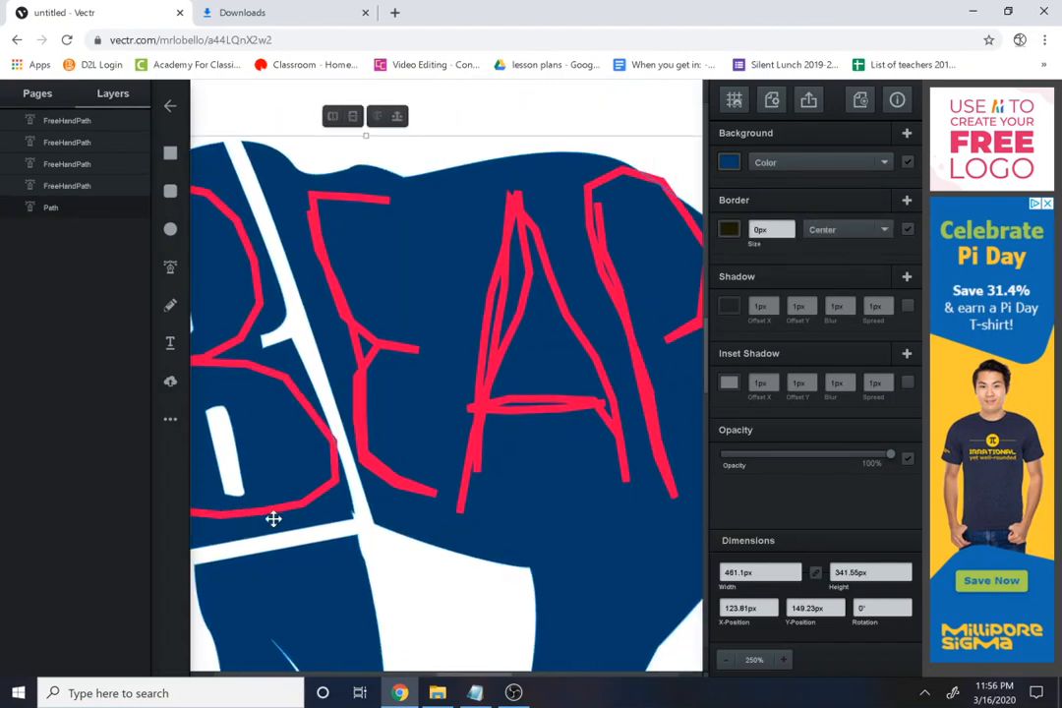
key(ctrl+z)
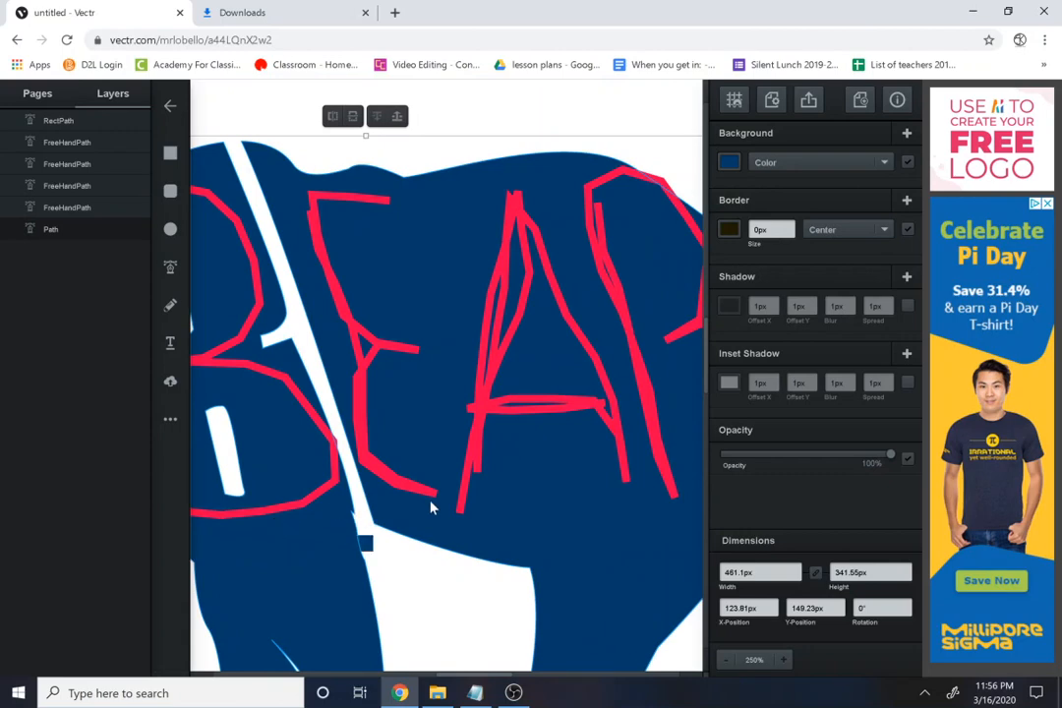
key(ctrl+shift+z)
Step: Delete the red freehand guide of the letter B
drag(376, 540, 500, 578)
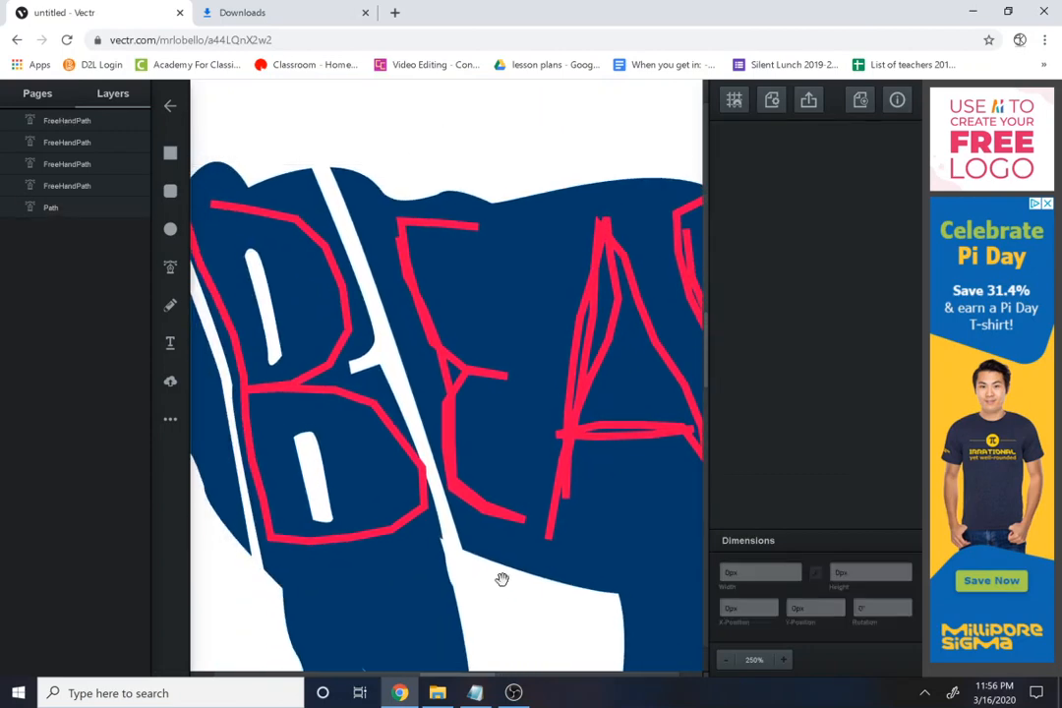
click(334, 350)
key(Delete)
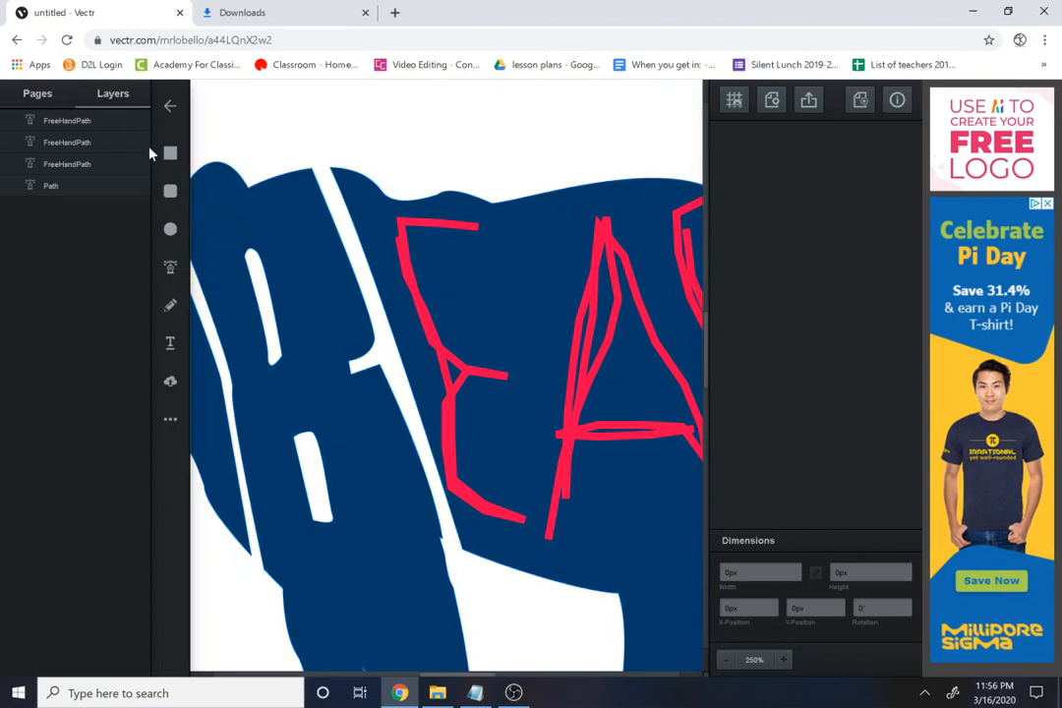
Step: Start a Pen path just above the bear's back, between the red E and A guides
click(171, 267)
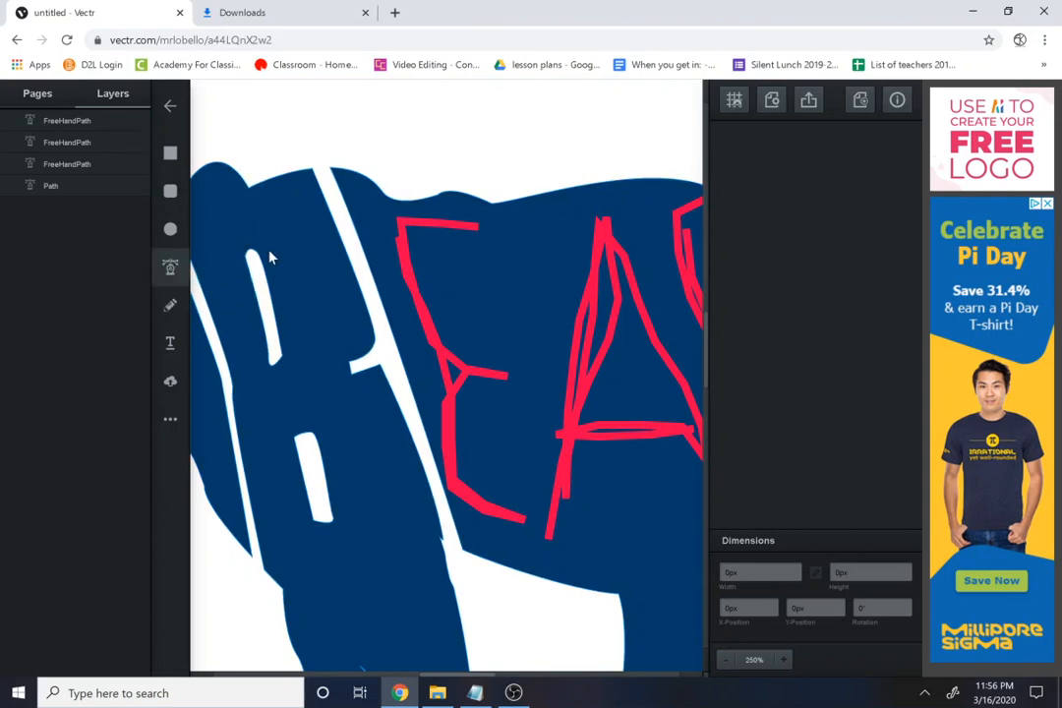
click(556, 154)
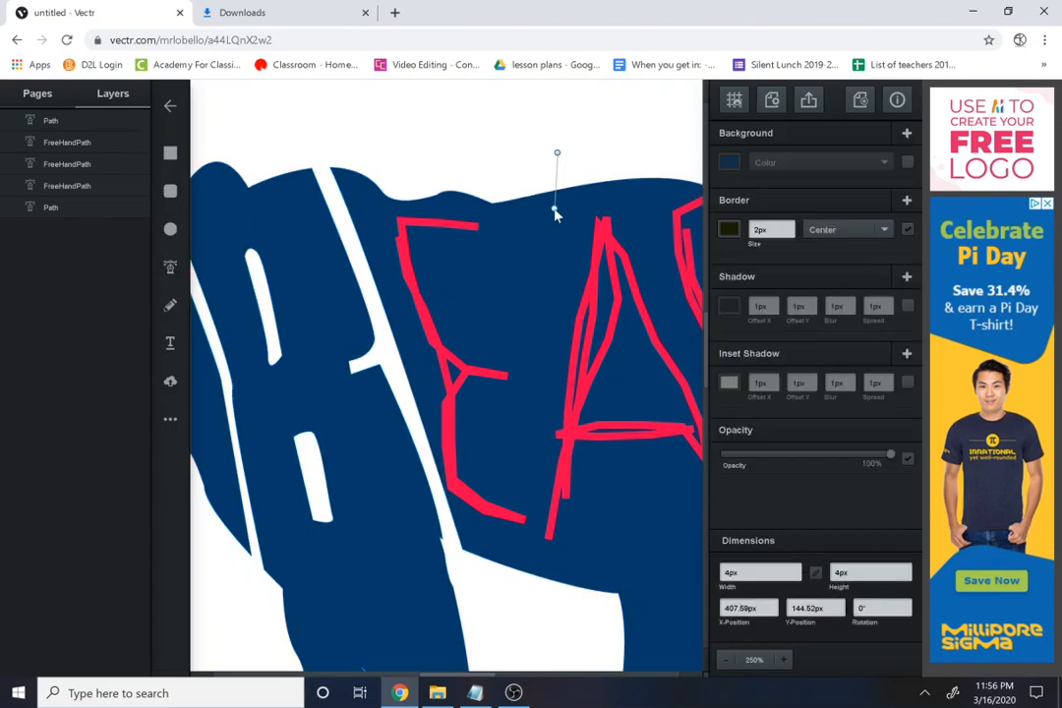
click(541, 285)
click(459, 283)
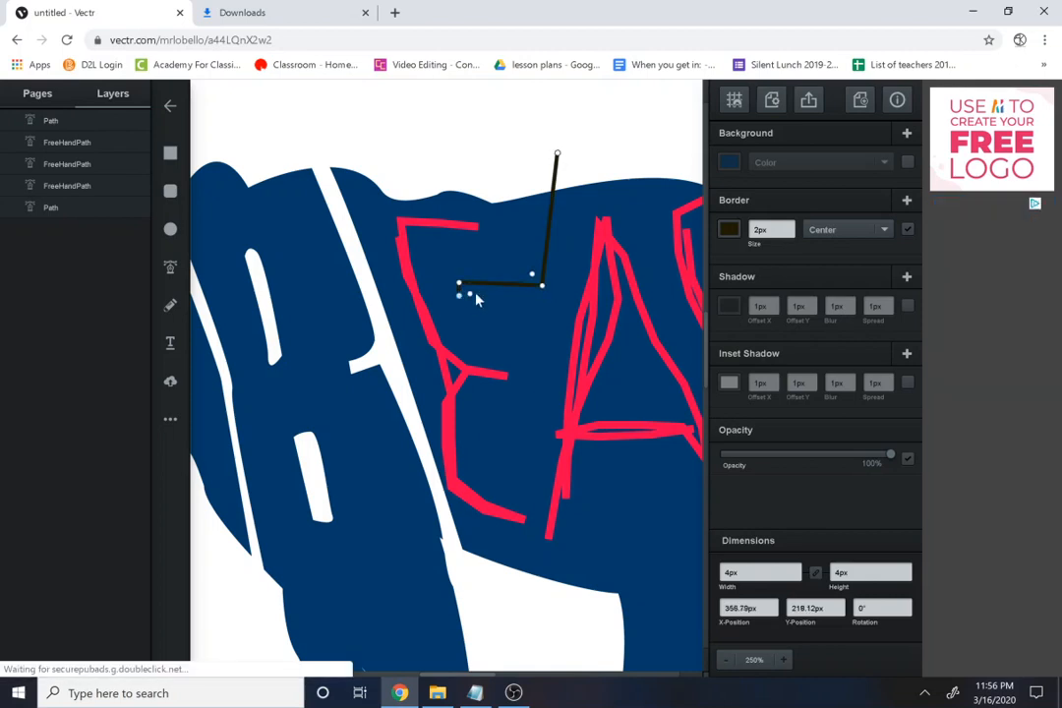
click(539, 301)
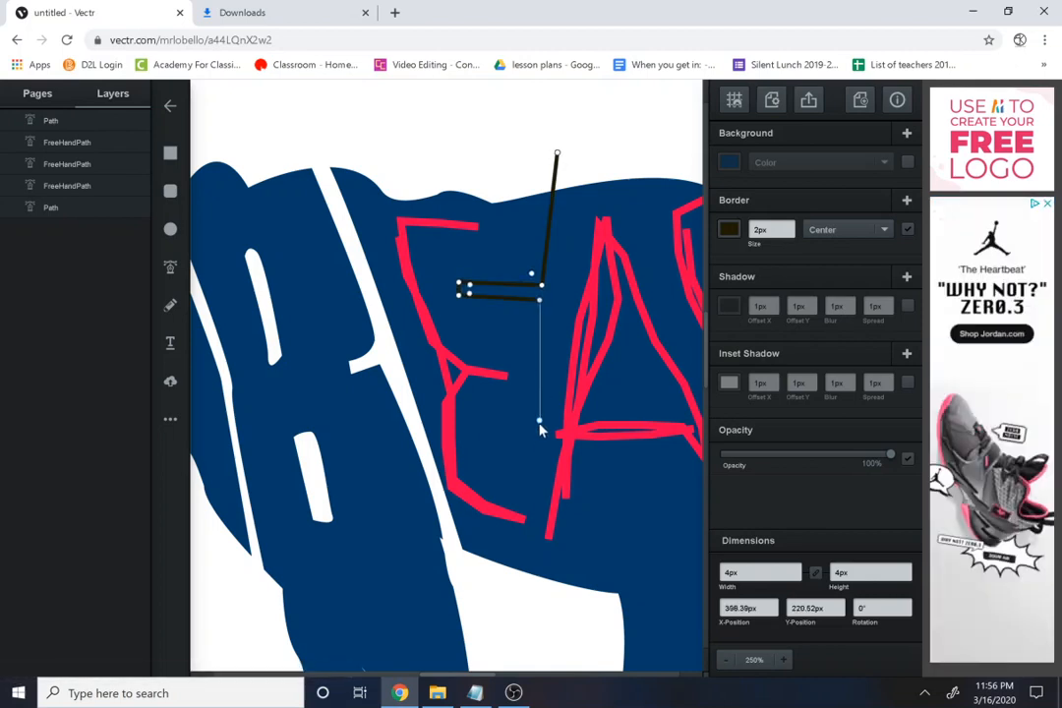
click(534, 438)
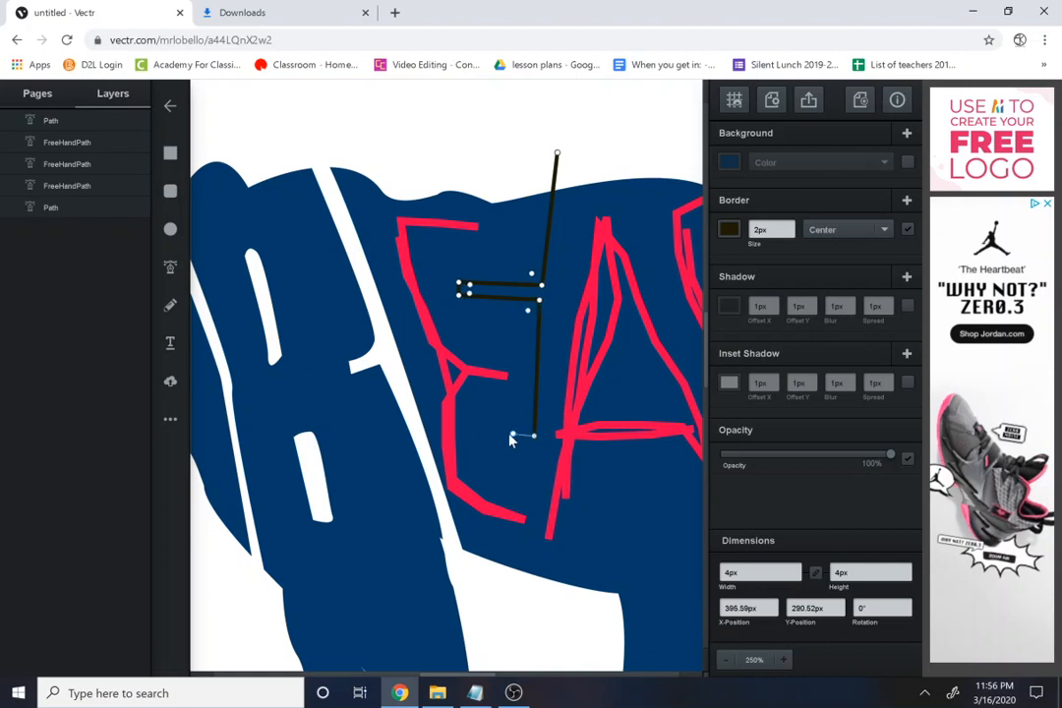
click(480, 433)
key(ctrl+z)
key(ctrl+z)
key(ctrl+z)
key(ctrl+z)
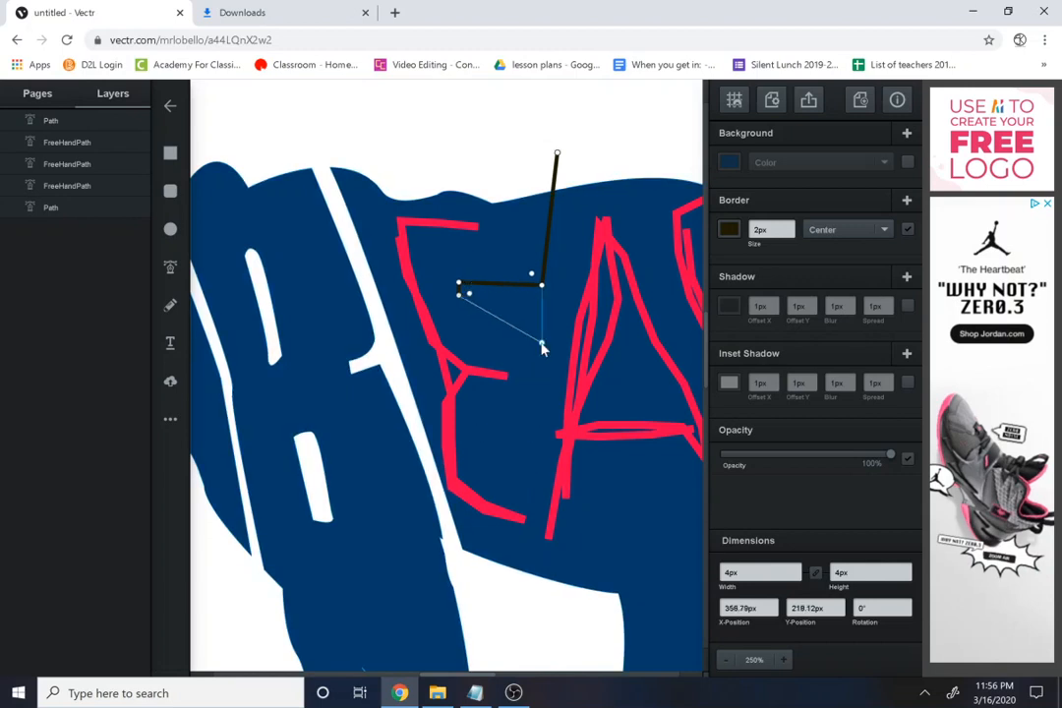
key(ctrl+z)
key(ctrl+z)
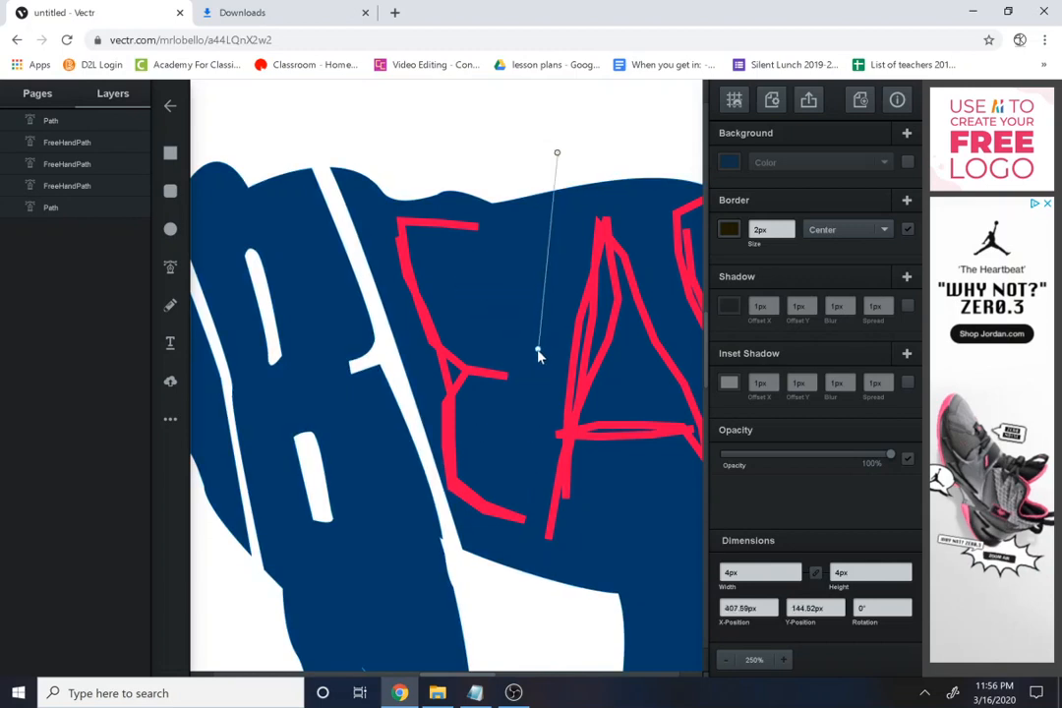
click(536, 345)
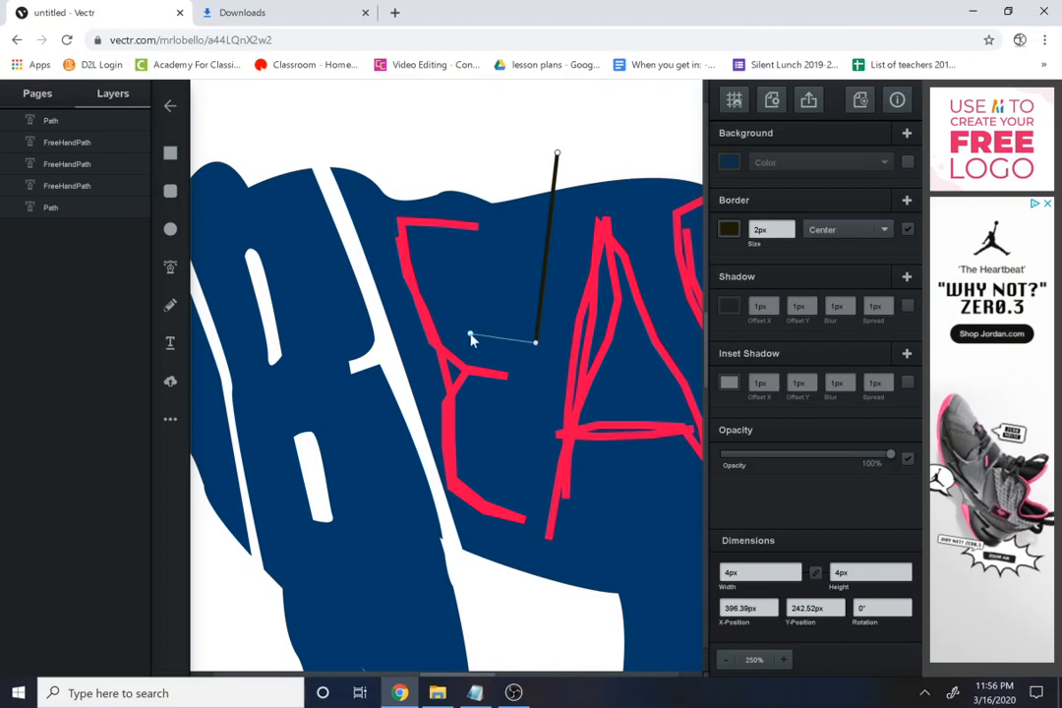
key(ctrl+z)
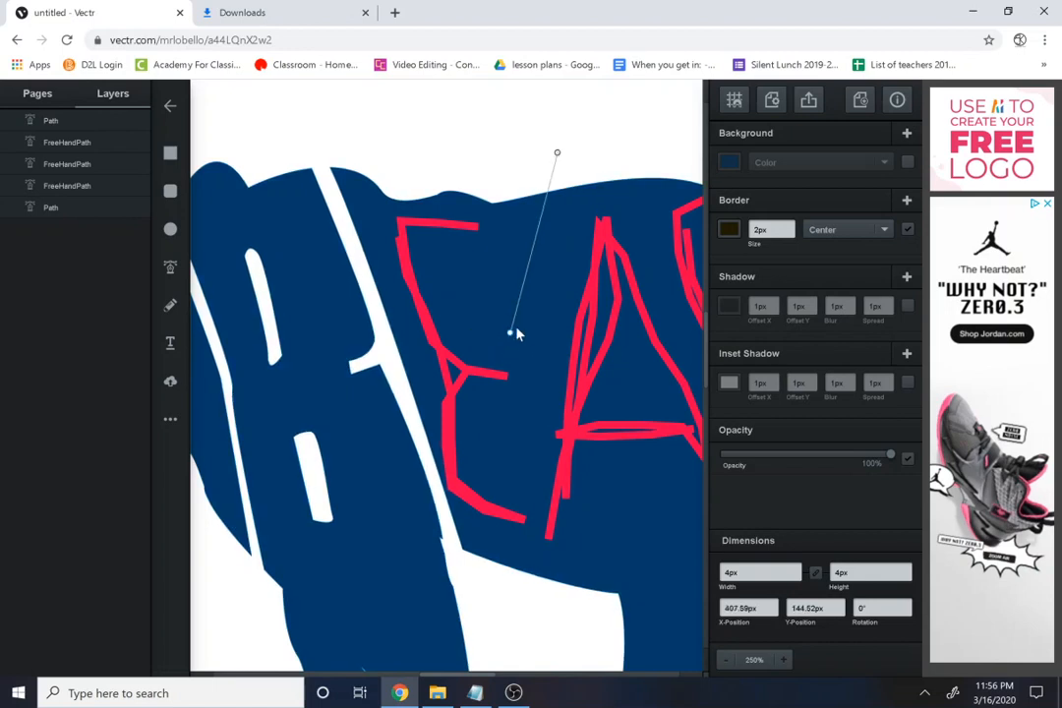
Step: Complete the closed Pen shape as a thin slanted divider between E and A, with two narrow bars reaching into the E for its gaps
click(542, 332)
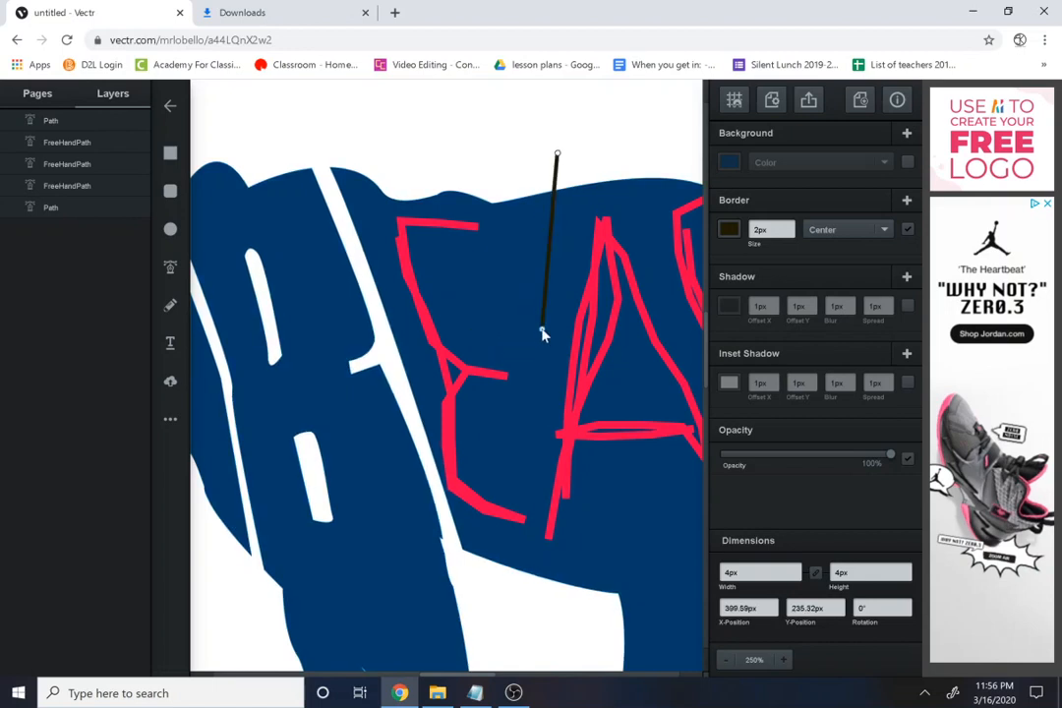
click(466, 327)
click(542, 342)
click(540, 398)
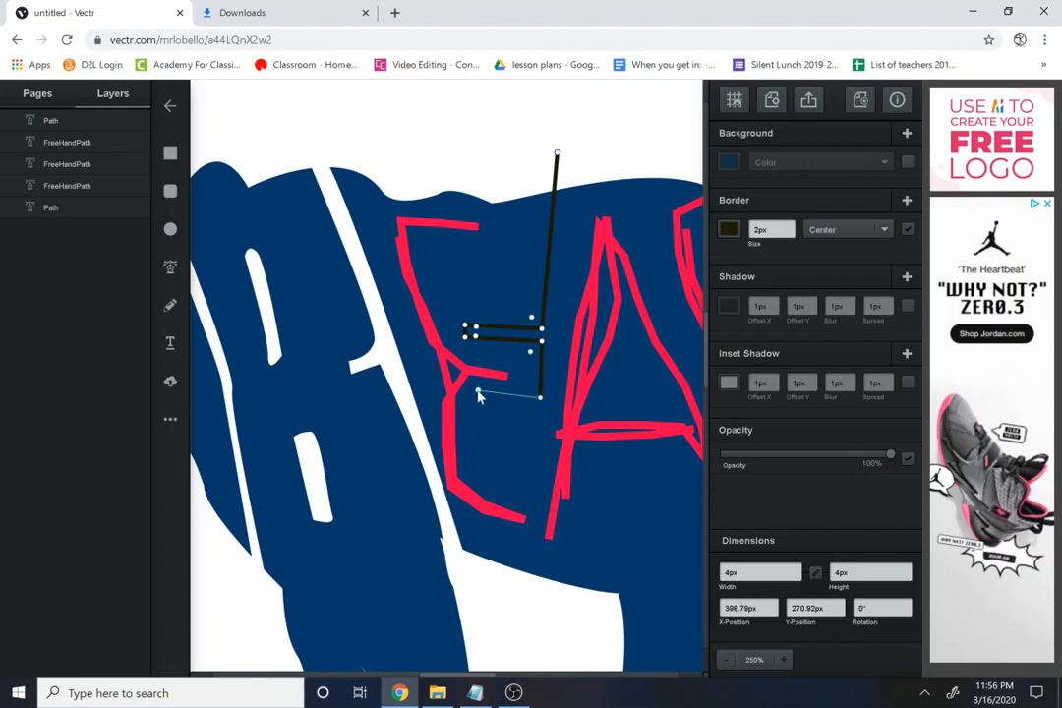
click(478, 393)
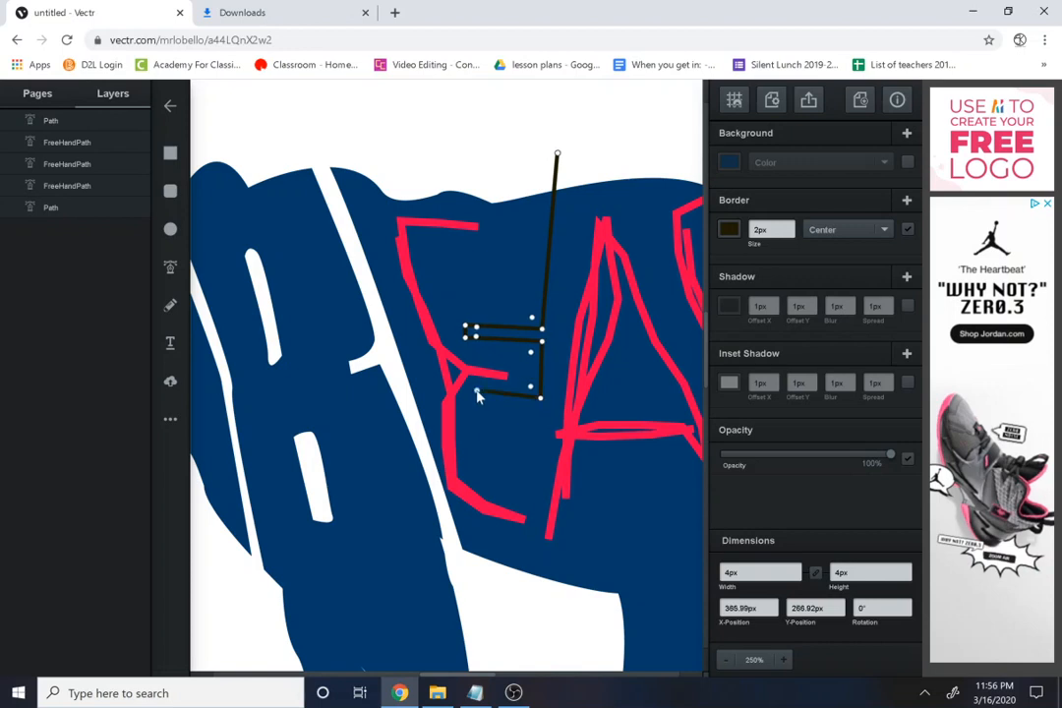
click(542, 414)
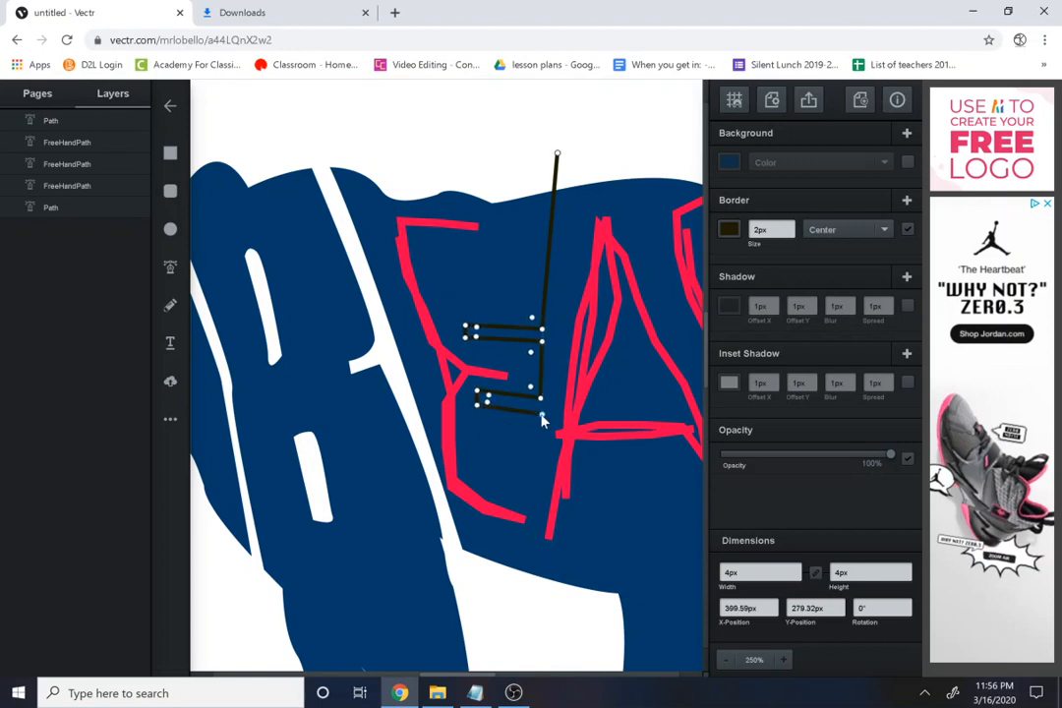
click(515, 595)
click(525, 600)
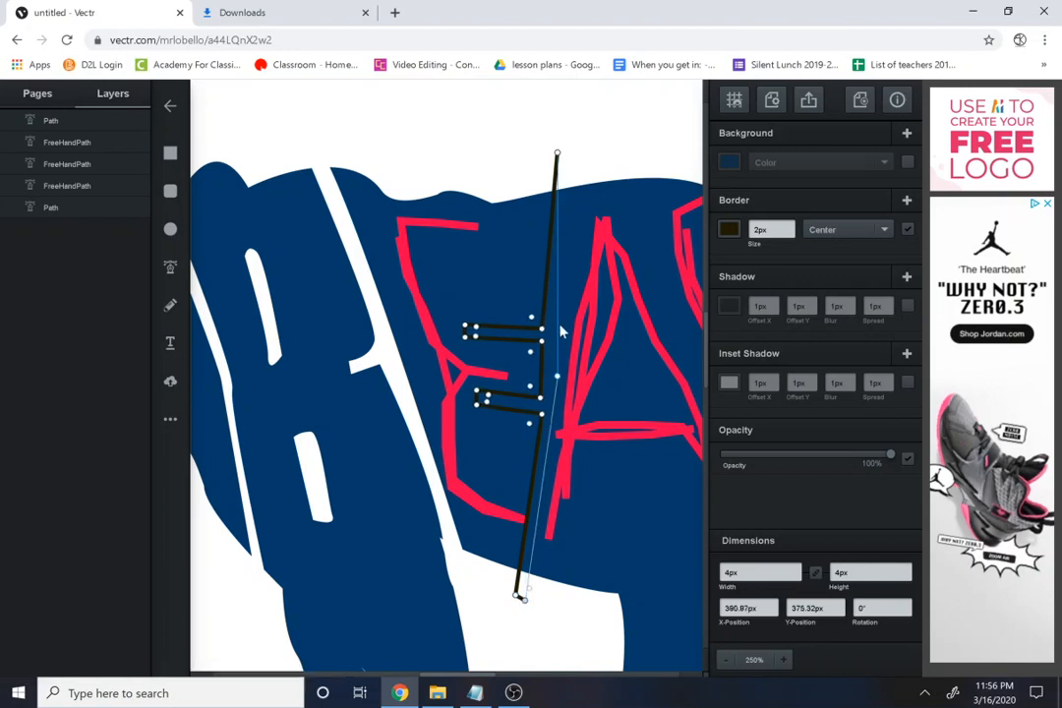
click(570, 151)
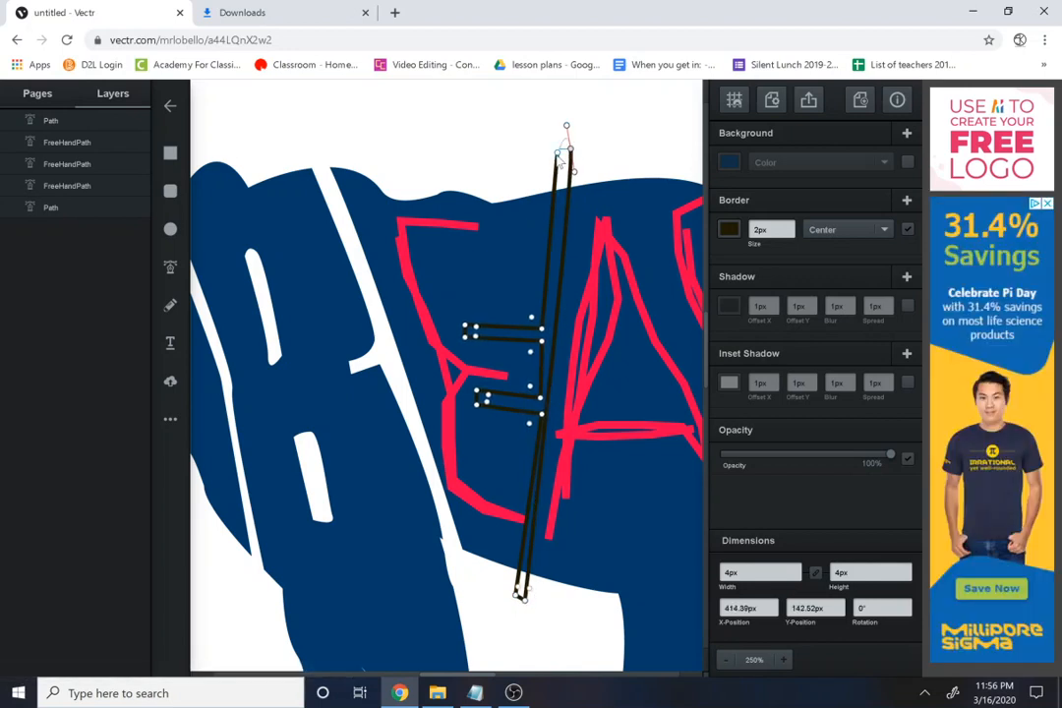
click(558, 155)
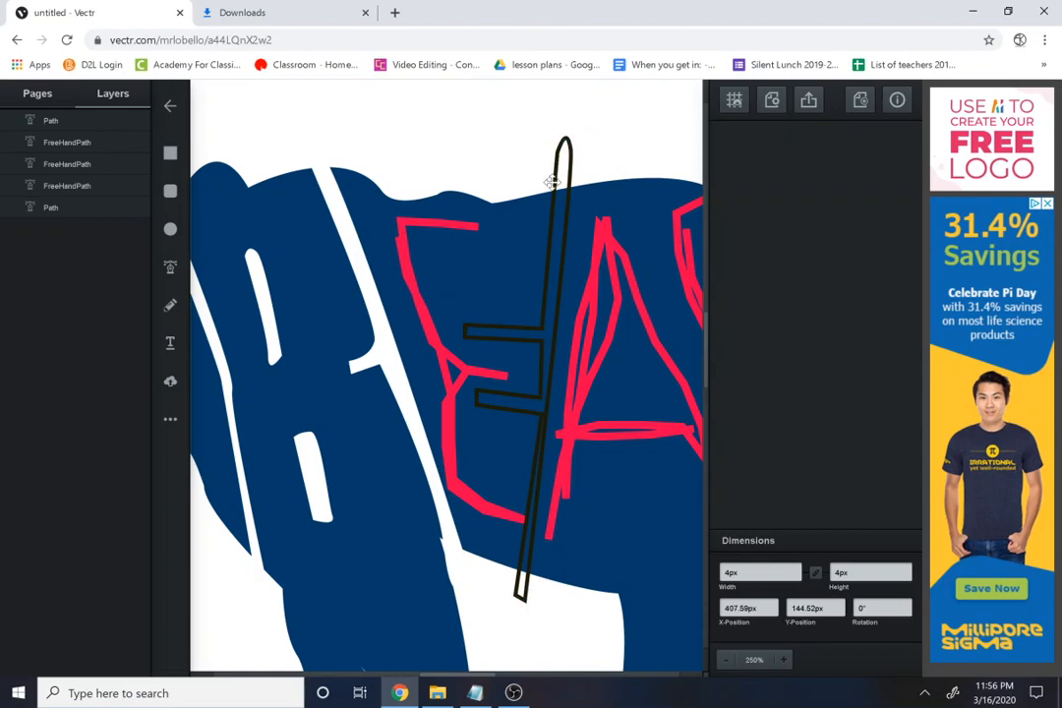
Step: Subtract the E divider shape from the bear silhouette and delete the red freehand guide of the letter E
shift+click(503, 278)
click(408, 120)
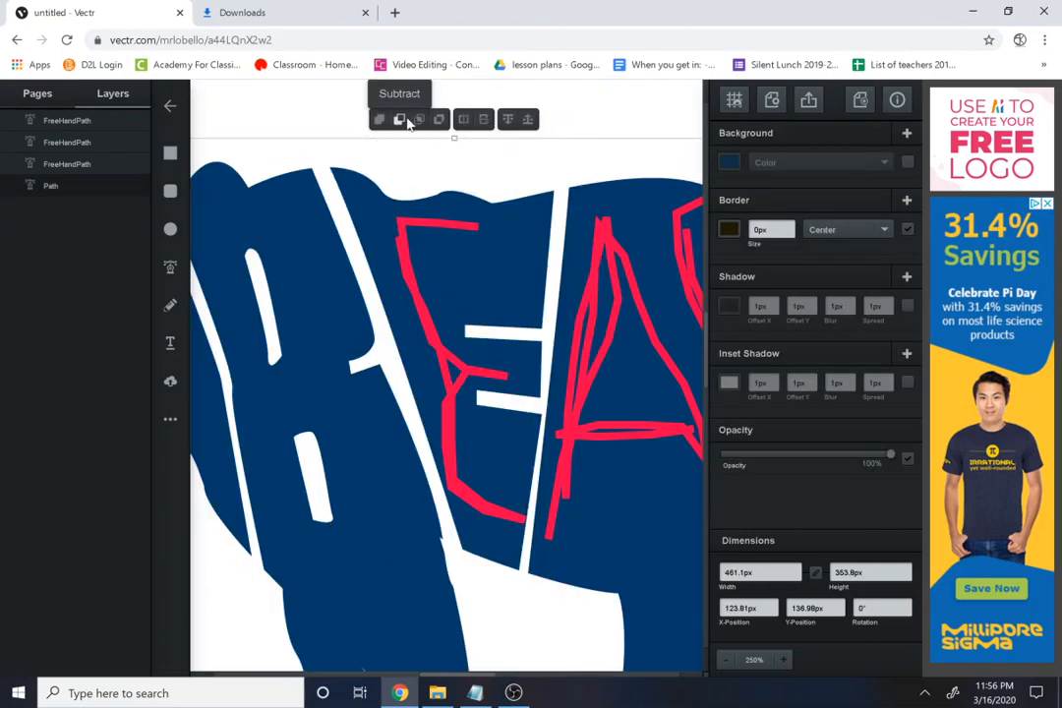
click(431, 320)
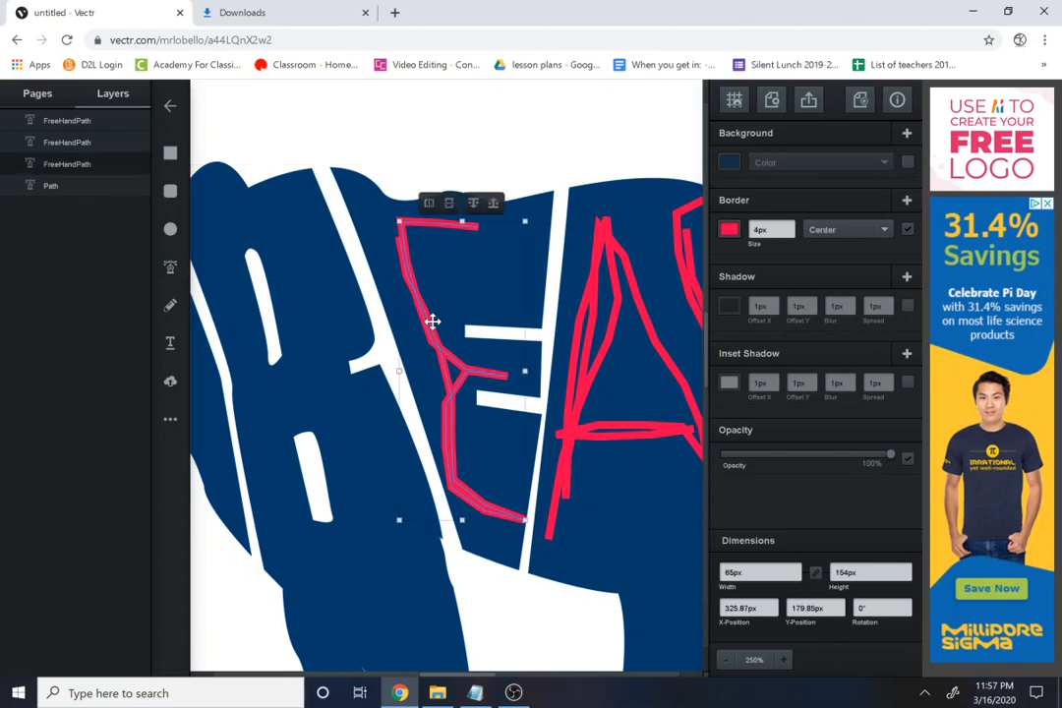
key(Delete)
Step: Draw a narrow closed Pen shape tapering upward above the A guide's crossbar as the letter's inner opening
drag(488, 414, 230, 398)
click(343, 325)
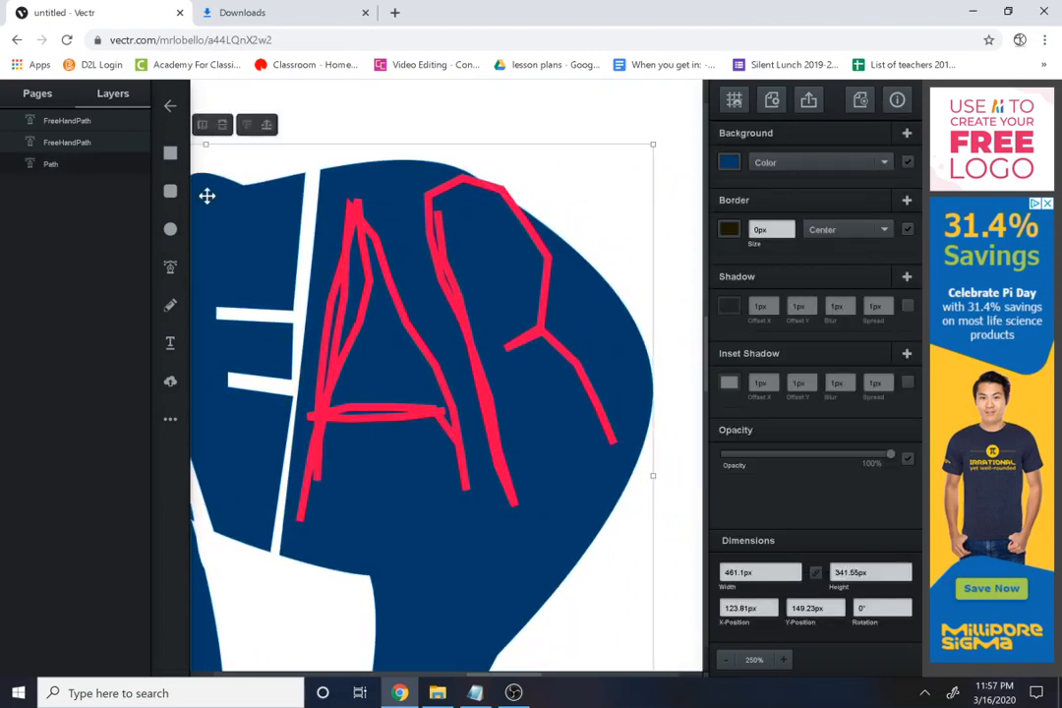
click(170, 267)
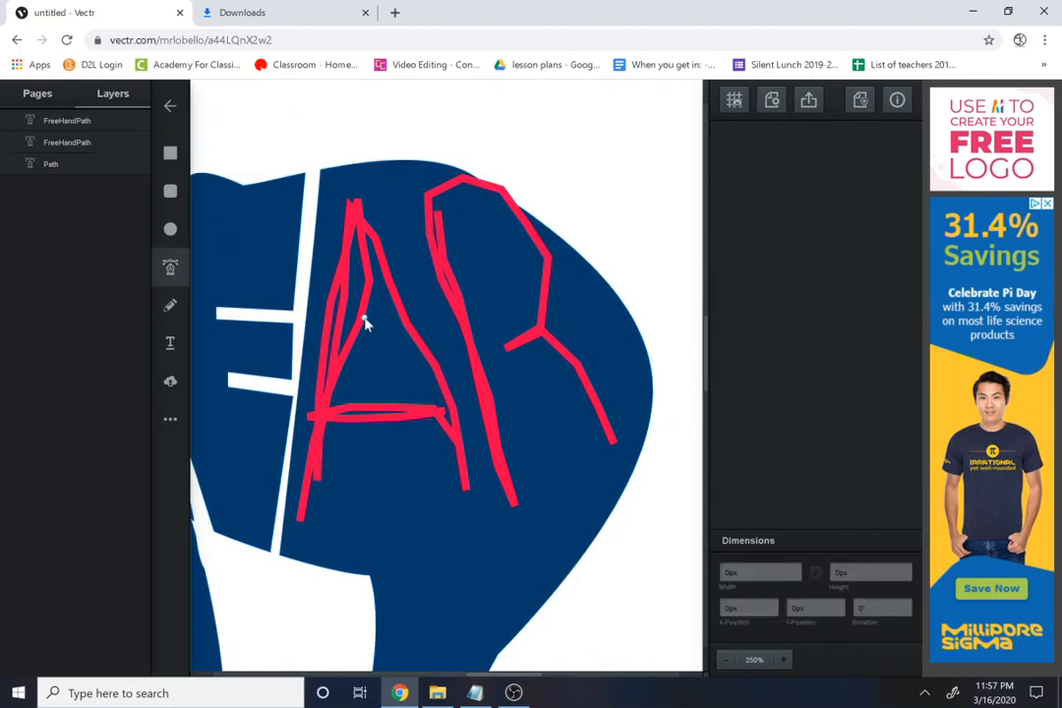
click(359, 389)
click(383, 390)
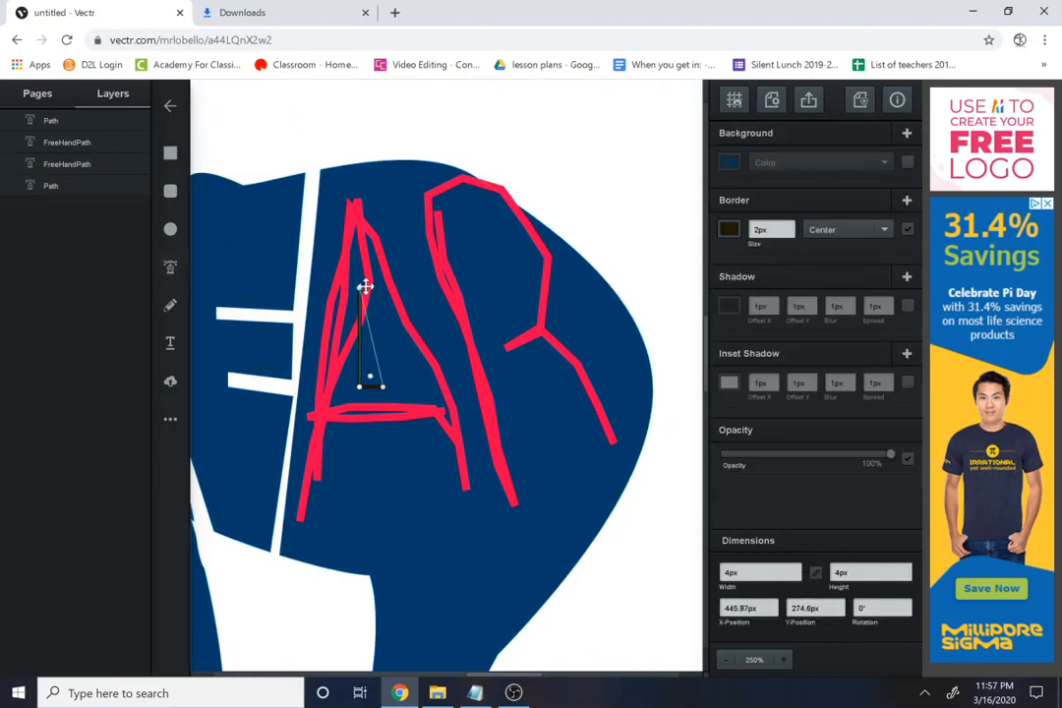
click(361, 287)
key(Escape)
Step: Select the tapered shape together with the bear silhouette and subtract it to cut the A's inner opening
click(377, 358)
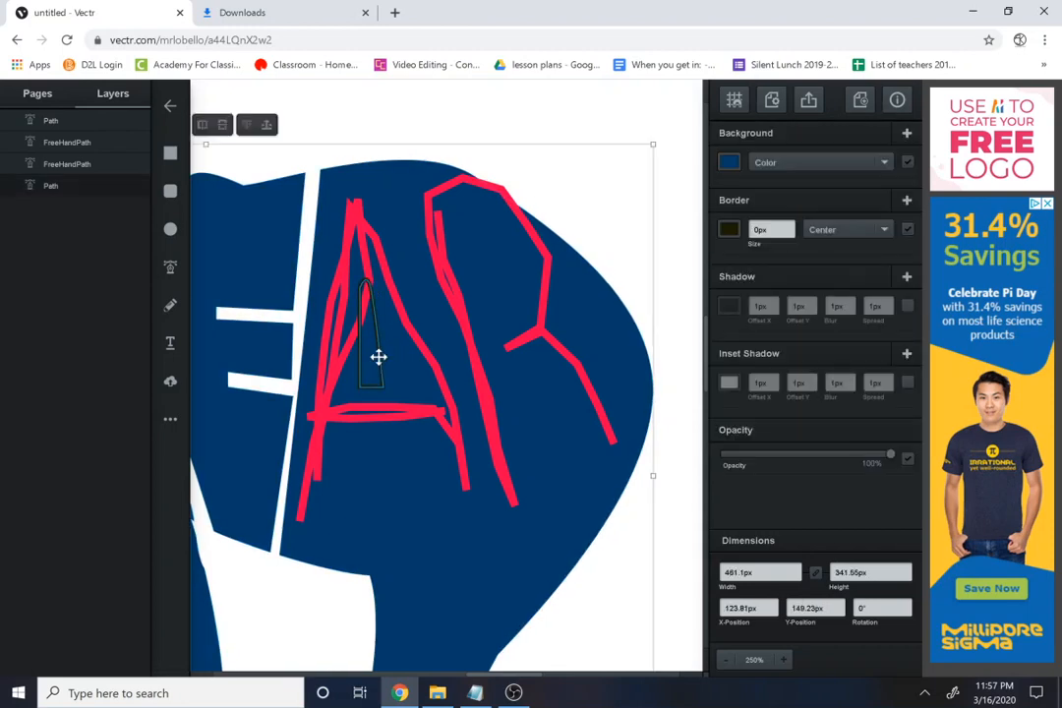
click(381, 364)
shift+click(403, 374)
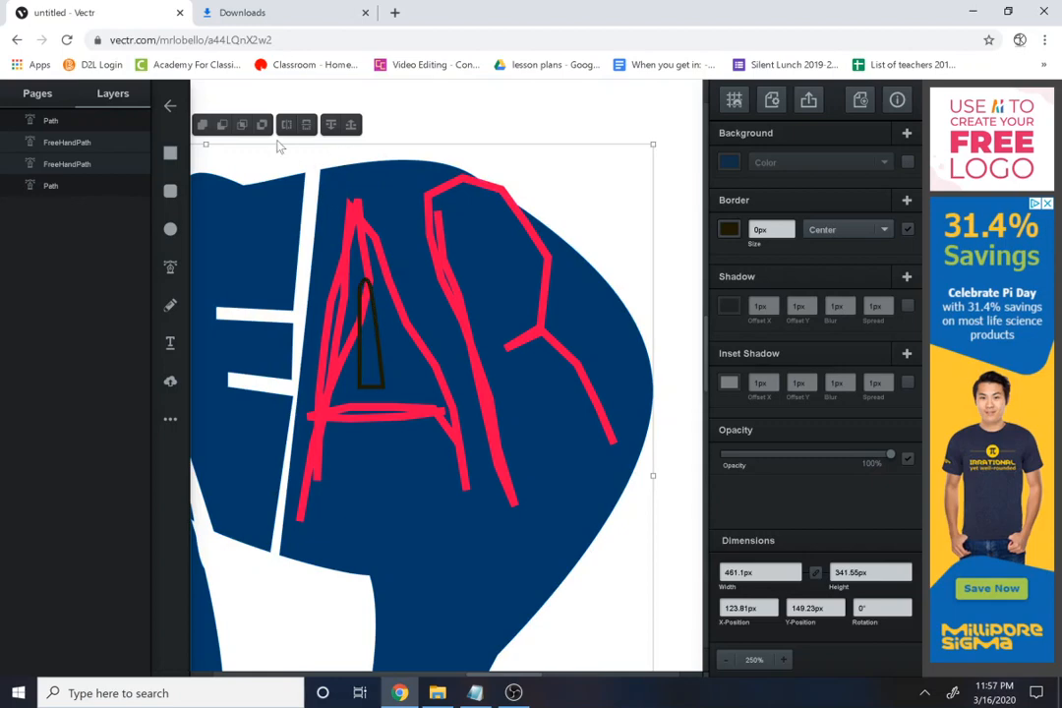
click(241, 126)
click(208, 125)
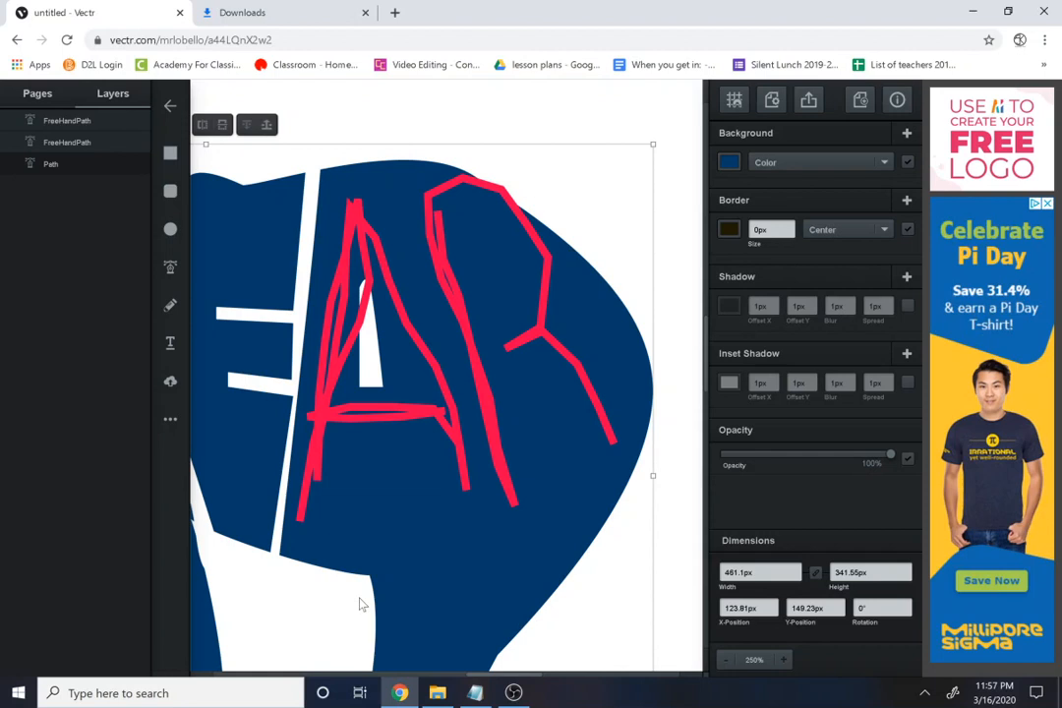
Step: Draw a thin L-shaped closed Pen path, about 114 by 61 px, between the A's legs and across the top of the bear's hind leg
click(170, 267)
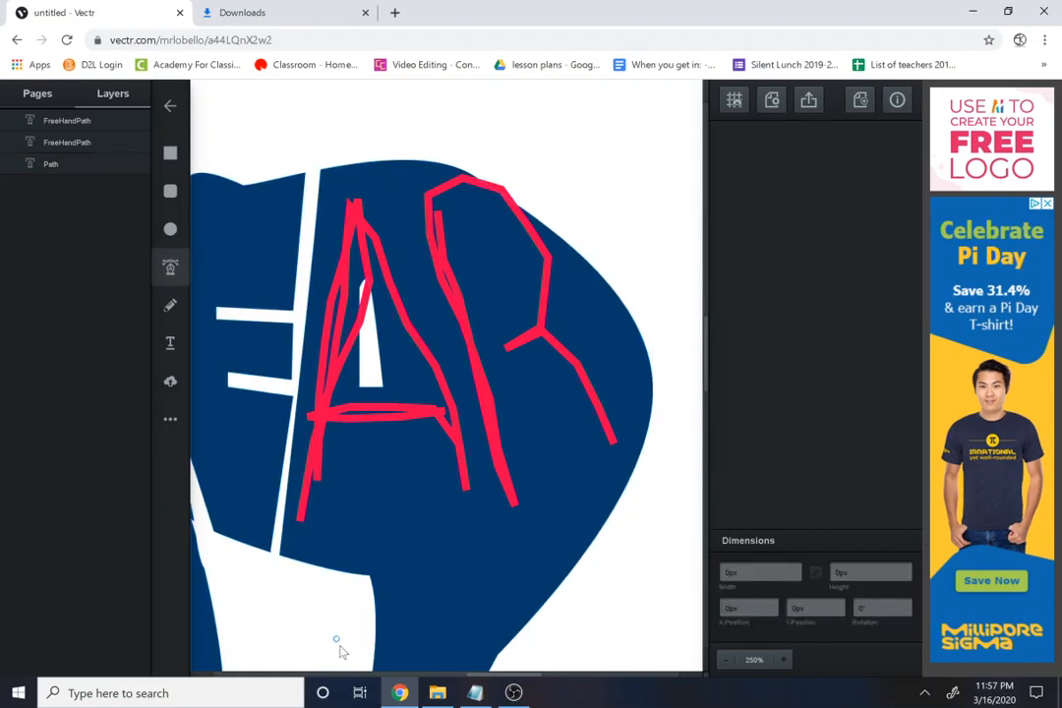
click(363, 581)
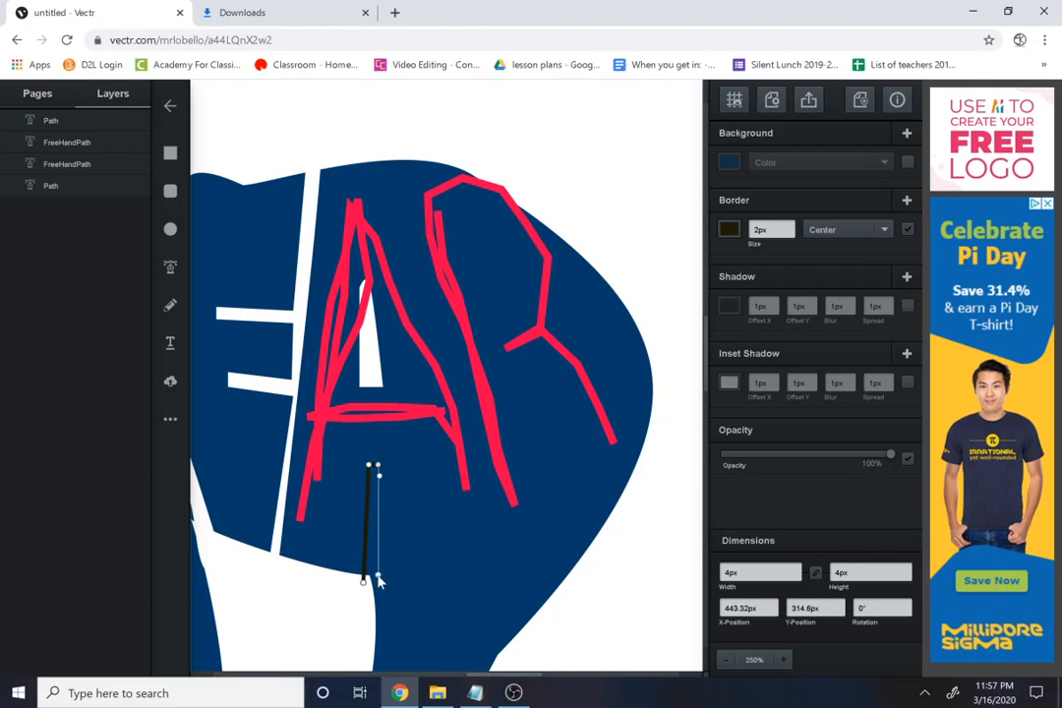
click(380, 580)
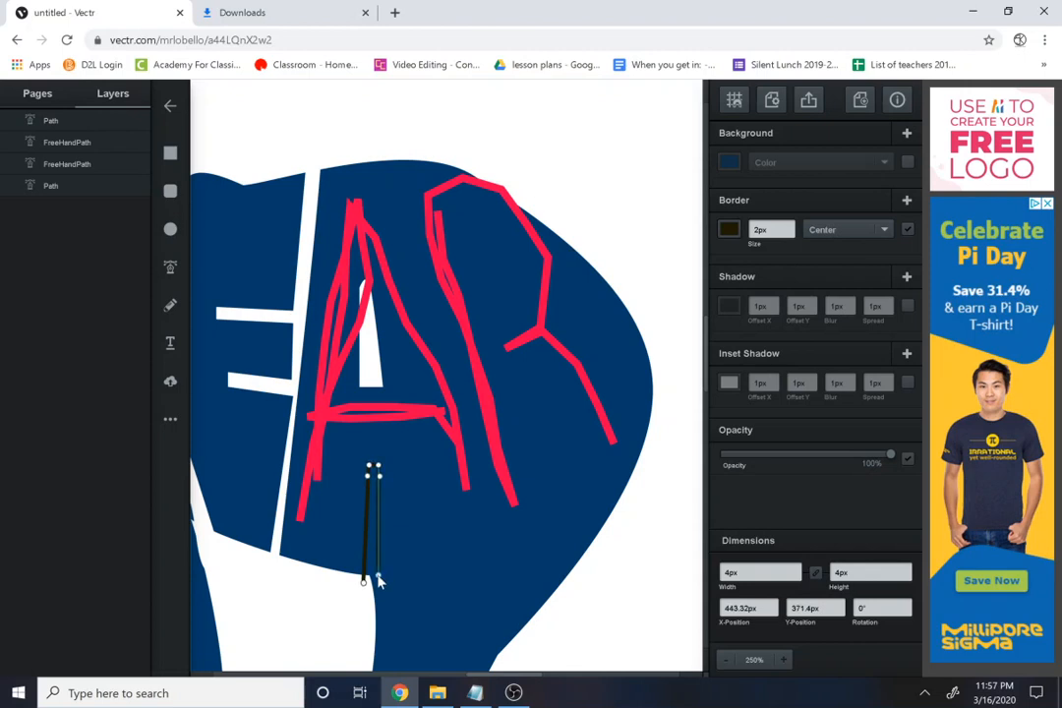
click(583, 565)
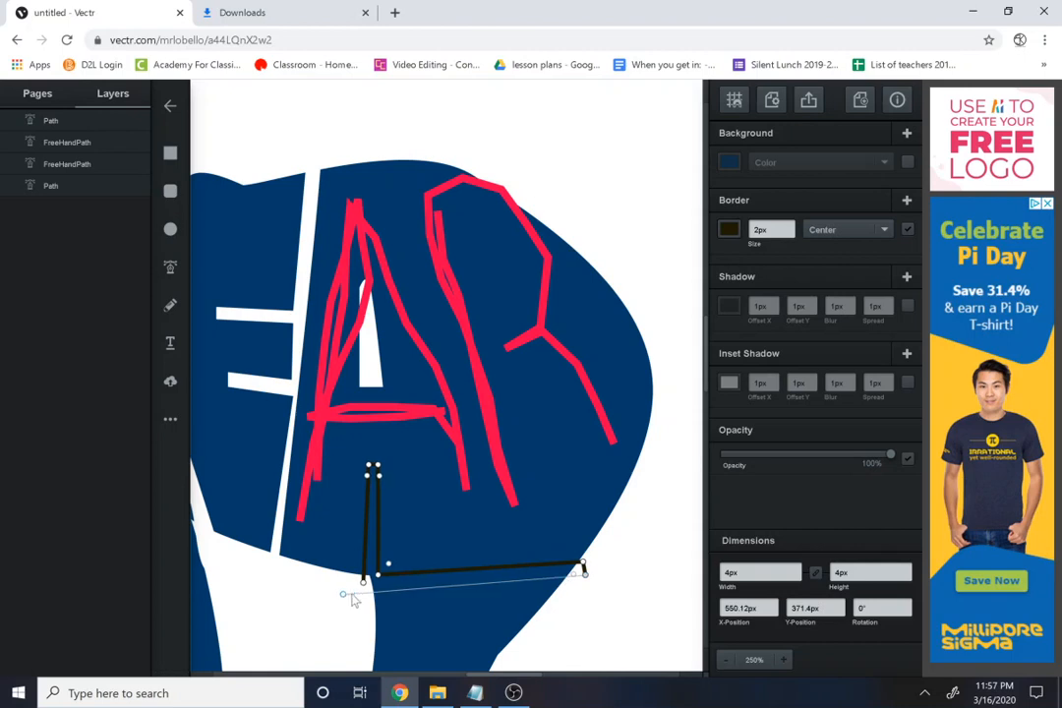
key(Escape)
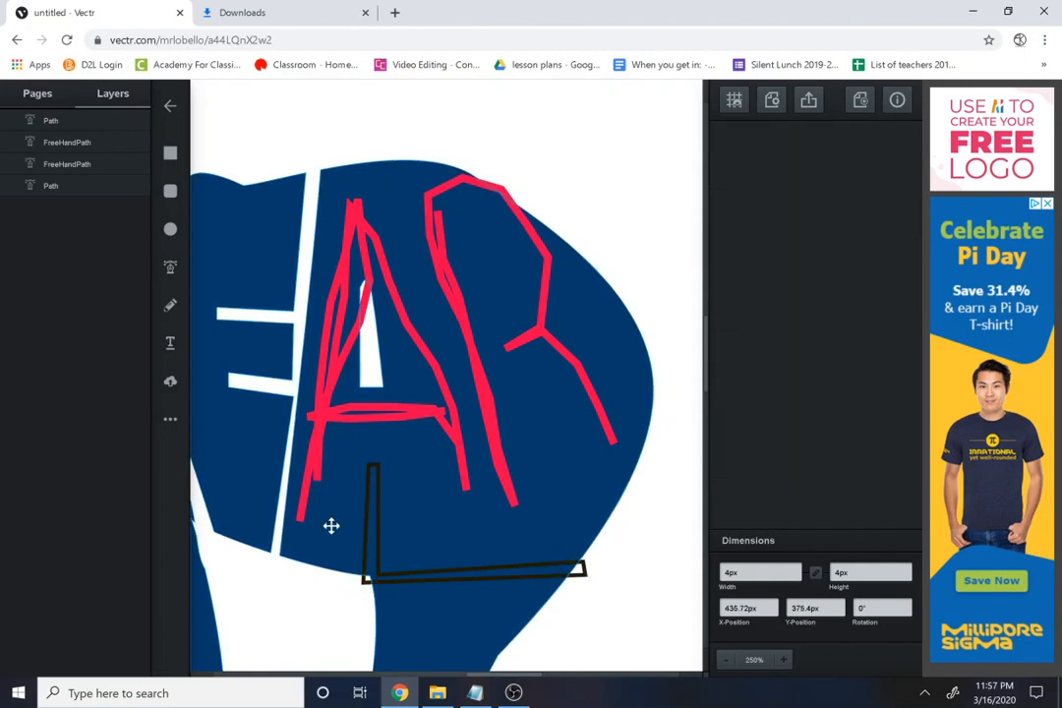
Step: Select the L-shaped path together with the bear silhouette and subtract it to form the A's legs and detach the hind leg
click(385, 565)
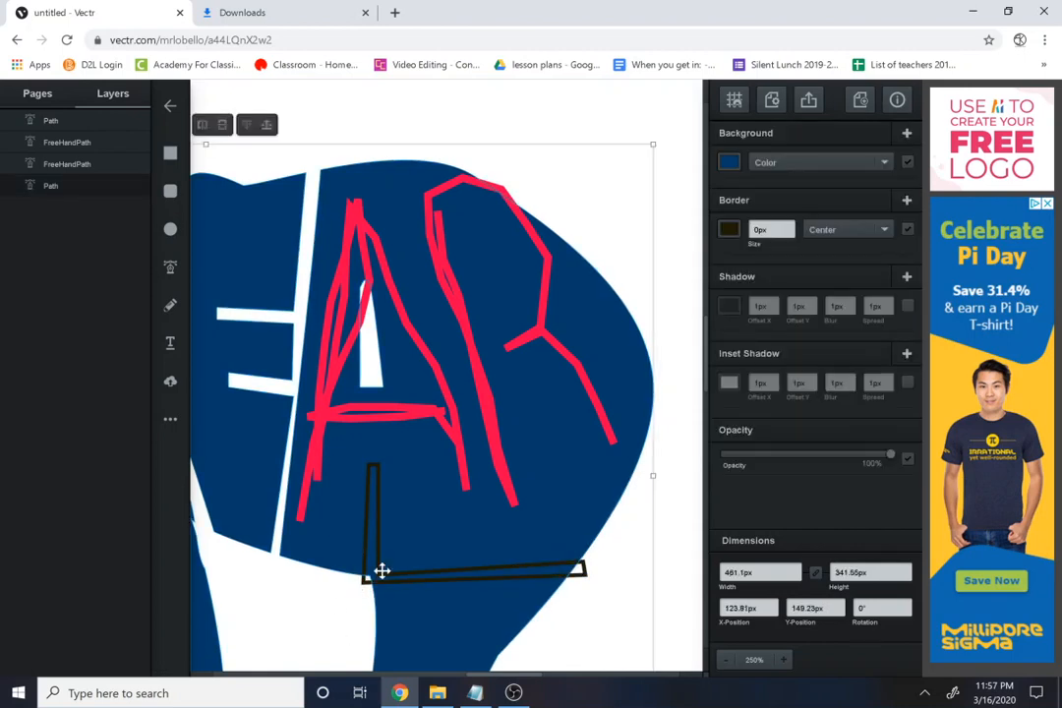
click(339, 630)
click(368, 578)
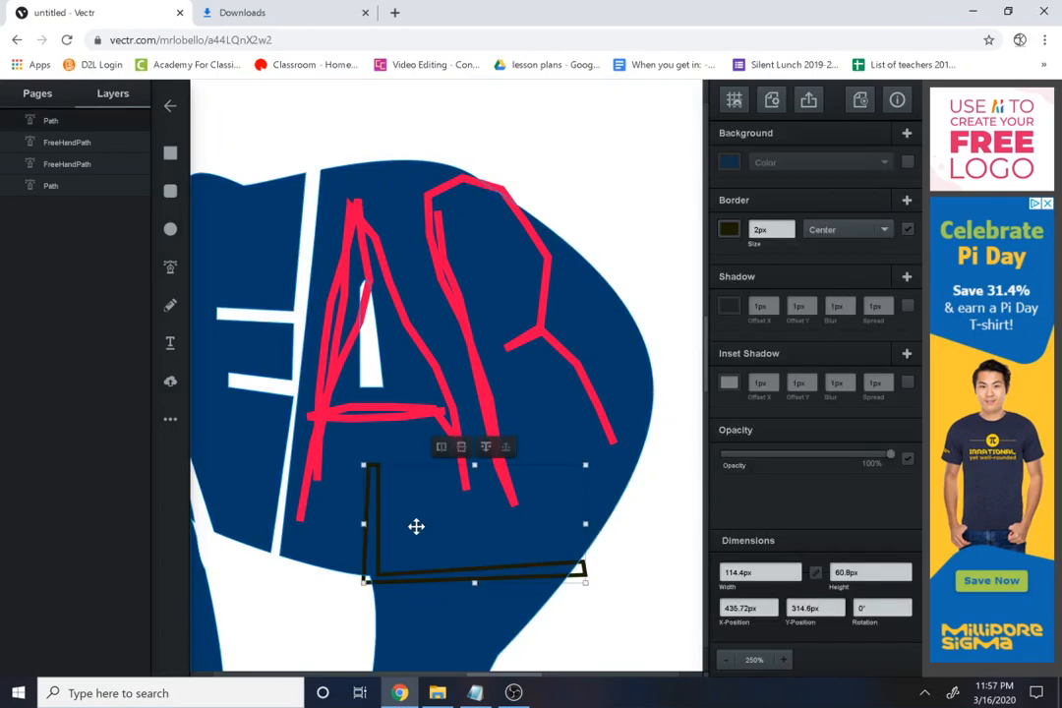
click(416, 526)
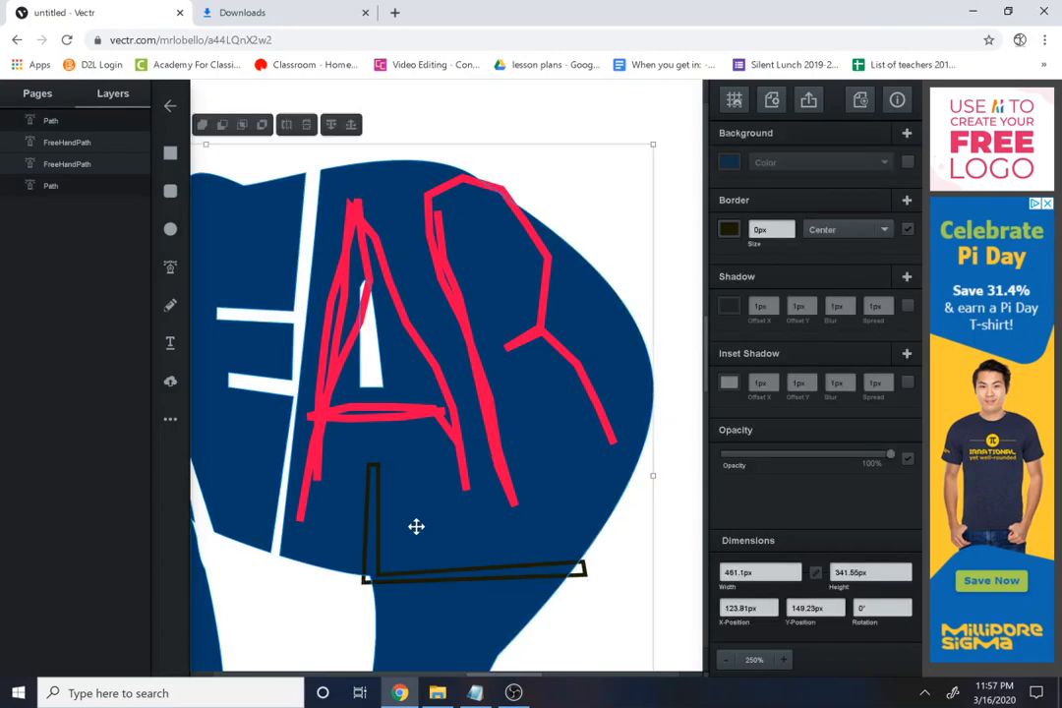
click(221, 124)
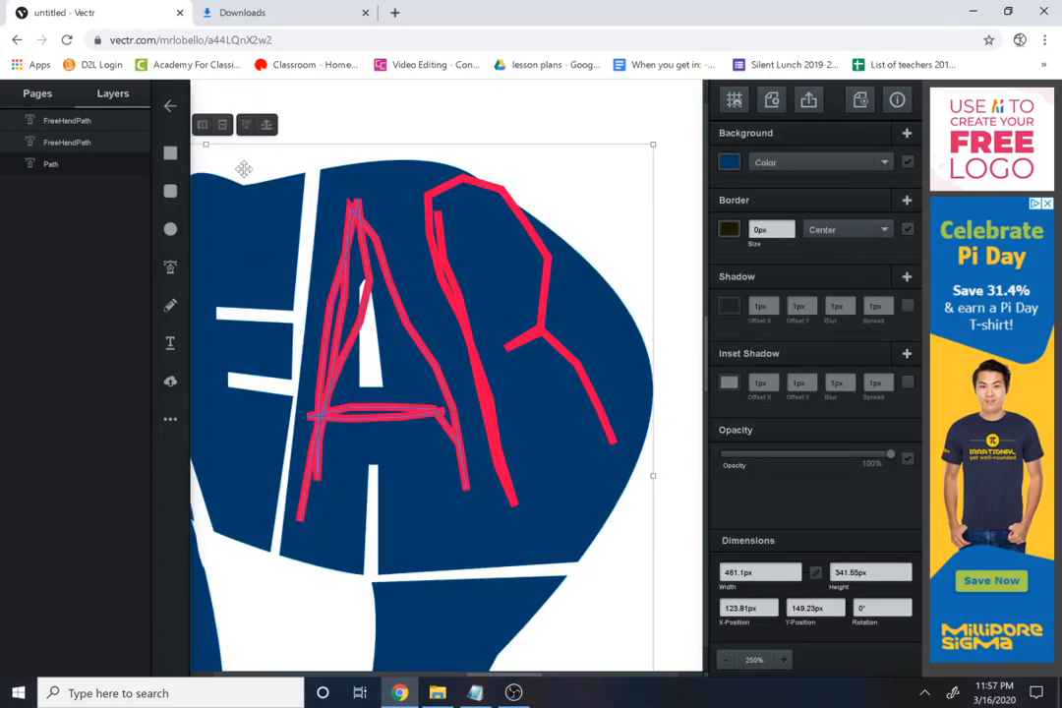
Step: Draw a long, thin, curved closed Pen path between the A and R guides, from above the bear's back to the hind-leg cut
click(170, 283)
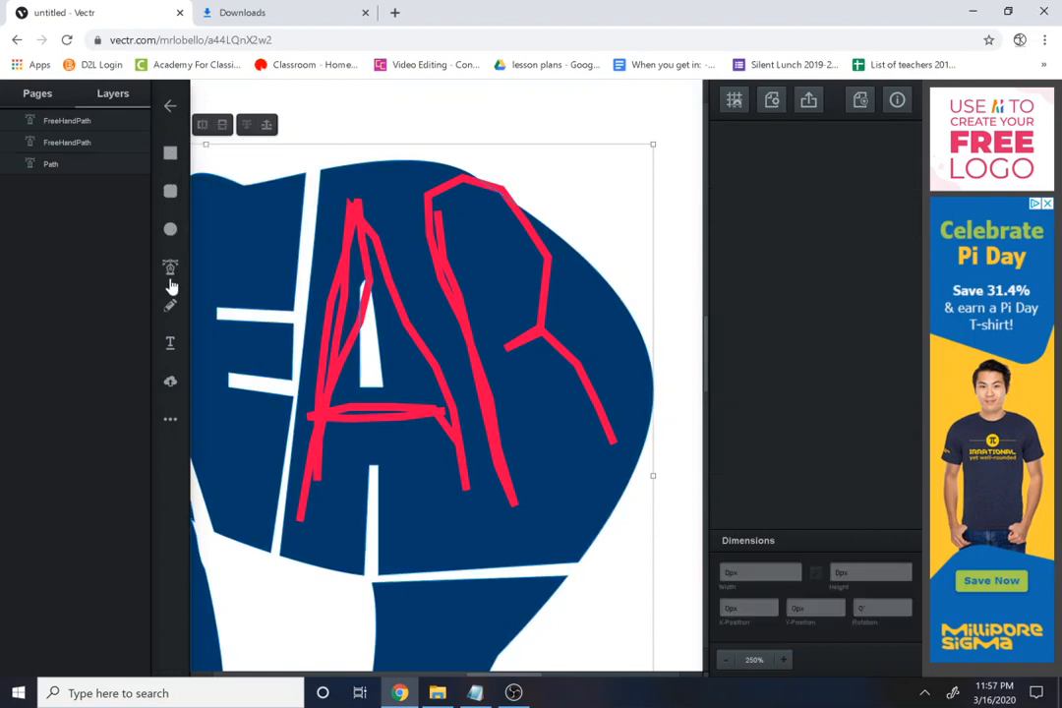
click(366, 152)
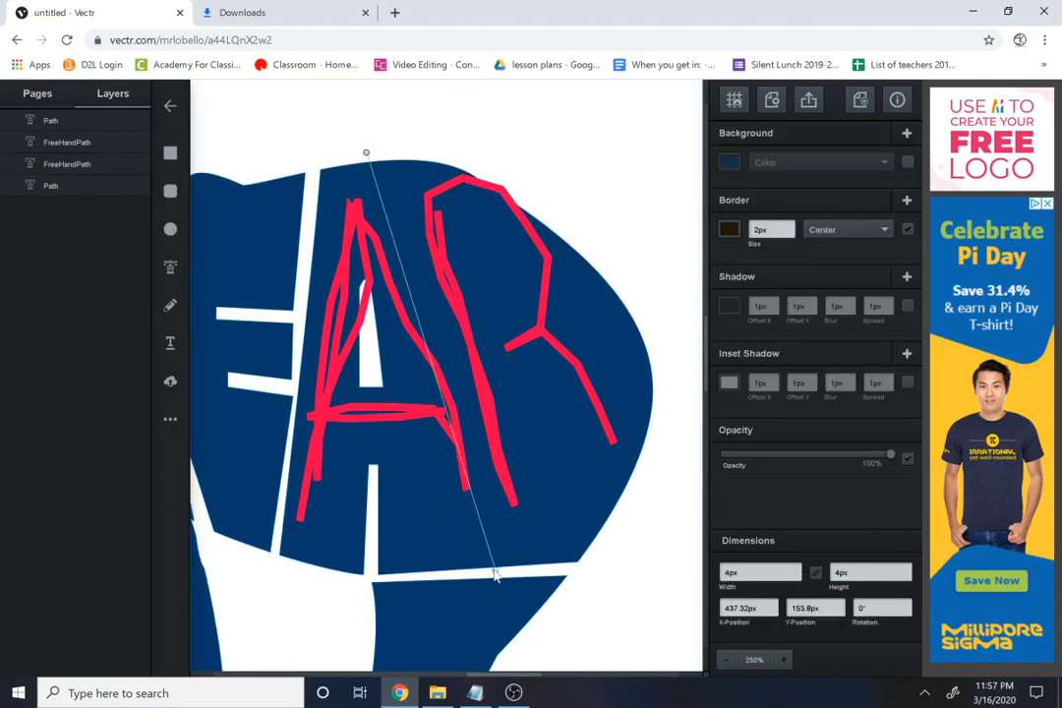
drag(492, 569, 484, 650)
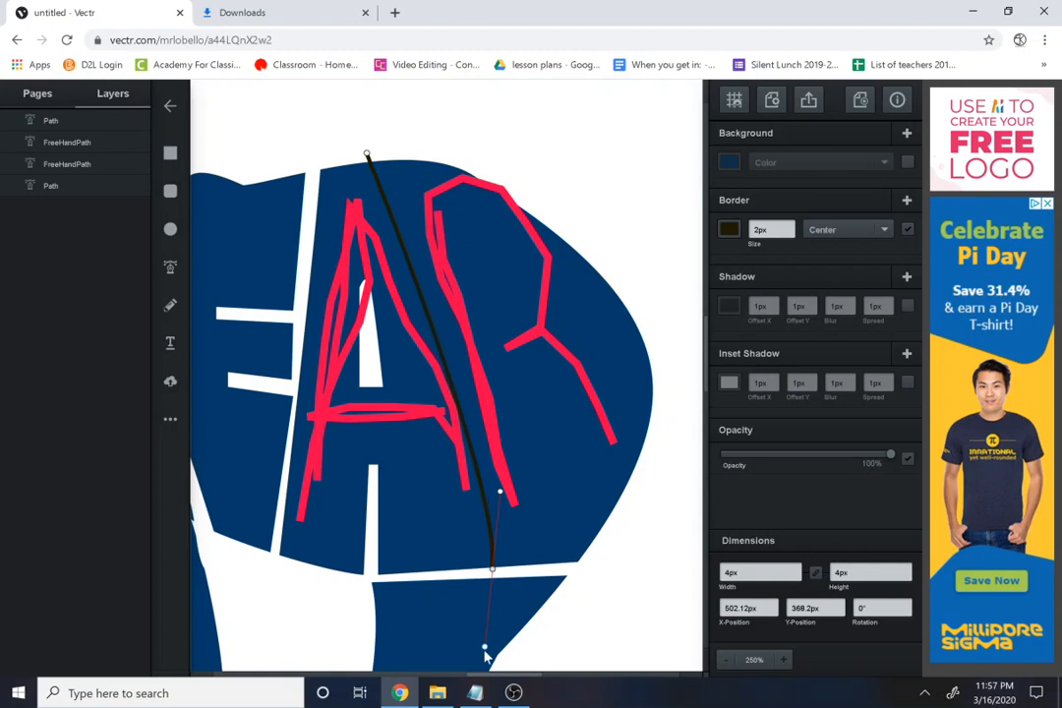
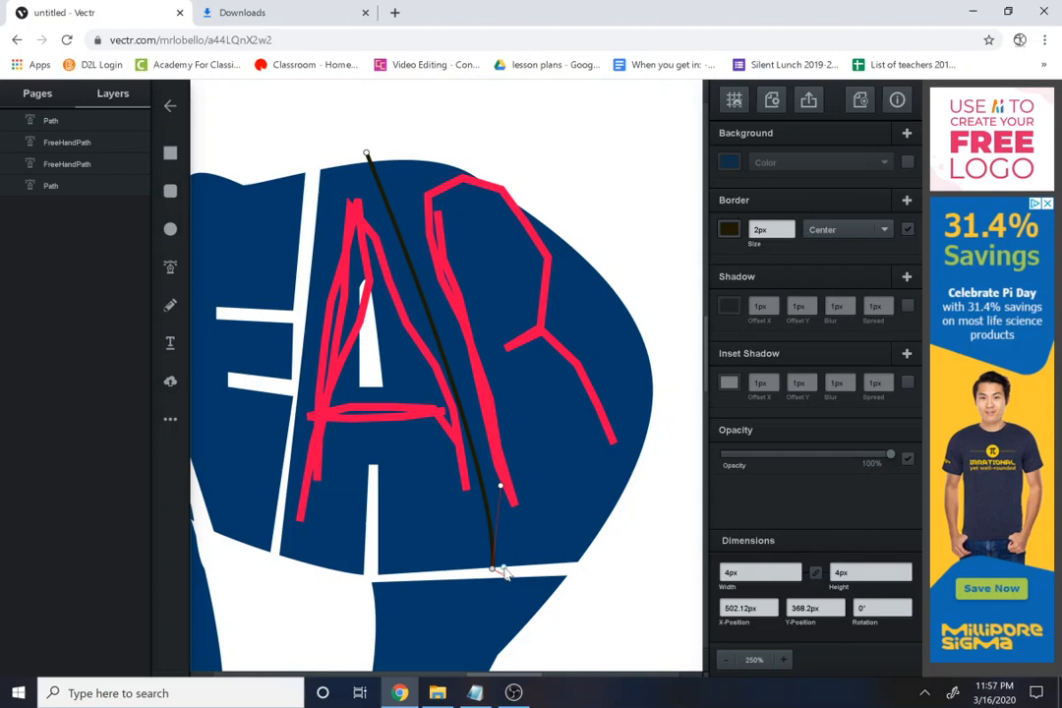
drag(503, 575, 303, 43)
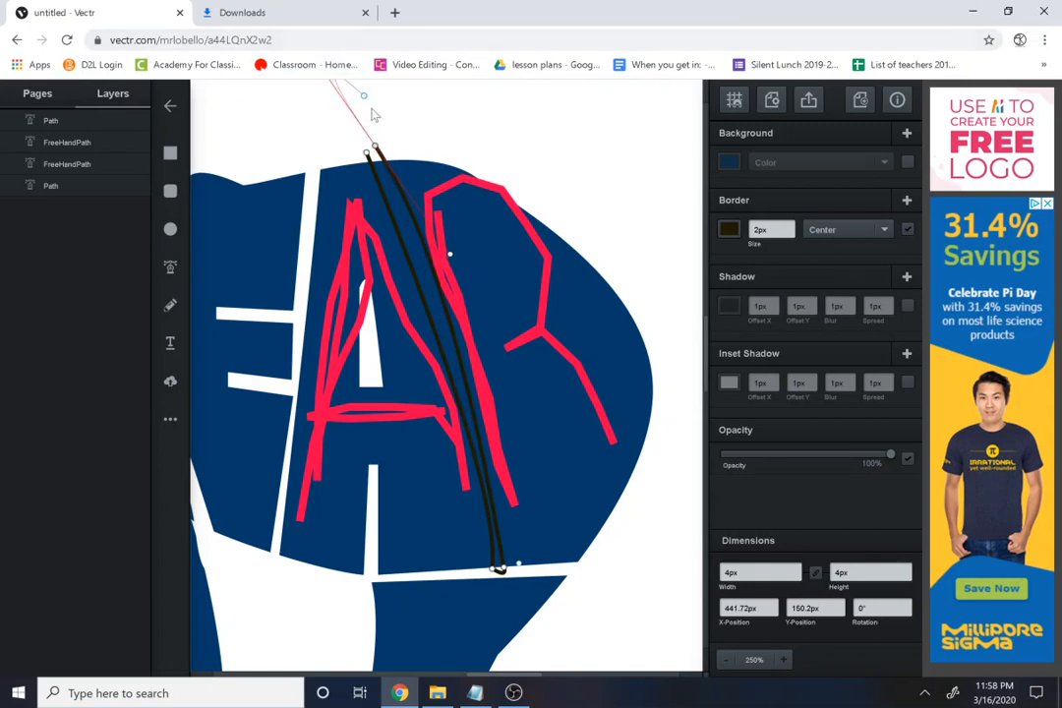
click(369, 162)
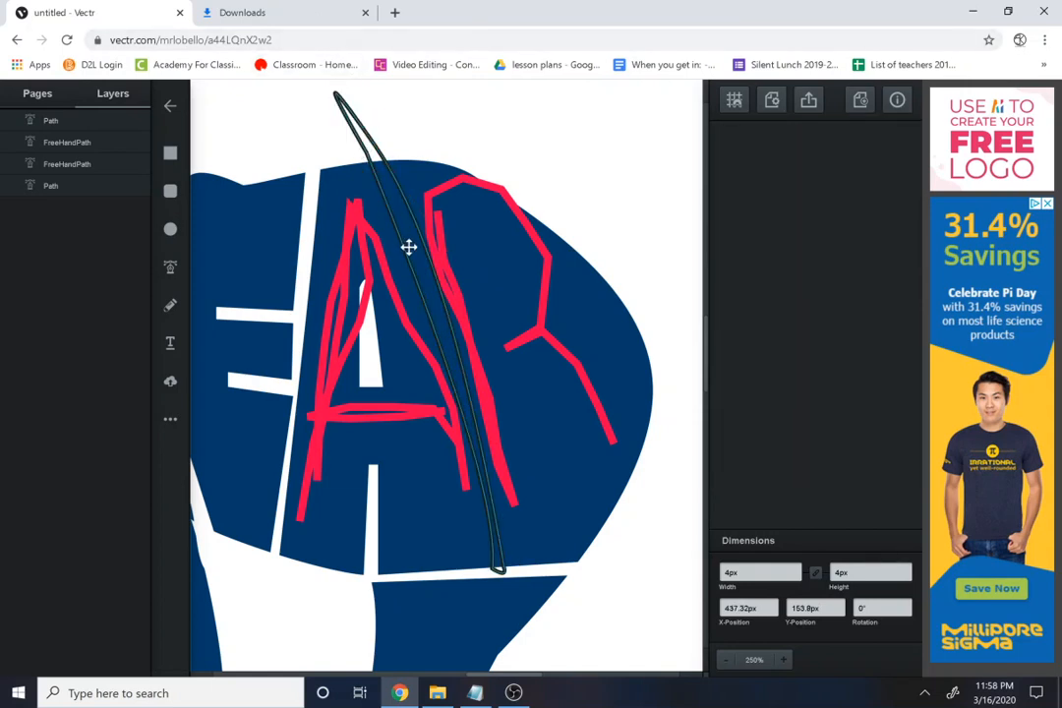
Step: Select the curved path together with the bear silhouette and subtract it to separate the A from the R
click(409, 247)
shift+click(427, 179)
click(350, 93)
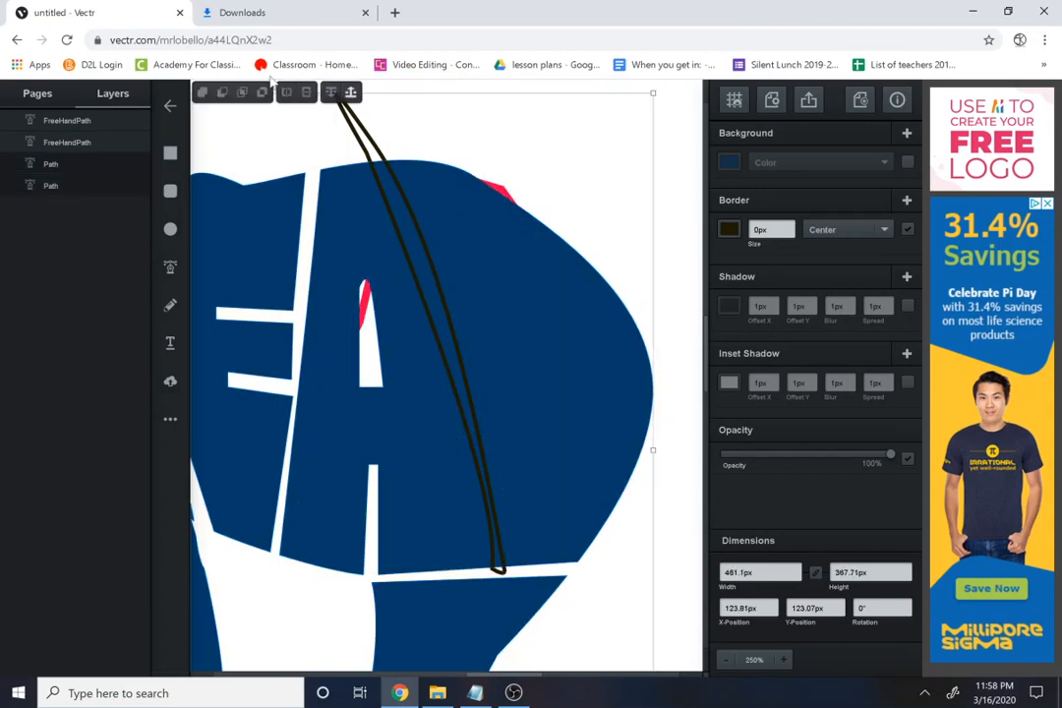
click(241, 92)
click(488, 405)
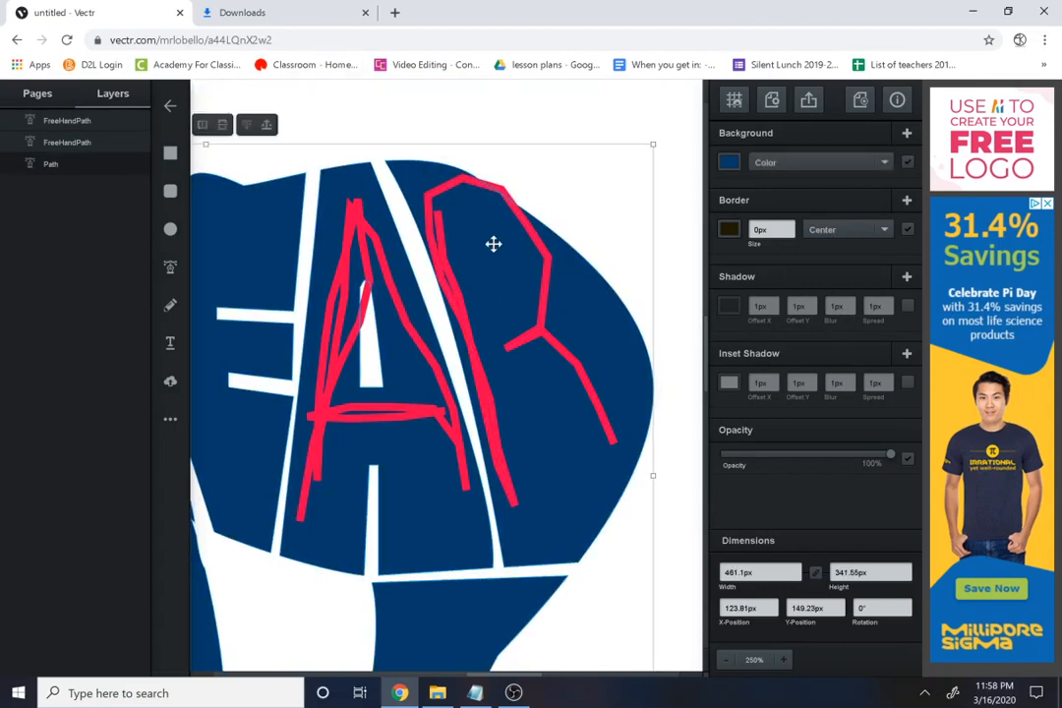
Step: Draw a small, narrow closed Pen shape with a rounded top inside the R guide's bowl as the letter's inner opening
click(170, 266)
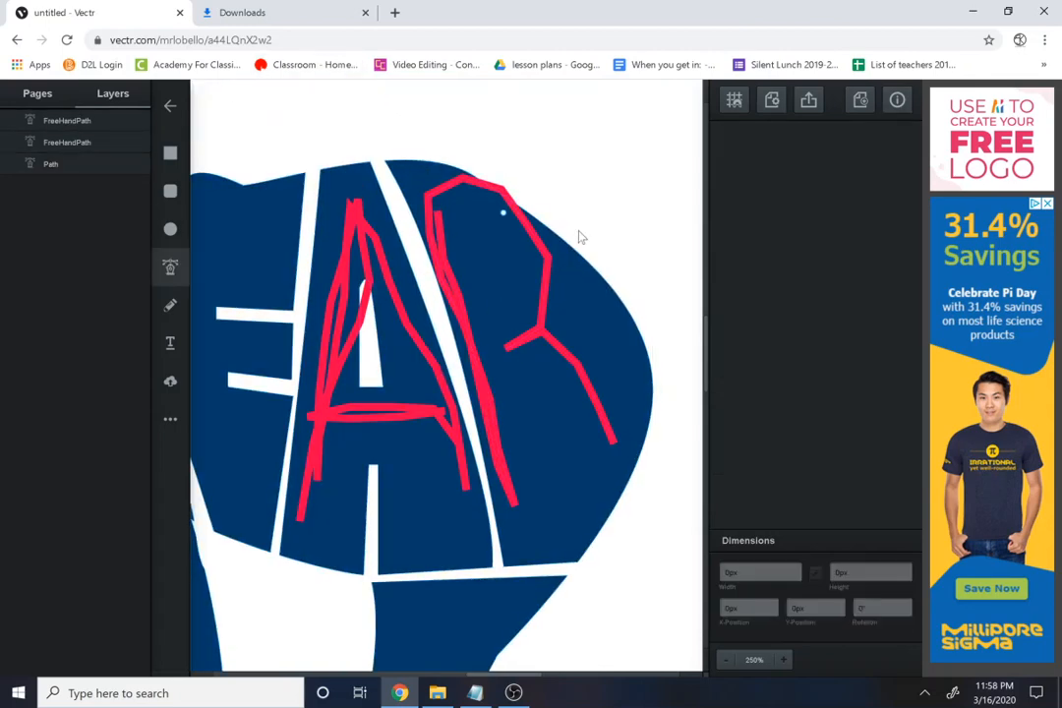
click(471, 232)
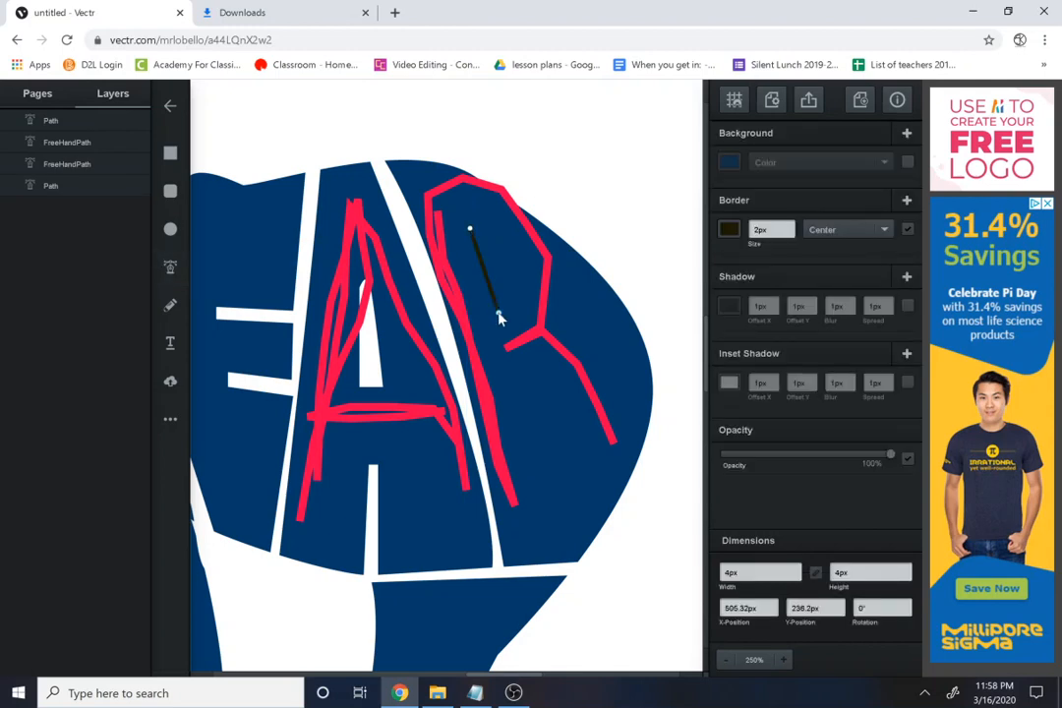
click(509, 306)
drag(480, 222, 470, 217)
click(471, 233)
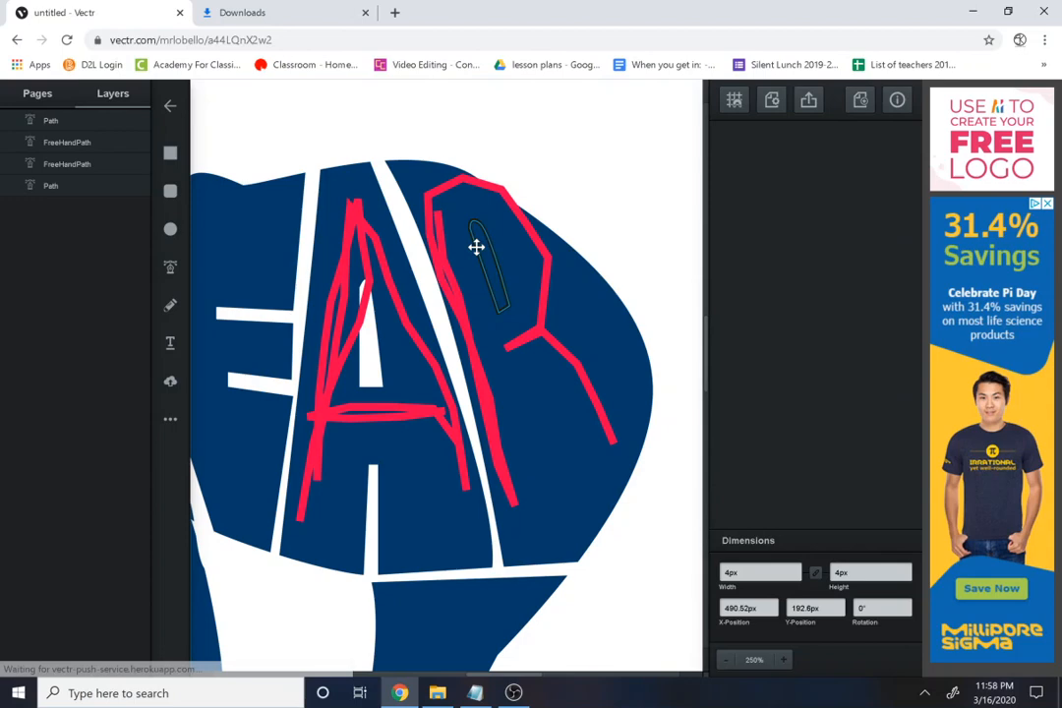
Step: Select the rounded shape together with the bear silhouette and subtract it to cut the R's inner opening
click(506, 299)
click(519, 269)
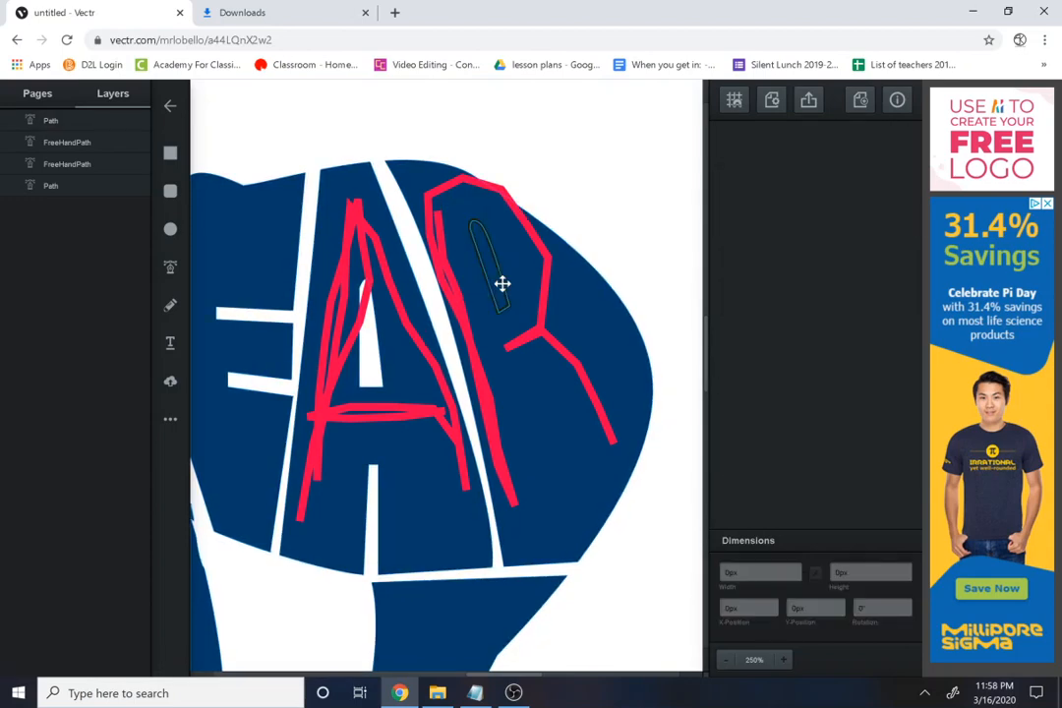
click(502, 283)
shift+click(462, 225)
click(223, 125)
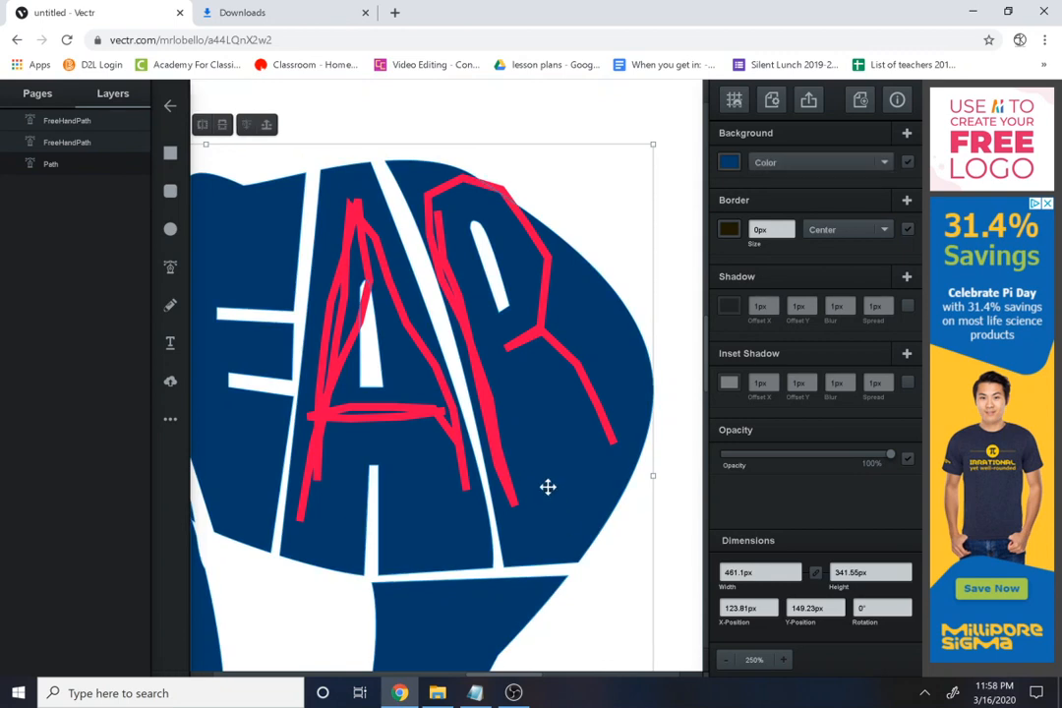
Step: Draw a slanted closed Pen path with a rounded top, about 39 by 103 px, from below the R's bowl past the rump's lower edge
click(170, 266)
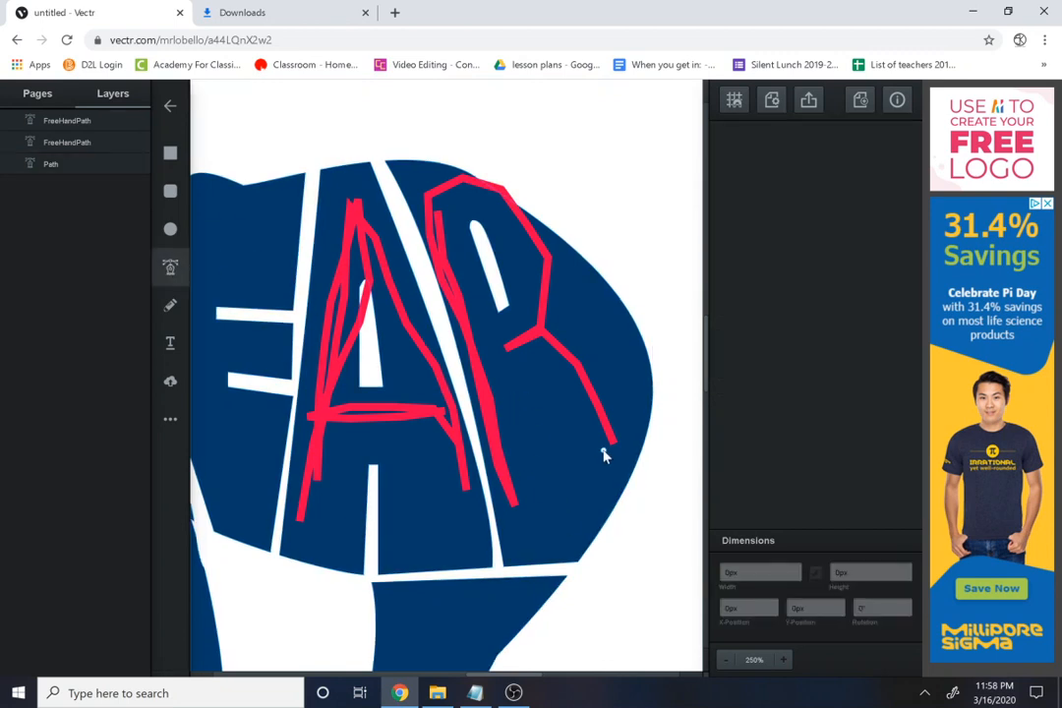
click(521, 396)
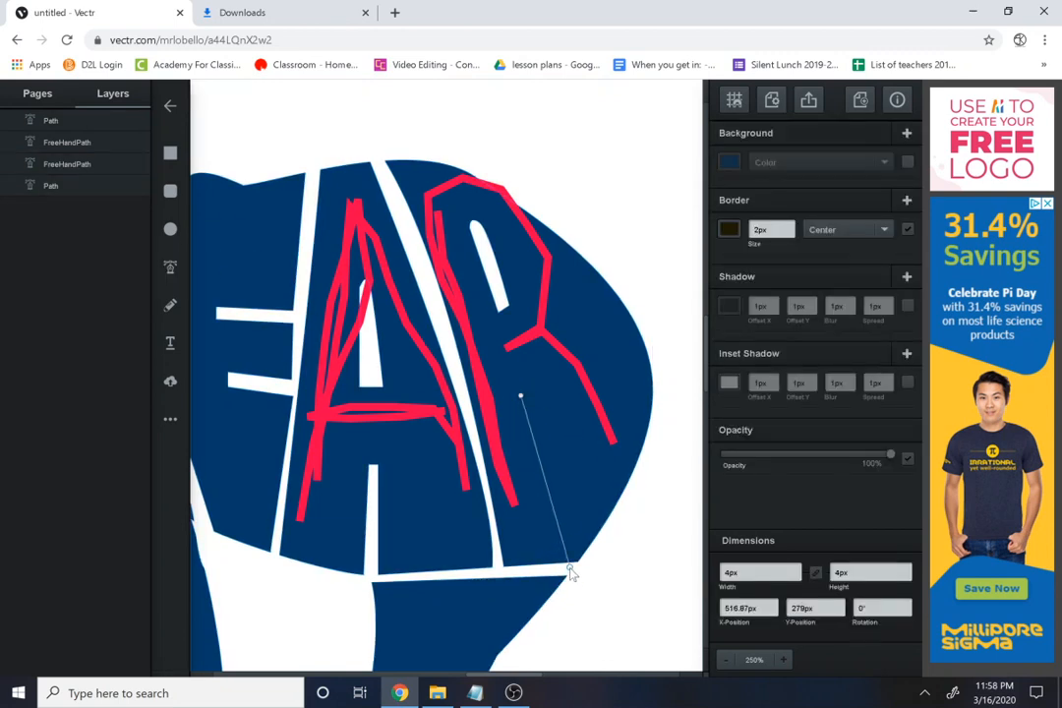
drag(569, 569, 571, 588)
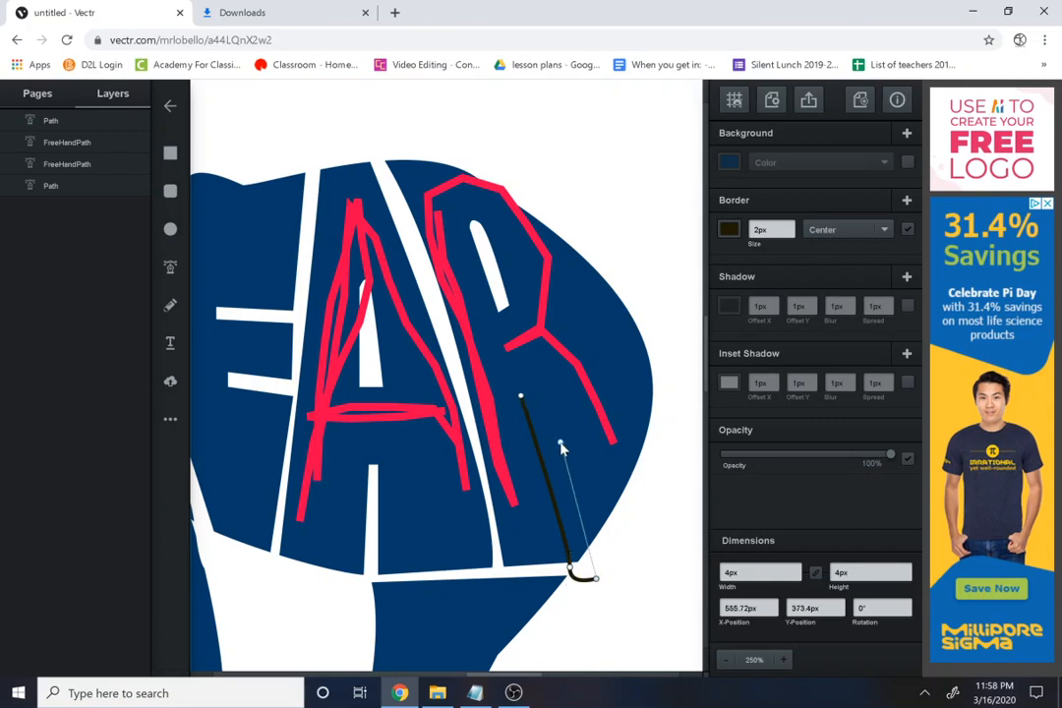
drag(534, 393, 521, 372)
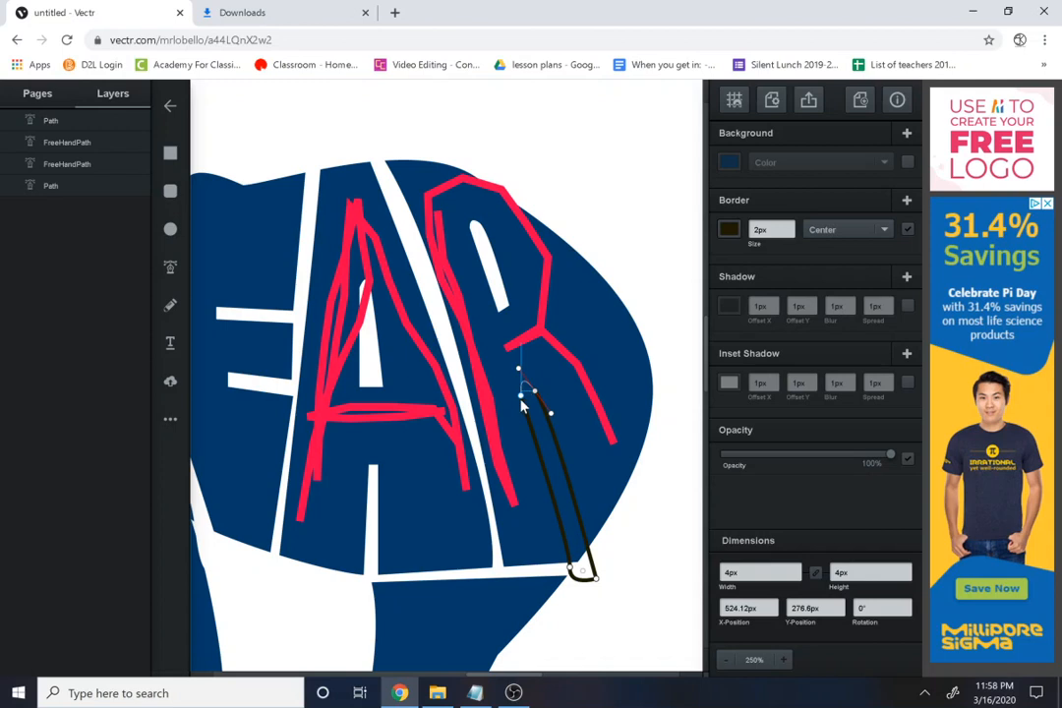
click(521, 398)
Step: Select the slanted path together with the bear silhouette and subtract it to form the R's legs
click(558, 438)
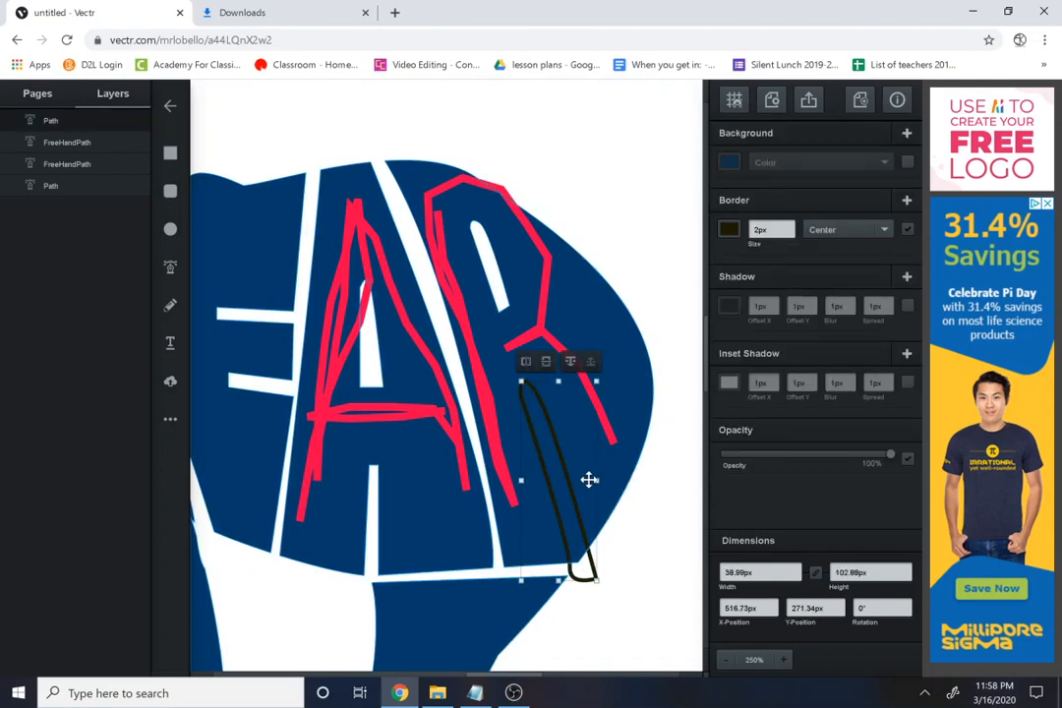
shift+click(588, 478)
click(222, 124)
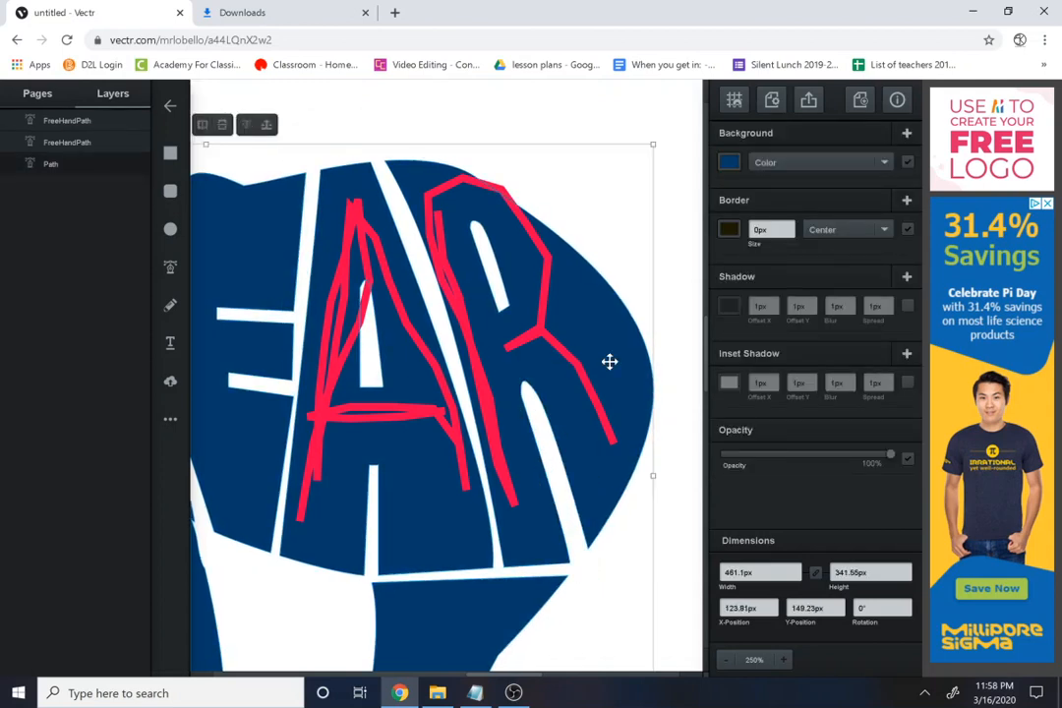
Step: Draw a thin closed Pen path with an inward notch along the R's outer side and subtract it from the bear silhouette
click(173, 266)
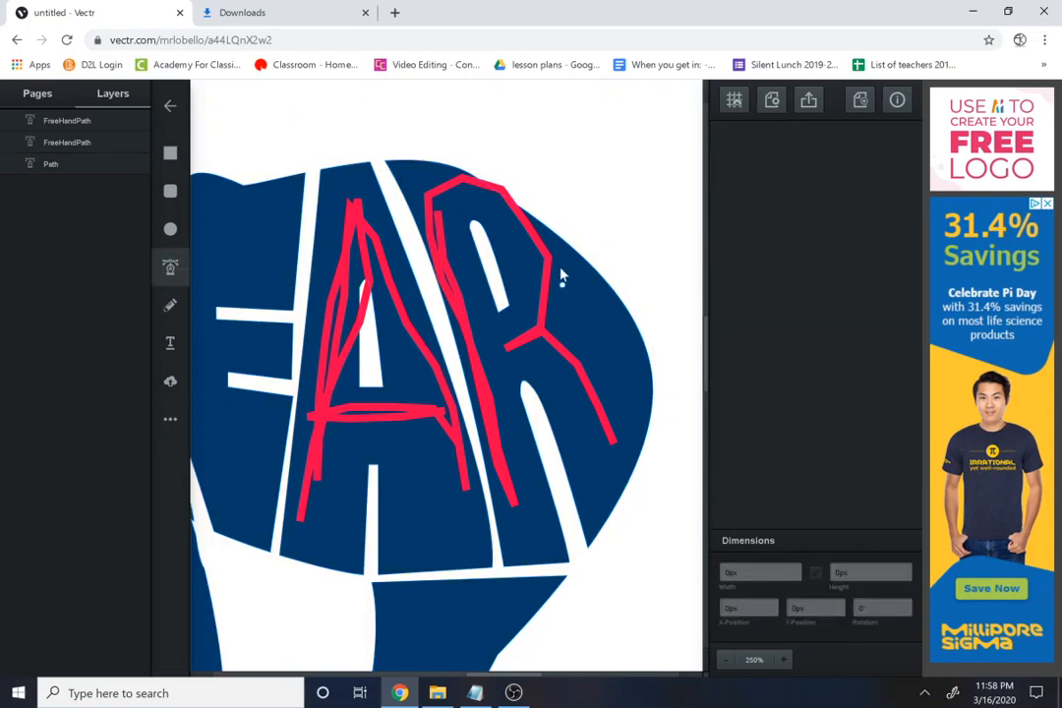
click(553, 219)
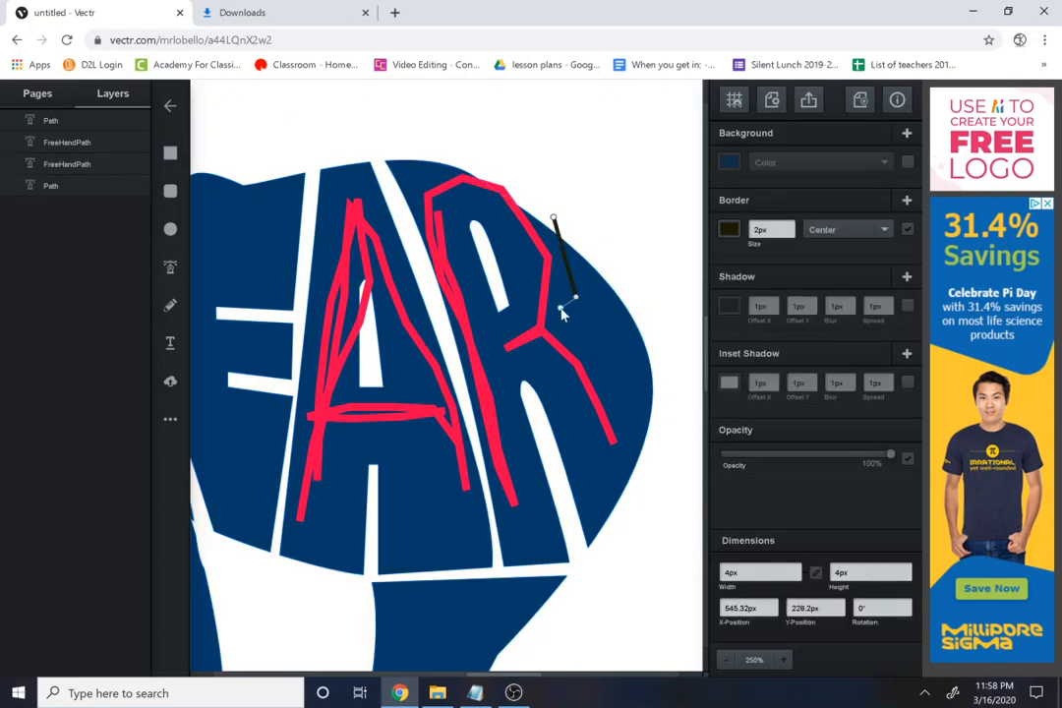
click(563, 314)
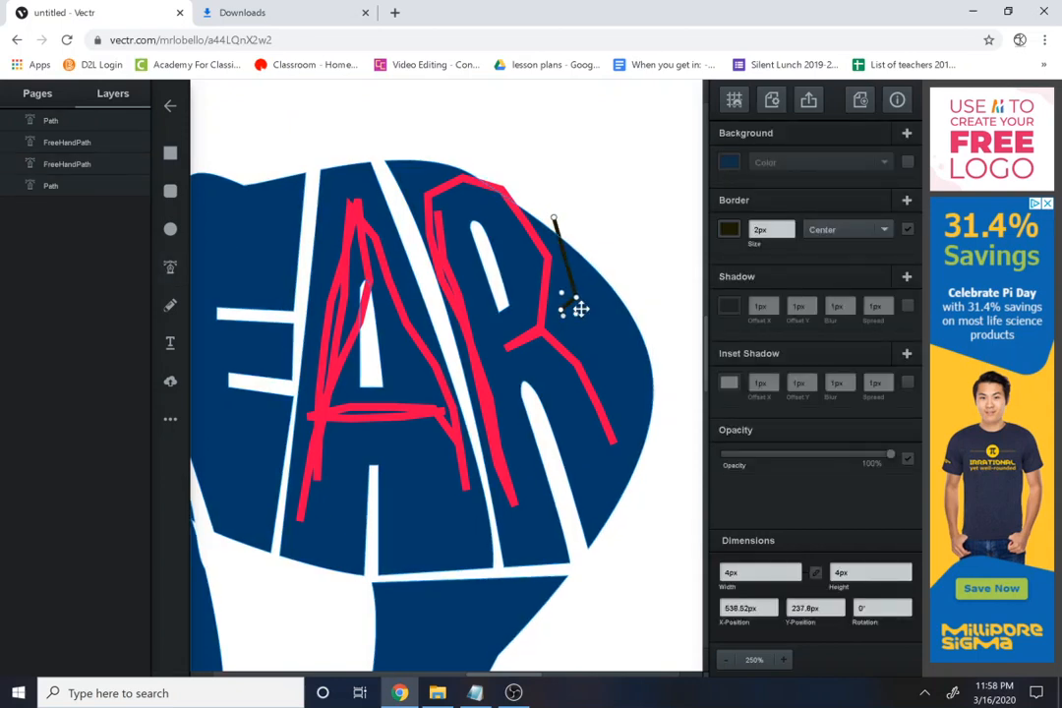
click(576, 312)
click(582, 314)
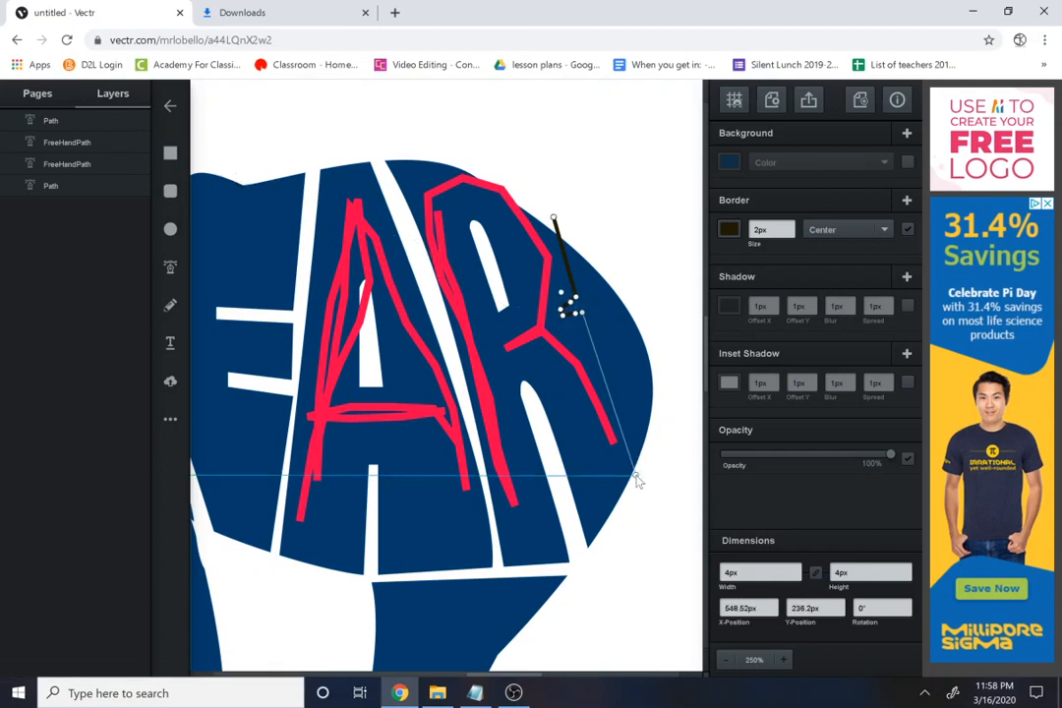
click(639, 478)
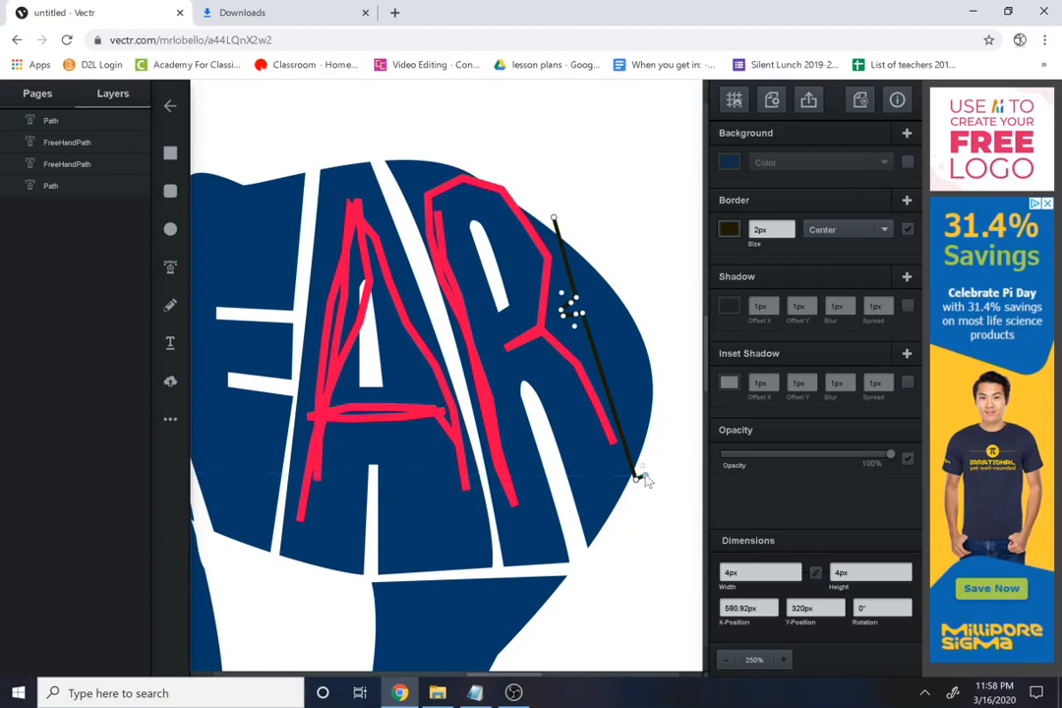
click(557, 188)
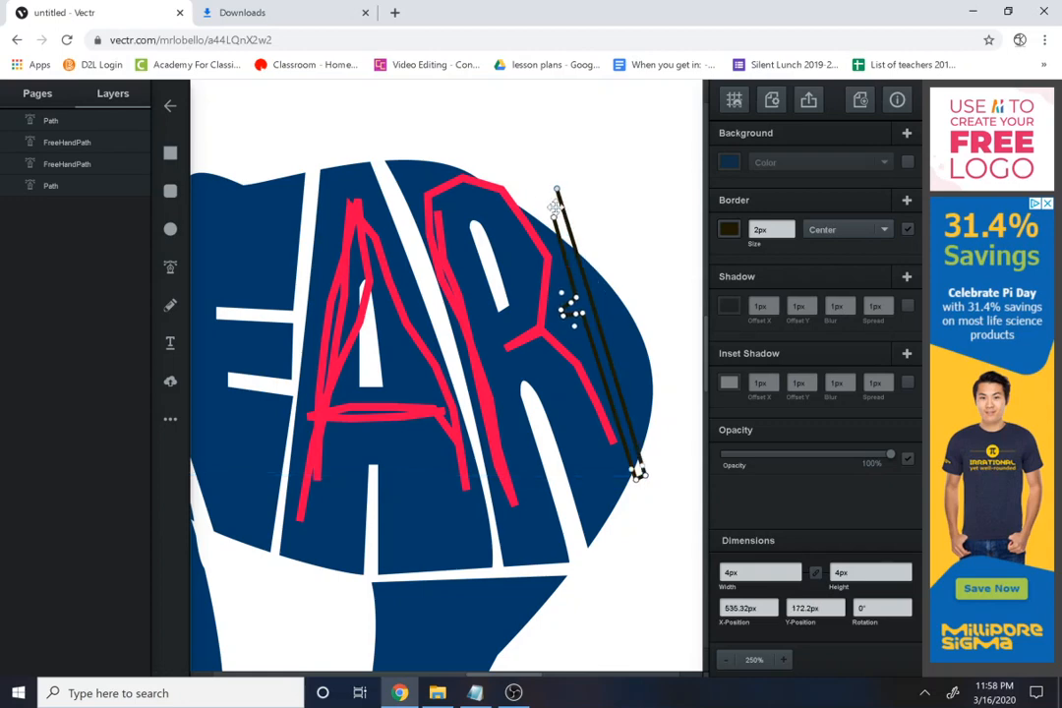
click(555, 218)
shift+click(617, 318)
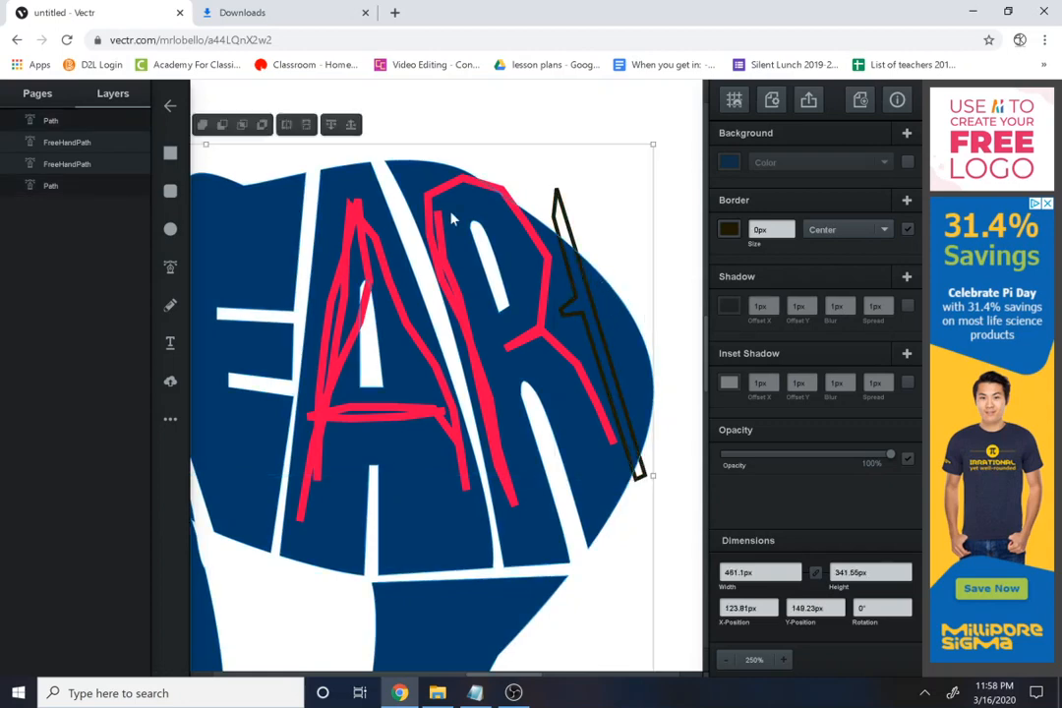
click(221, 126)
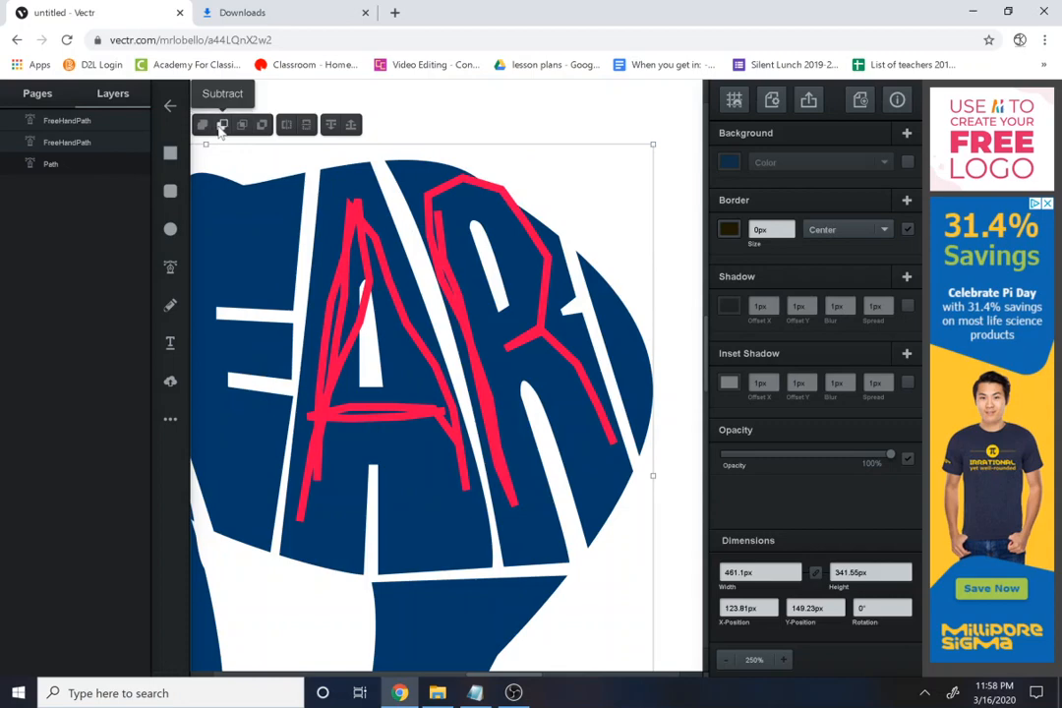
Step: Delete the red freehand guides of the R and the A
click(472, 343)
key(Delete)
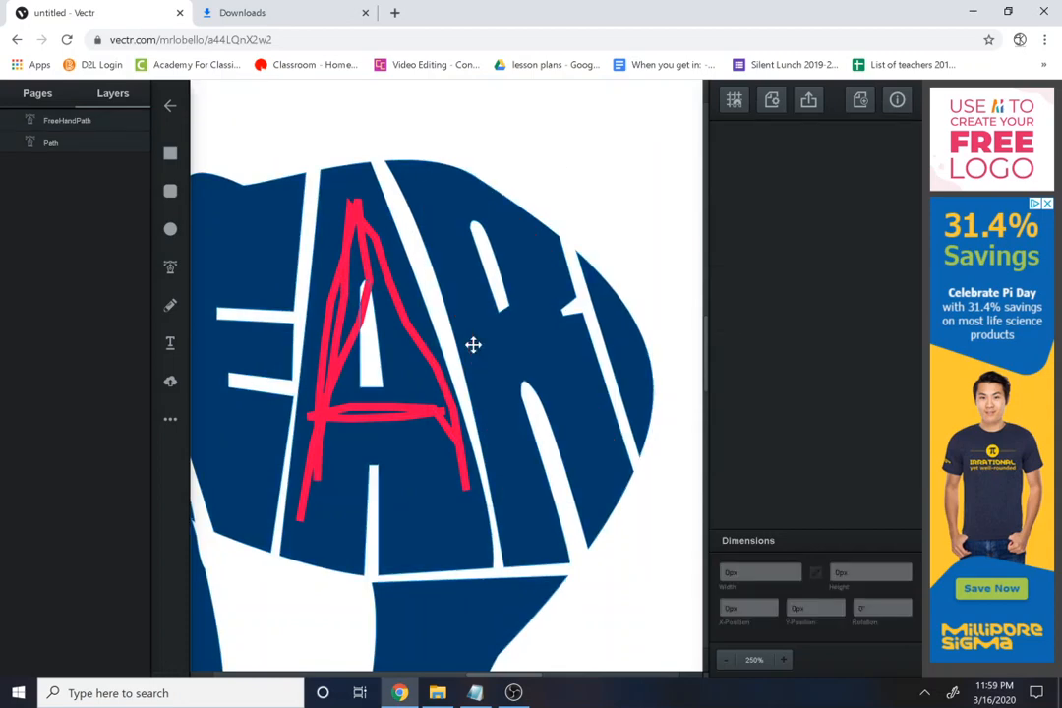
click(446, 399)
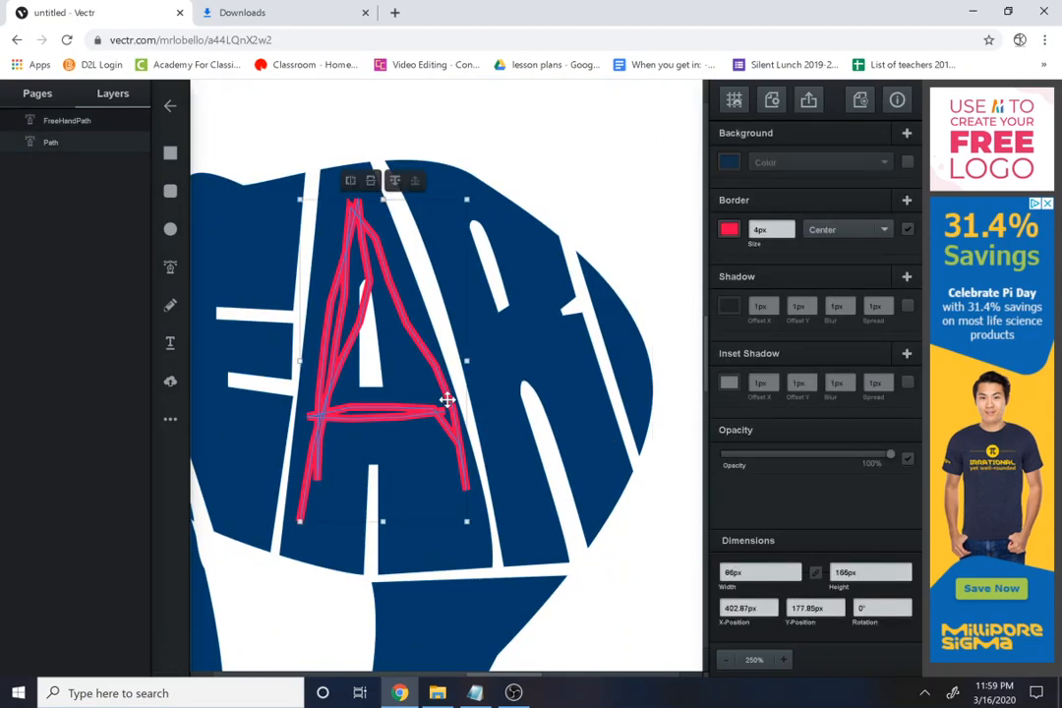
key(Delete)
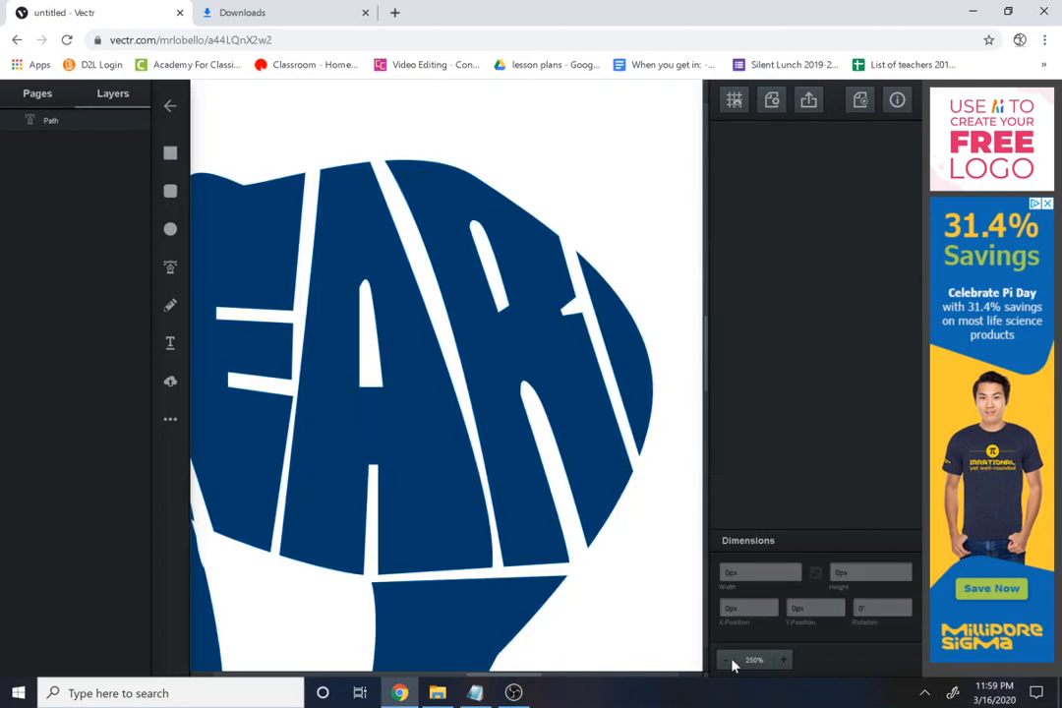
Step: Draw a rectangle of about 635 by 644 px covering the whole page
click(731, 666)
click(728, 666)
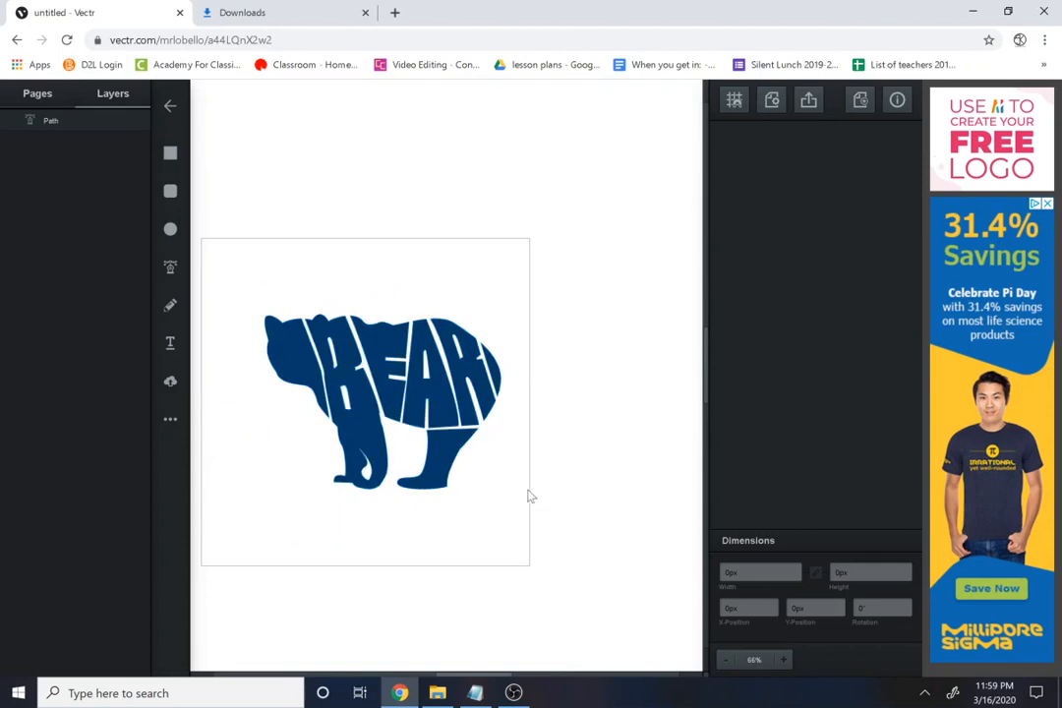
click(169, 156)
drag(201, 237, 529, 567)
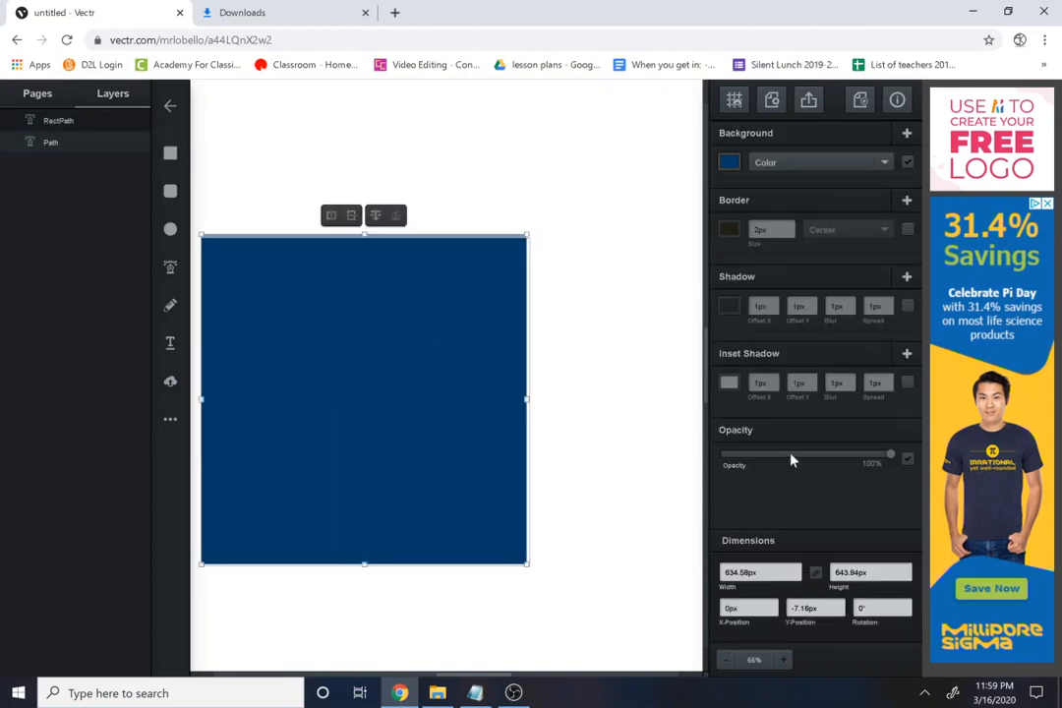
Step: Change the page-covering rectangle's fill to a radial gradient and give its centre stop the dark red #a83232
click(772, 162)
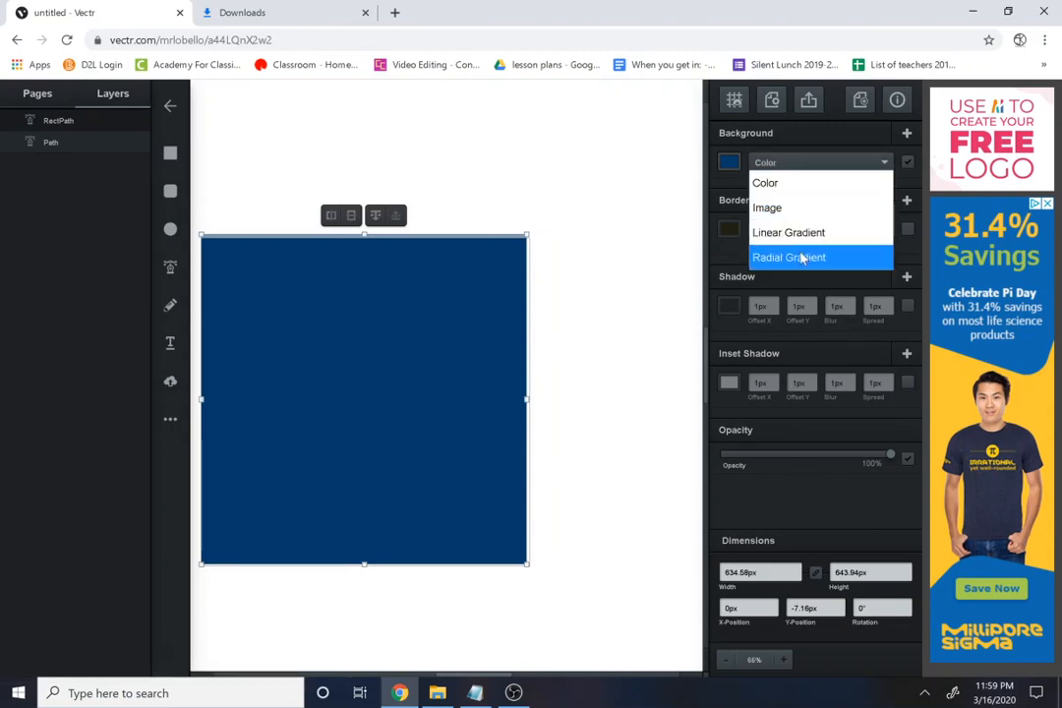
click(801, 257)
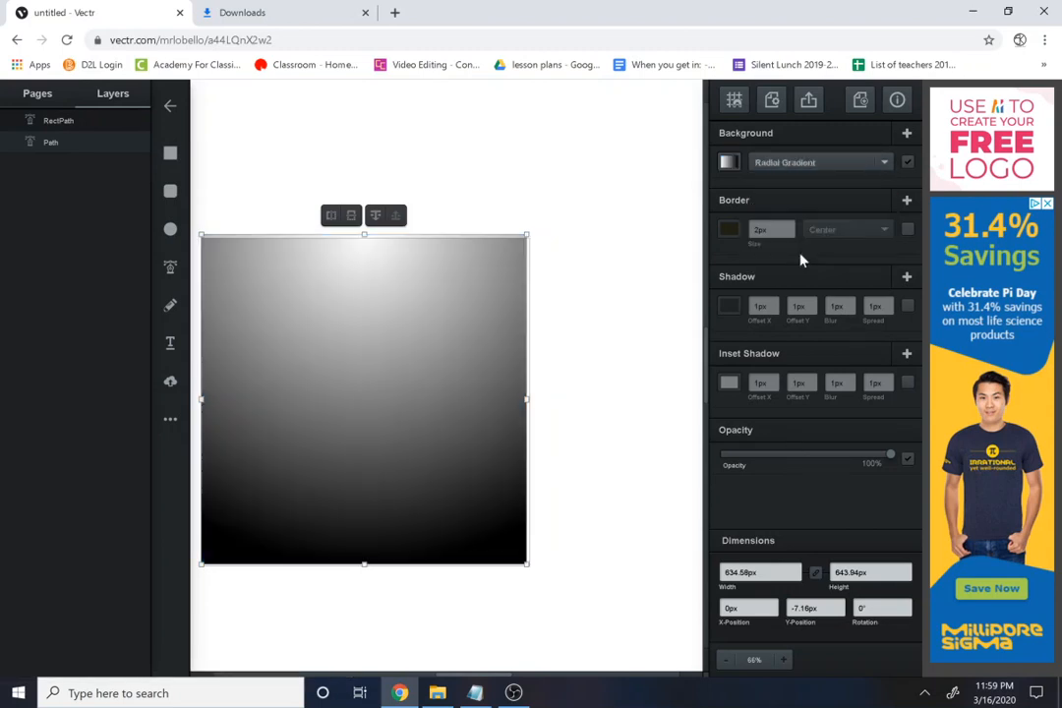
click(729, 164)
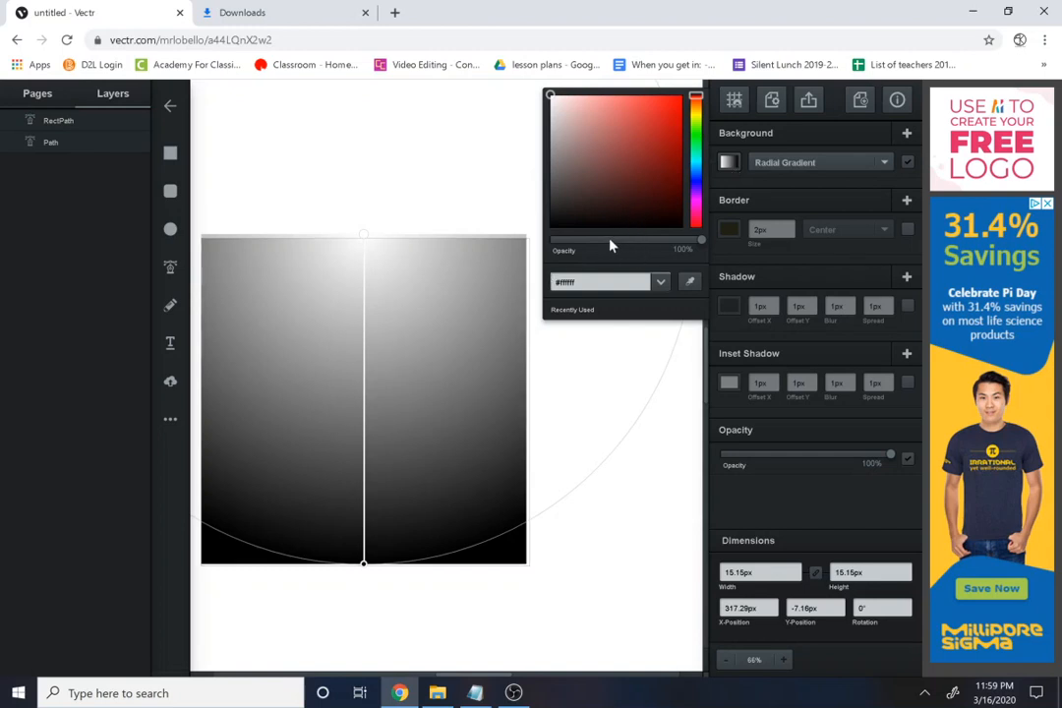
drag(586, 176, 644, 138)
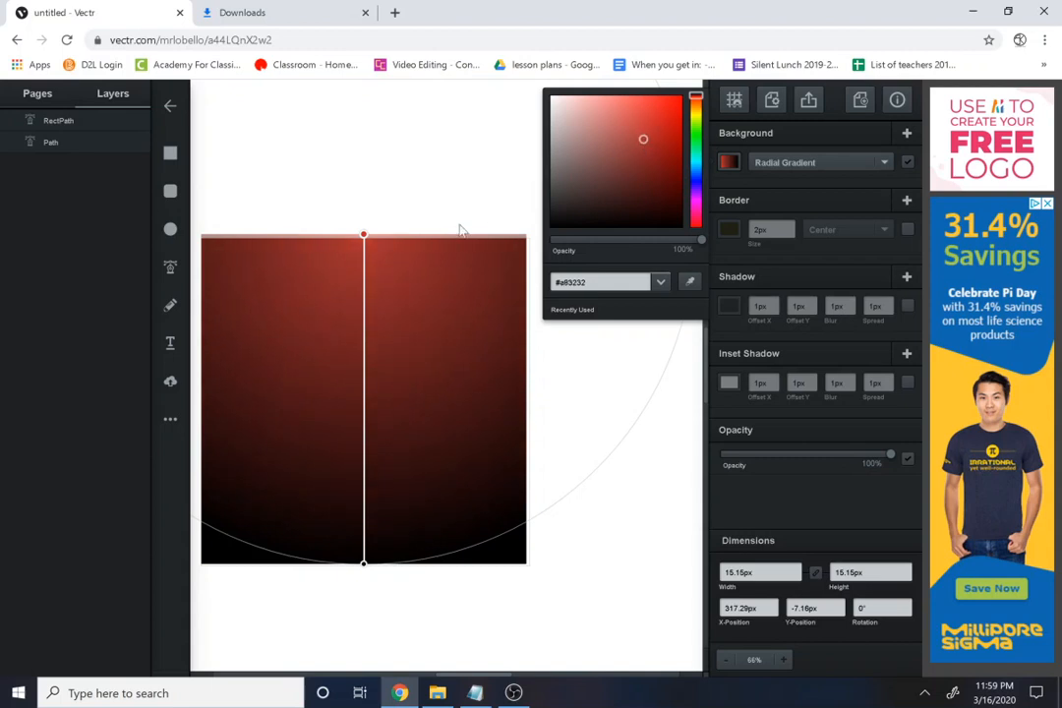
Step: Position the radial gradient's centre at the middle of the rectangle and its outer stop just inside the lower edge
drag(365, 238, 363, 285)
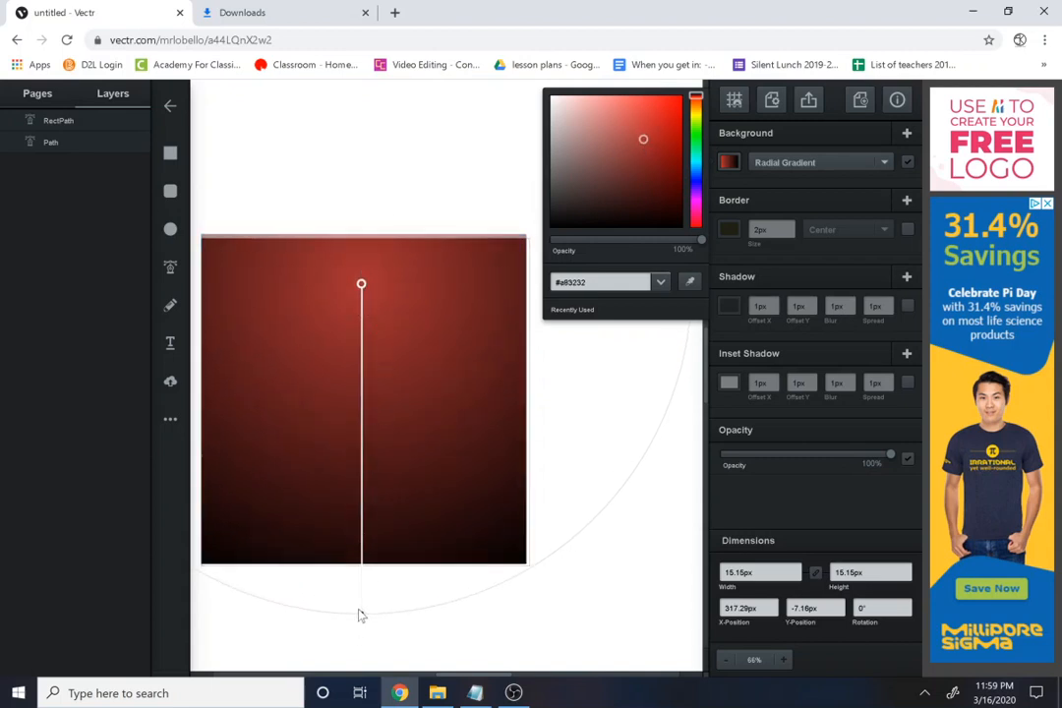
drag(363, 615, 365, 473)
drag(362, 285, 363, 390)
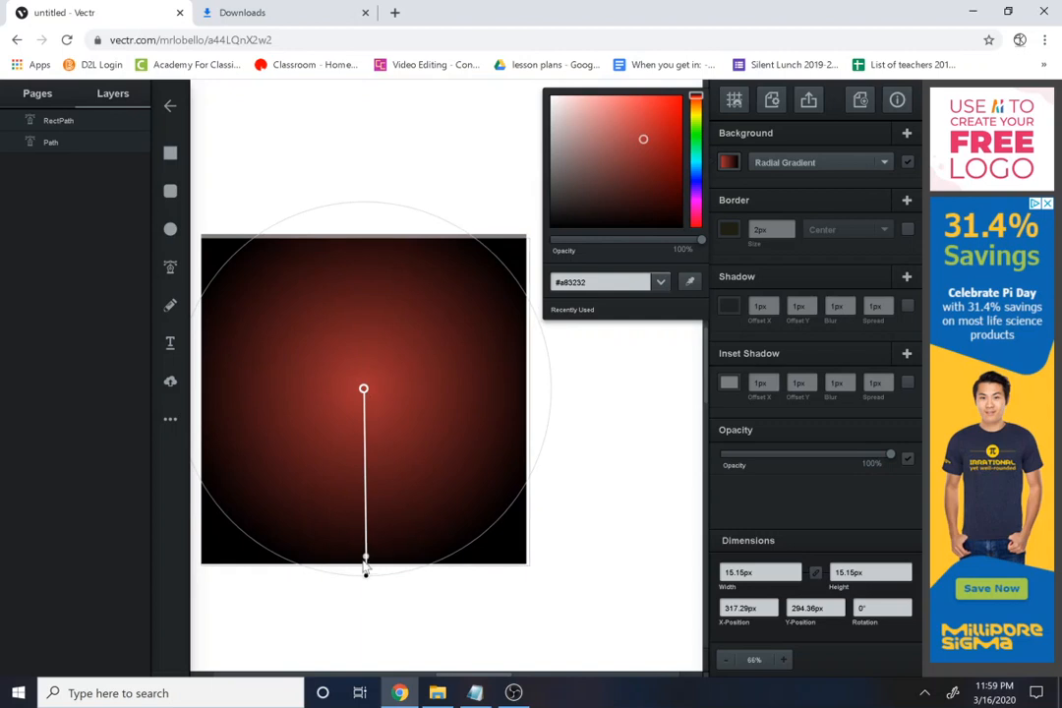
drag(367, 578, 367, 554)
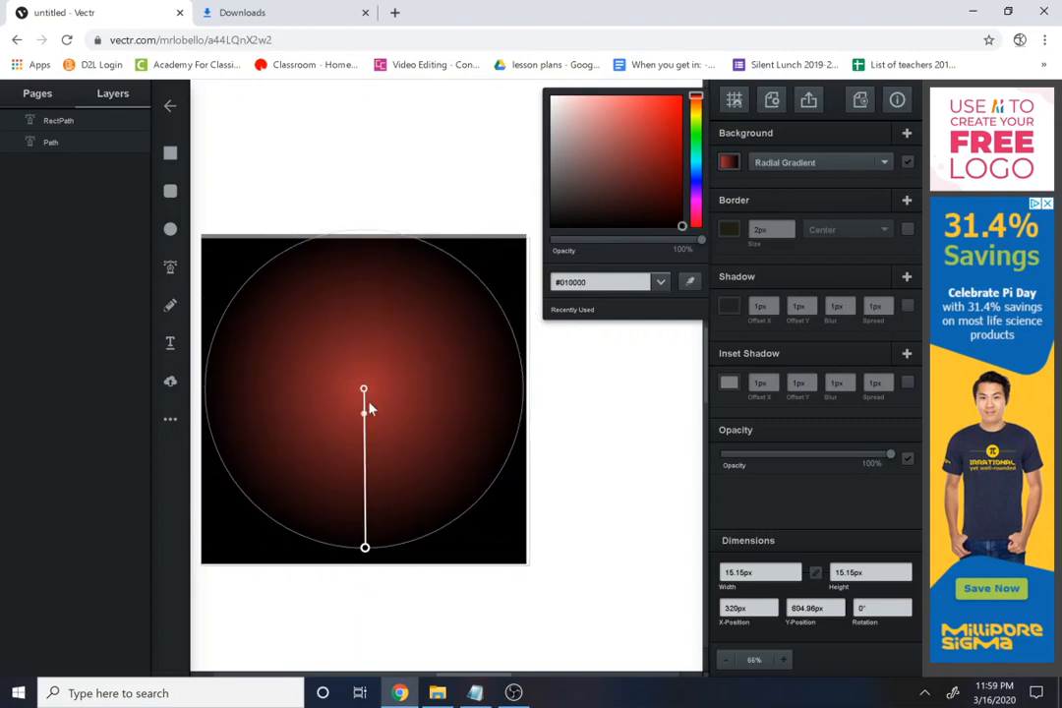
drag(365, 391, 366, 395)
click(366, 396)
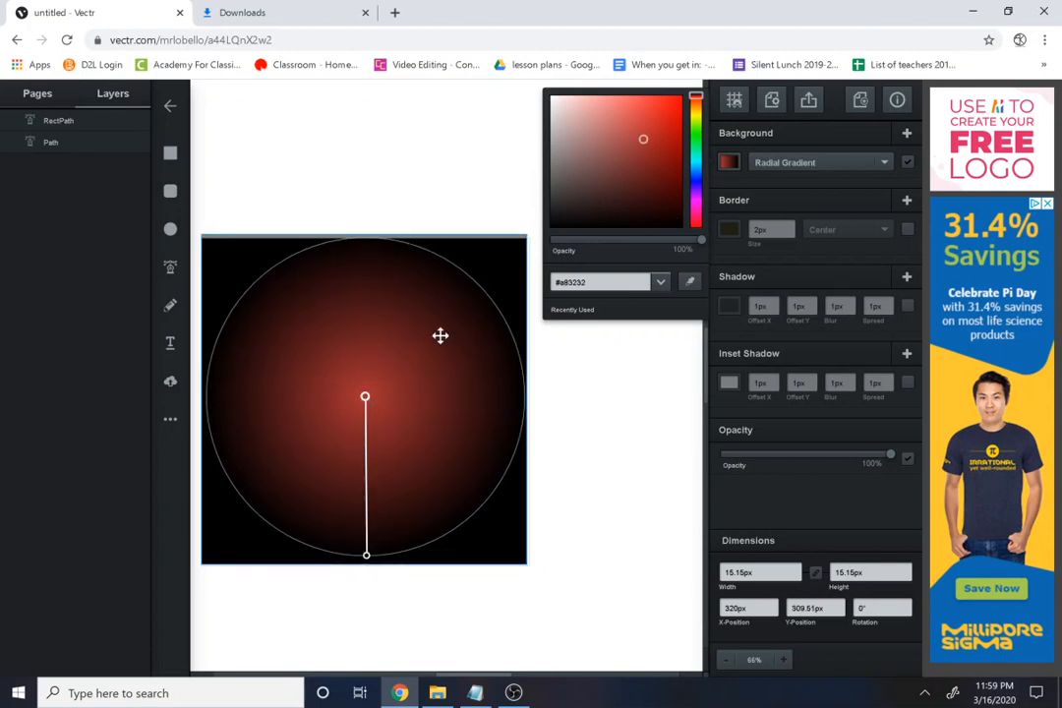
Step: Recolour the gradient's centre stop to a medium orange
click(697, 106)
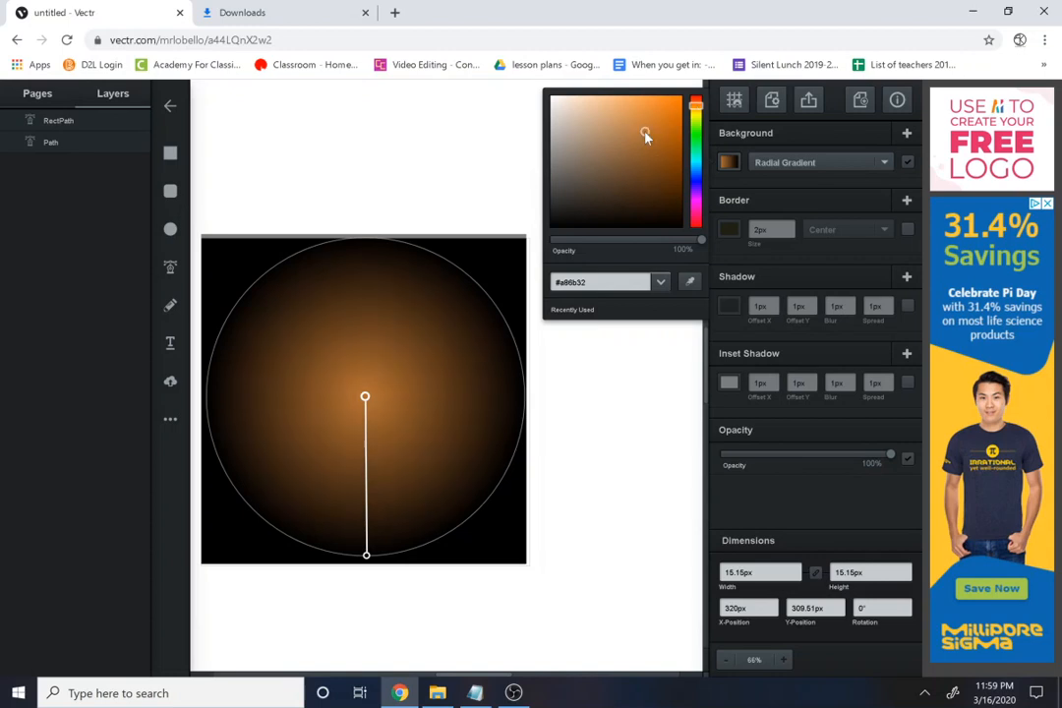
click(629, 135)
click(645, 126)
Step: Recolour the gradient's outer stop to the darker burnt orange #904a18
click(364, 556)
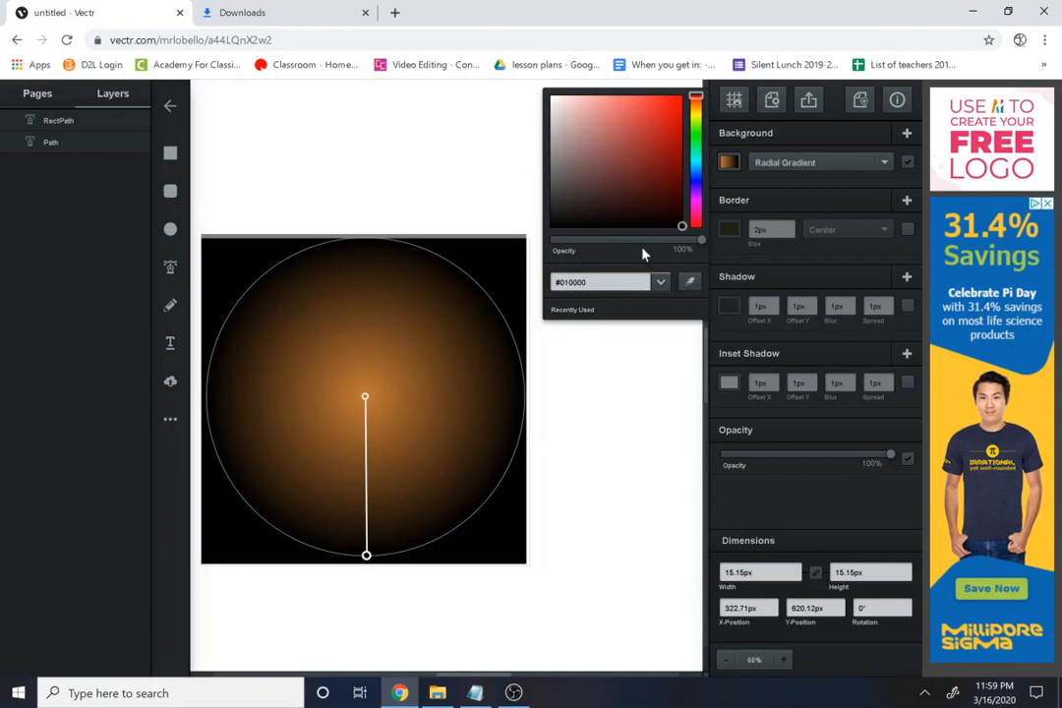
click(694, 108)
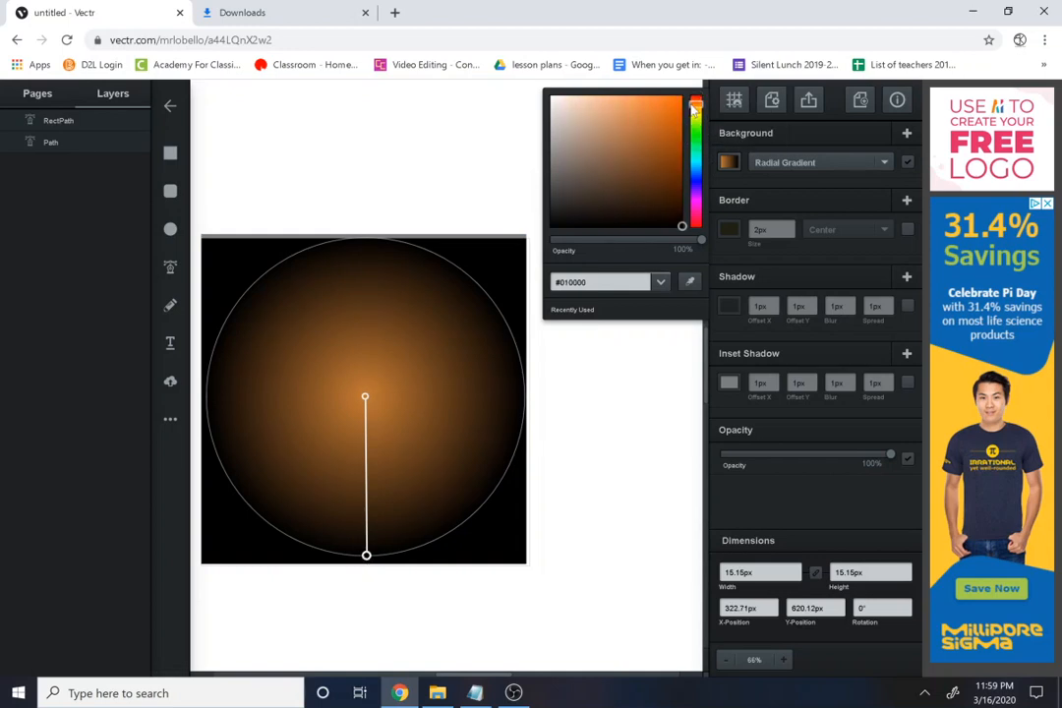
click(647, 146)
click(659, 172)
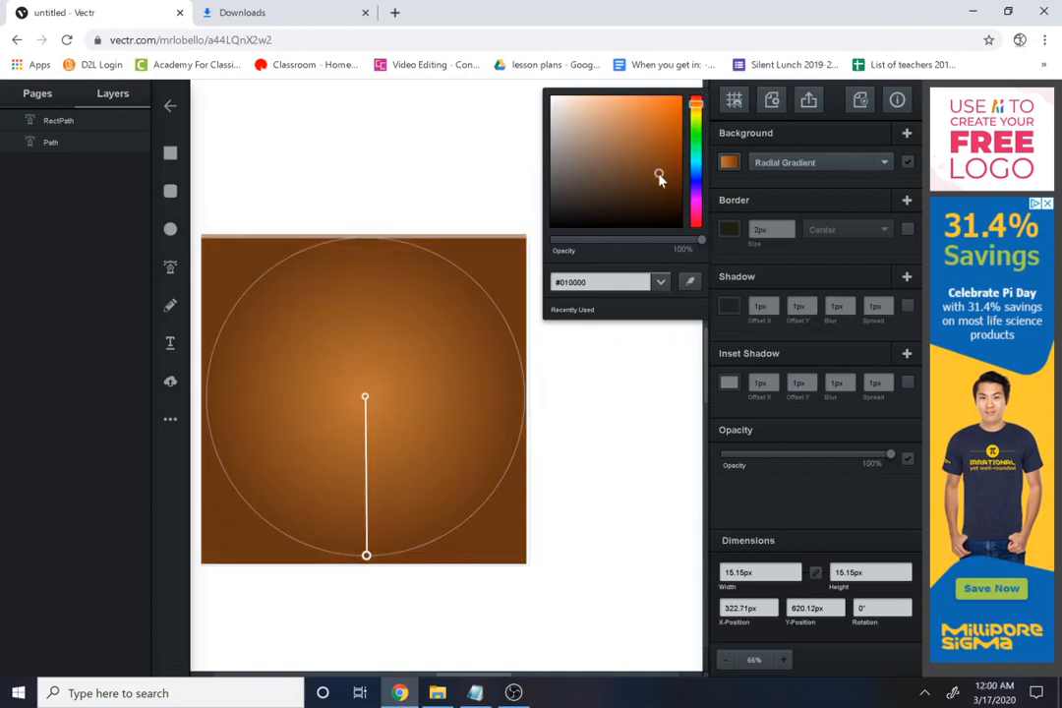
mouse_move(659, 175)
mouse_down()
mouse_move(635, 165)
mouse_move(632, 176)
mouse_move(661, 152)
mouse_up()
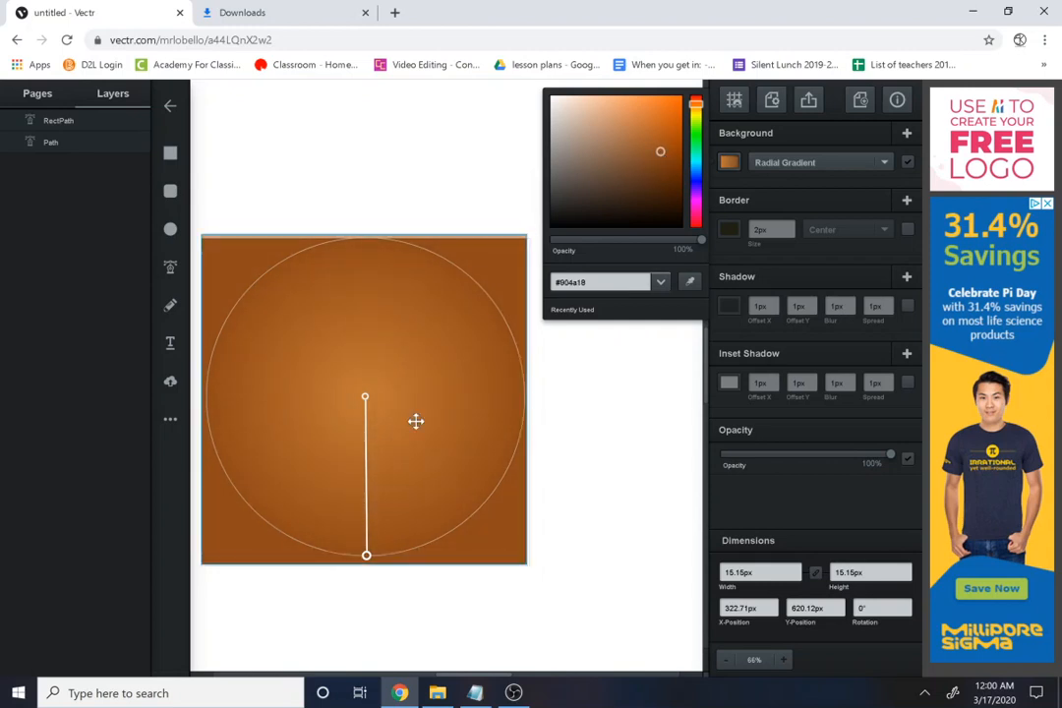
click(212, 159)
click(272, 287)
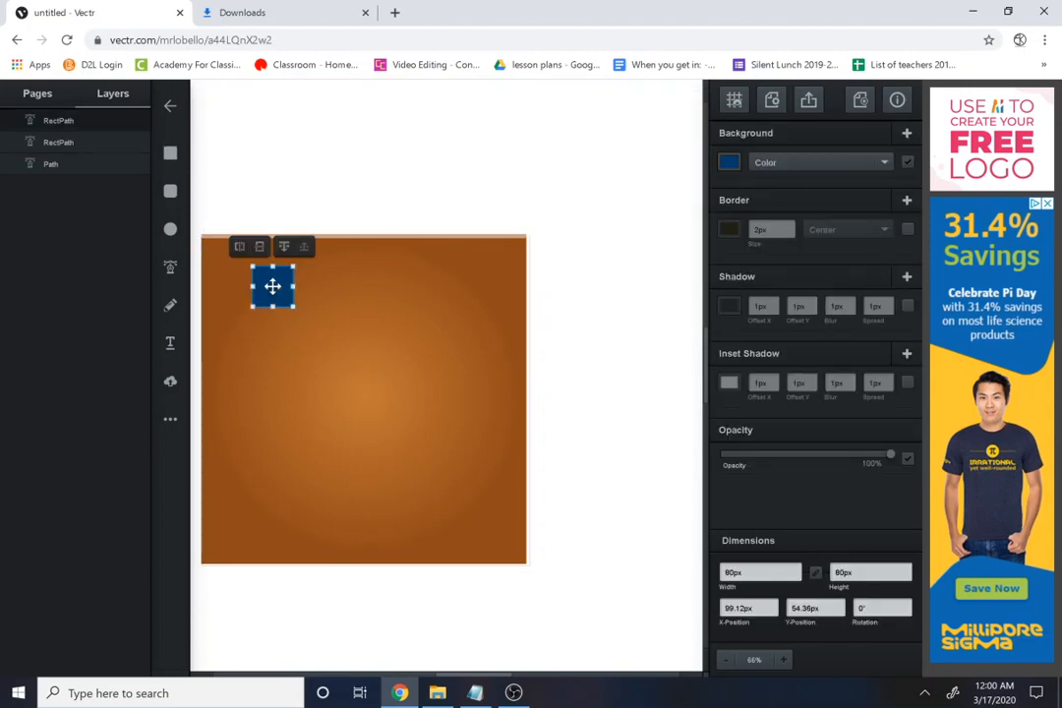
key(Delete)
Step: Send the gradient rectangle behind the bear silhouette and shift the bear left to an X position of about 83 px
click(280, 292)
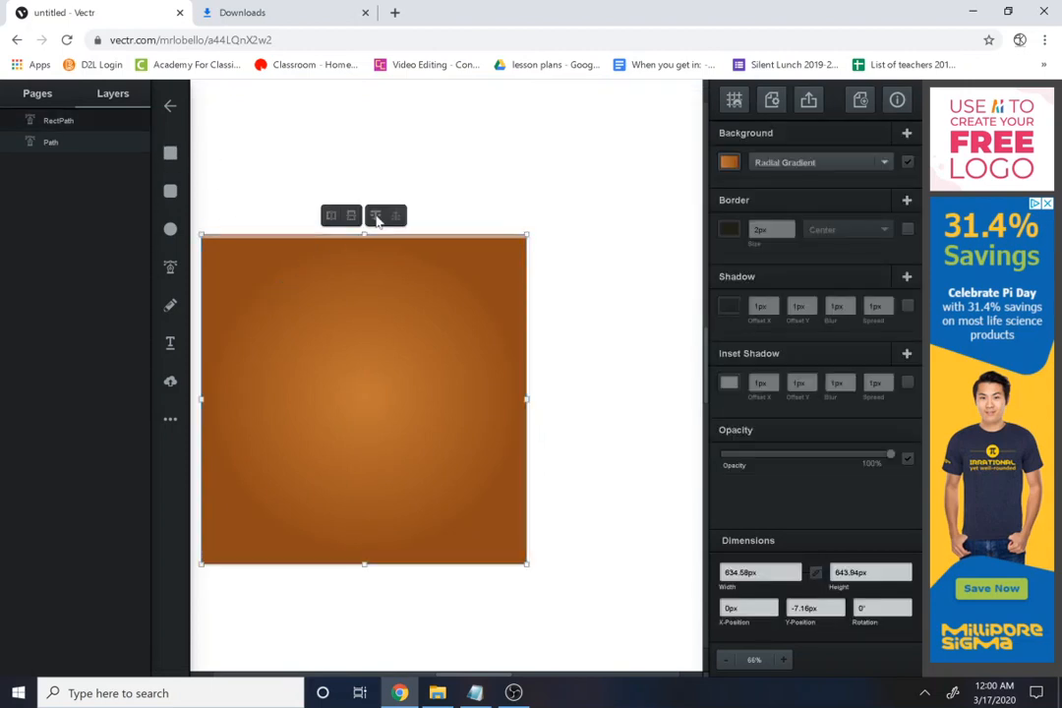
click(377, 216)
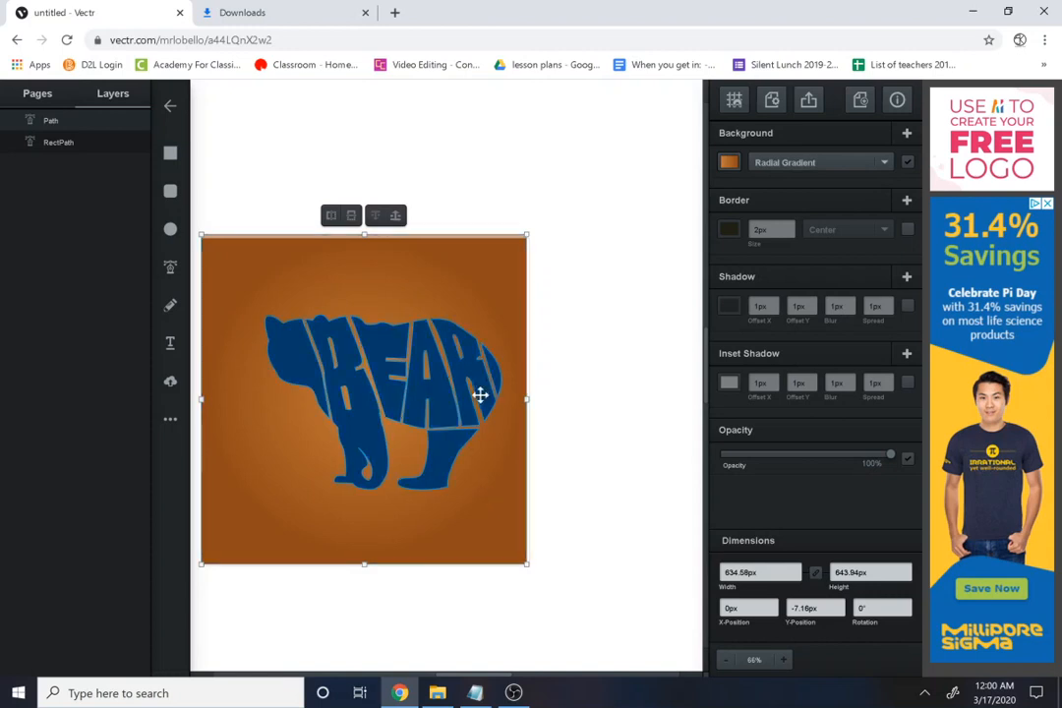
click(451, 384)
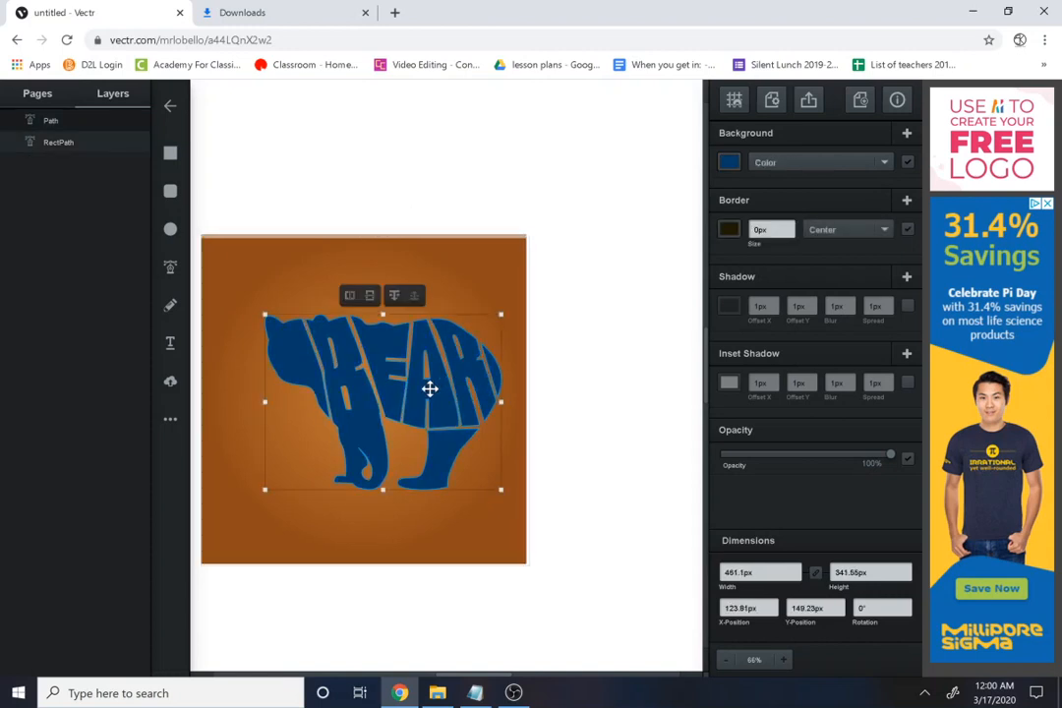
drag(429, 387, 408, 389)
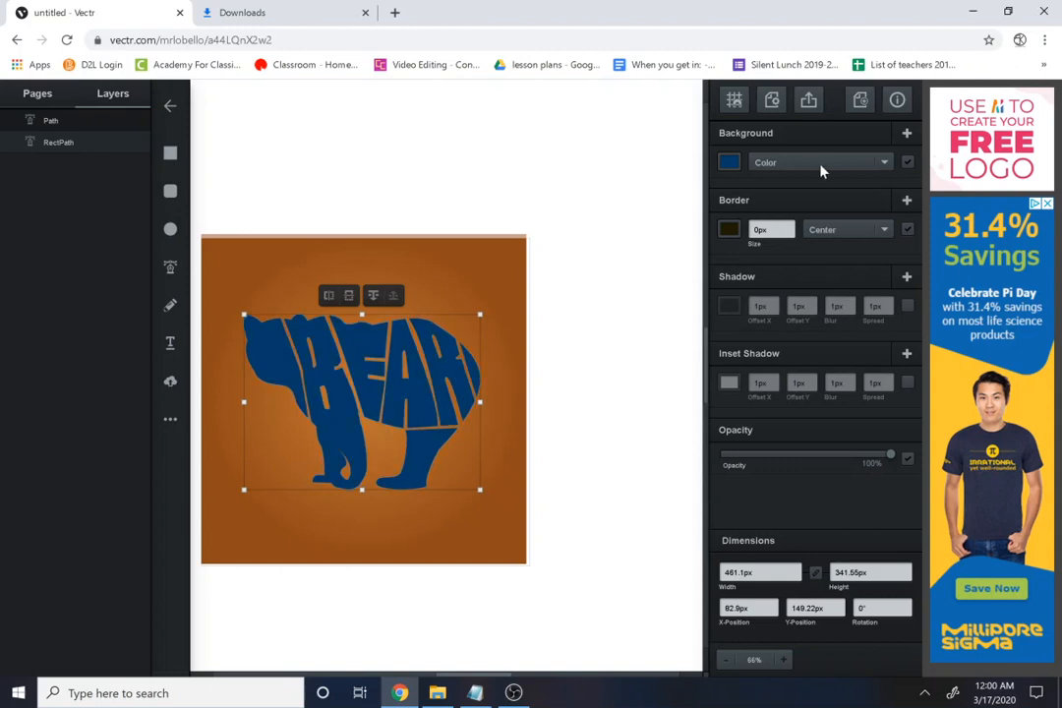
Step: Export the page as a 640 by 640 px JPG and save it as "bear typography" on EOS_DIGITAL (D:)
click(809, 101)
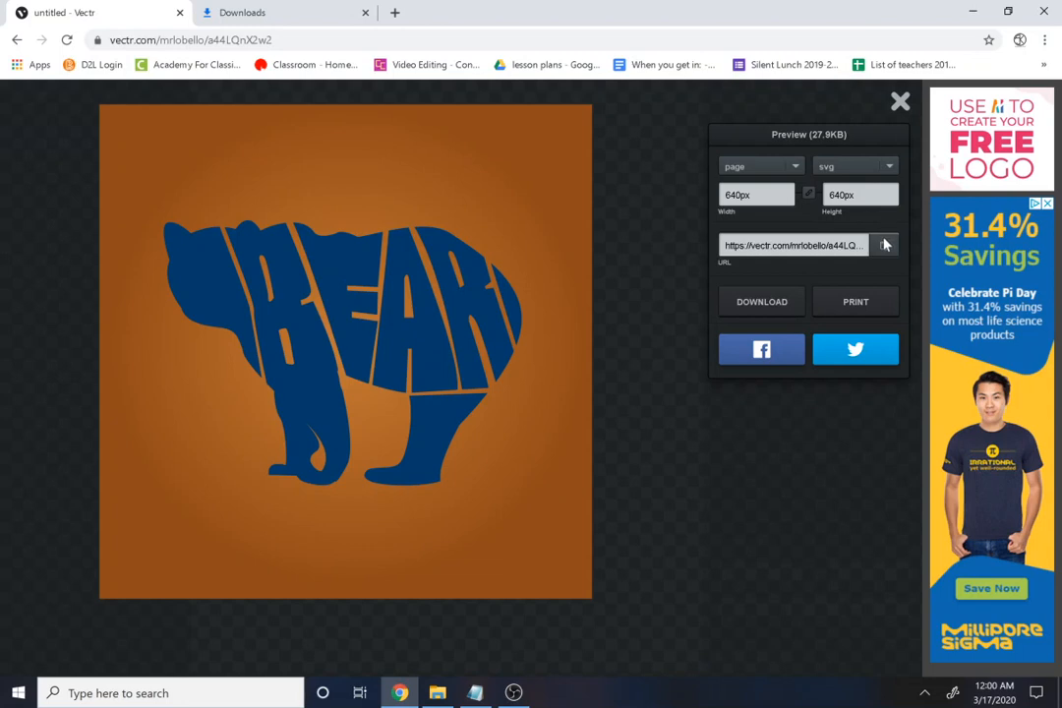
click(834, 170)
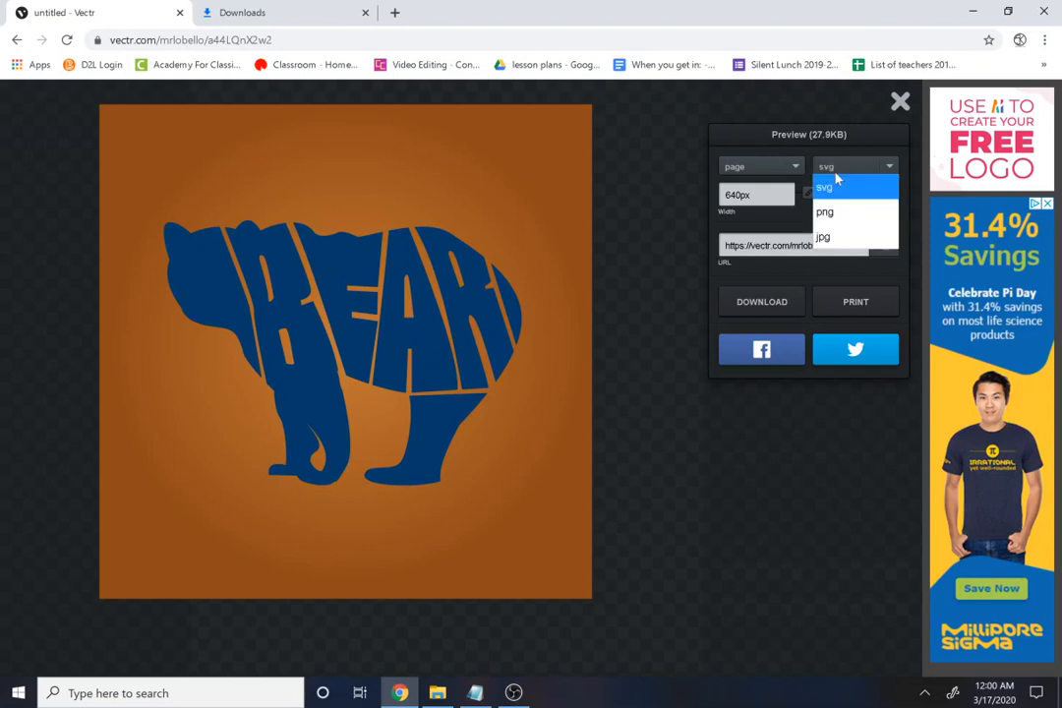
click(824, 237)
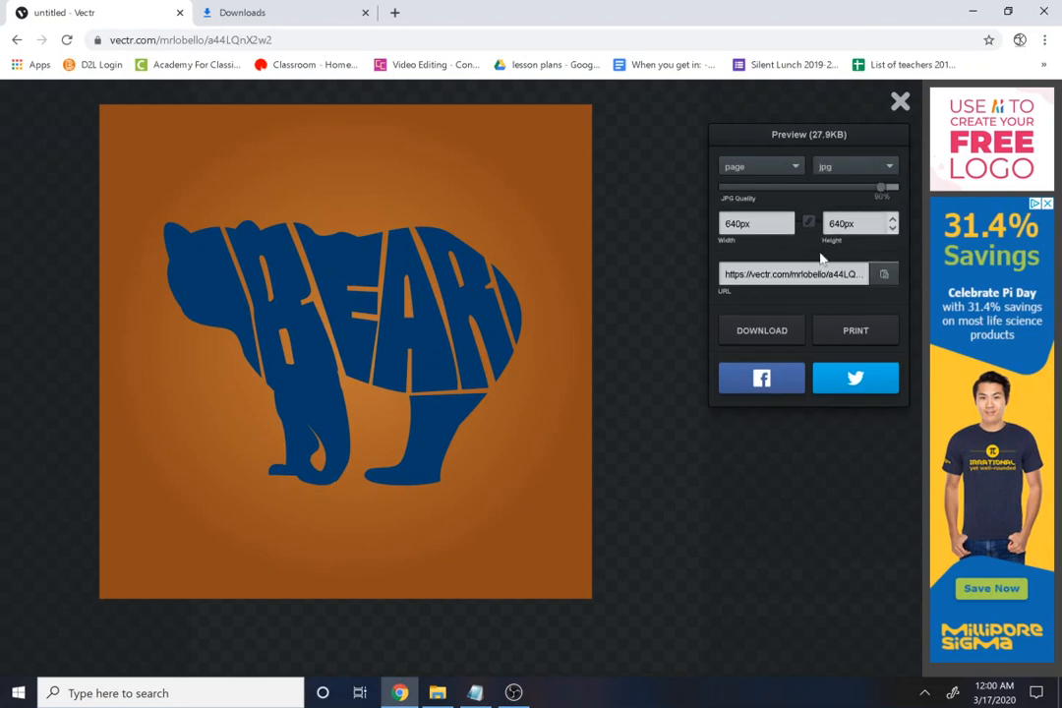
click(758, 335)
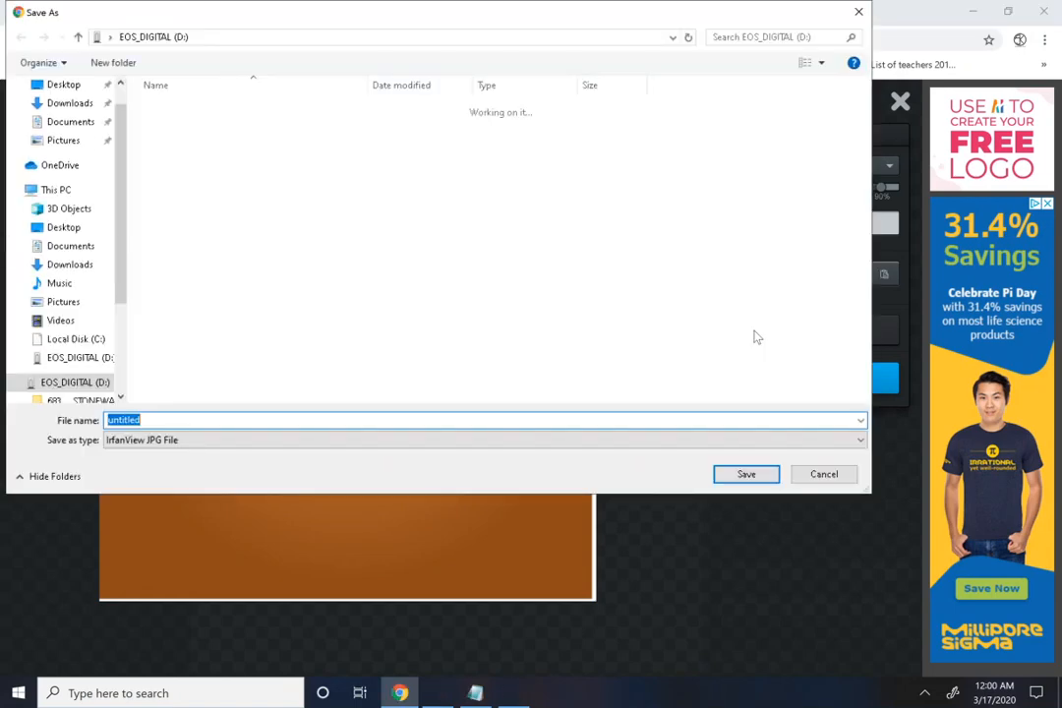
text(be)
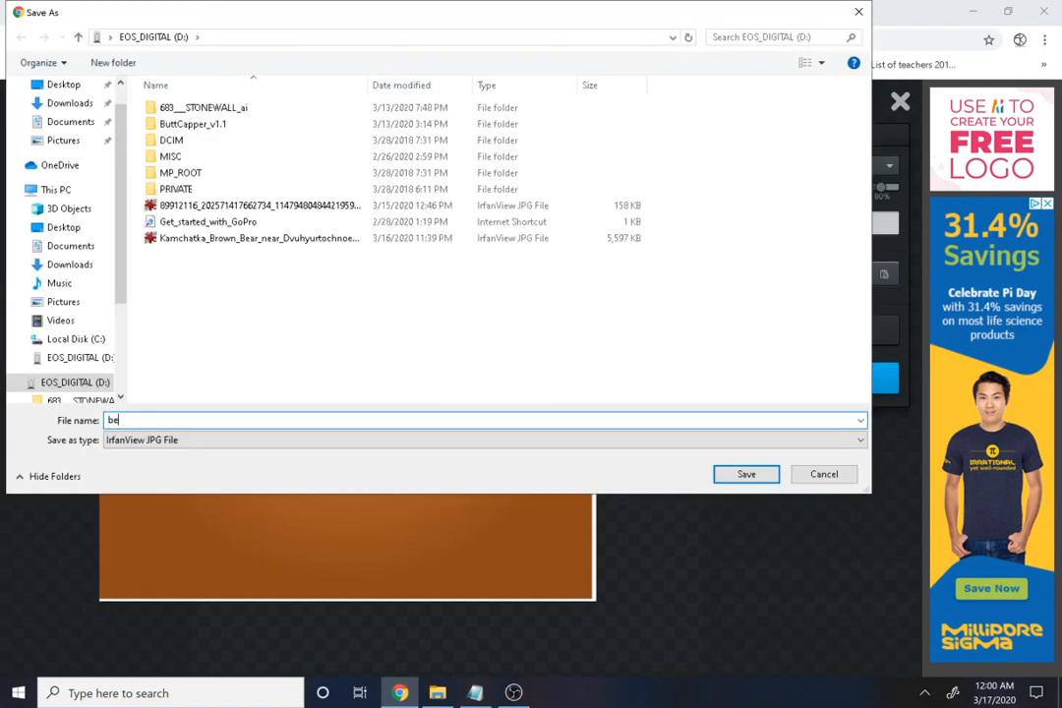
text(ar typography)
key(Return)
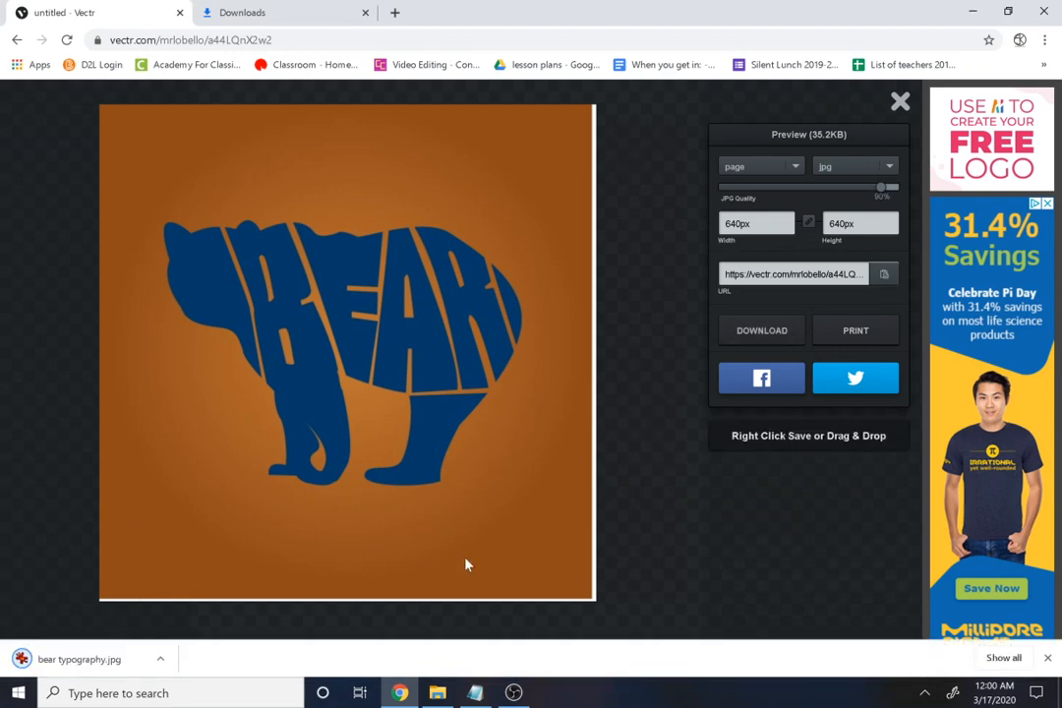
Step: Open the downloaded bear typography.jpg to check its edges, and close both the image viewer and the export preview
click(59, 662)
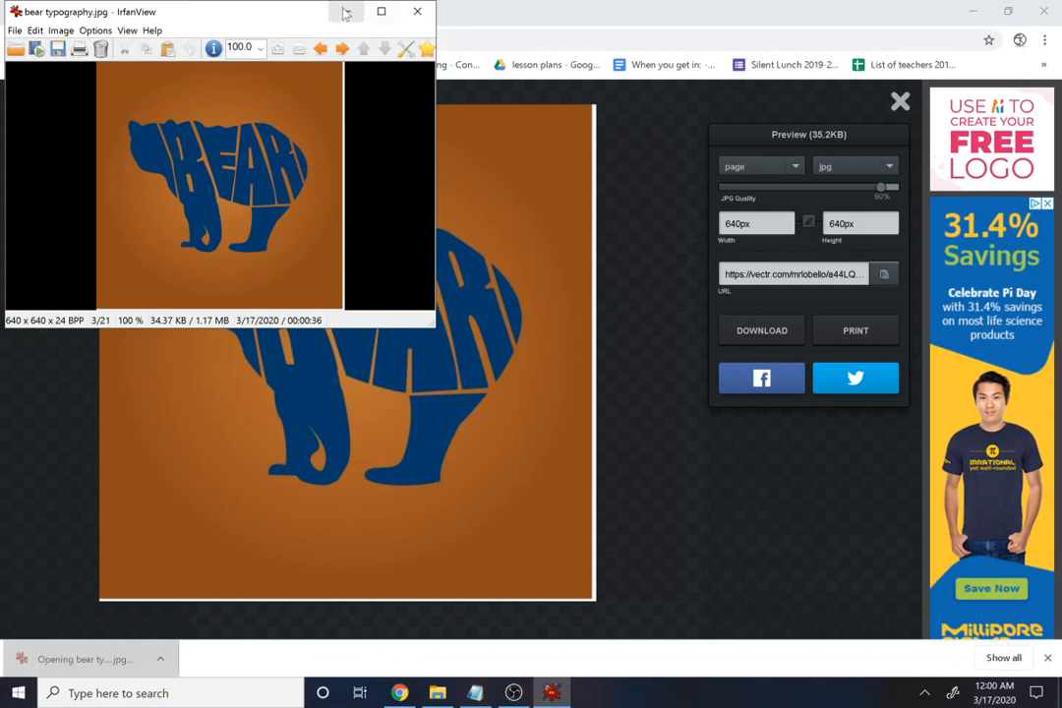
click(417, 11)
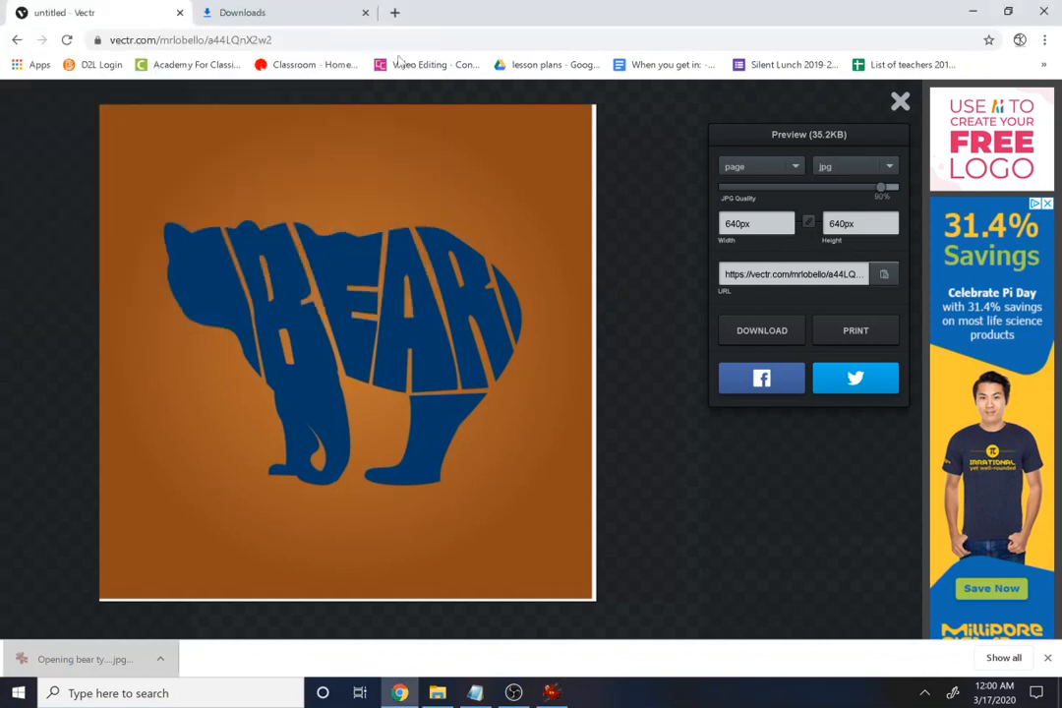
click(899, 100)
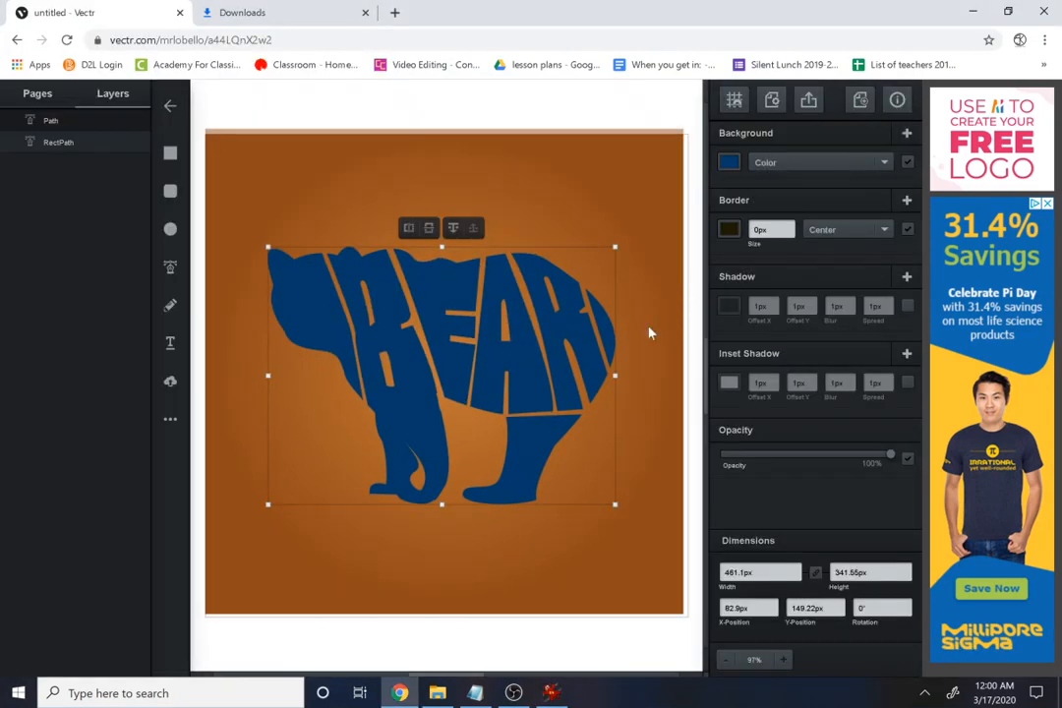
Step: Enlarge the gradient rectangle beyond all page edges, to about 679 by 674 px
click(651, 583)
drag(679, 611, 700, 633)
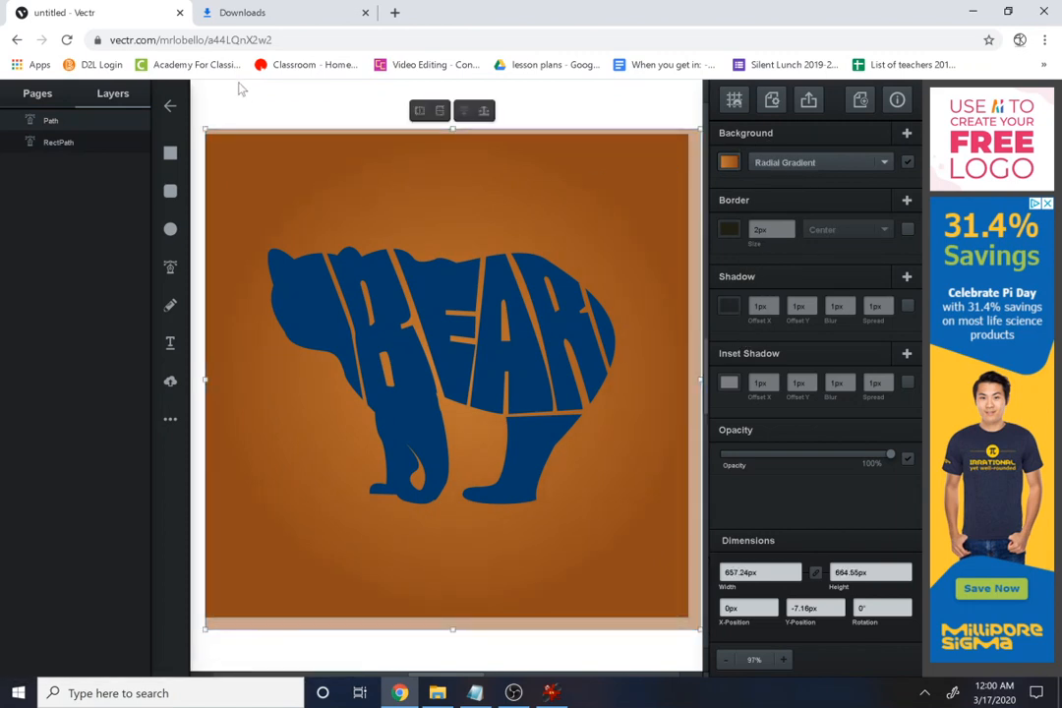
drag(204, 126, 171, 104)
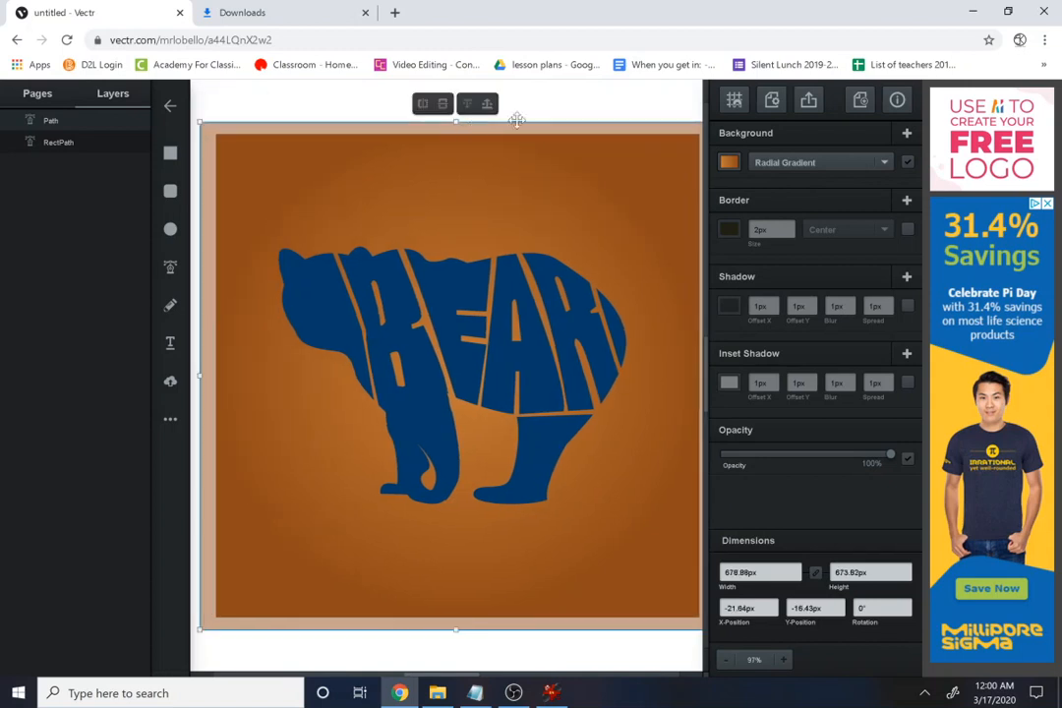
Step: Reopen the page export and set the JPG to 2000 by 2000 px at 100% quality
click(809, 102)
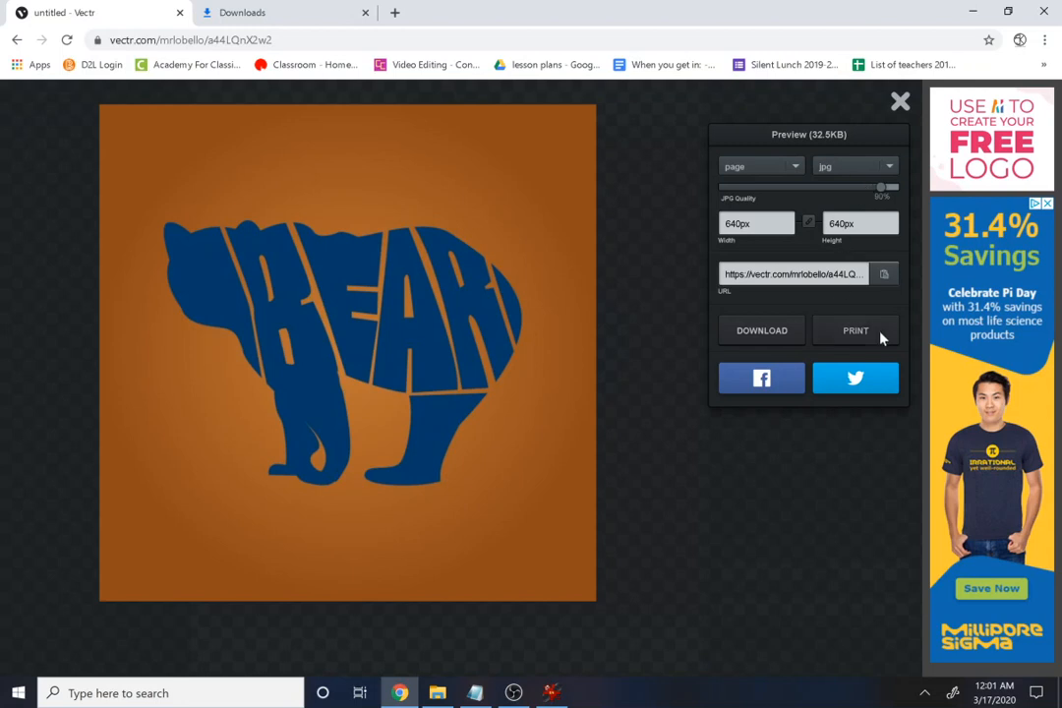
click(789, 220)
click(789, 220)
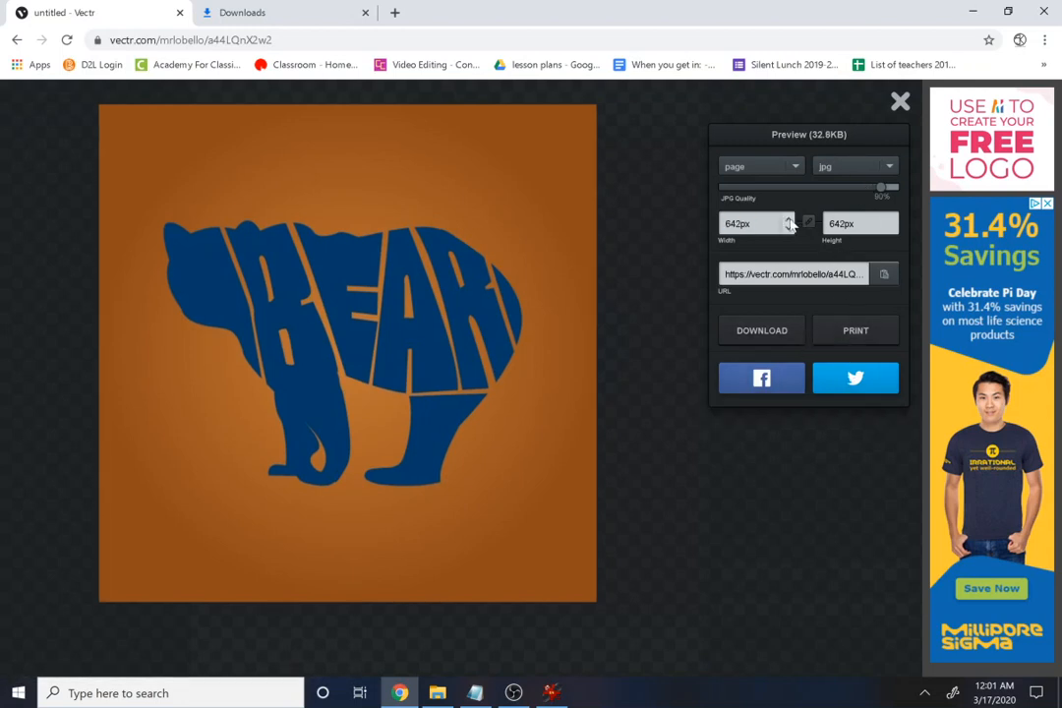
click(788, 220)
click(789, 220)
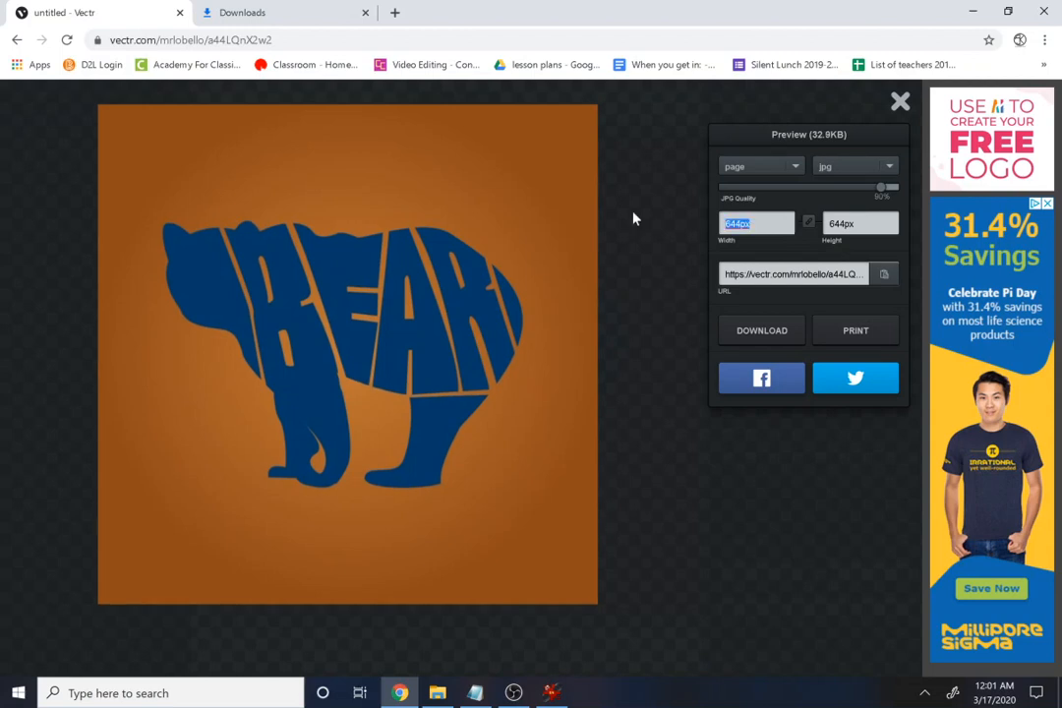
text(2000)
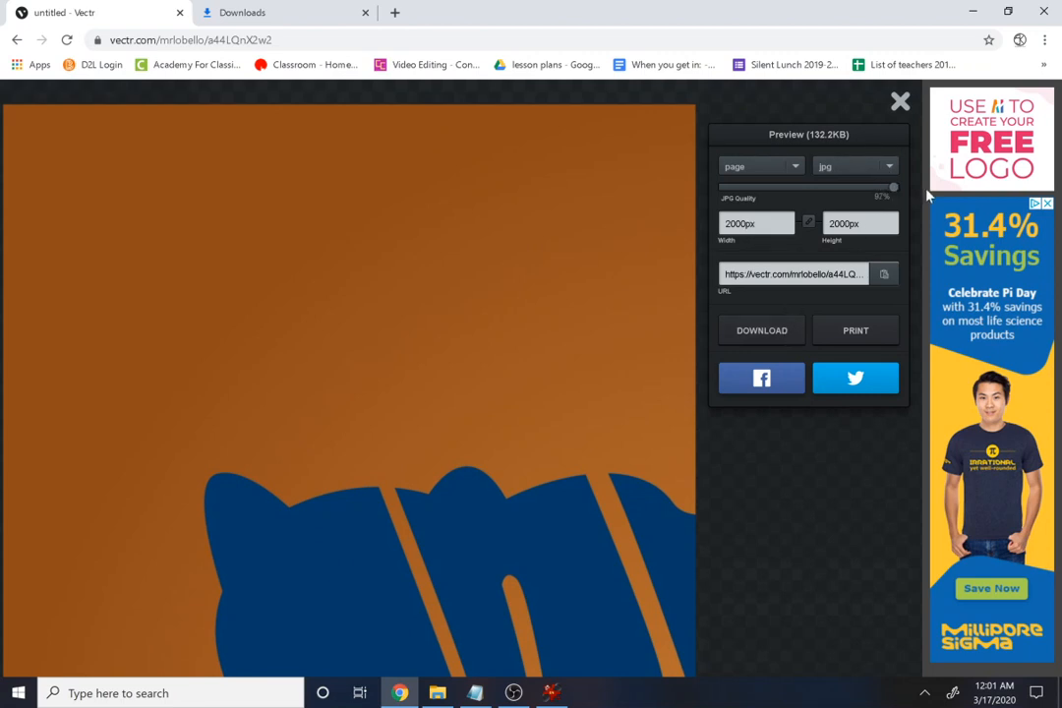
Step: Download the high-resolution JPG to EOS_DIGITAL (D:) as "bear typography big" and open the downloaded image to check it
click(766, 331)
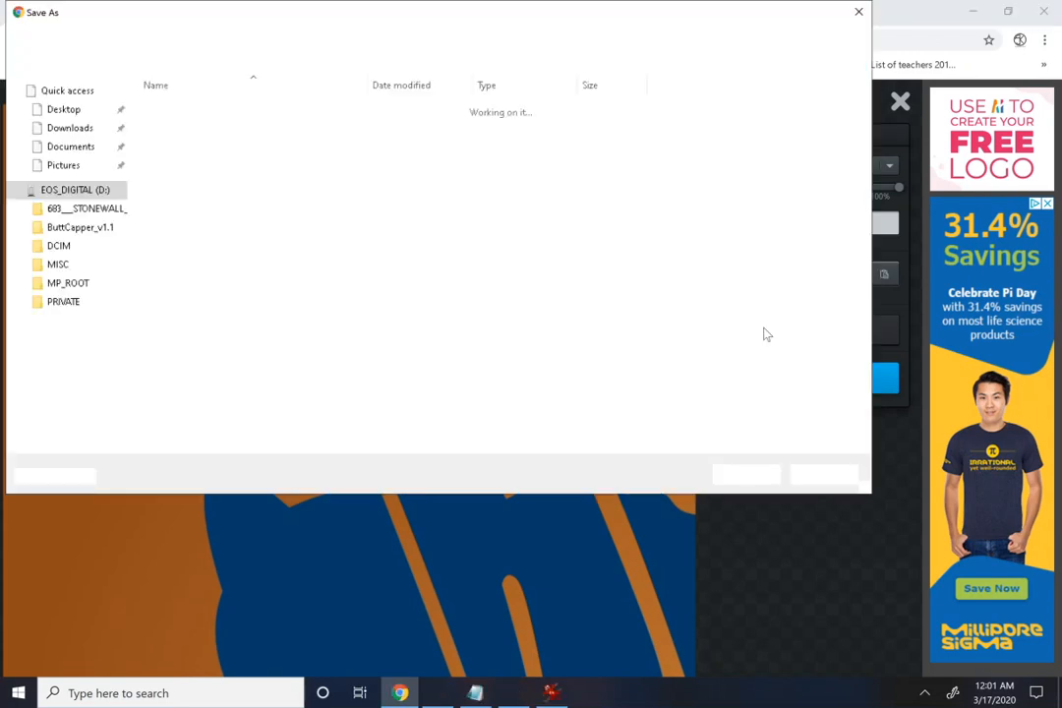
text(b)
key(BackSpace)
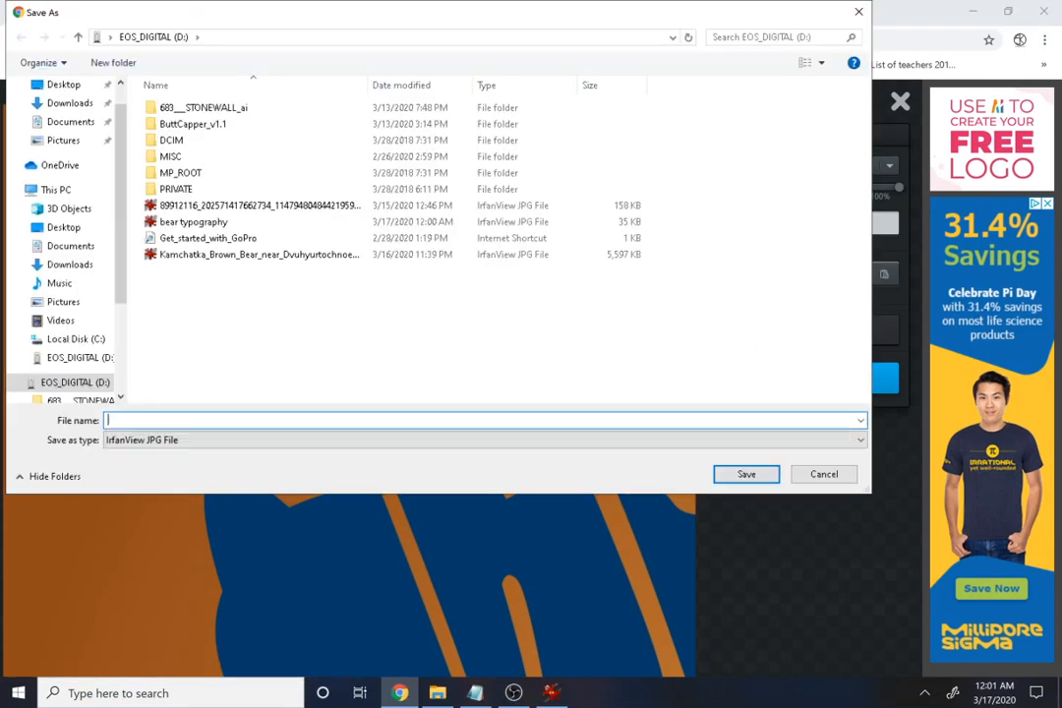
text(bear typo)
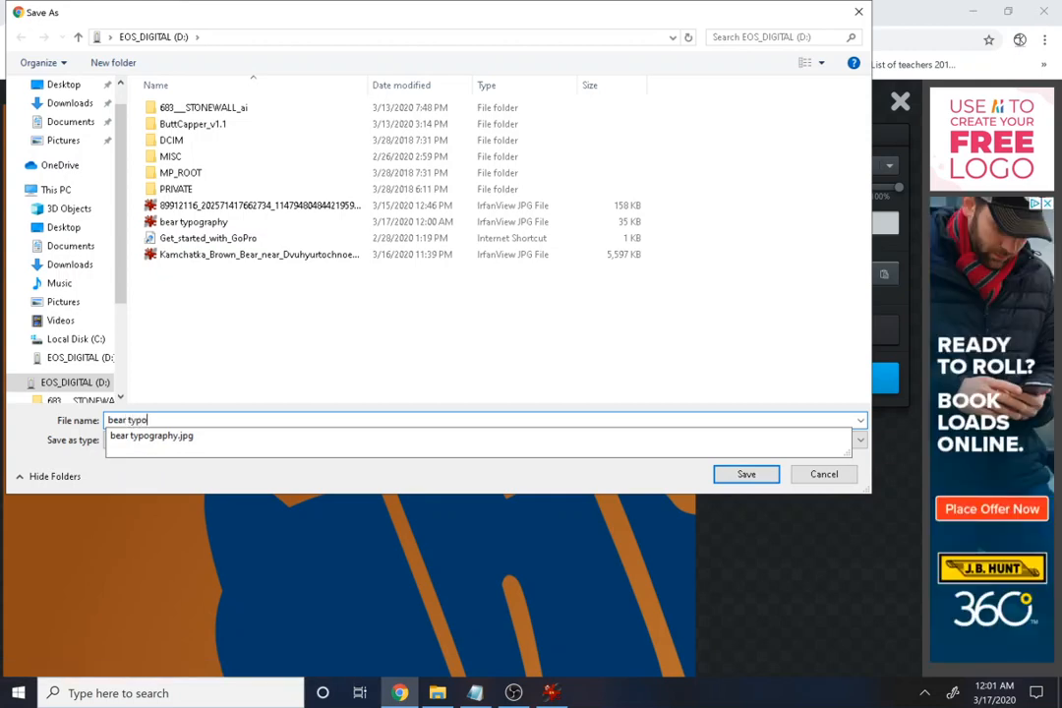
text(graphy big)
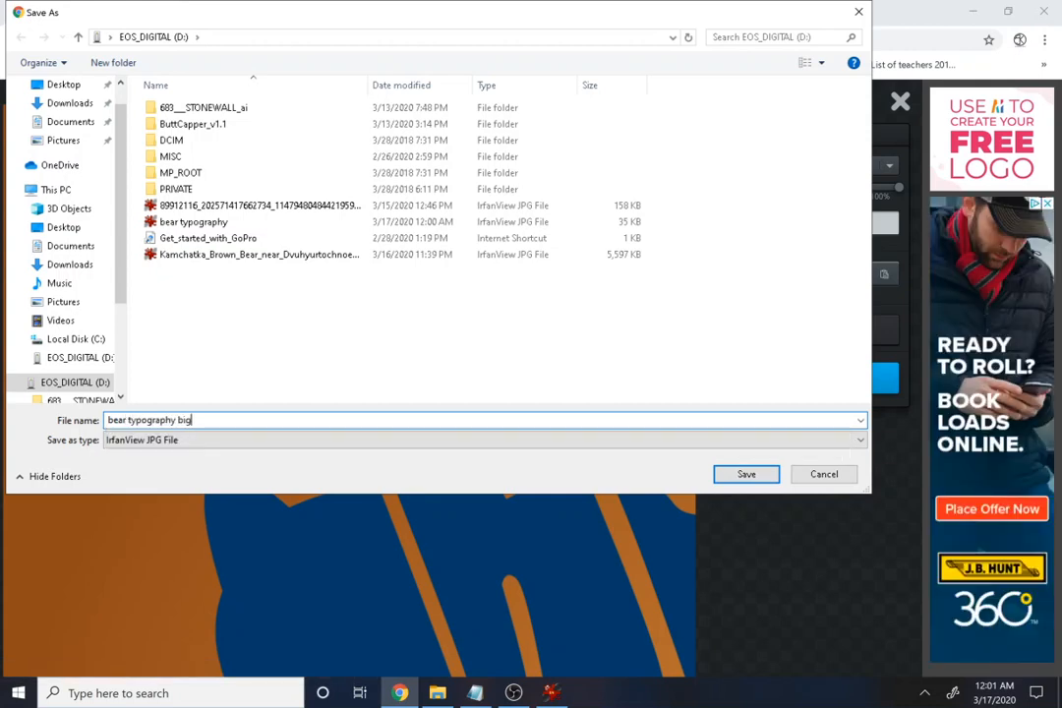
key(Return)
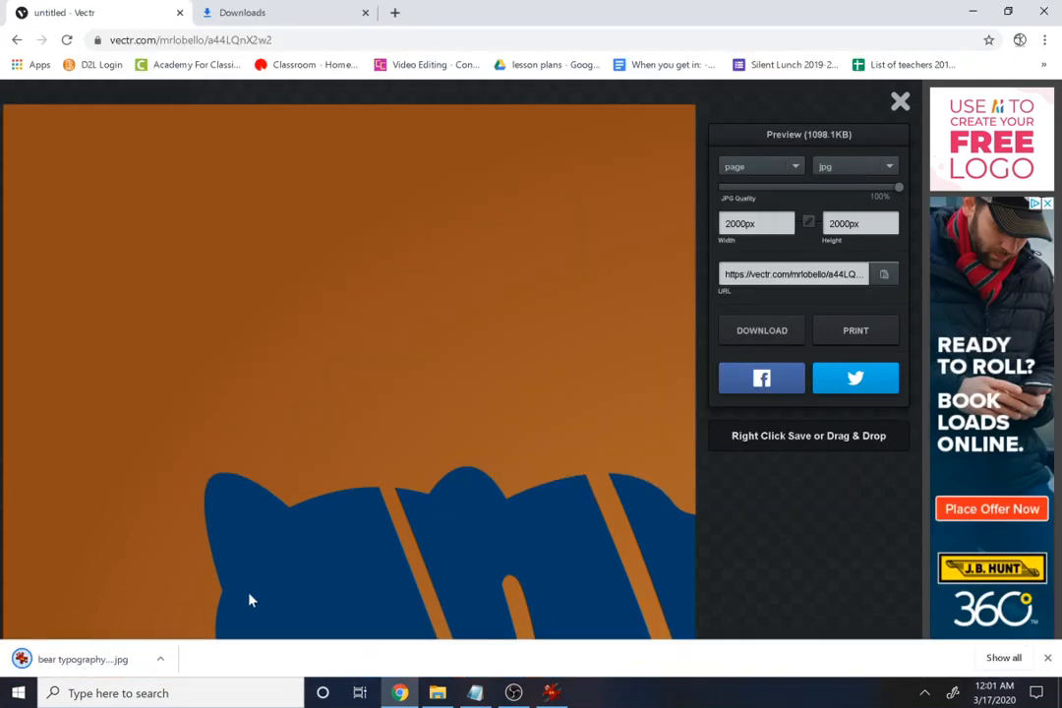
click(103, 660)
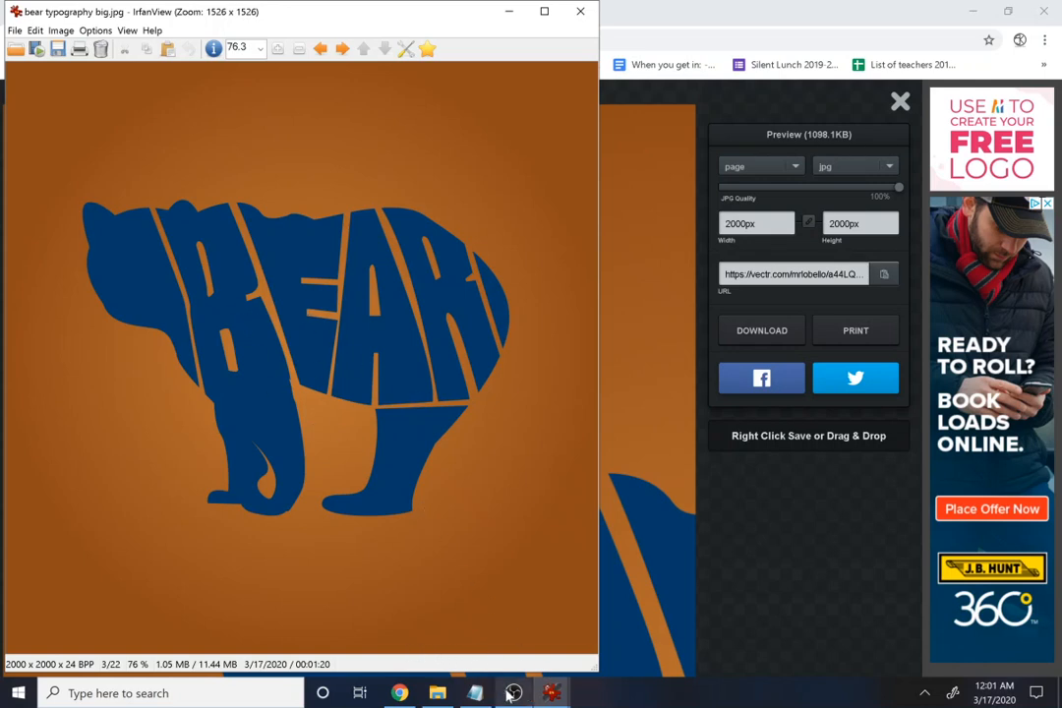
mouse_move(508, 695)
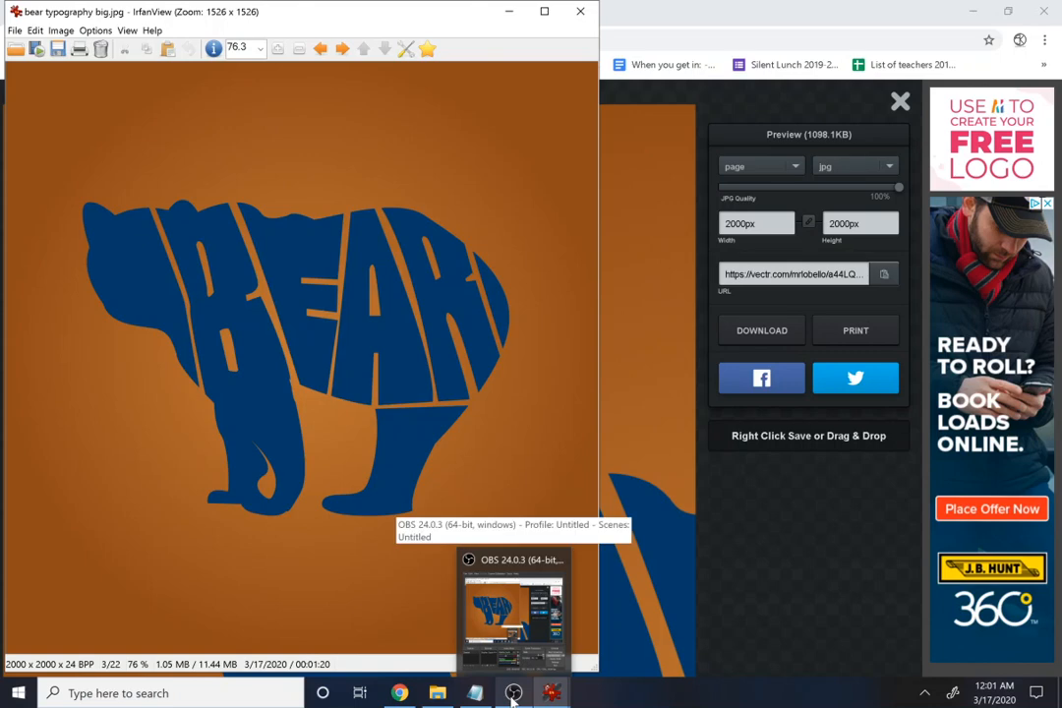
click(511, 696)
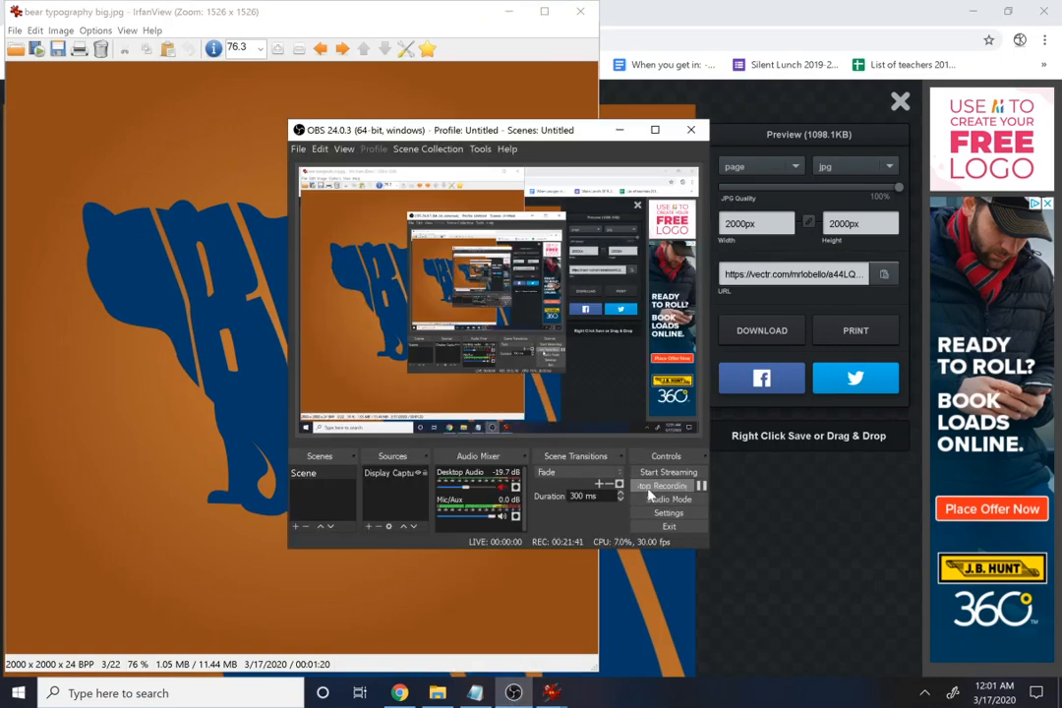